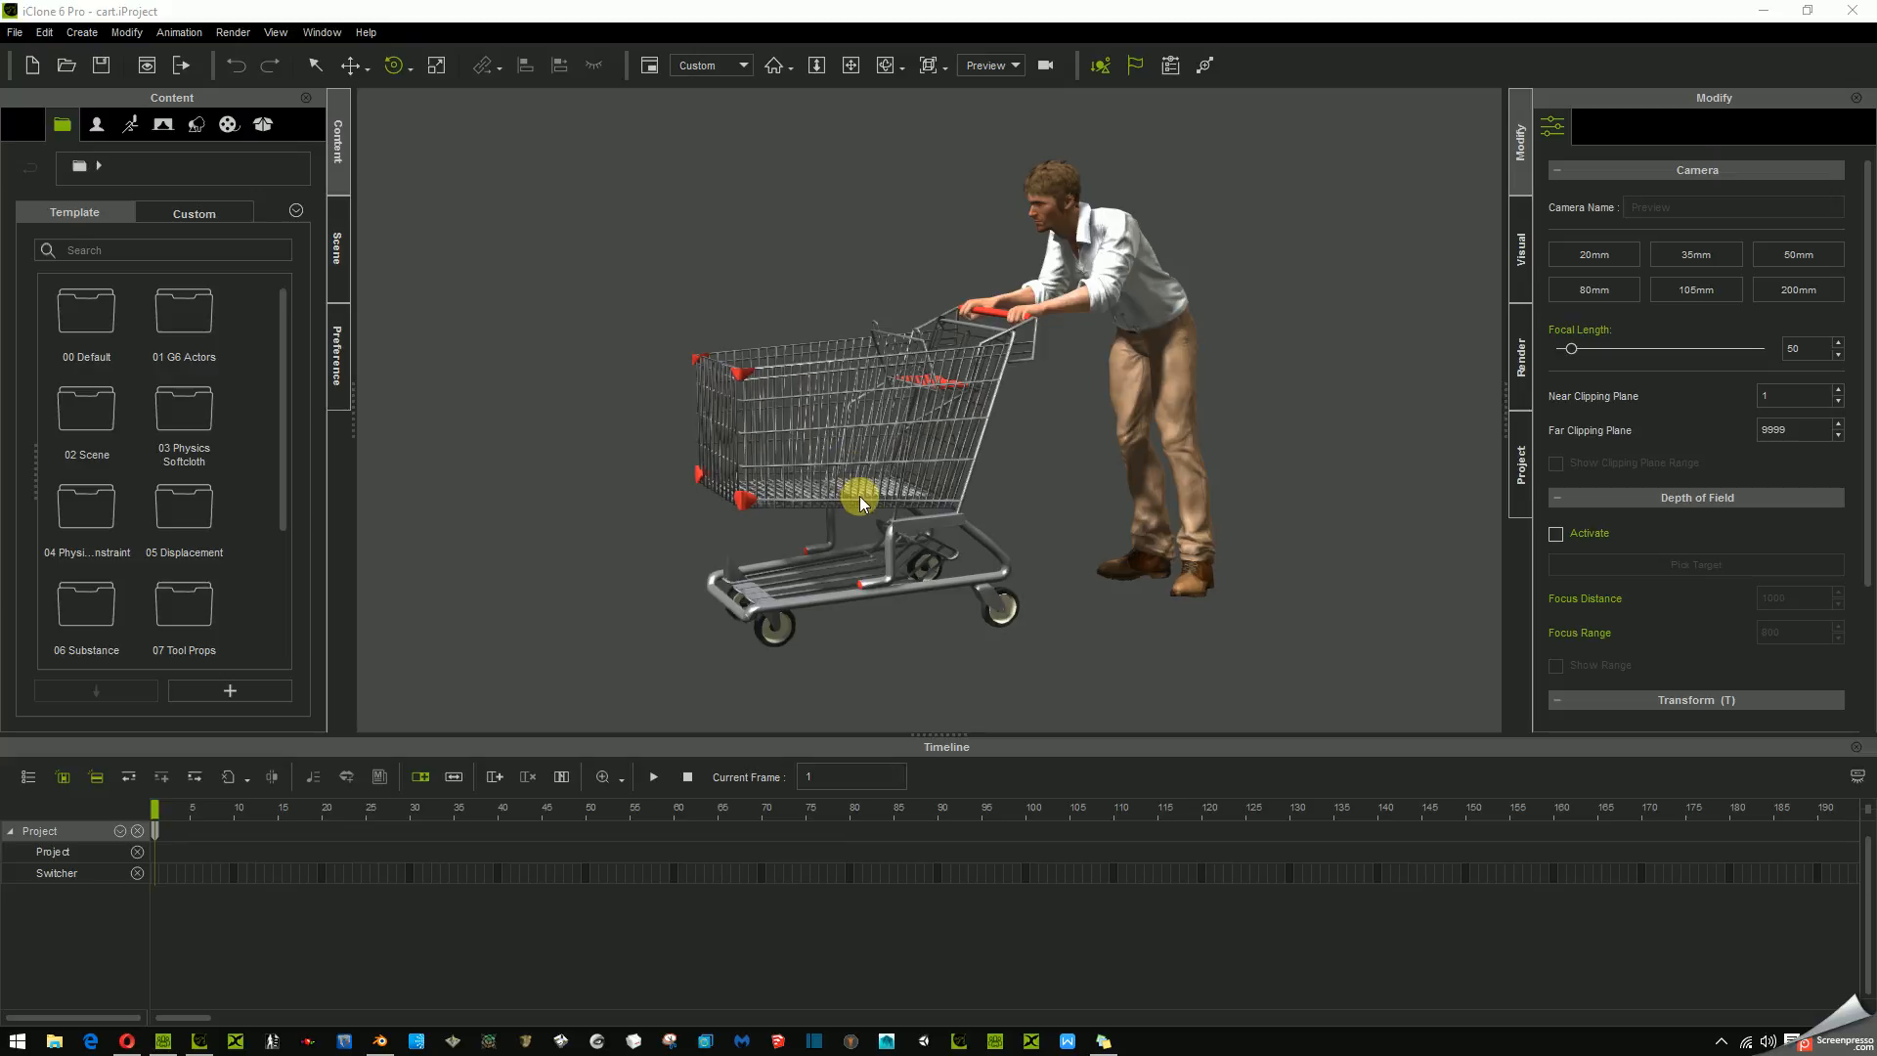
- Try a rotation on the shopping cart, undo it, and move the cart along Y towards the man to about 3.5
click(859, 501)
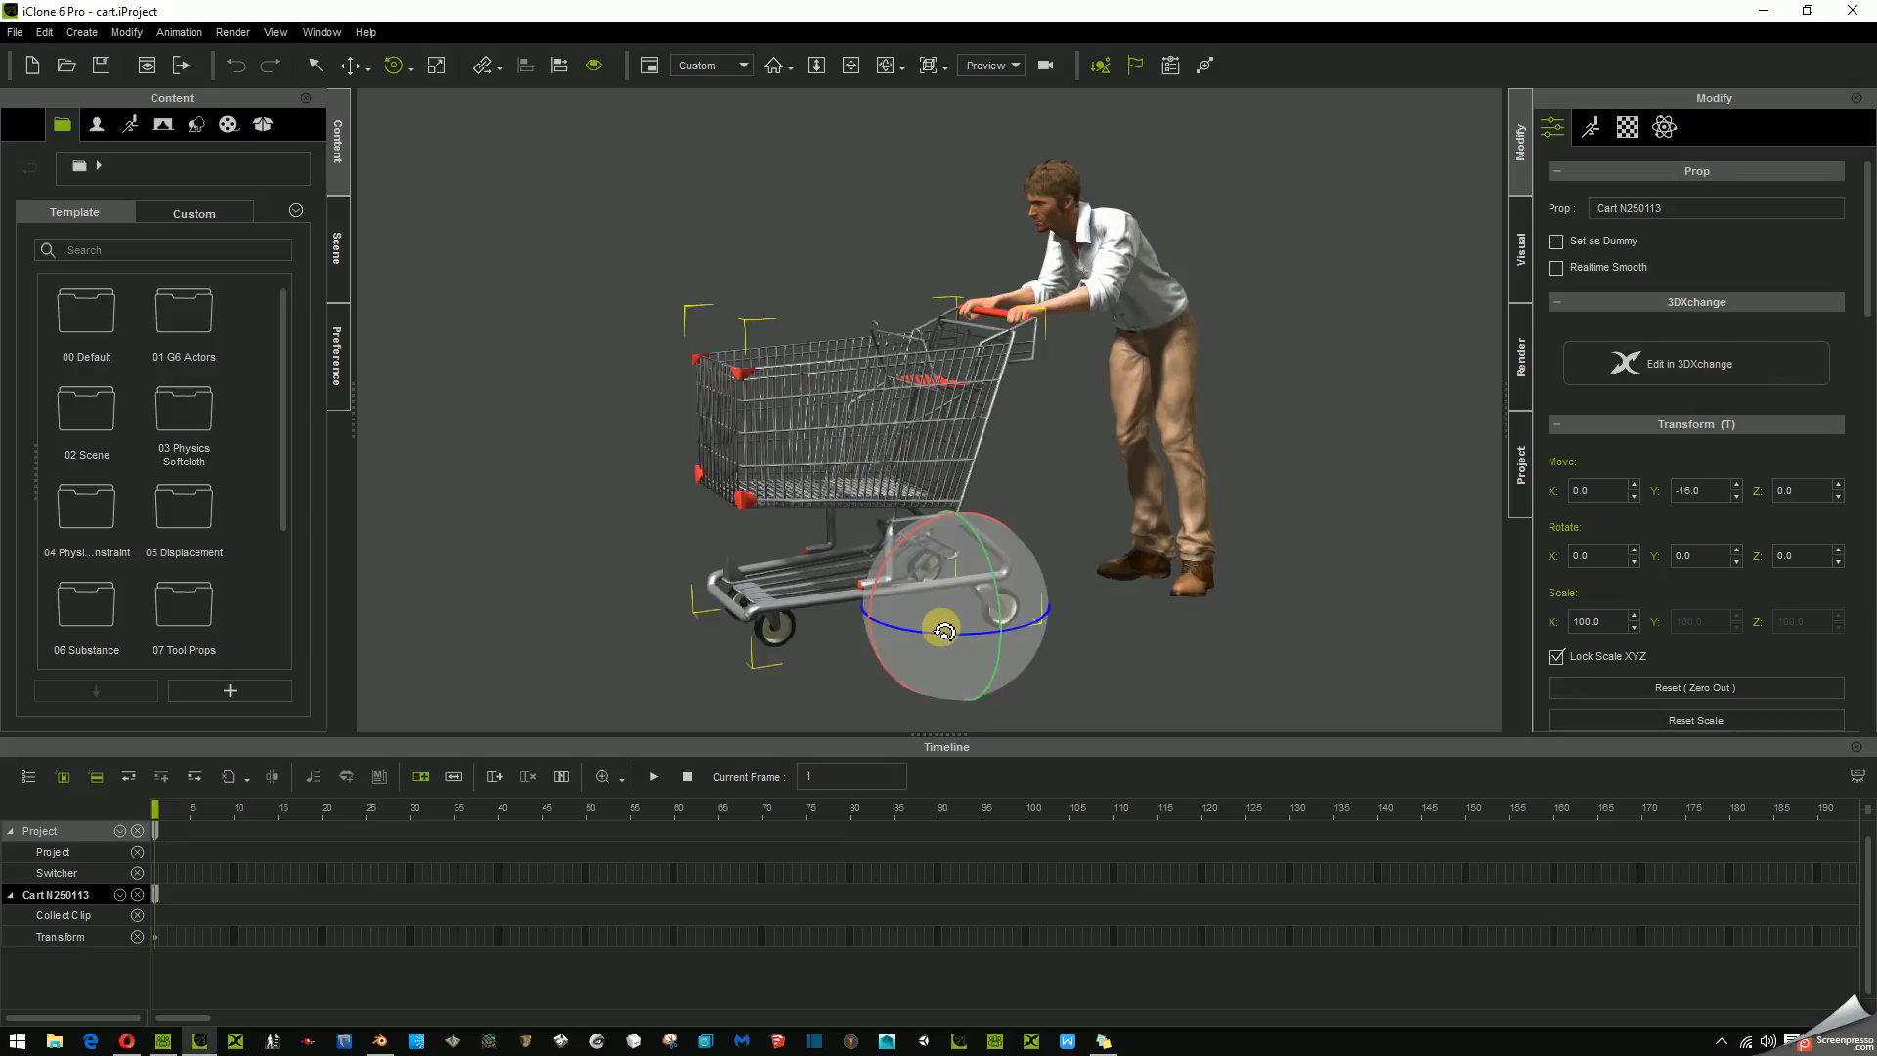
mouse_move(944, 636)
mouse_down()
mouse_move(959, 630)
mouse_move(916, 637)
mouse_move(955, 627)
mouse_move(922, 631)
mouse_move(939, 633)
mouse_up()
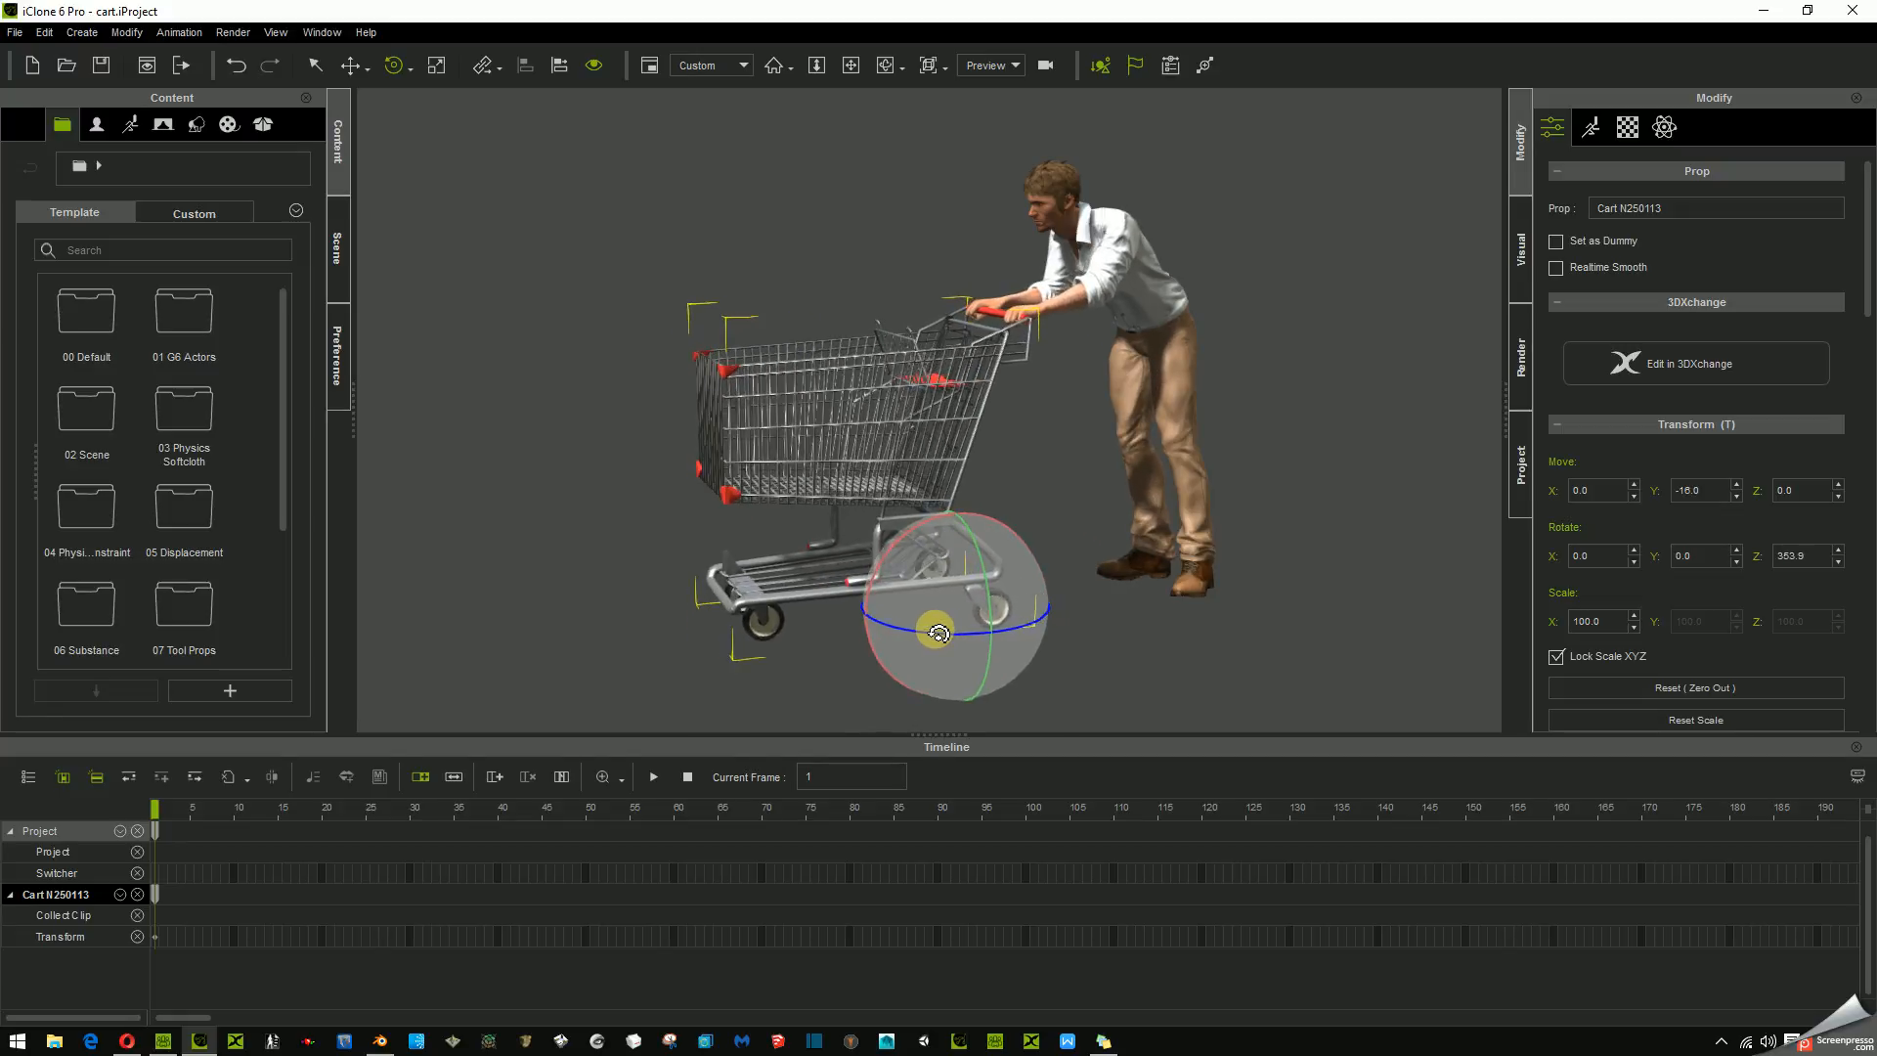
key(ctrl+z)
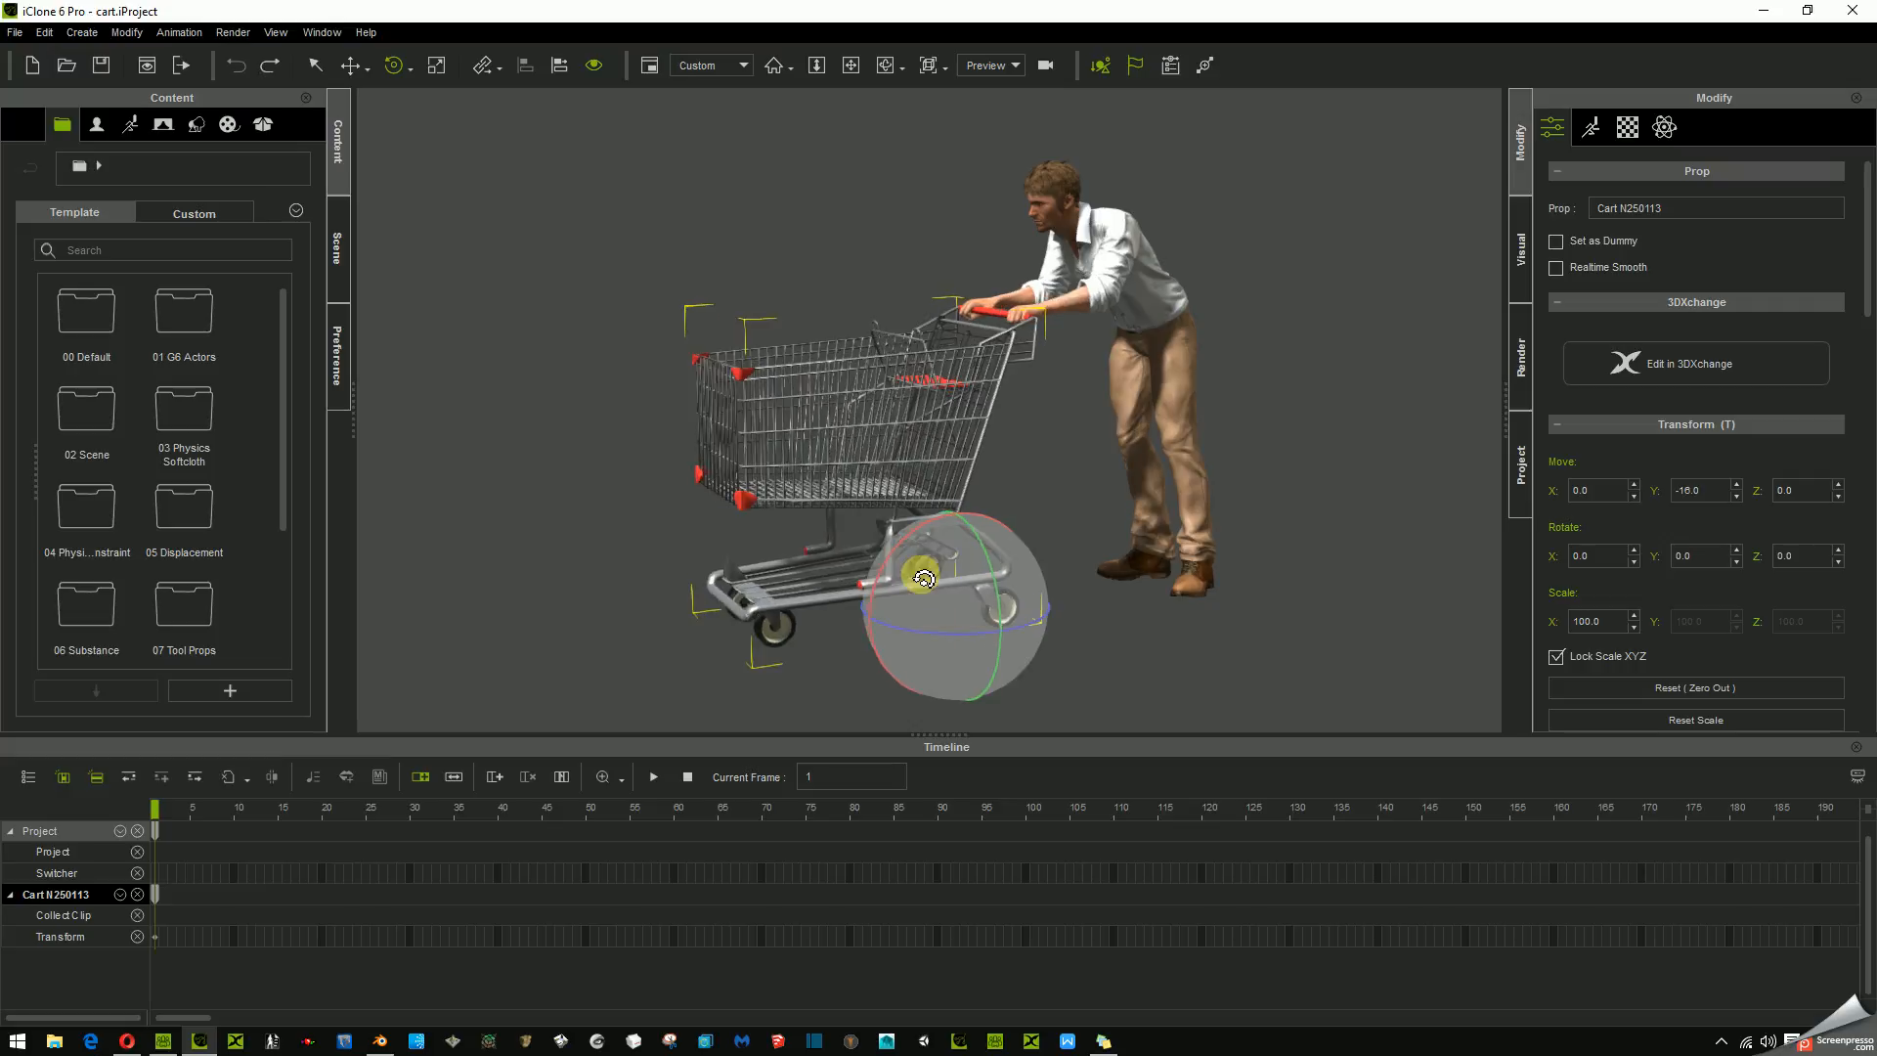
click(350, 66)
drag(1042, 585, 1083, 569)
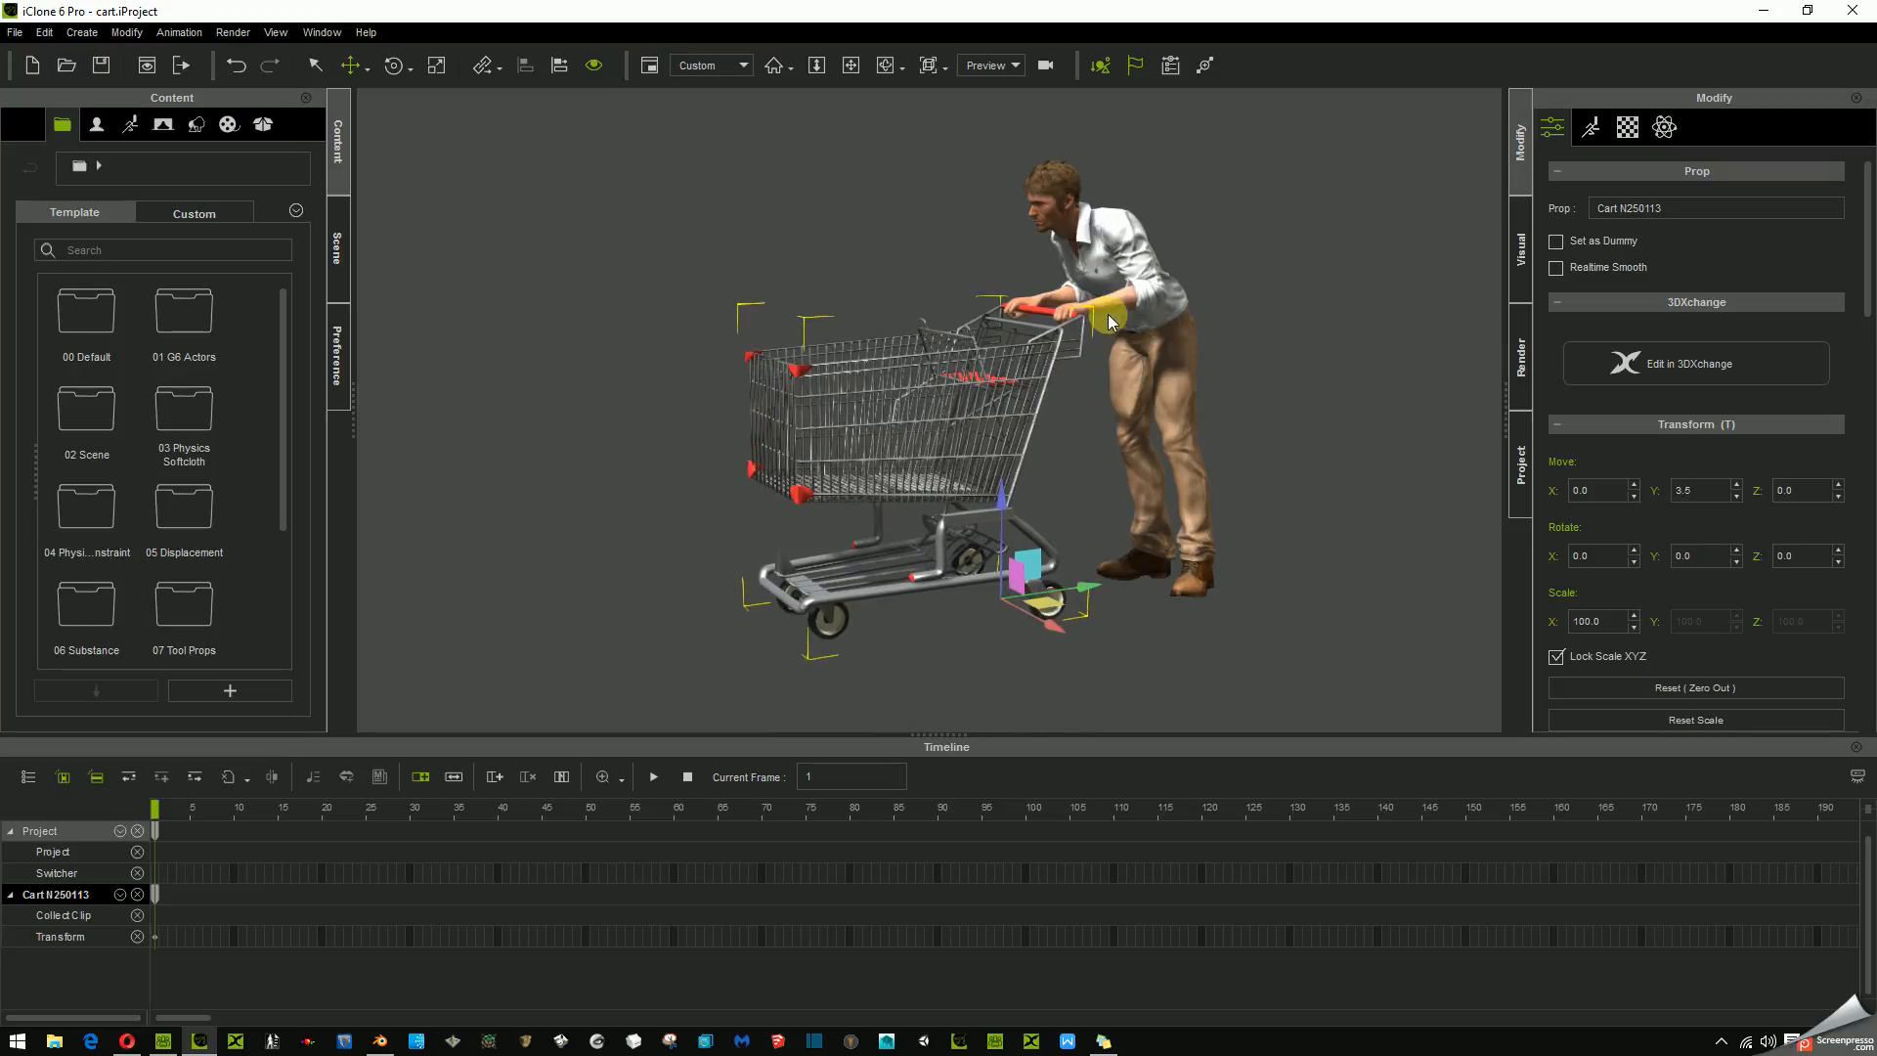
- Rotate the man's waist back in Edit Motion Layer so he stands more upright, and play the walk animation
click(1114, 256)
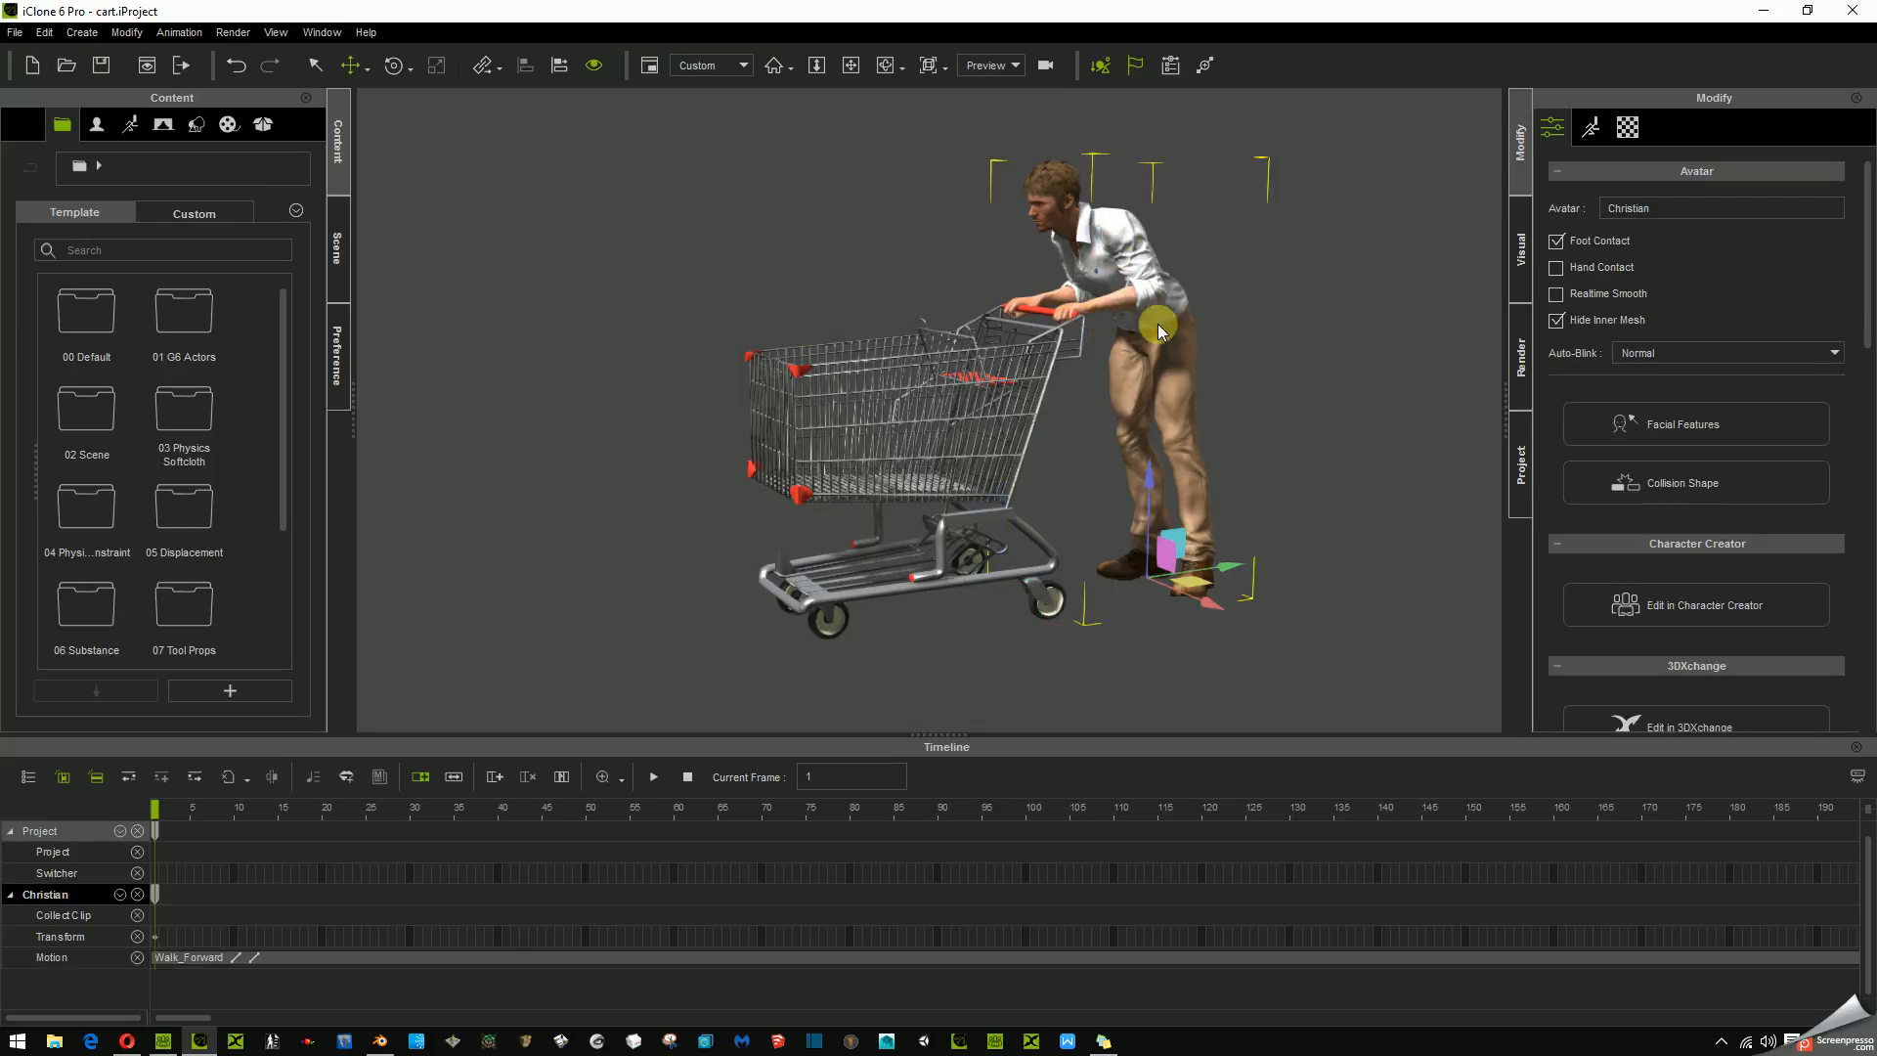
click(1595, 130)
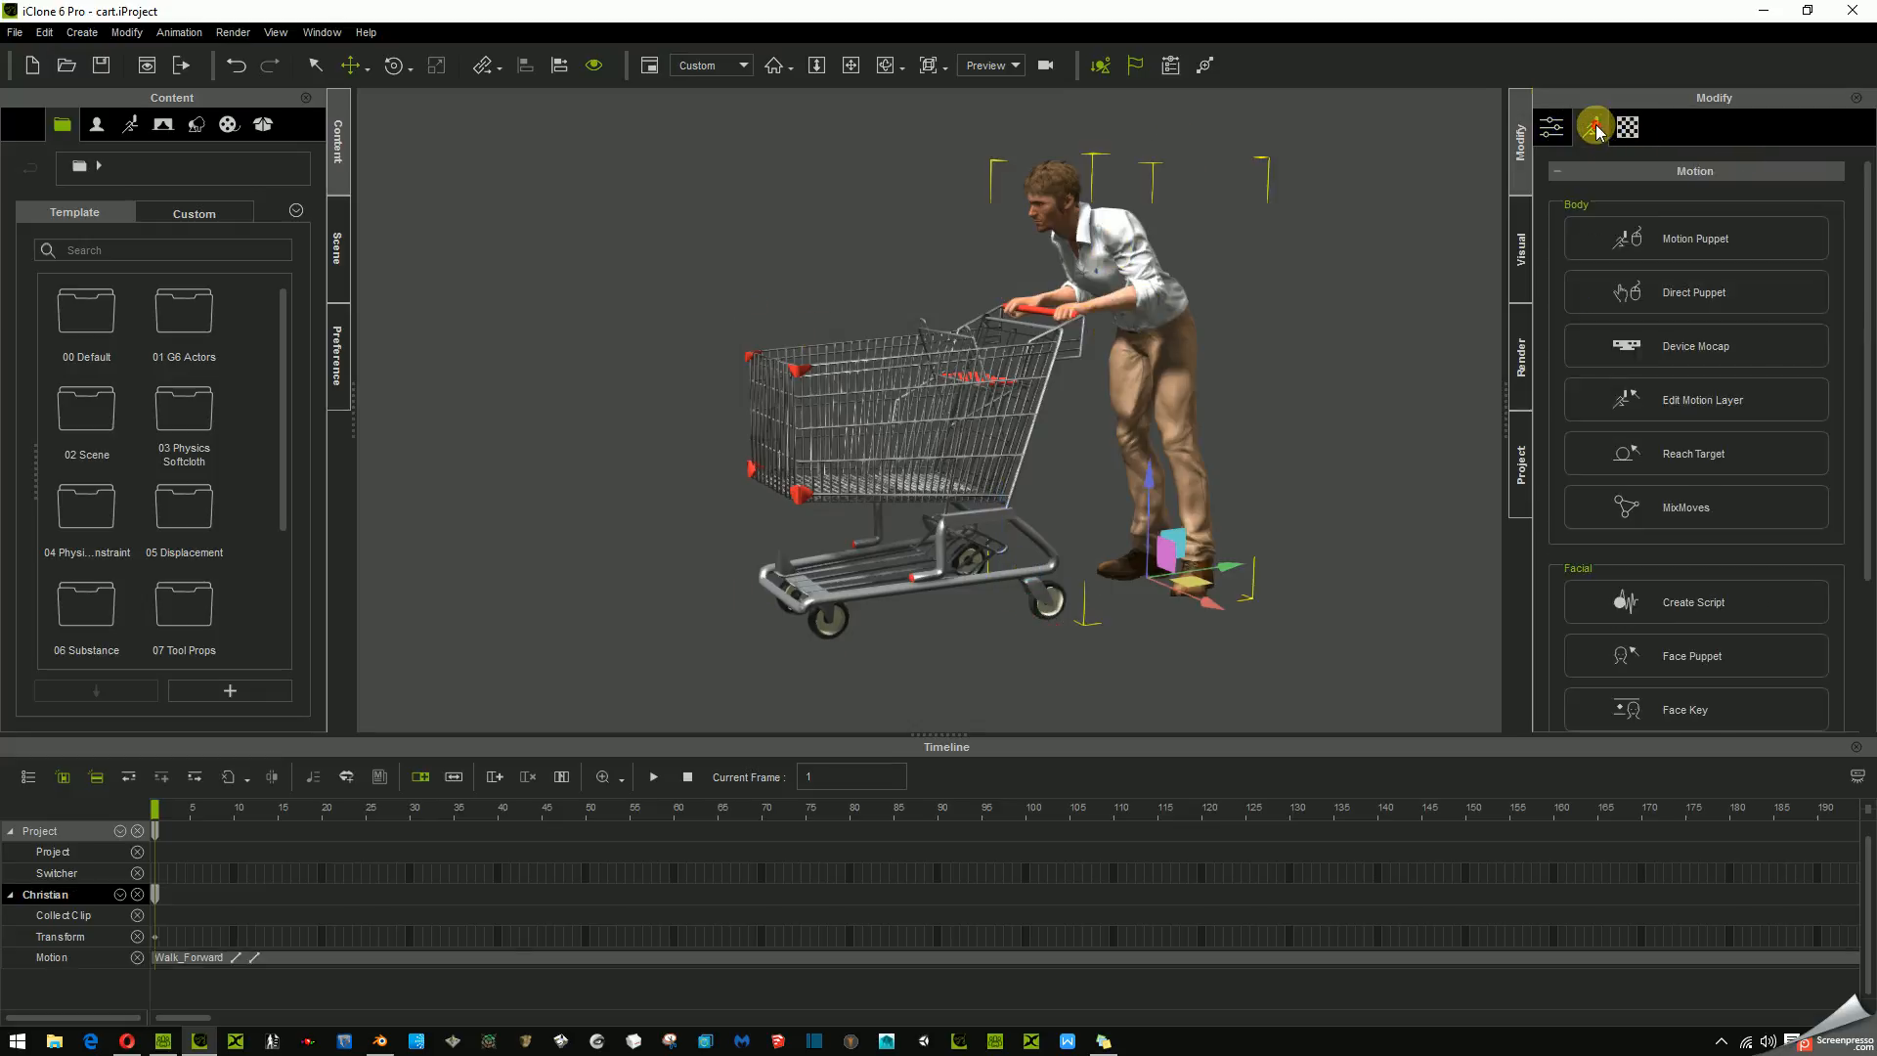
click(1707, 403)
click(228, 374)
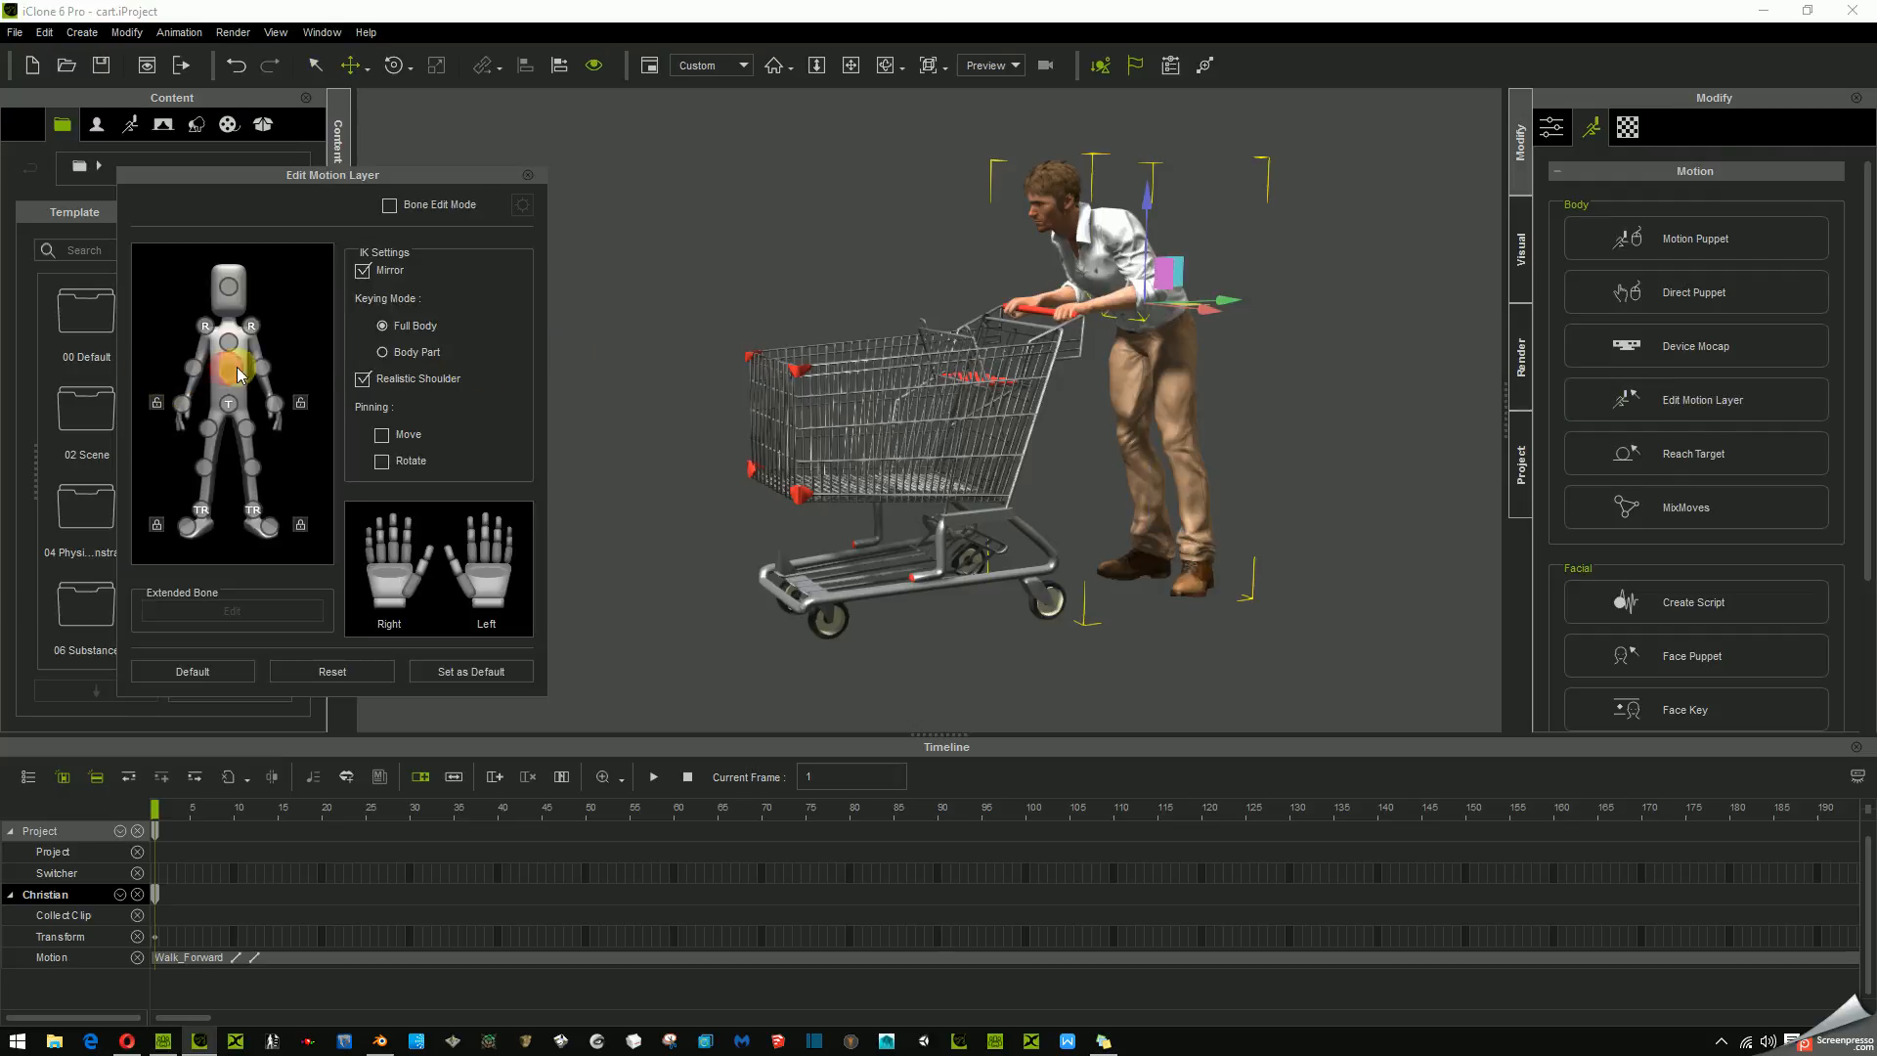
click(394, 67)
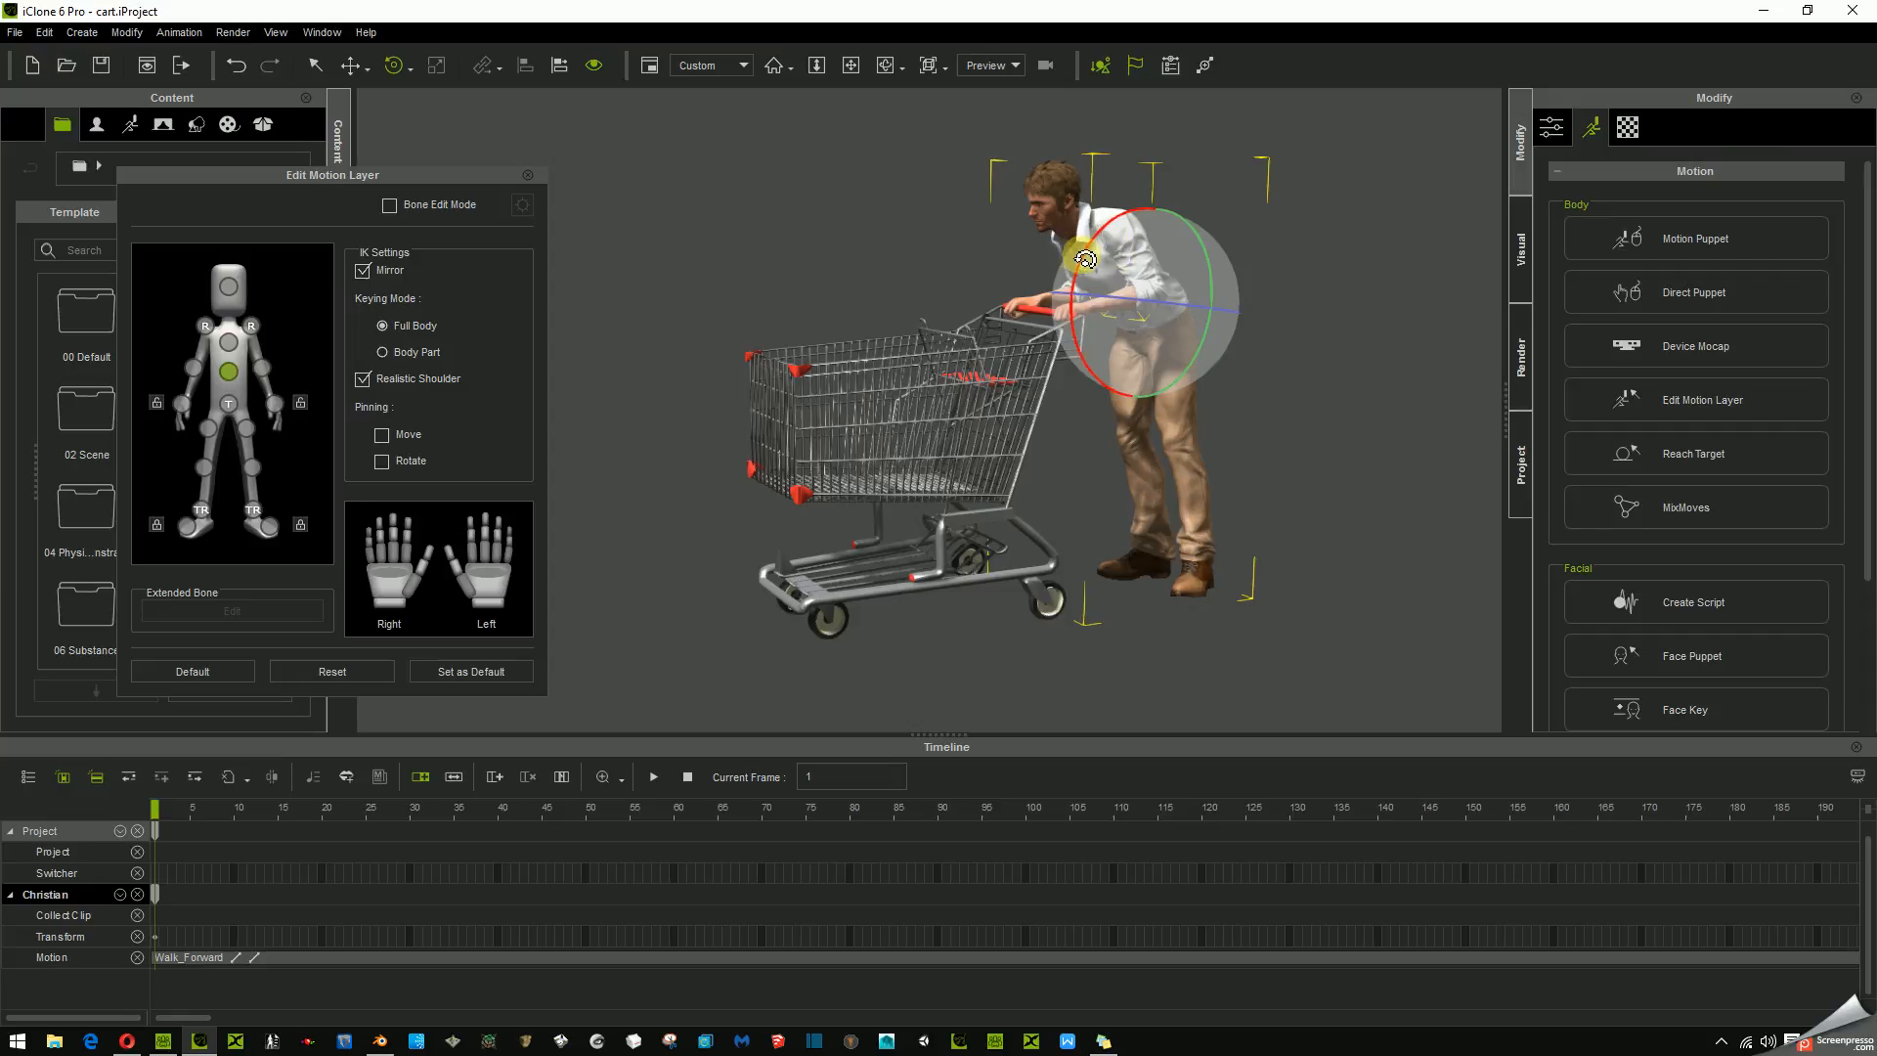
drag(1086, 265, 1104, 245)
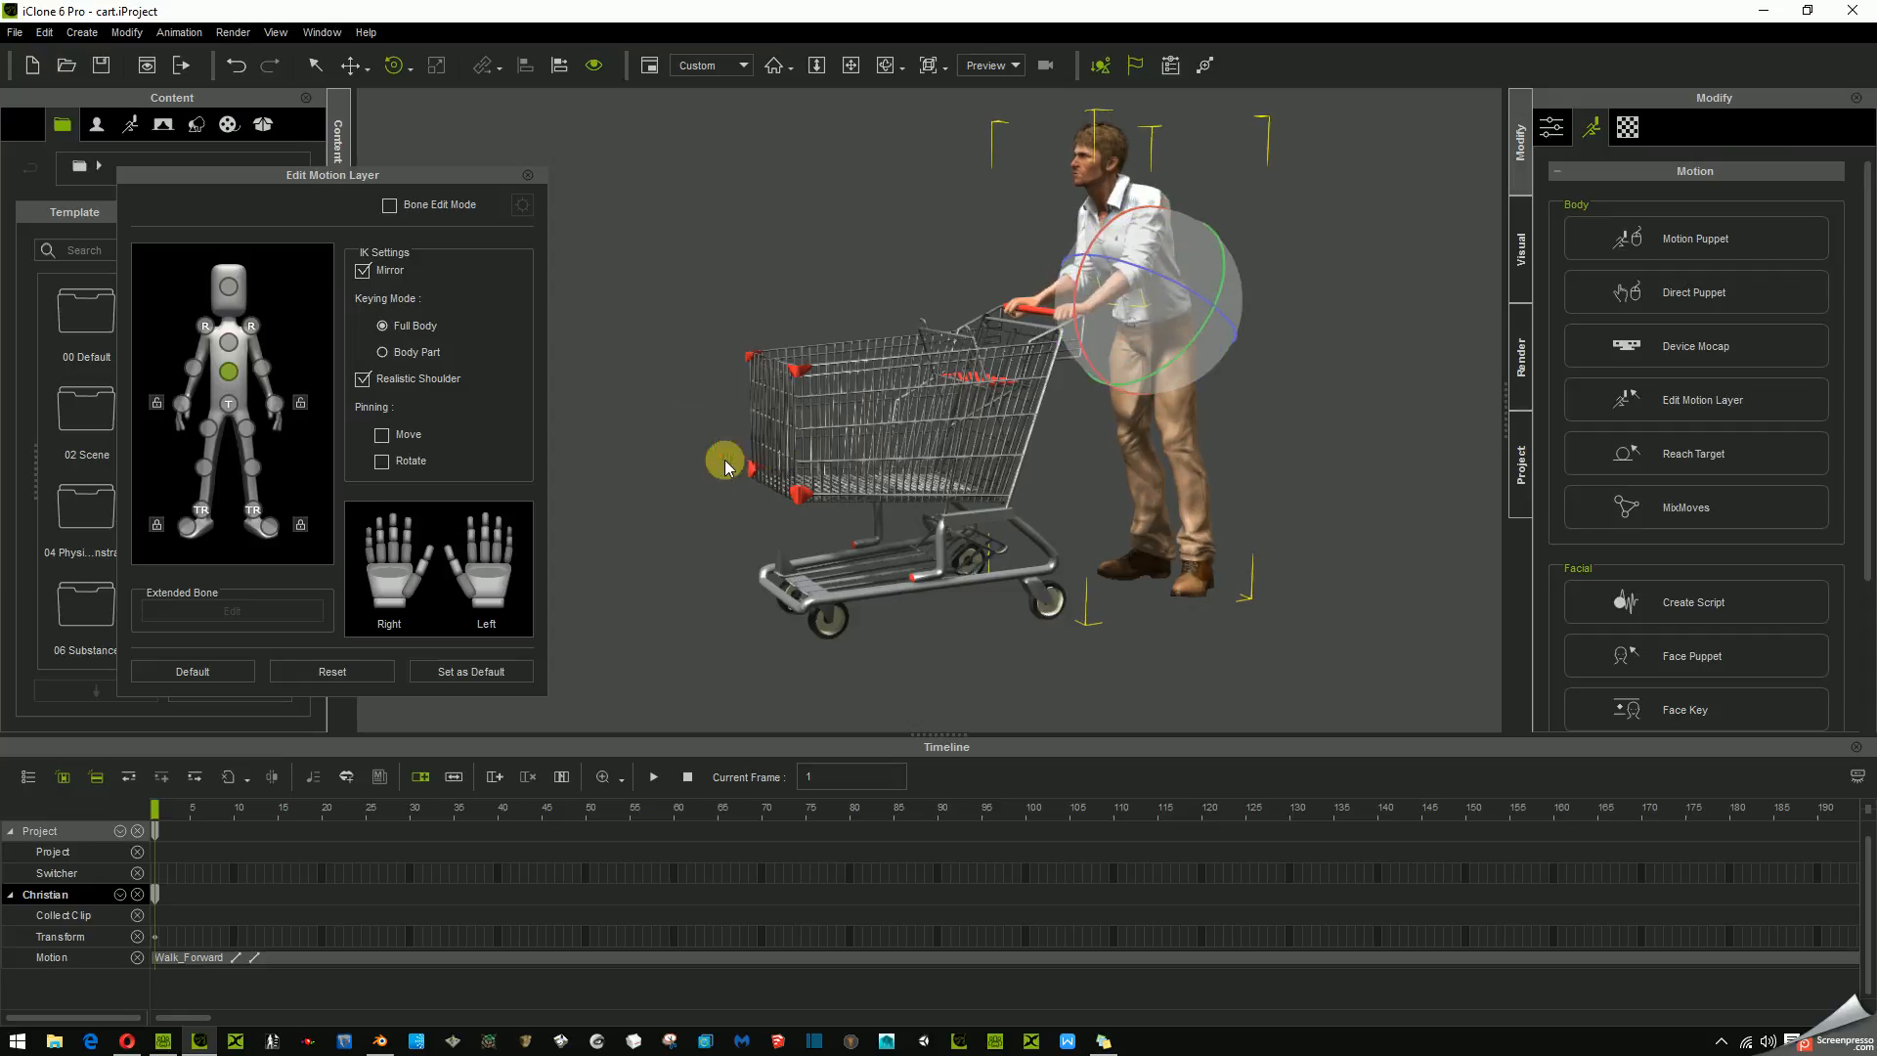
click(529, 179)
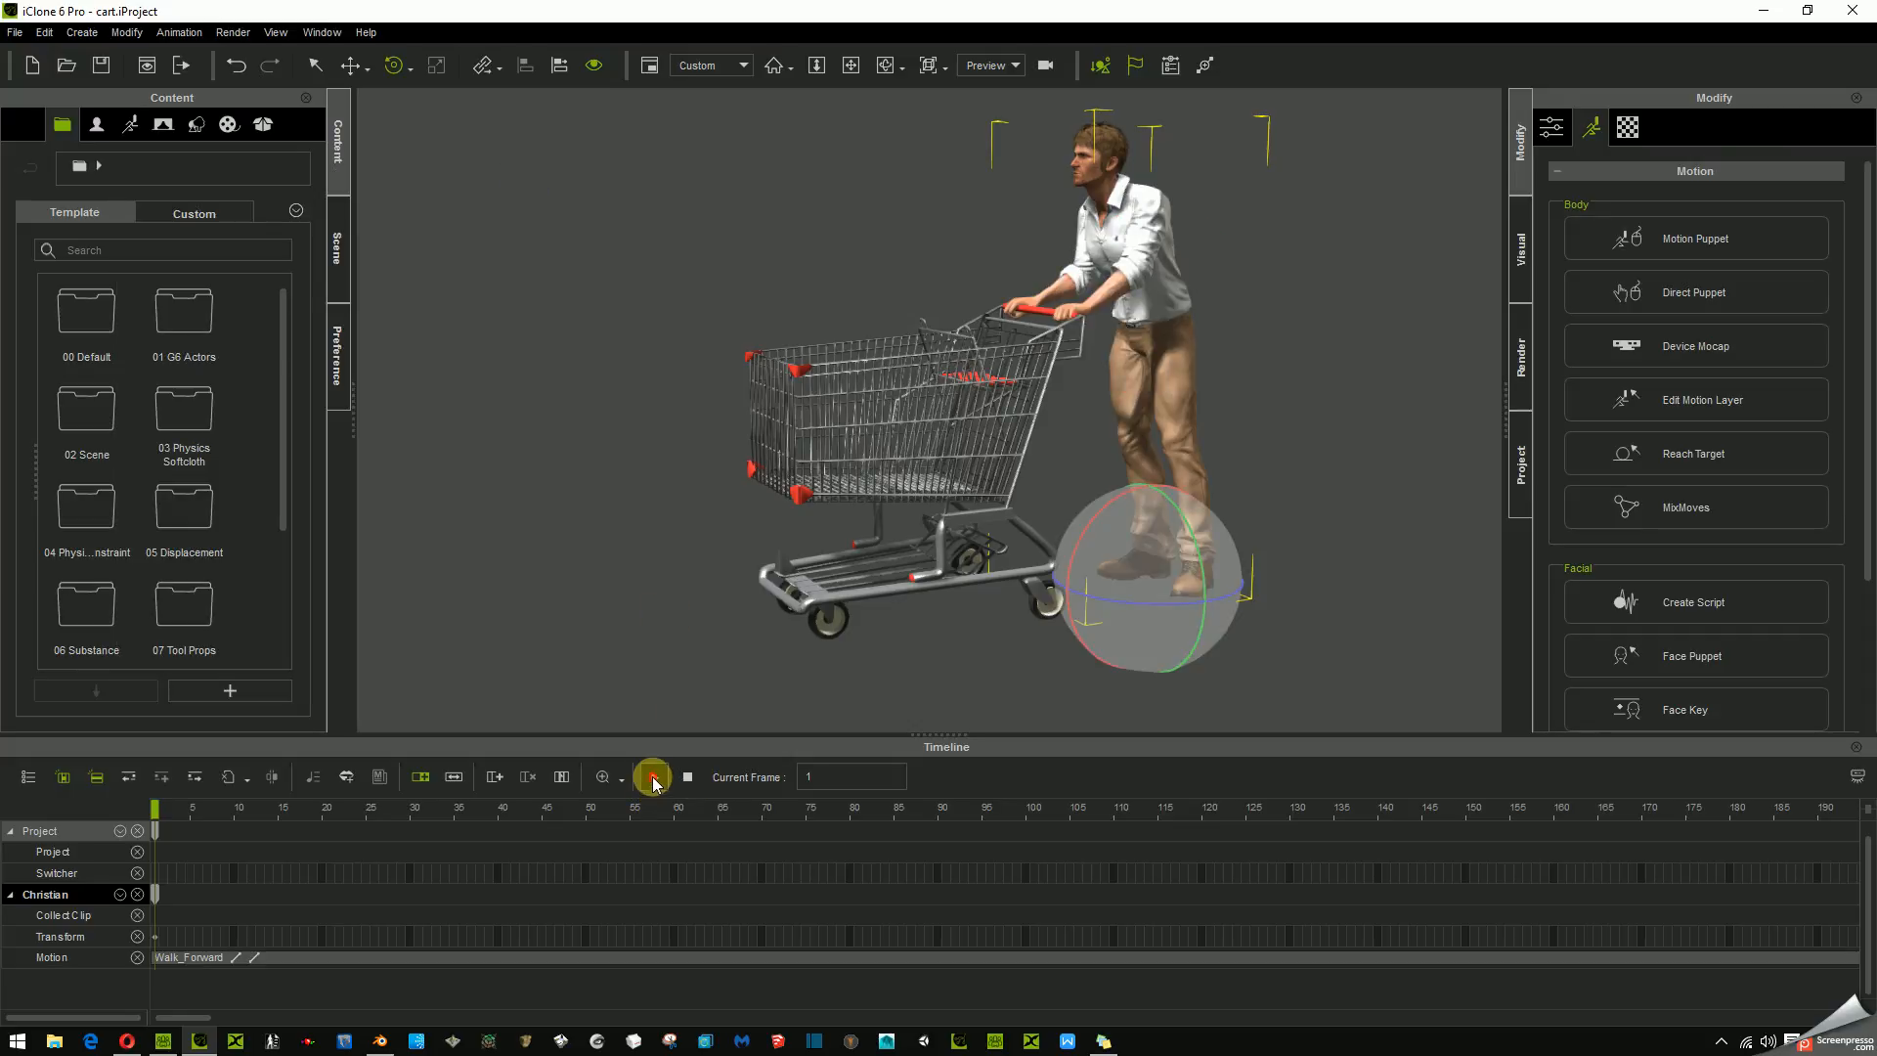
click(653, 778)
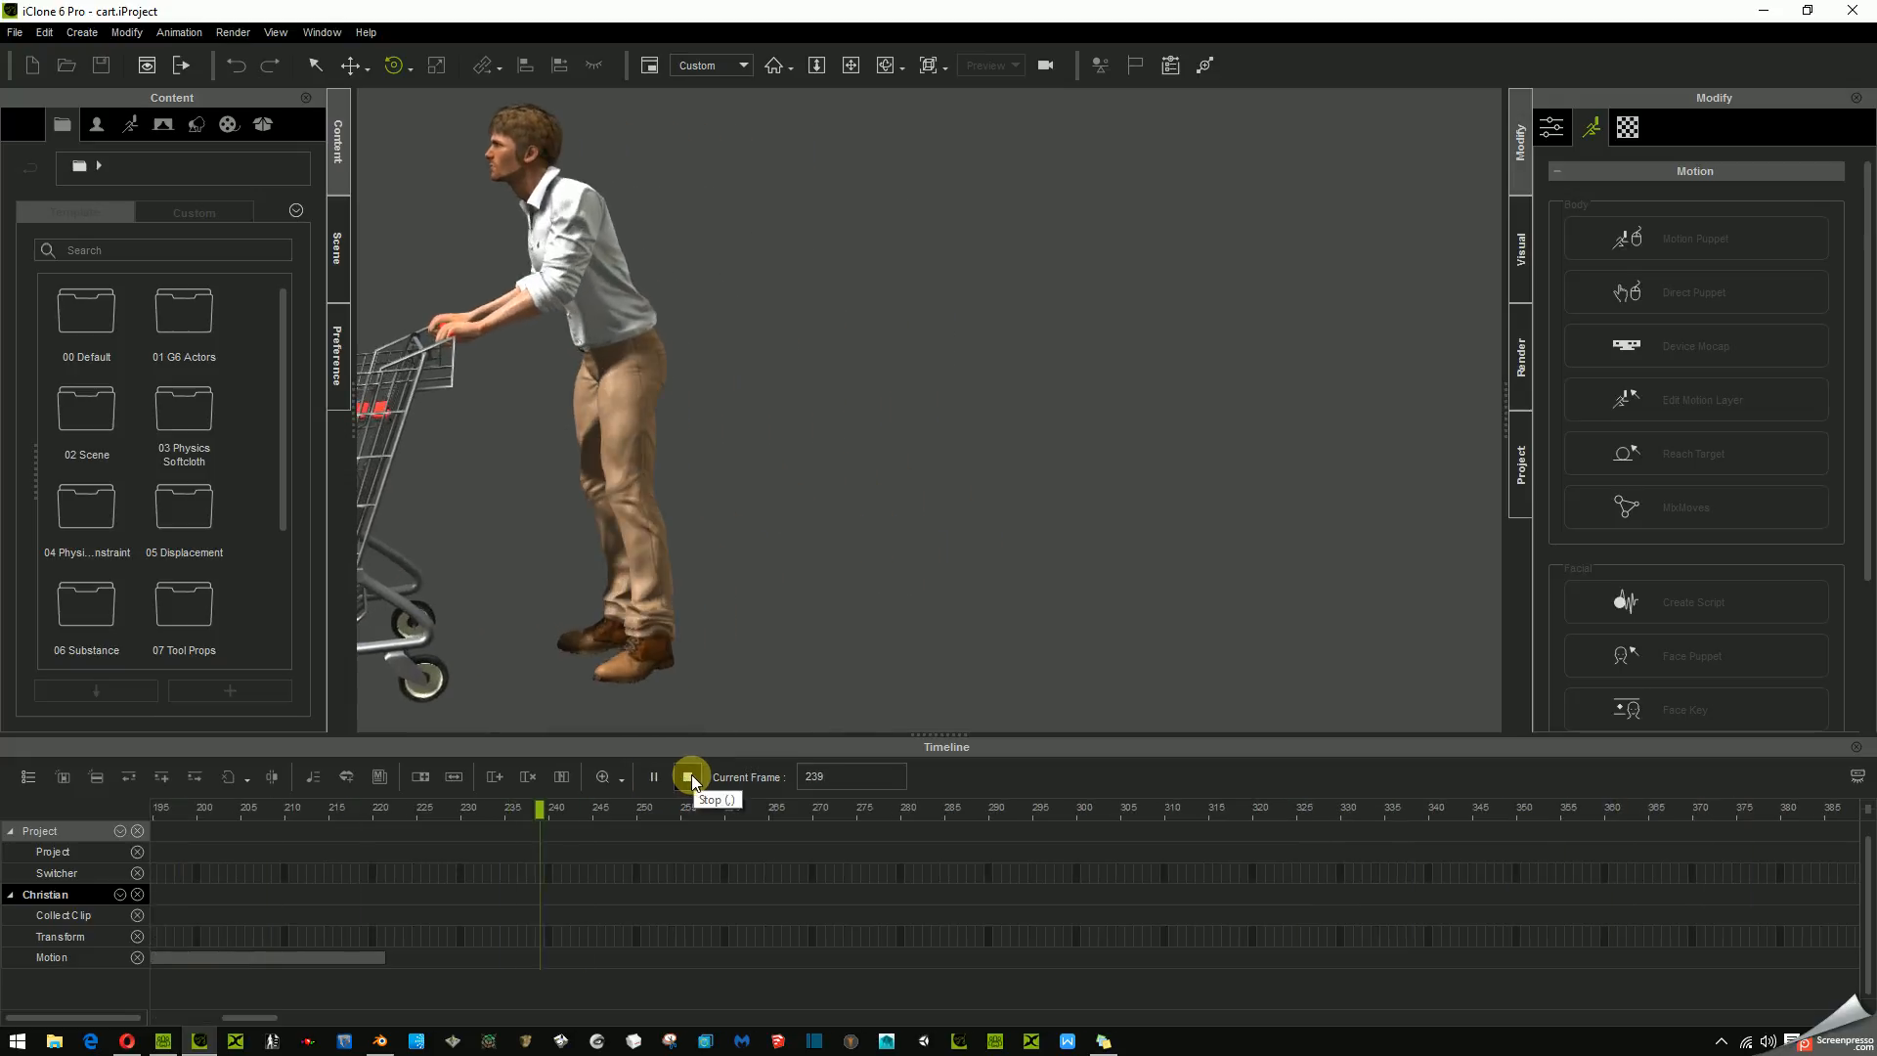
click(688, 776)
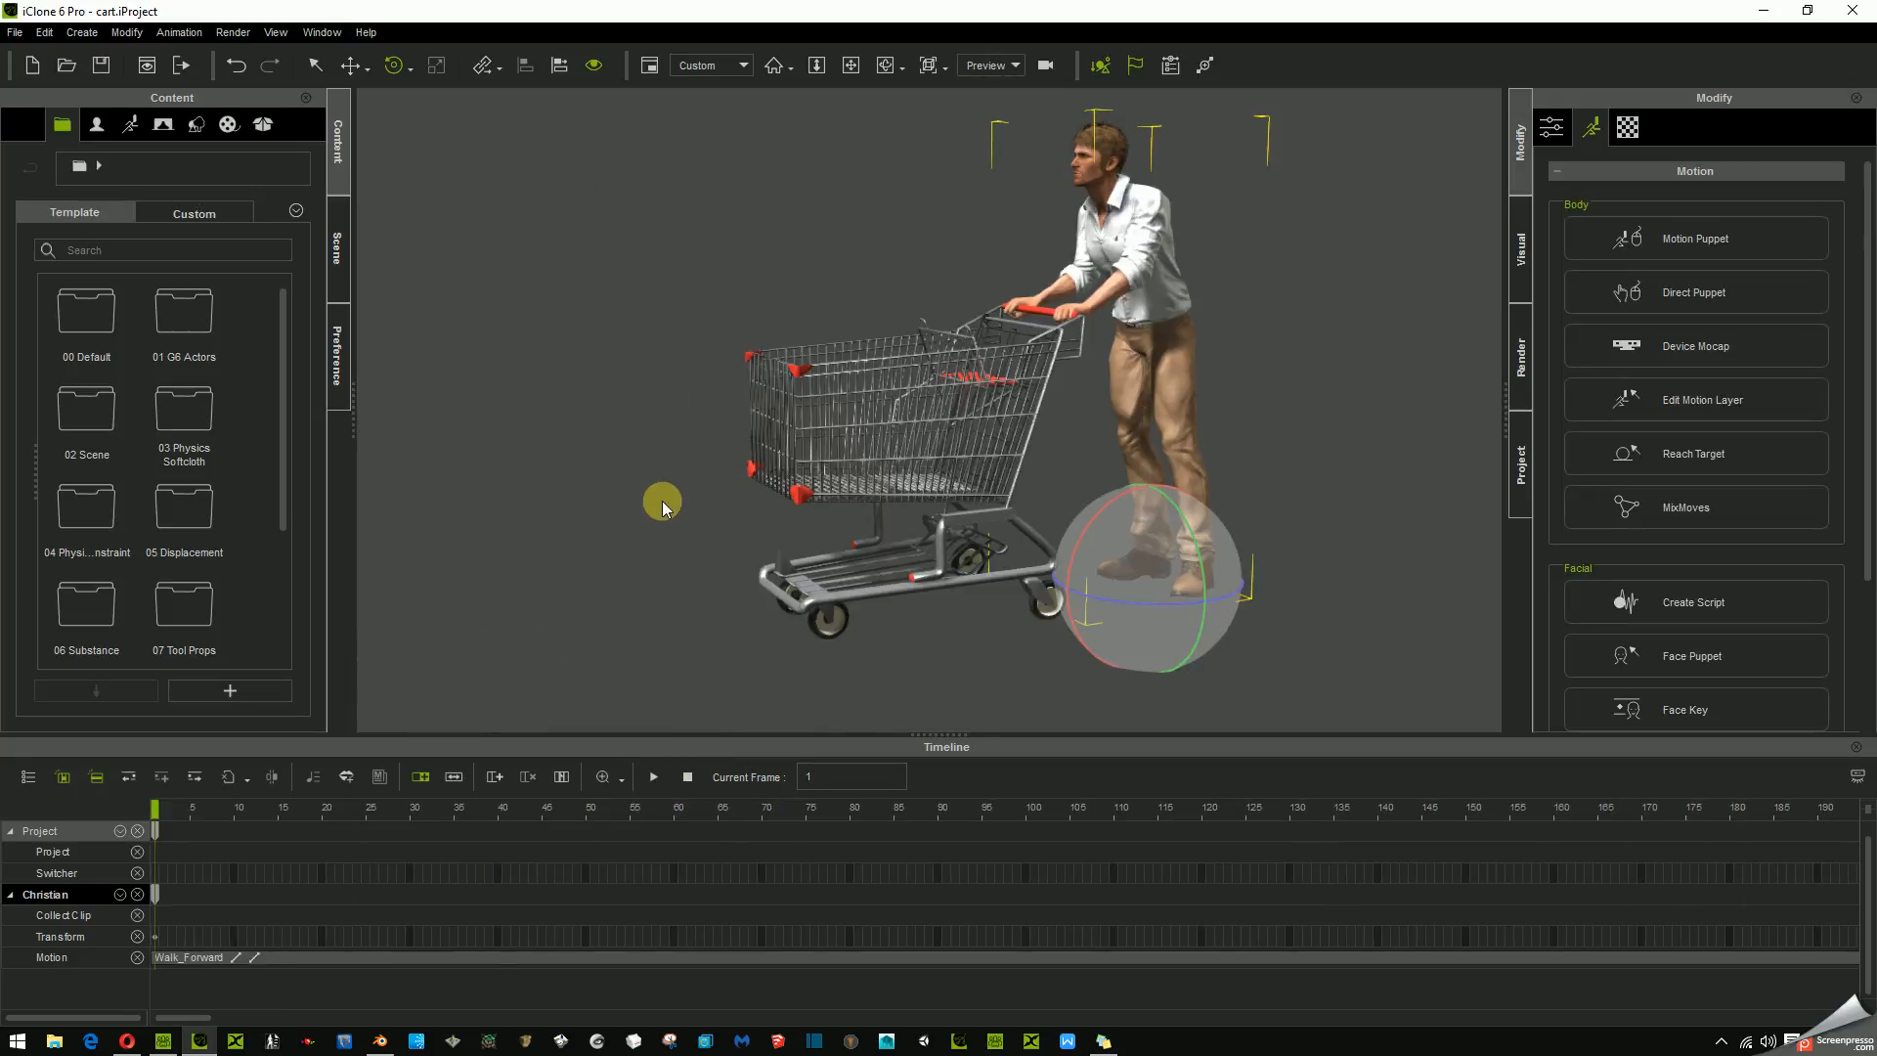
- Start a new project without saving the current one and add the Cart prop from the custom prop library
click(30, 67)
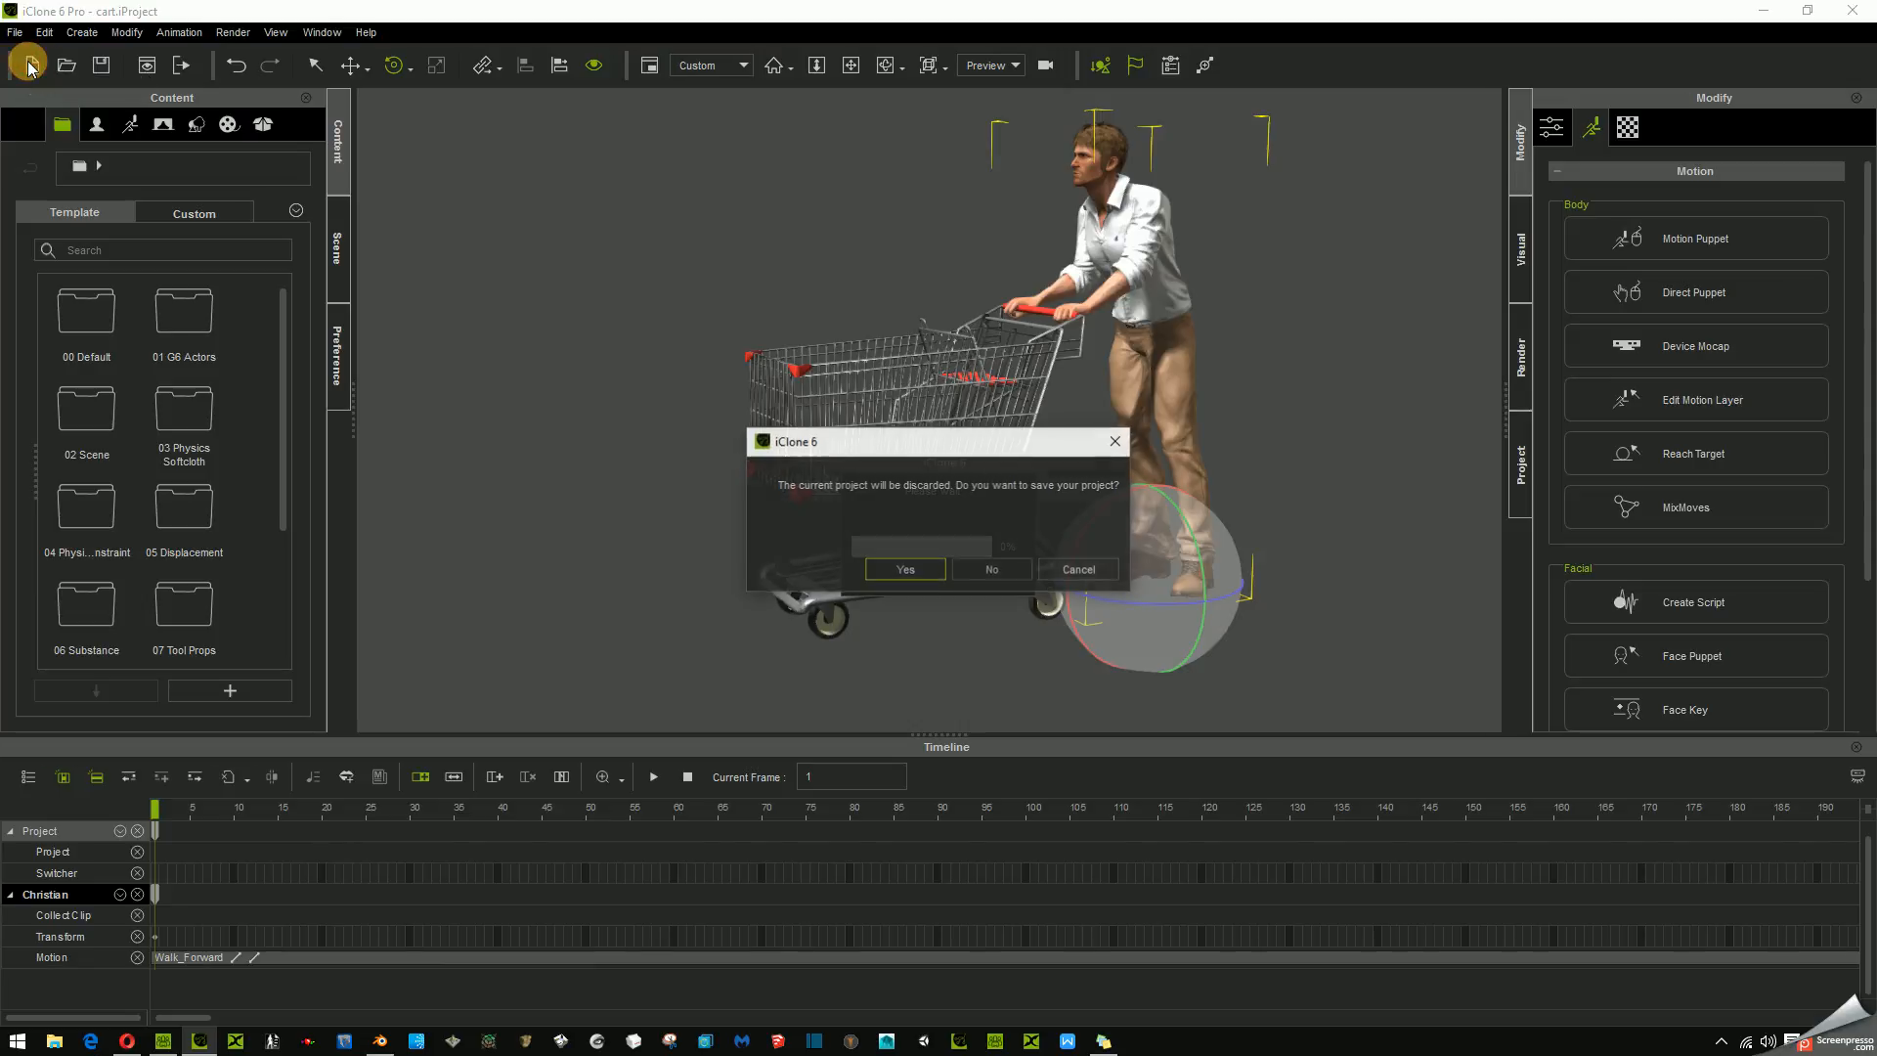
click(990, 573)
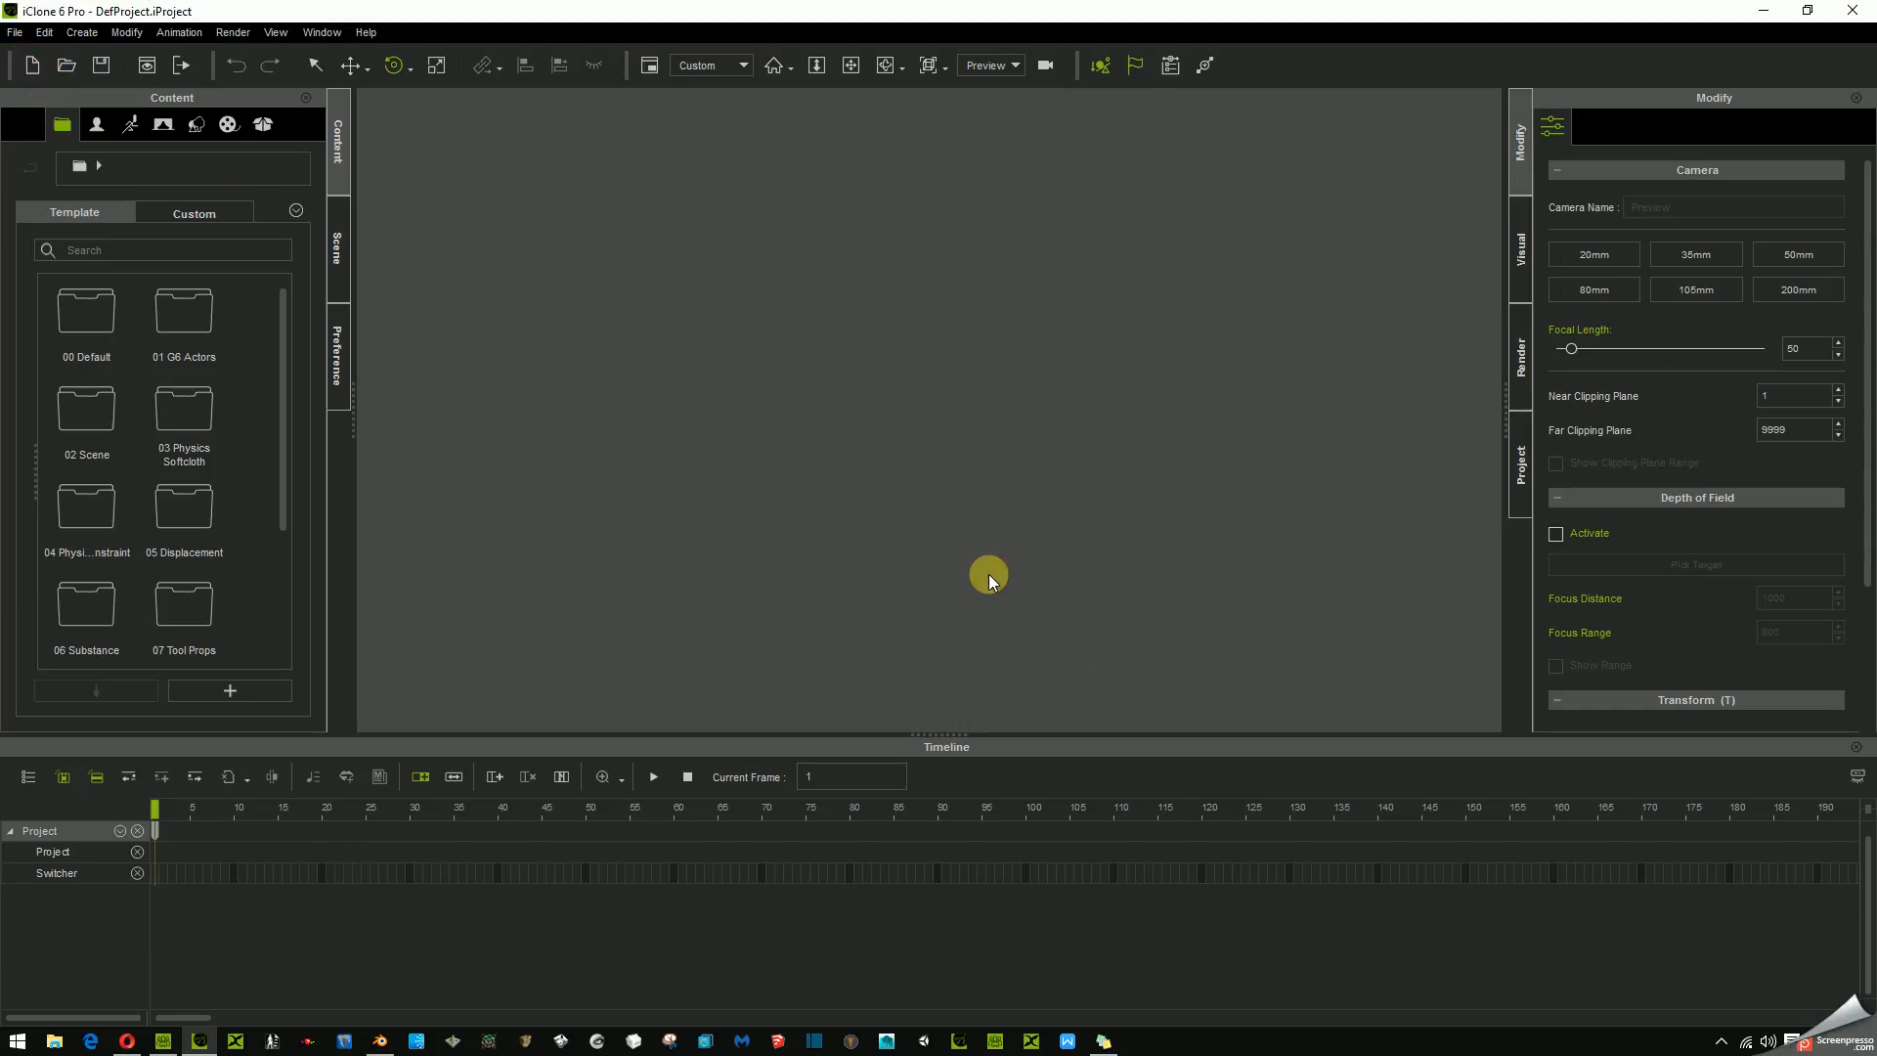
click(197, 139)
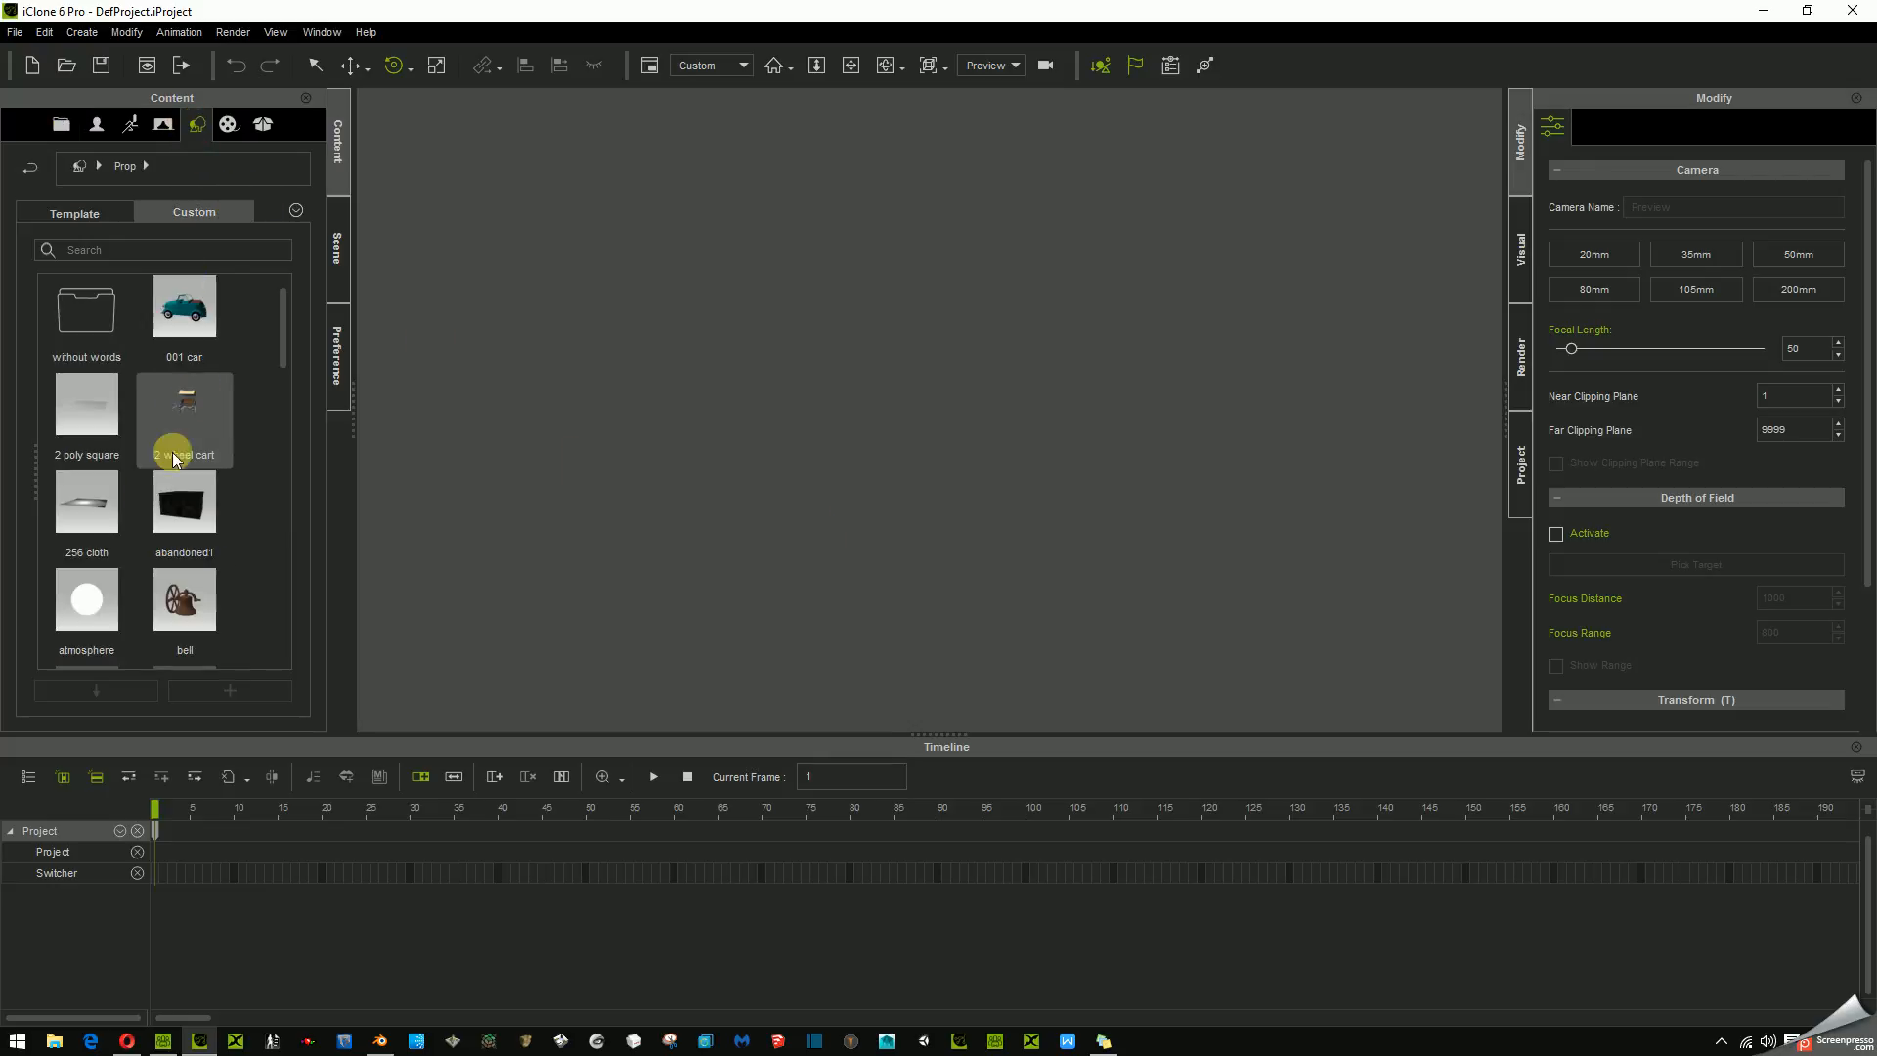
scroll(225, 405, down, 3)
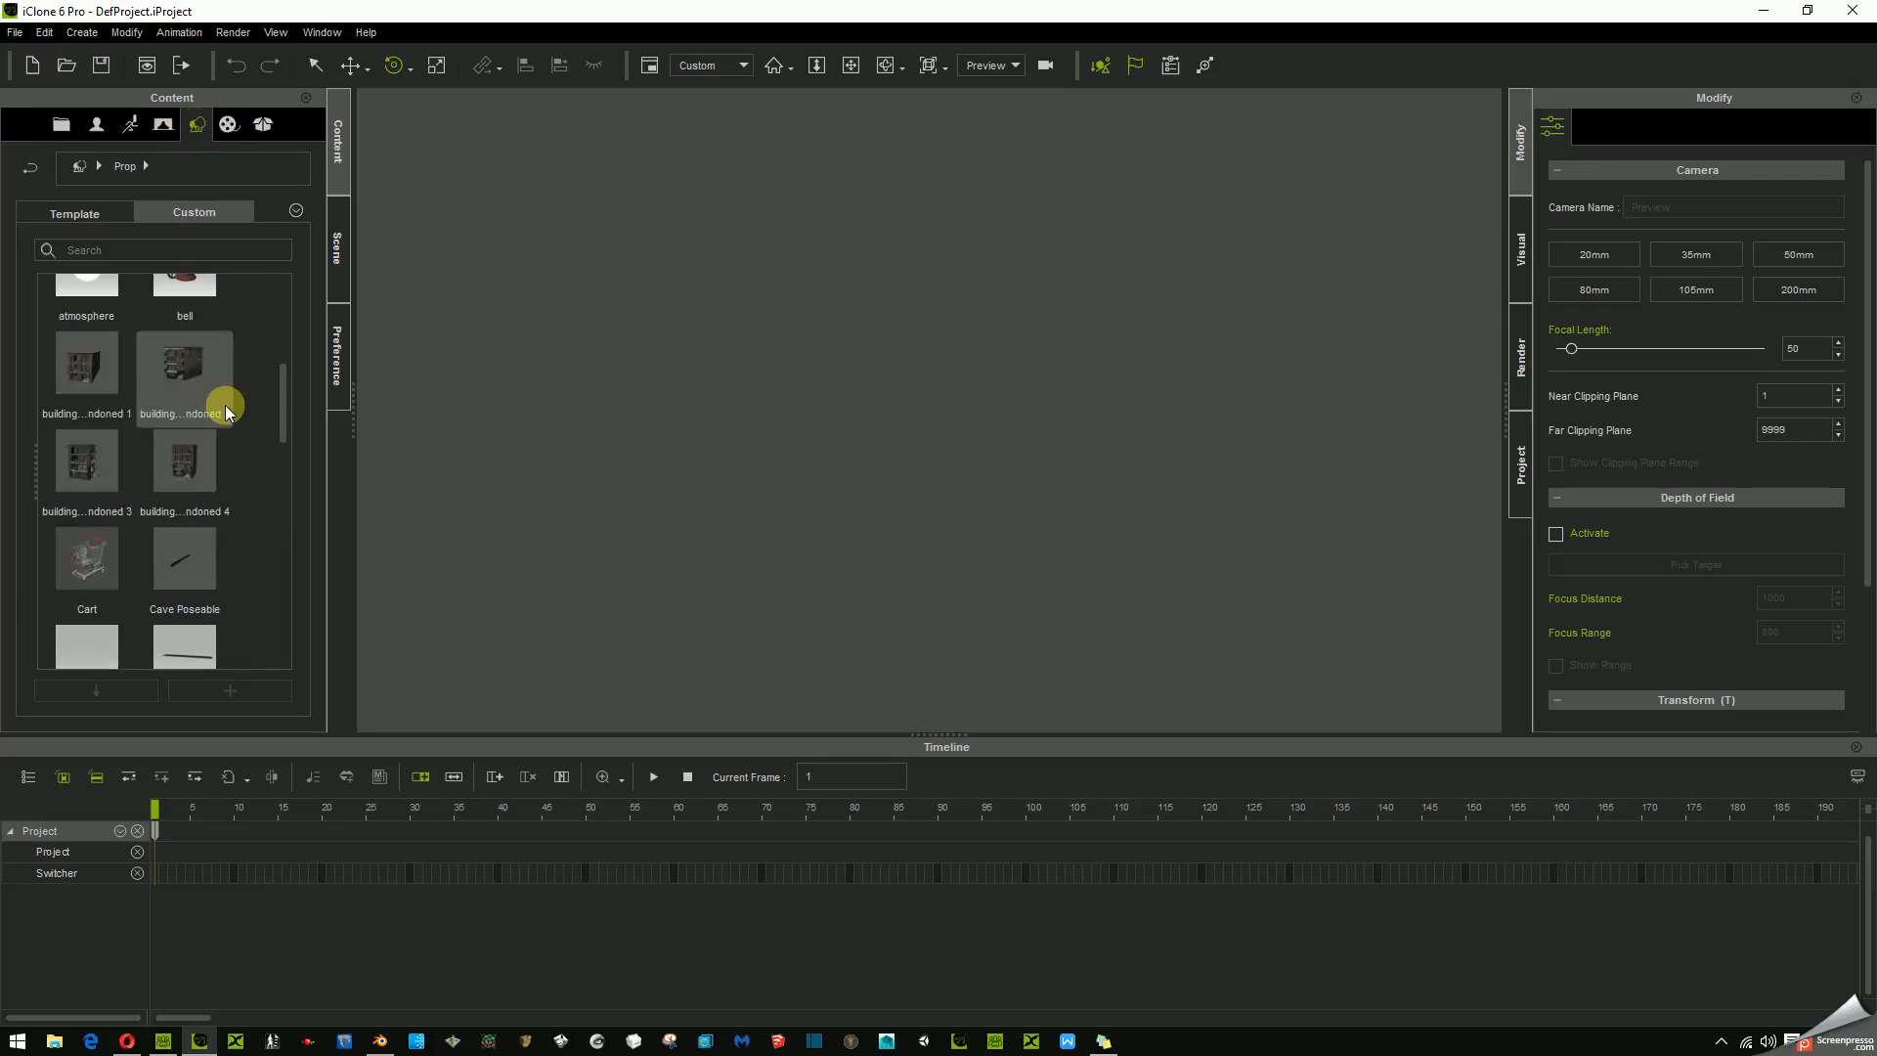
double_click(92, 553)
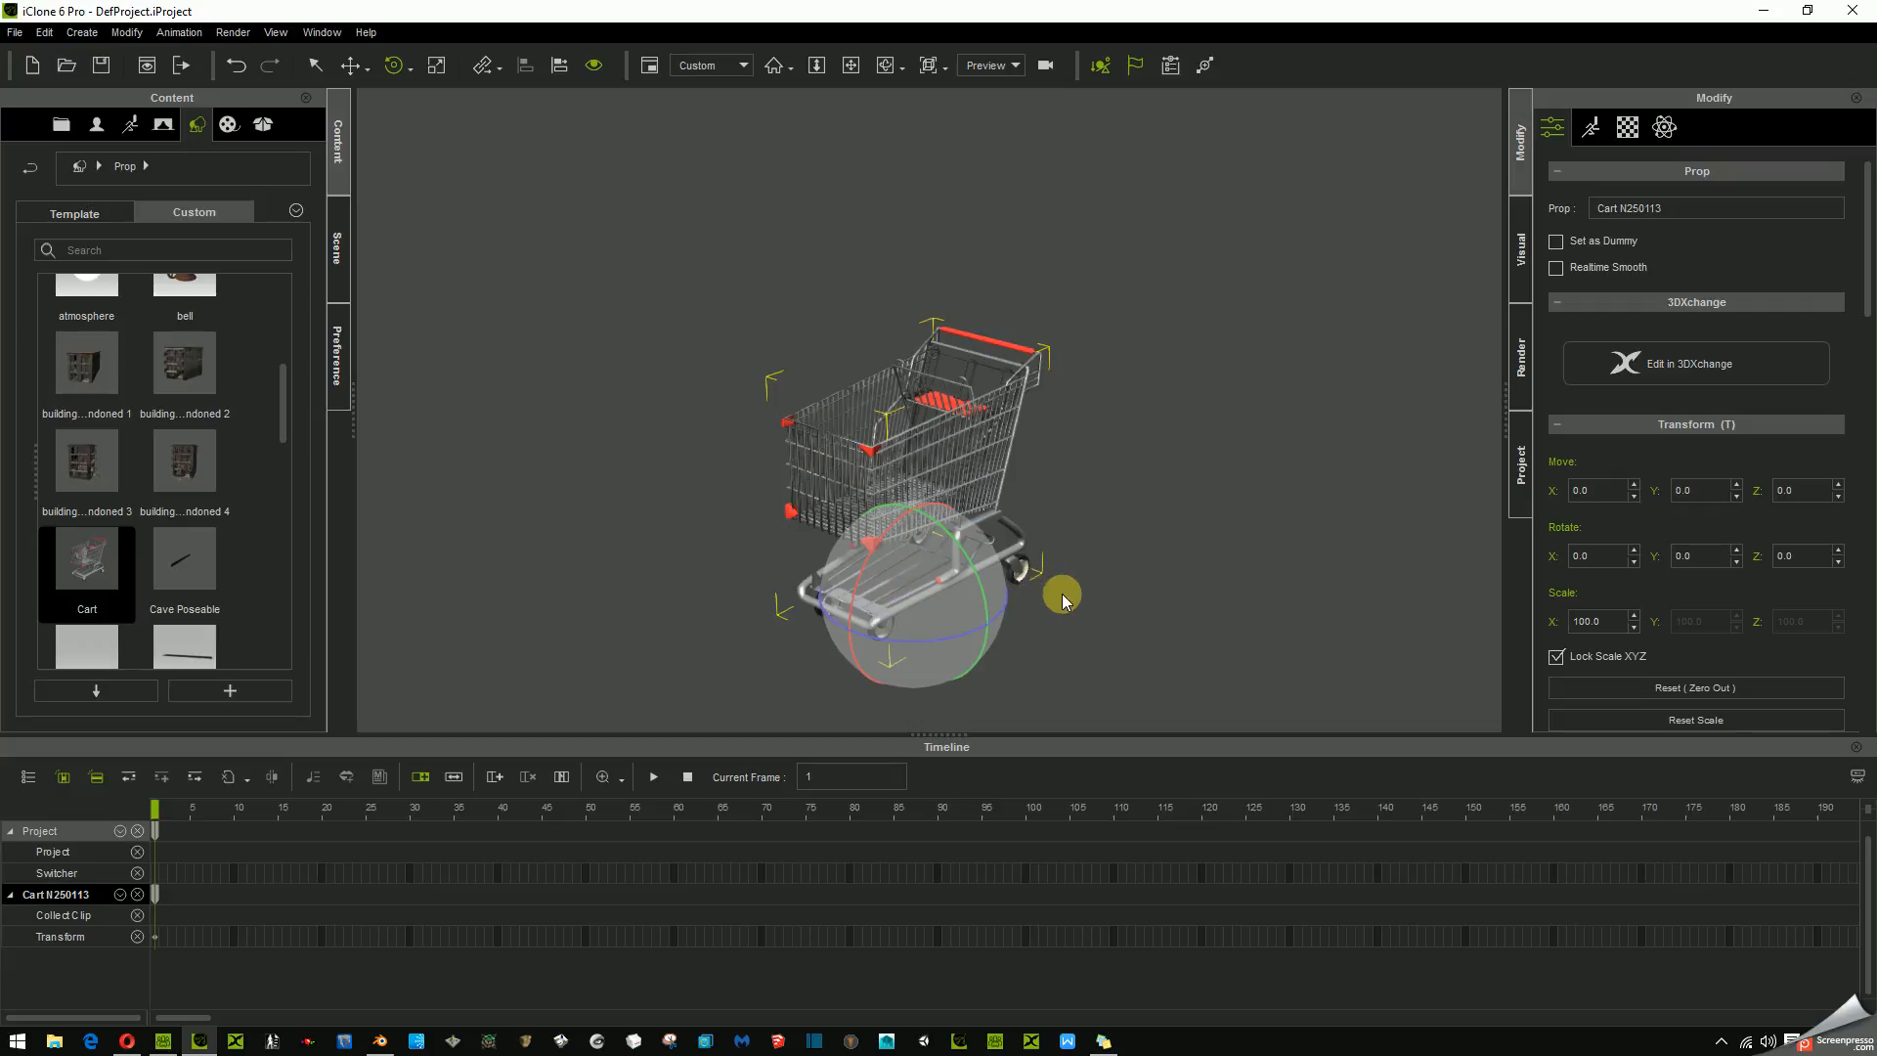
- Edit the cart's pivot, moving it along Y to about 40.7 so it sits at the rear wheels
alt+right_drag(1237, 591, 876, 341)
alt+right_drag(870, 452, 909, 611)
scroll(909, 612, up, 2)
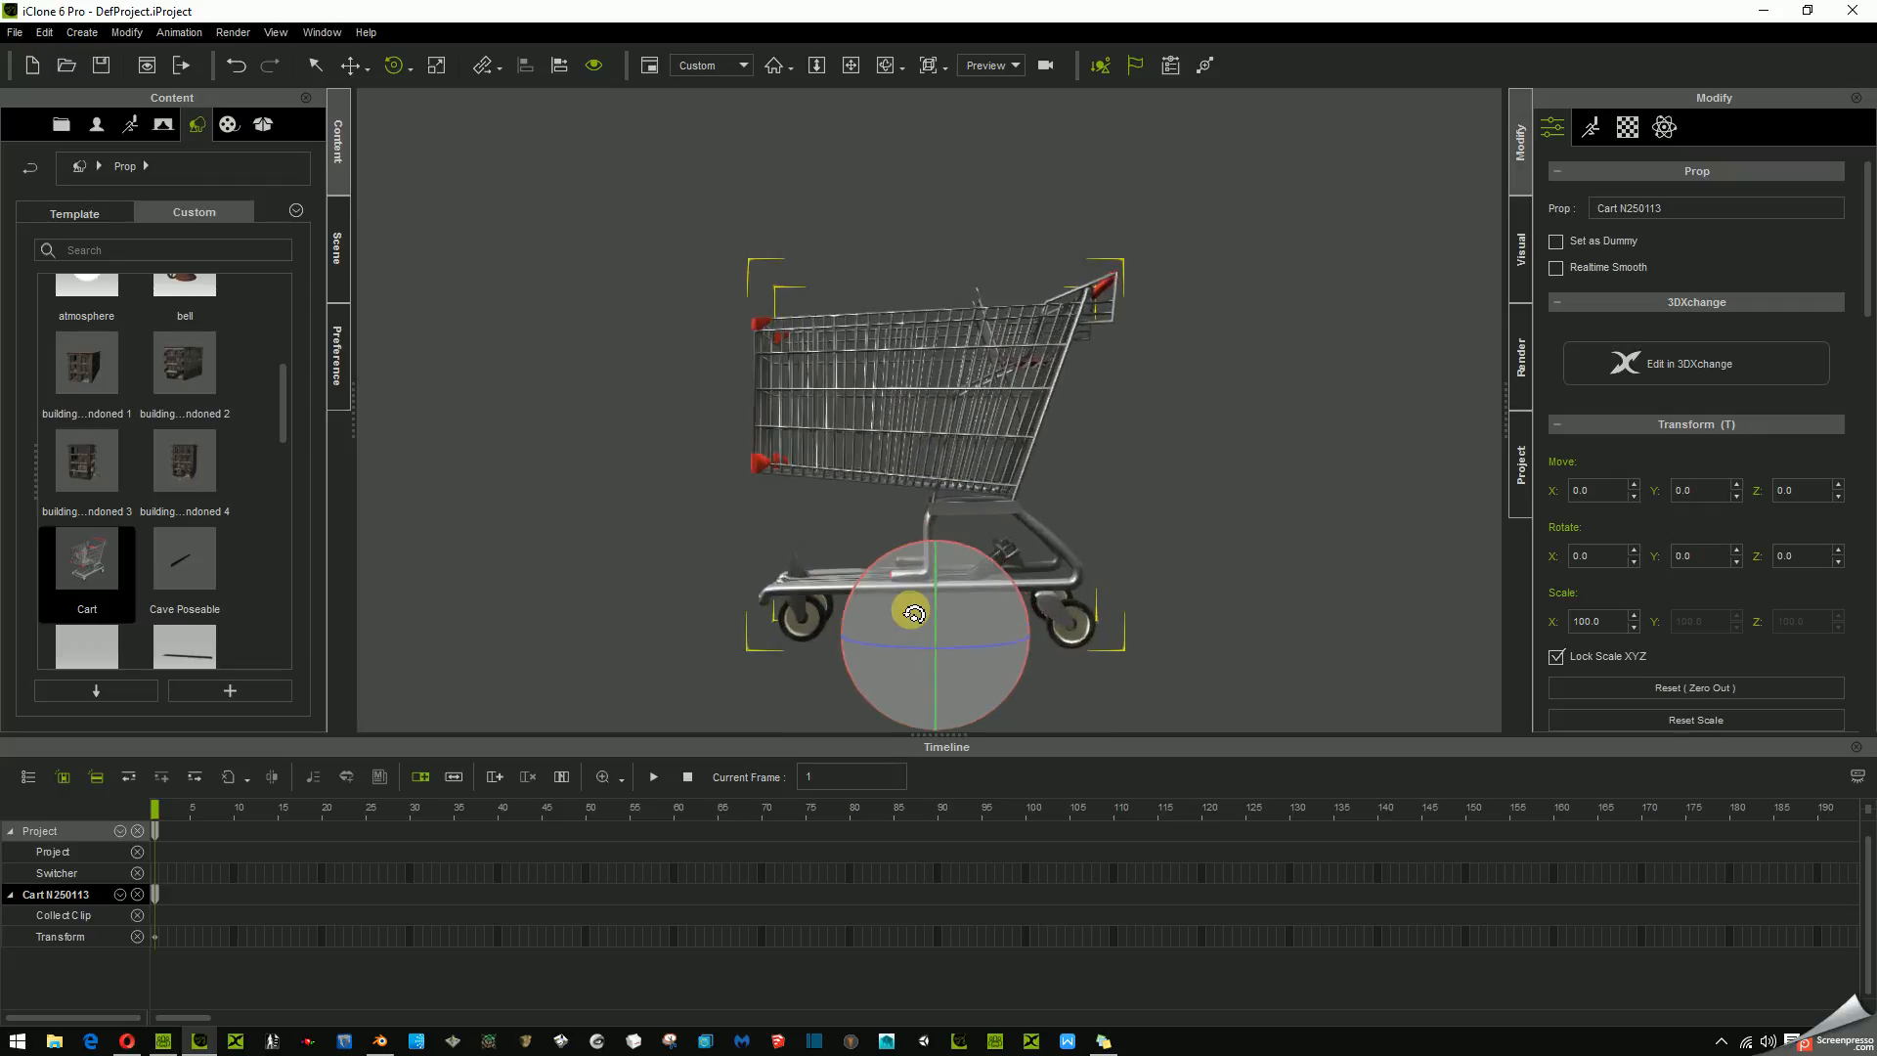
alt+middle_drag(912, 611, 917, 540)
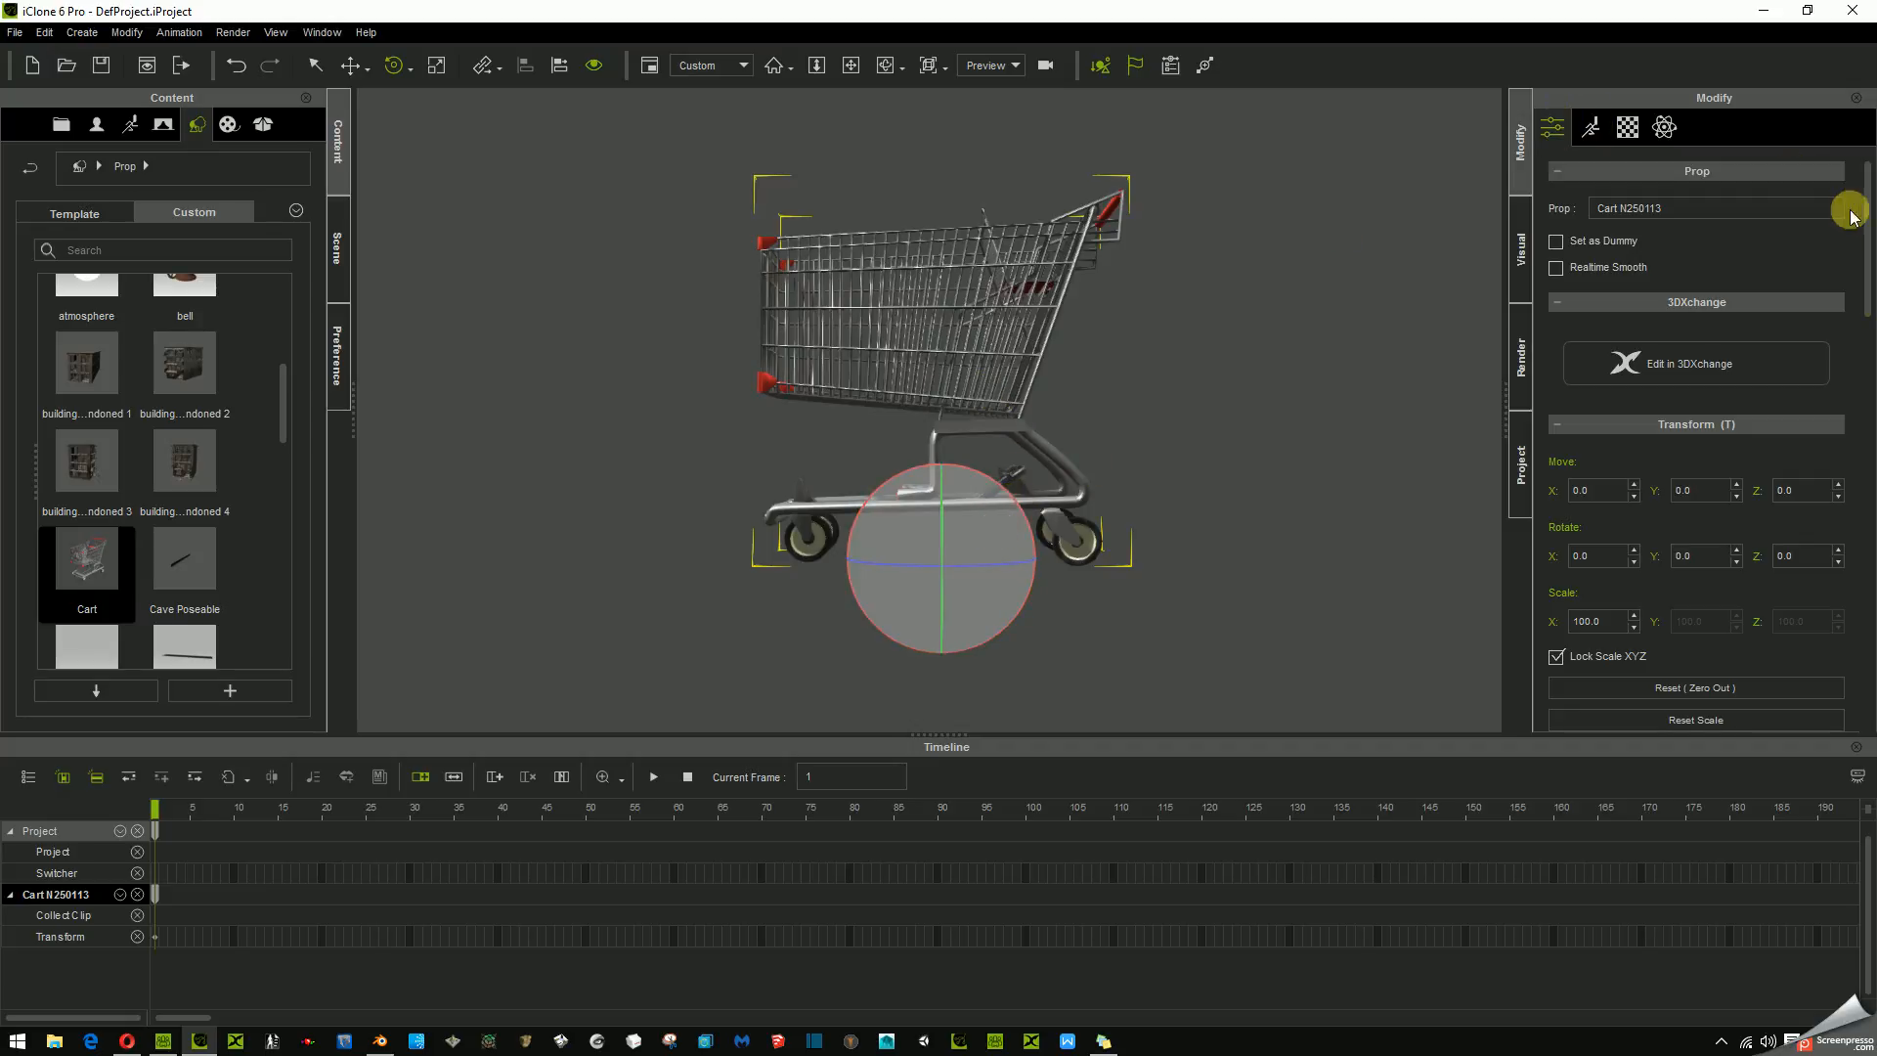
drag(1869, 217, 1868, 616)
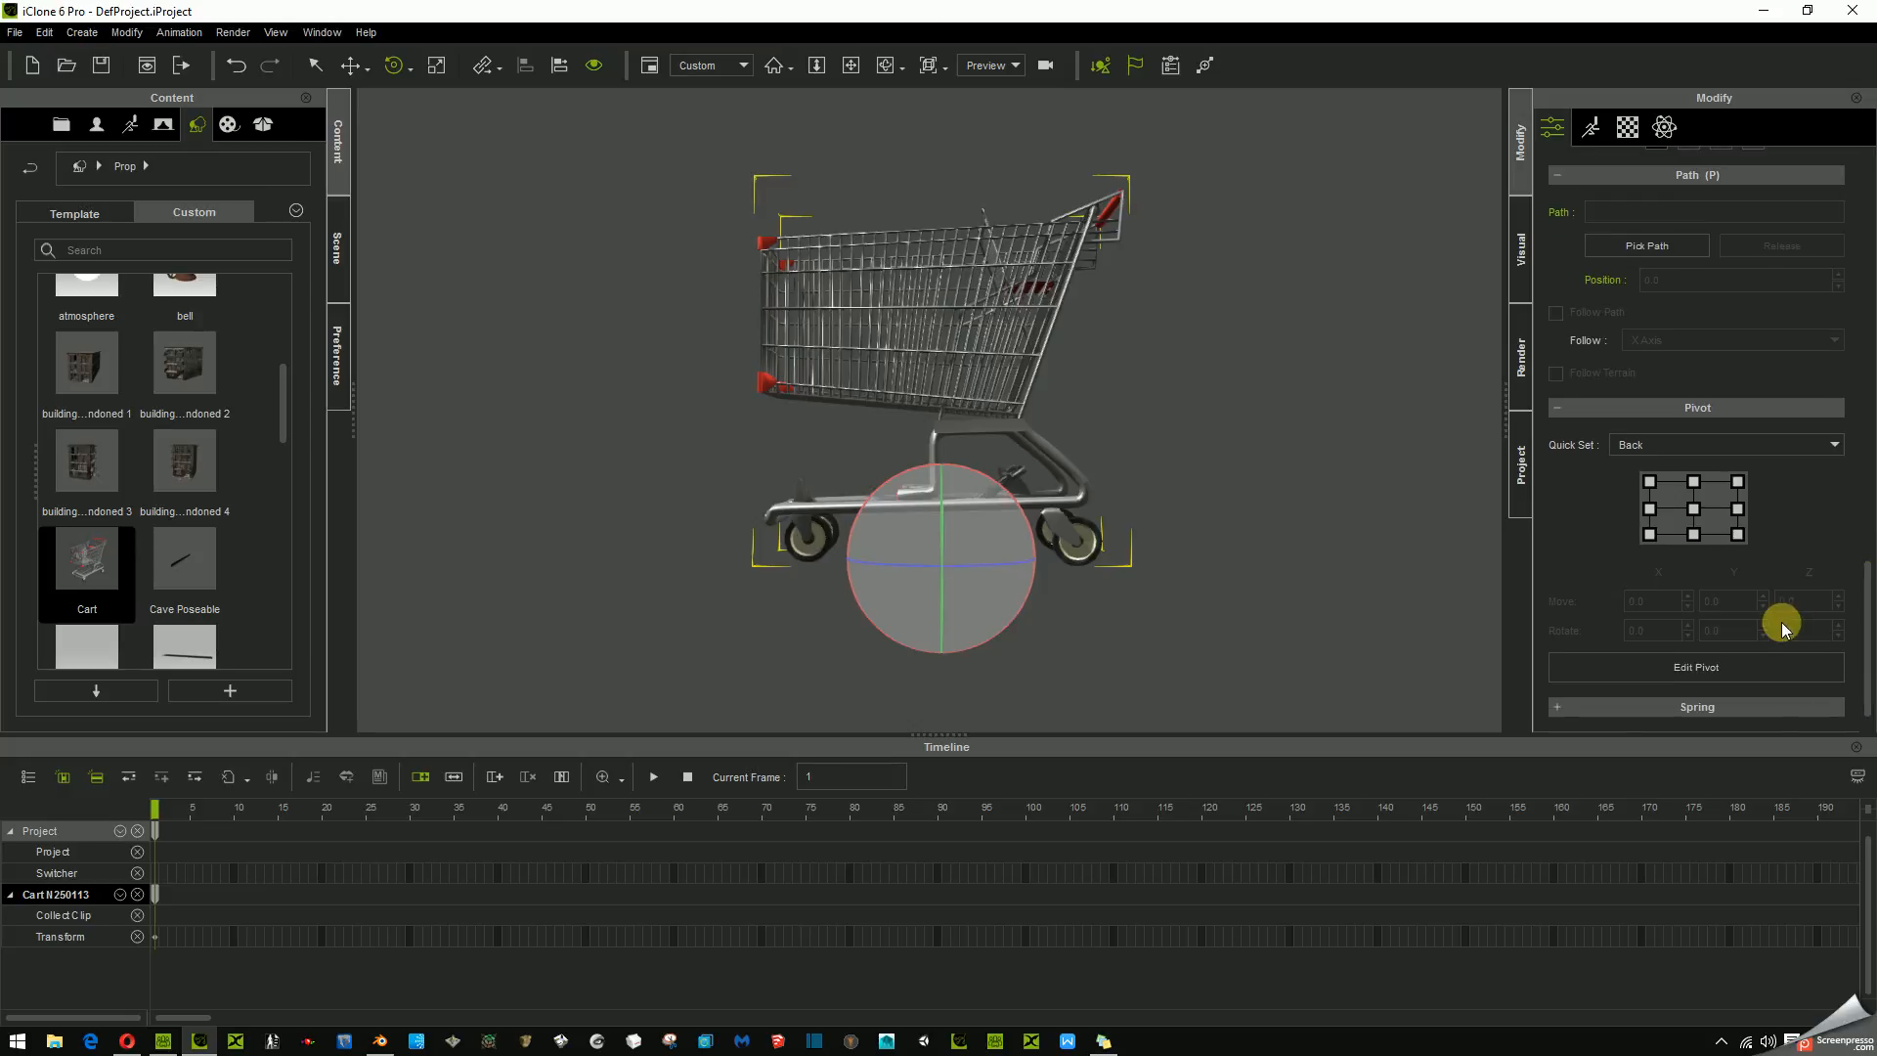
click(1741, 670)
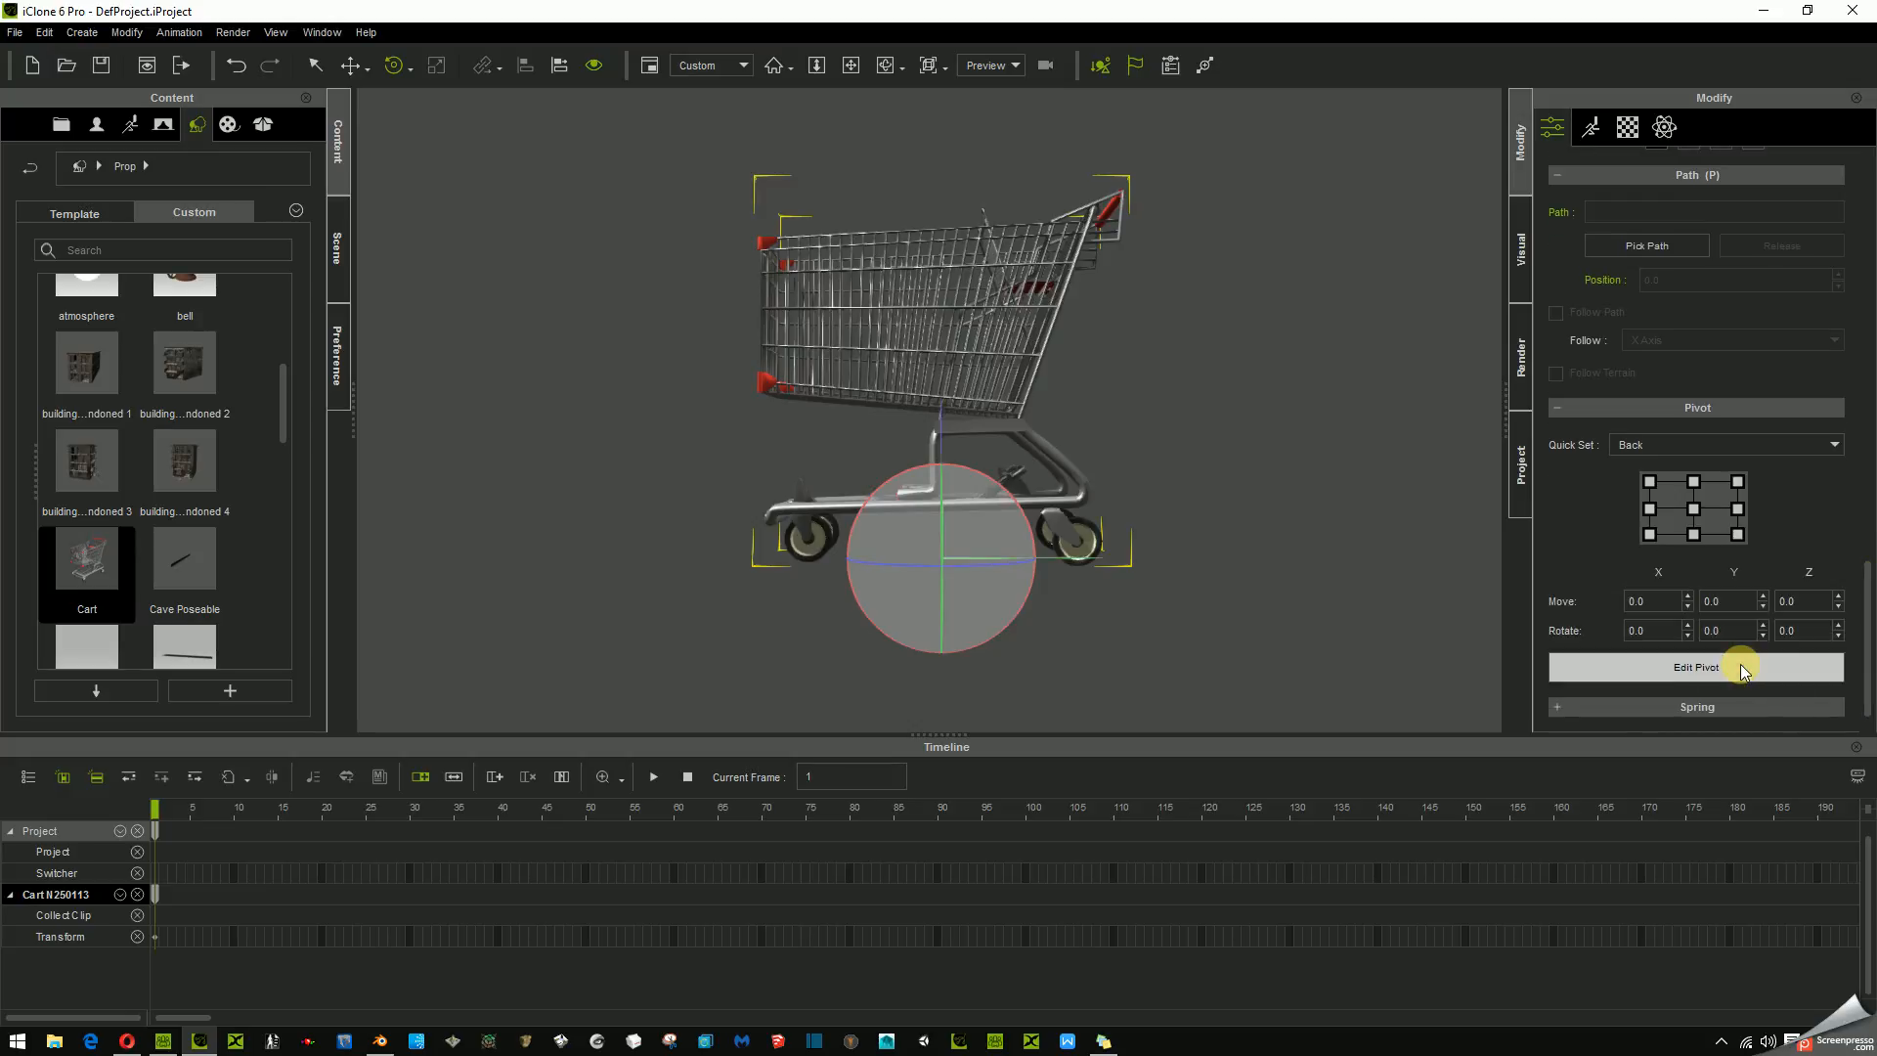
click(349, 65)
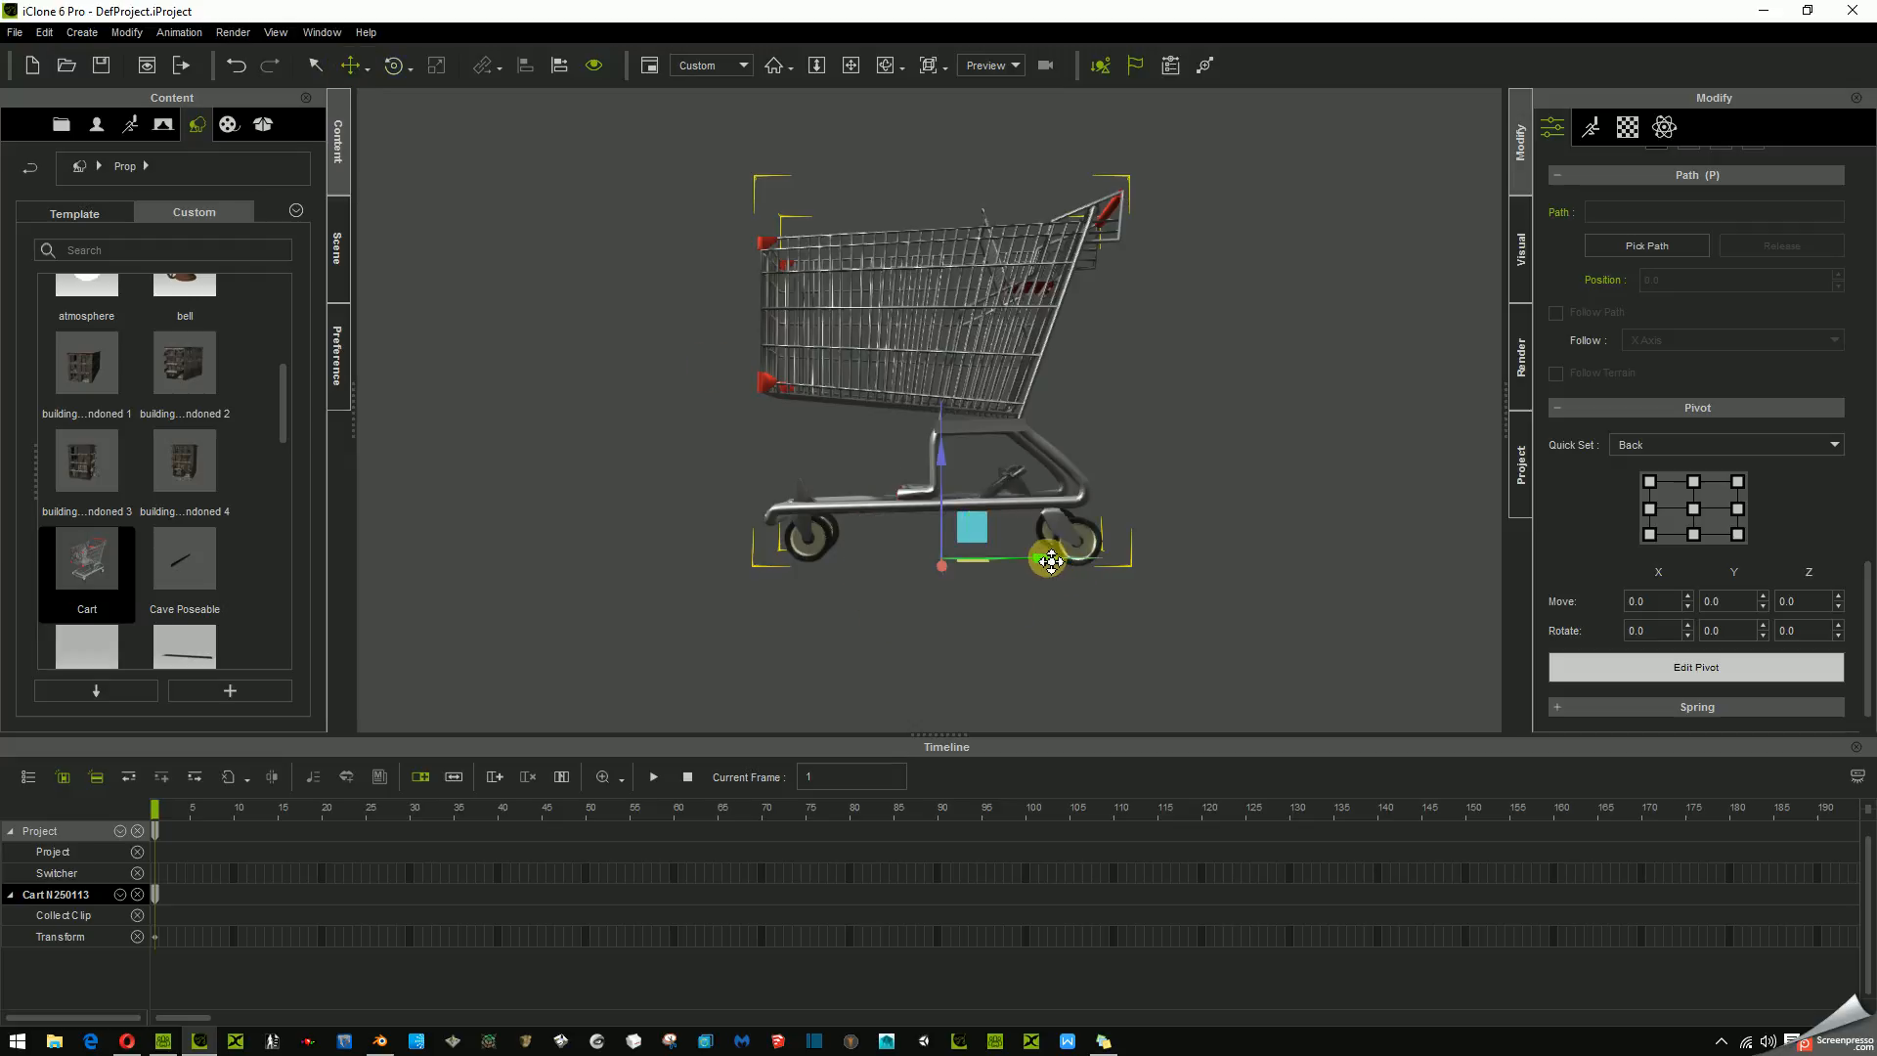
drag(1046, 559, 1172, 551)
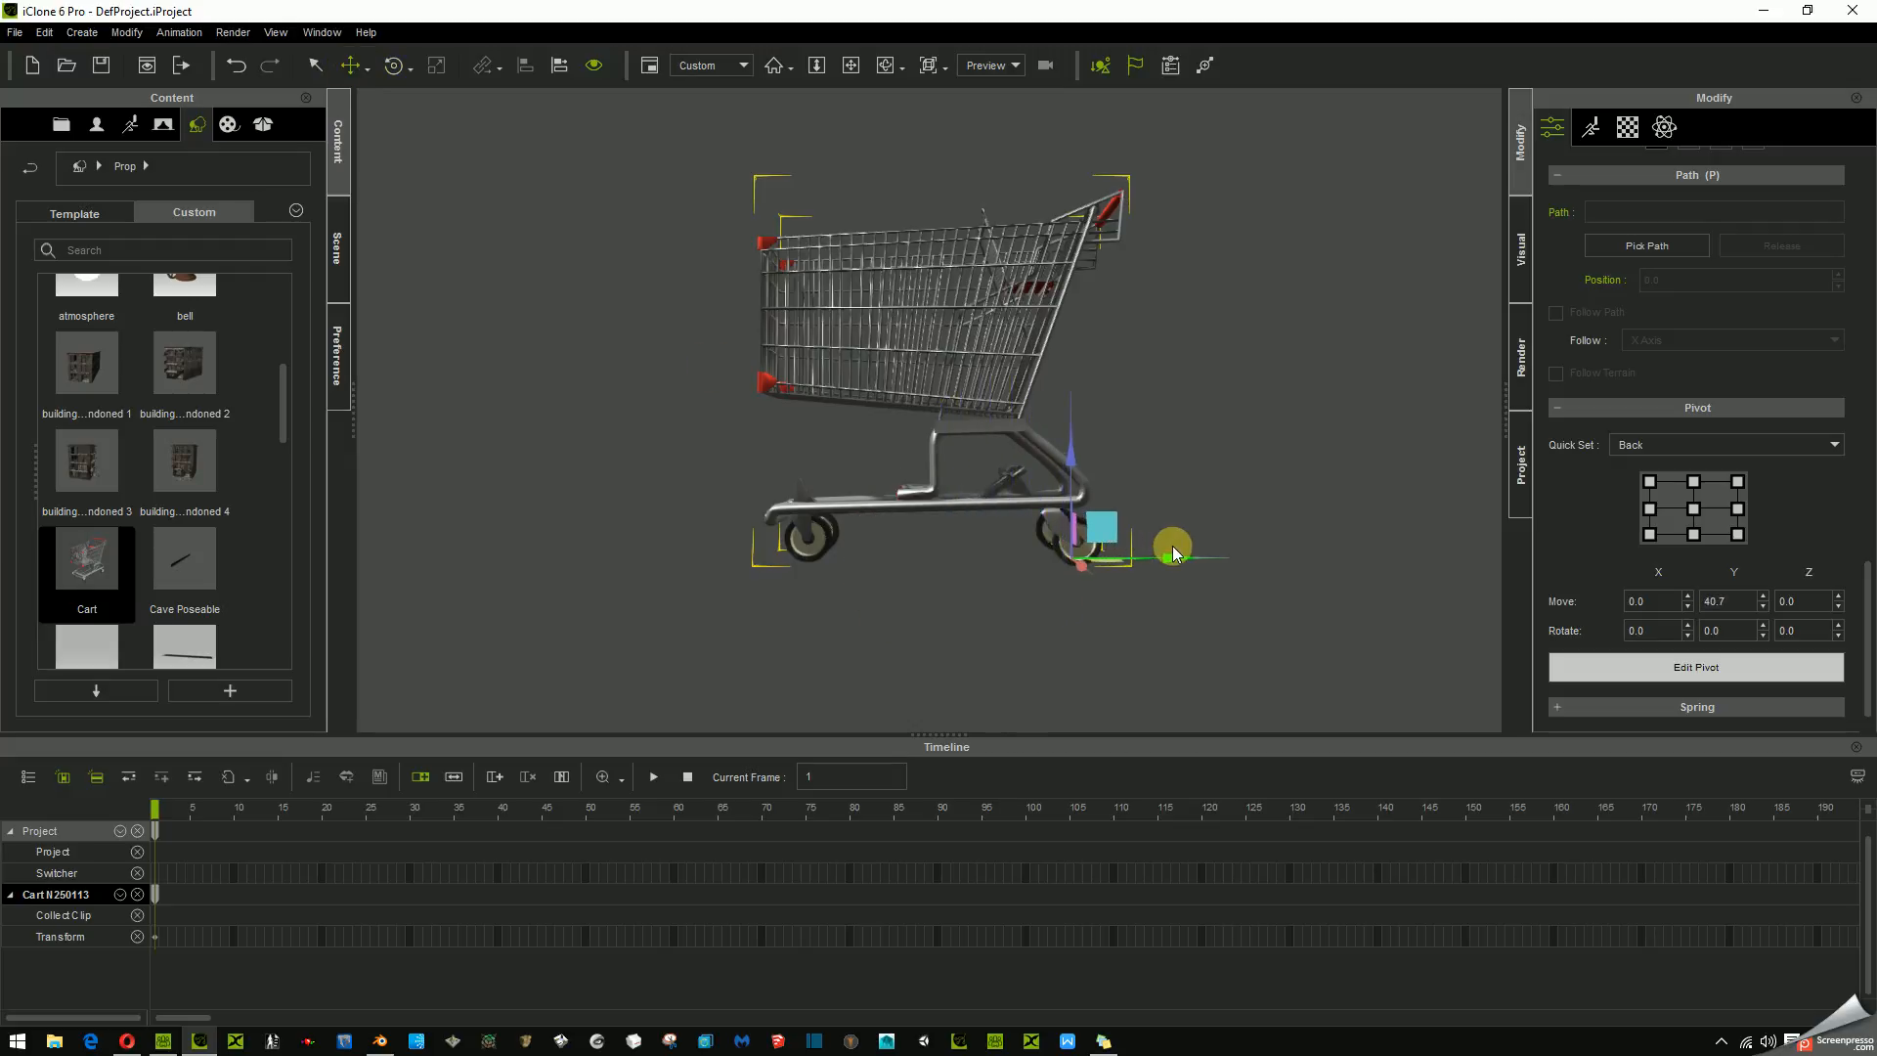
click(1728, 669)
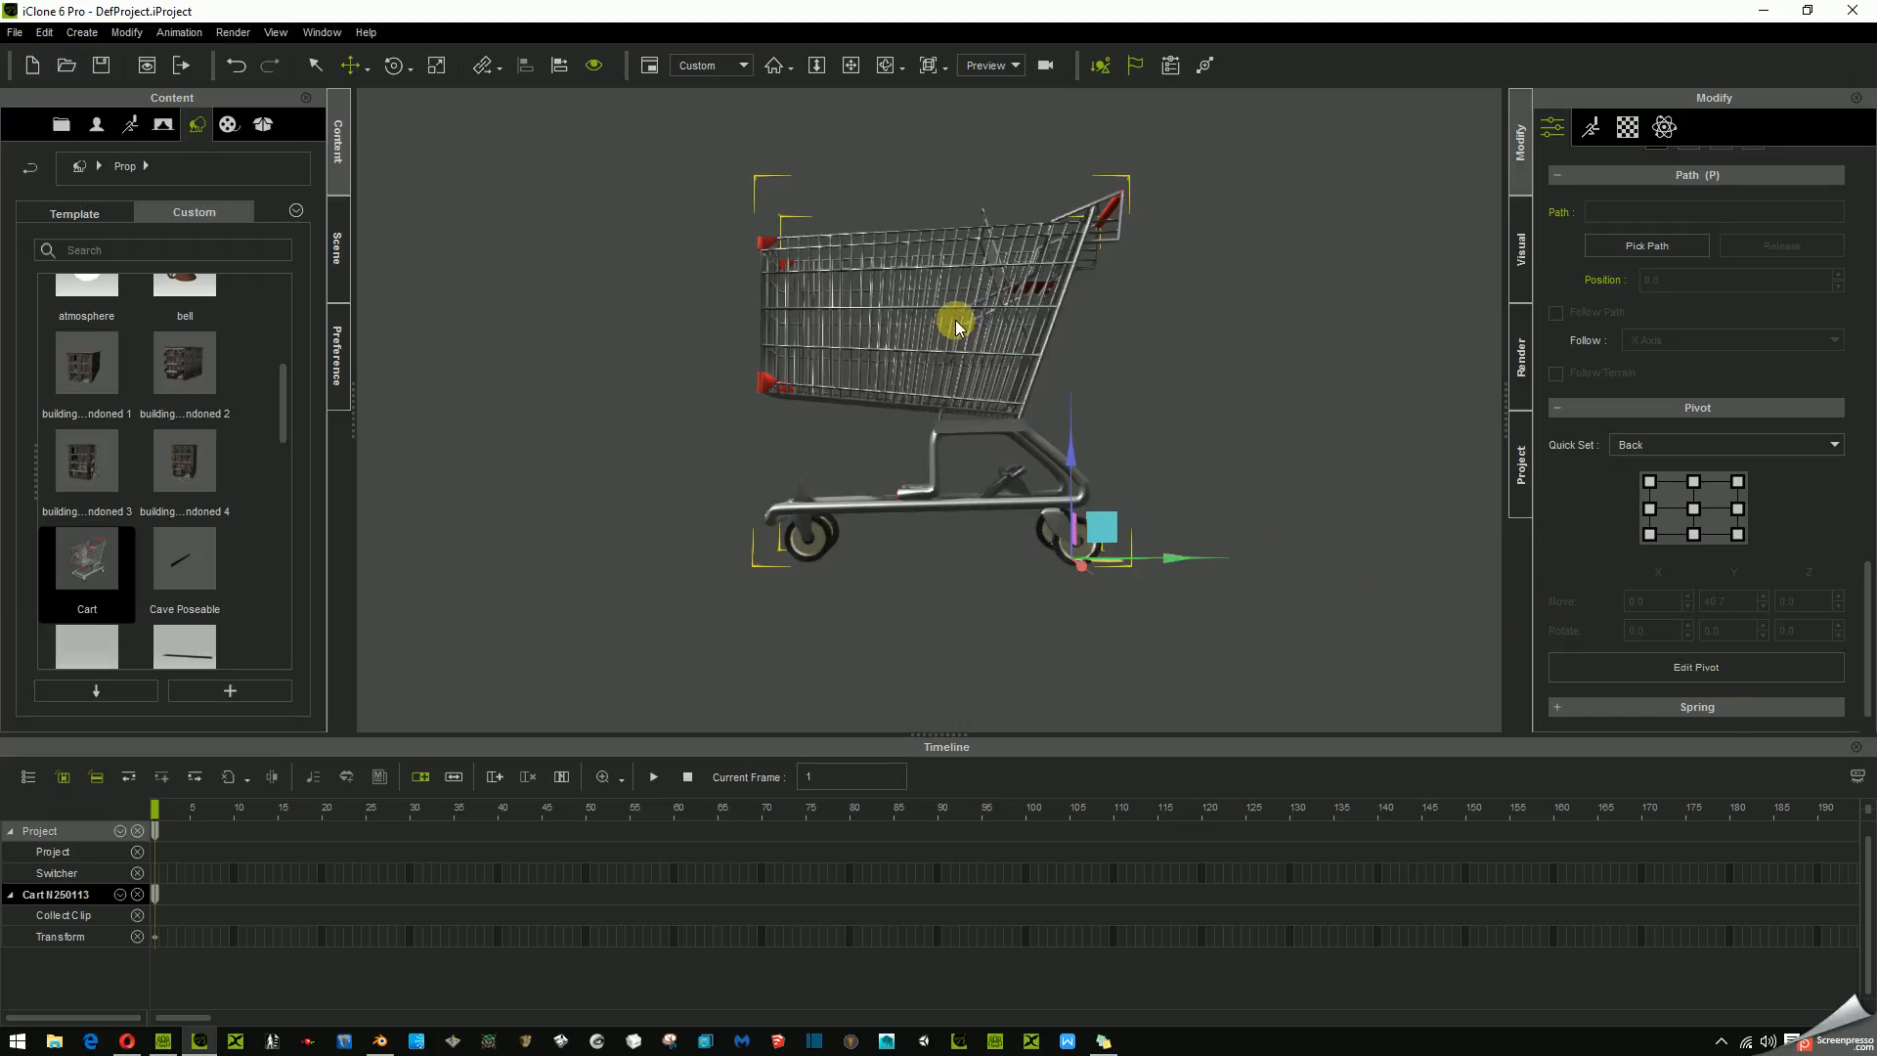
- Add the Box_001 template prop from 3D Blocks and scale it down uniformly to a small cube
right_drag(950, 310, 1253, 630)
right_drag(977, 380, 968, 462)
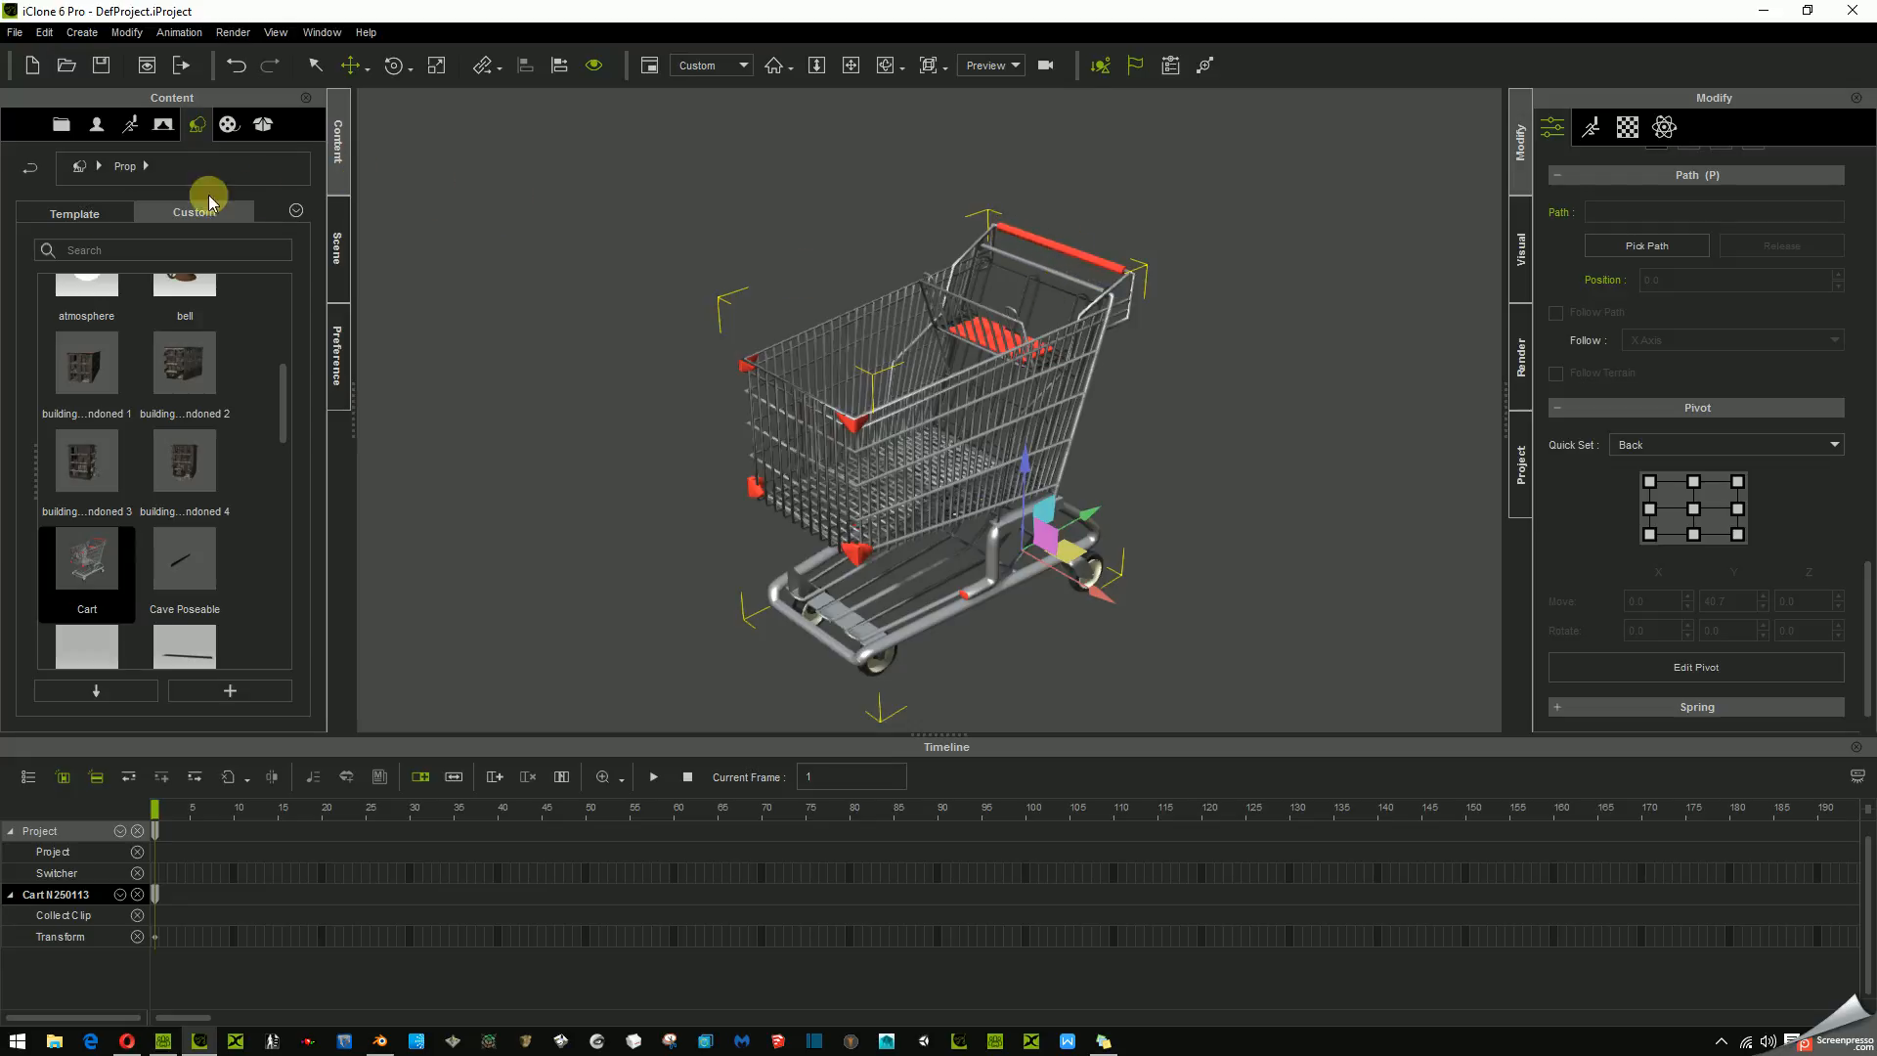
click(75, 207)
drag(290, 375, 284, 343)
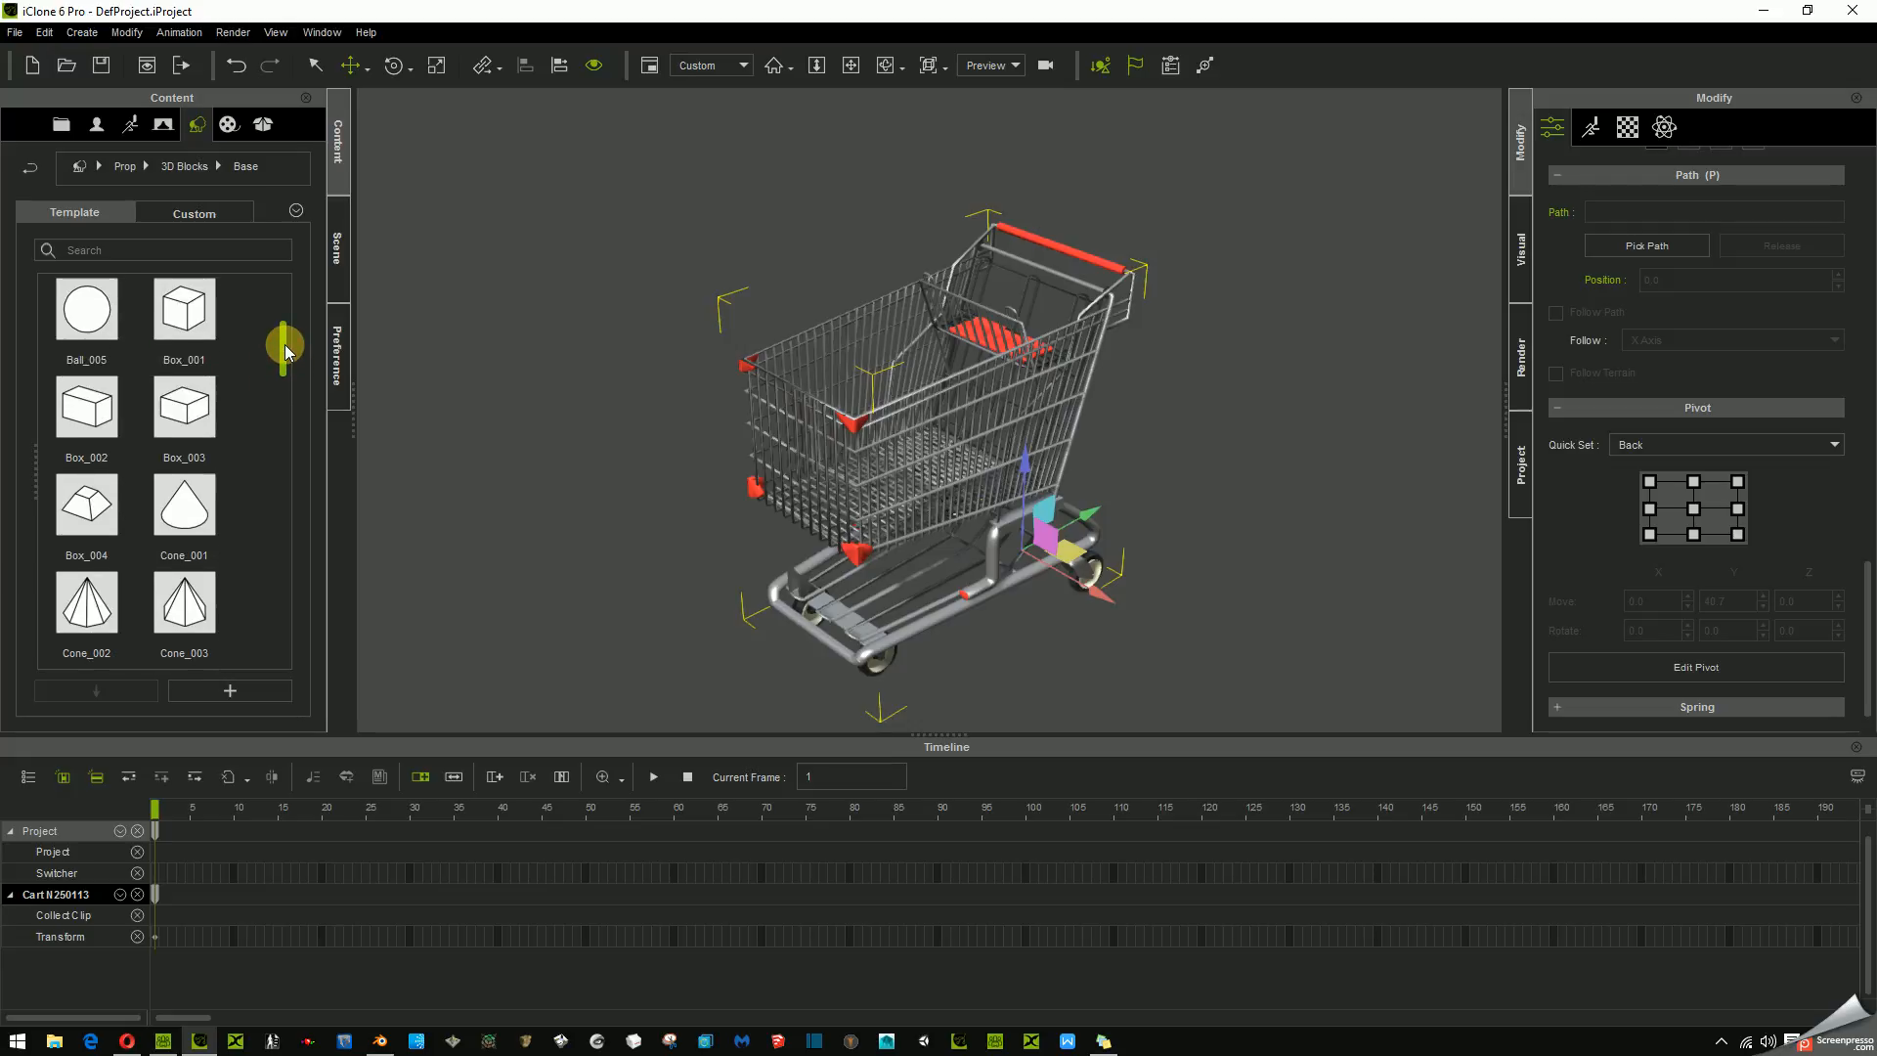
double_click(182, 304)
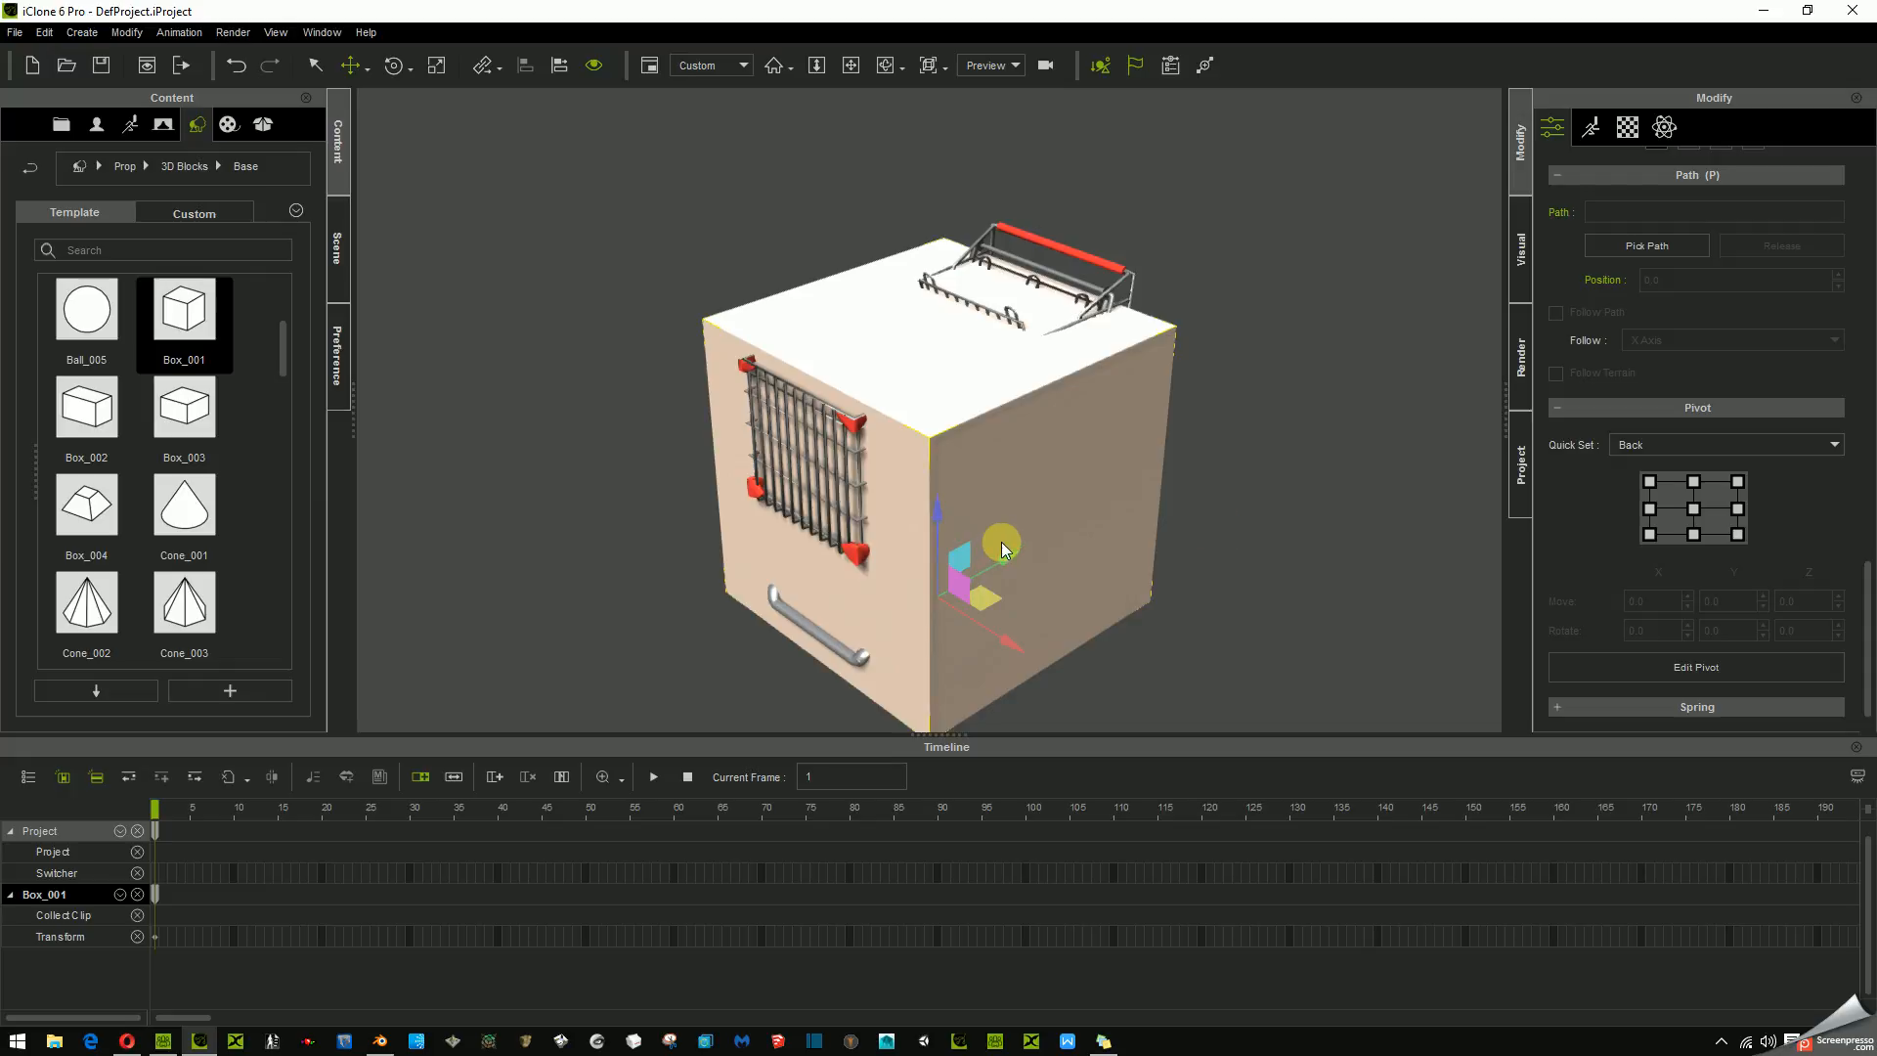
click(436, 67)
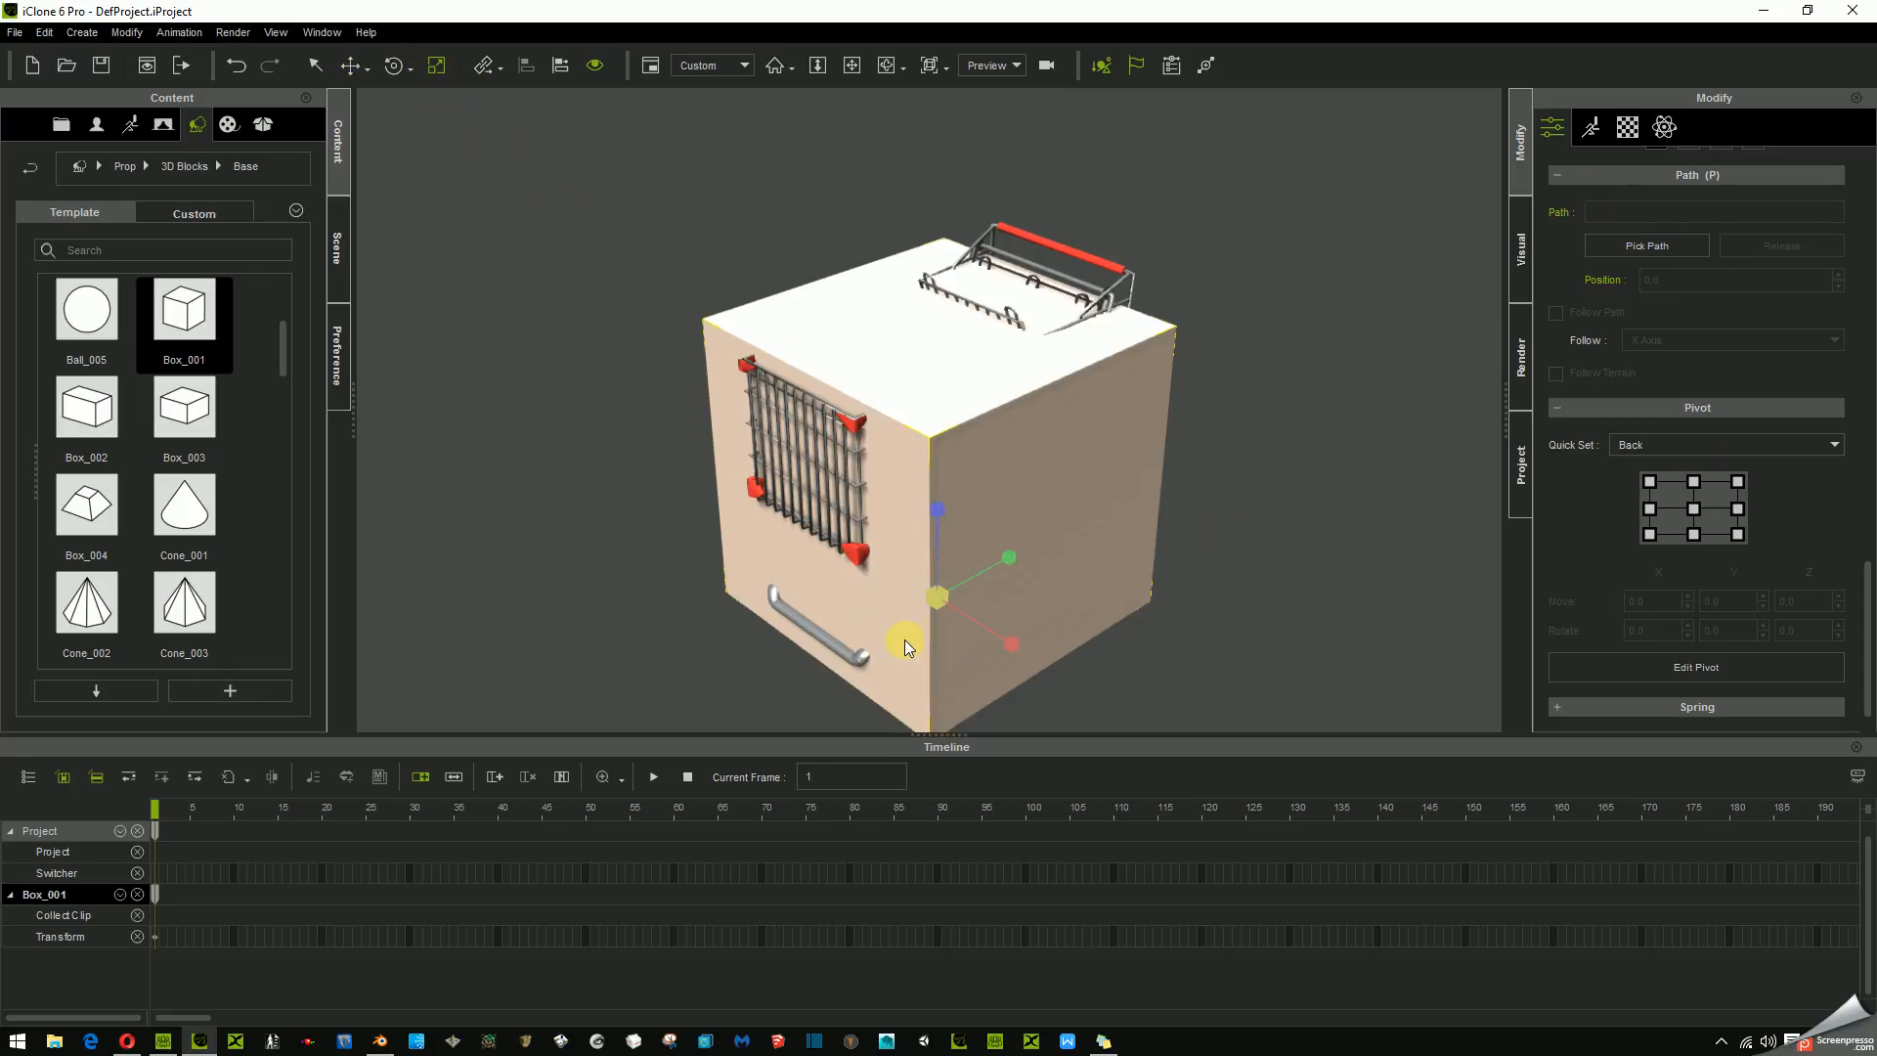
drag(942, 593, 564, 1052)
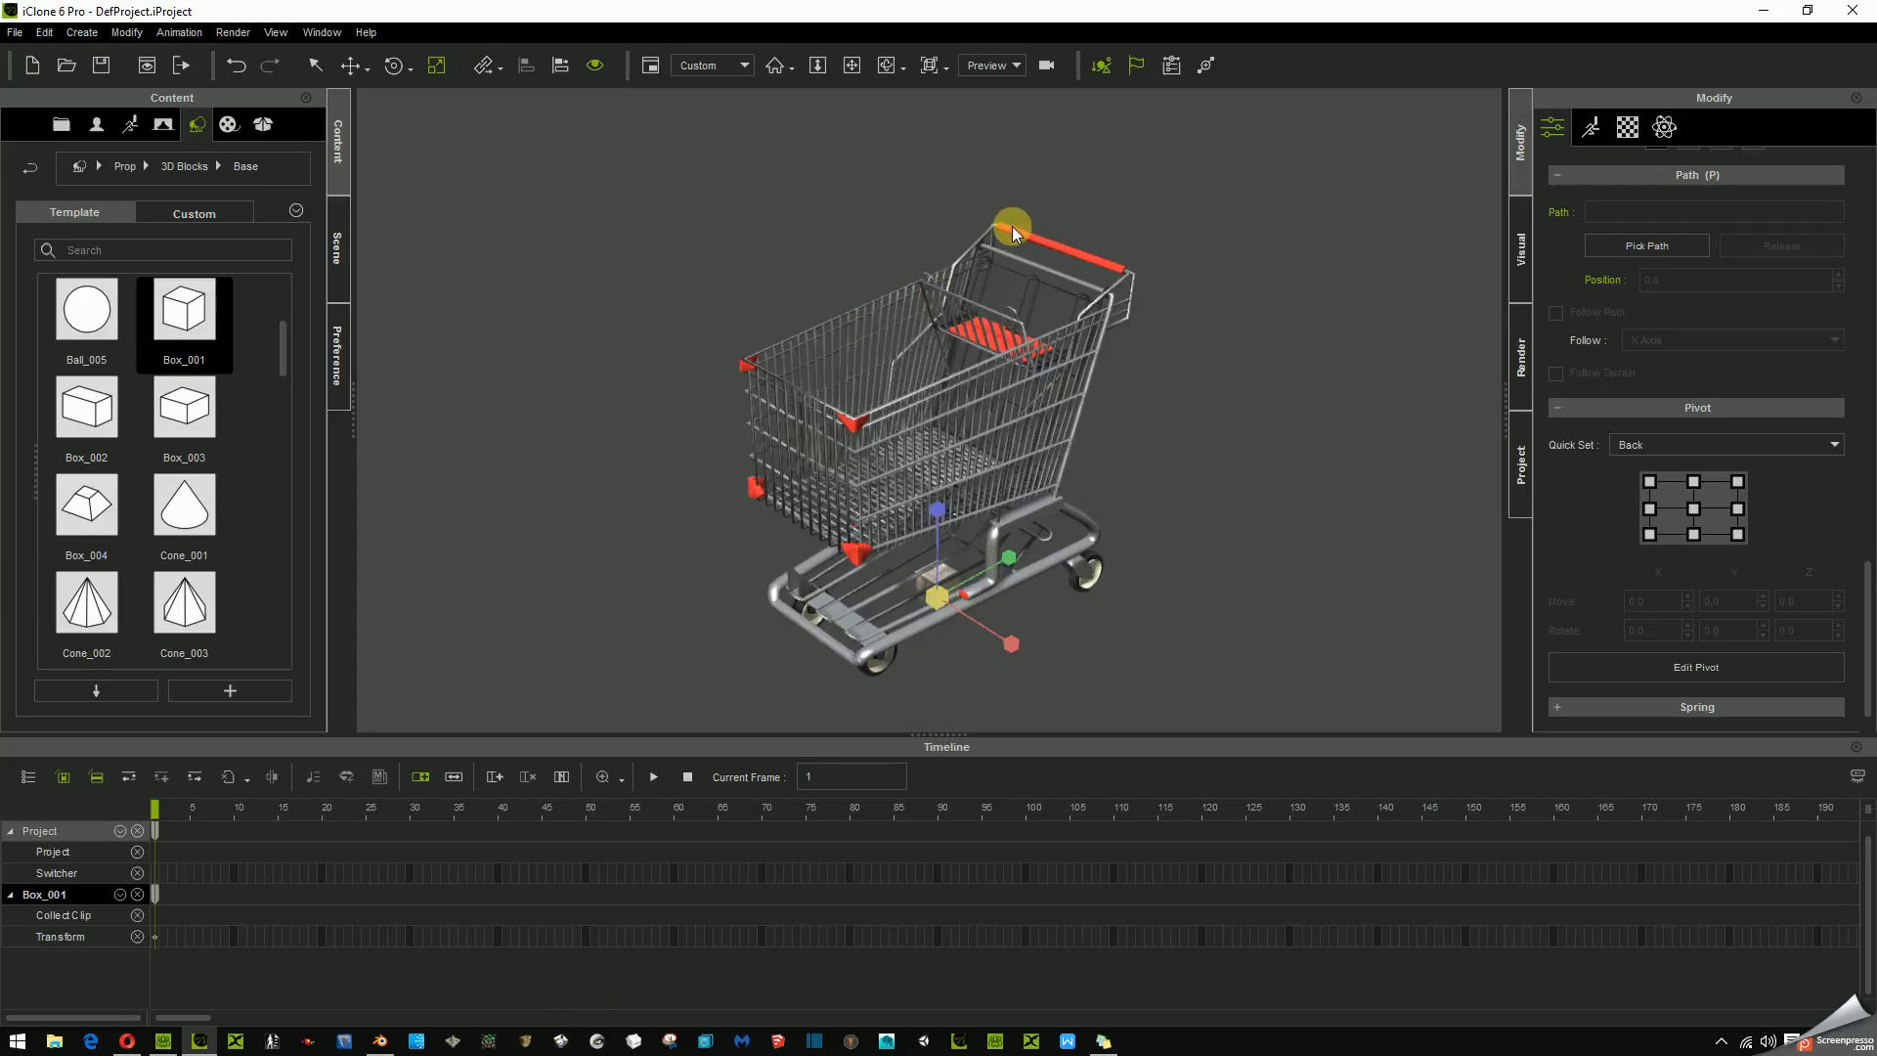
- Move the small box up onto the cart's red handle, near one end
click(351, 66)
drag(963, 557, 1080, 212)
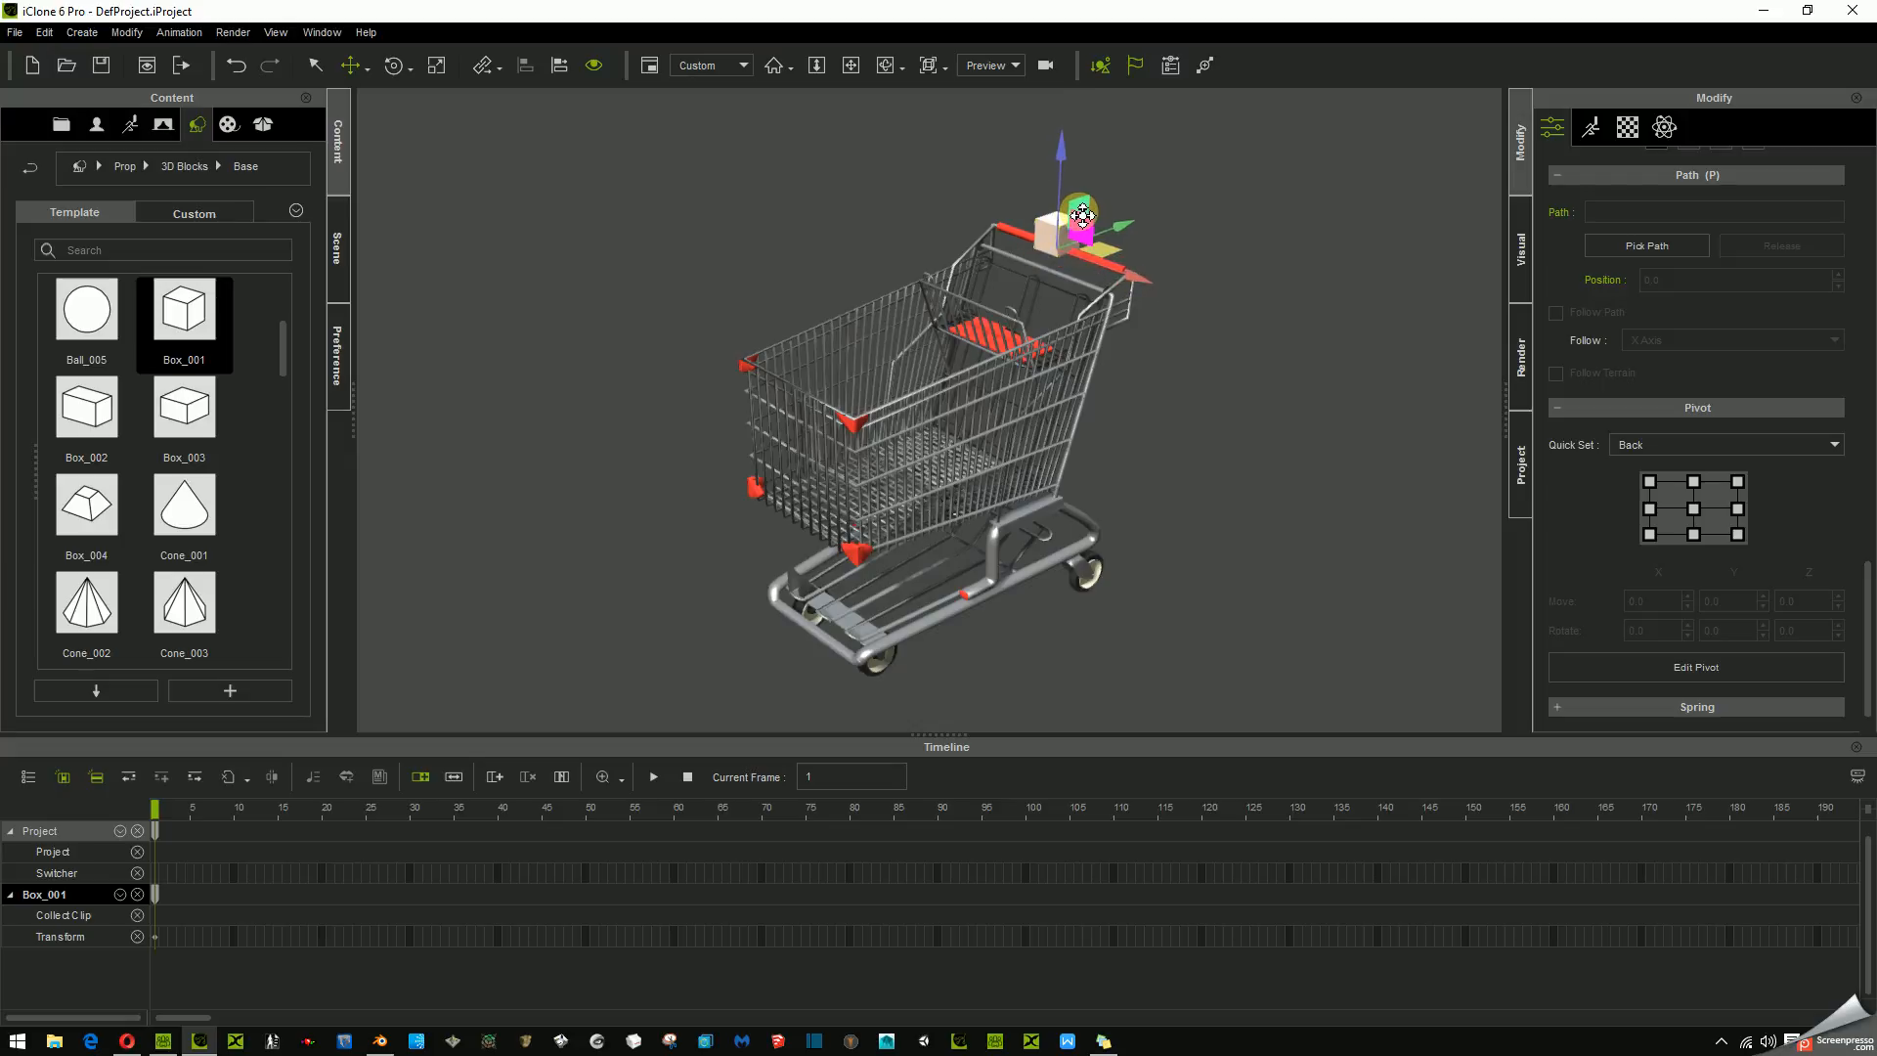
drag(1136, 276, 1106, 269)
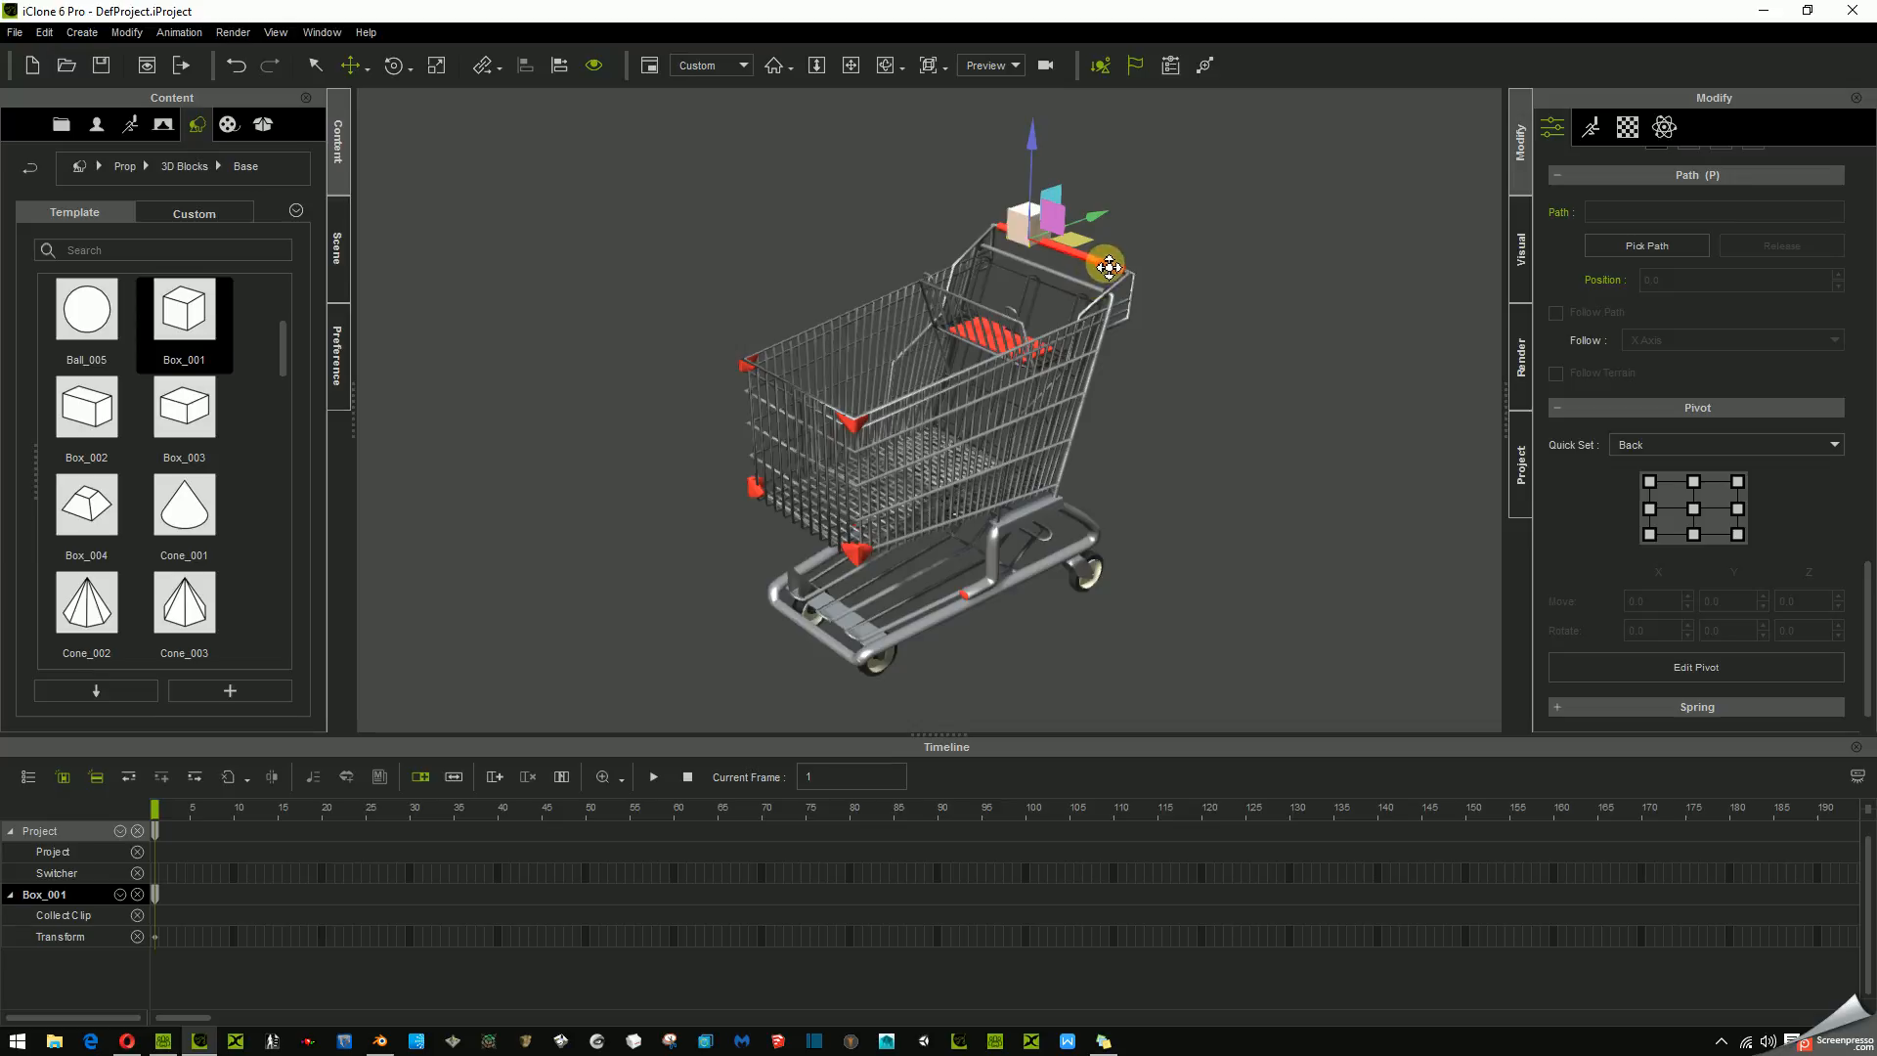
- Duplicate the box along the red handle towards its other end and fine-tune the first box's position
ctrl+drag(1107, 271, 1175, 318)
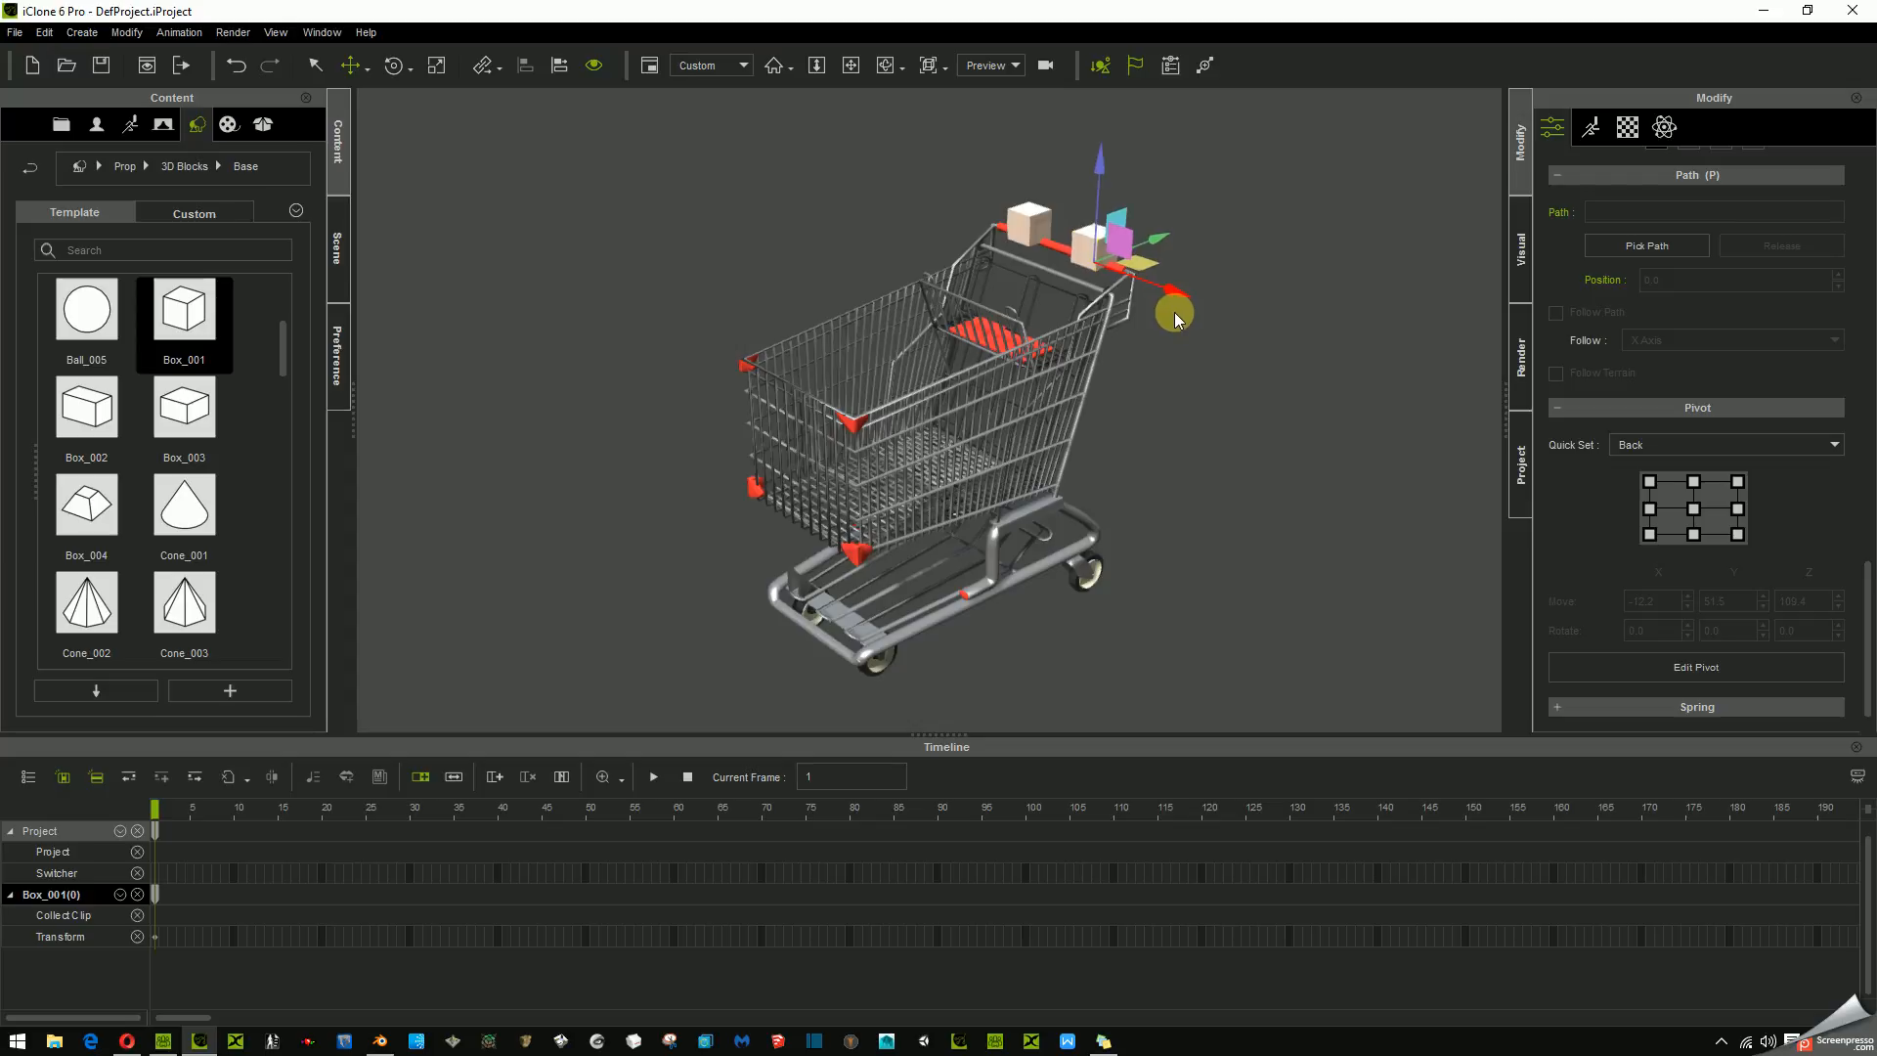
right_drag(860, 459, 1103, 308)
click(928, 256)
drag(1042, 266, 1036, 267)
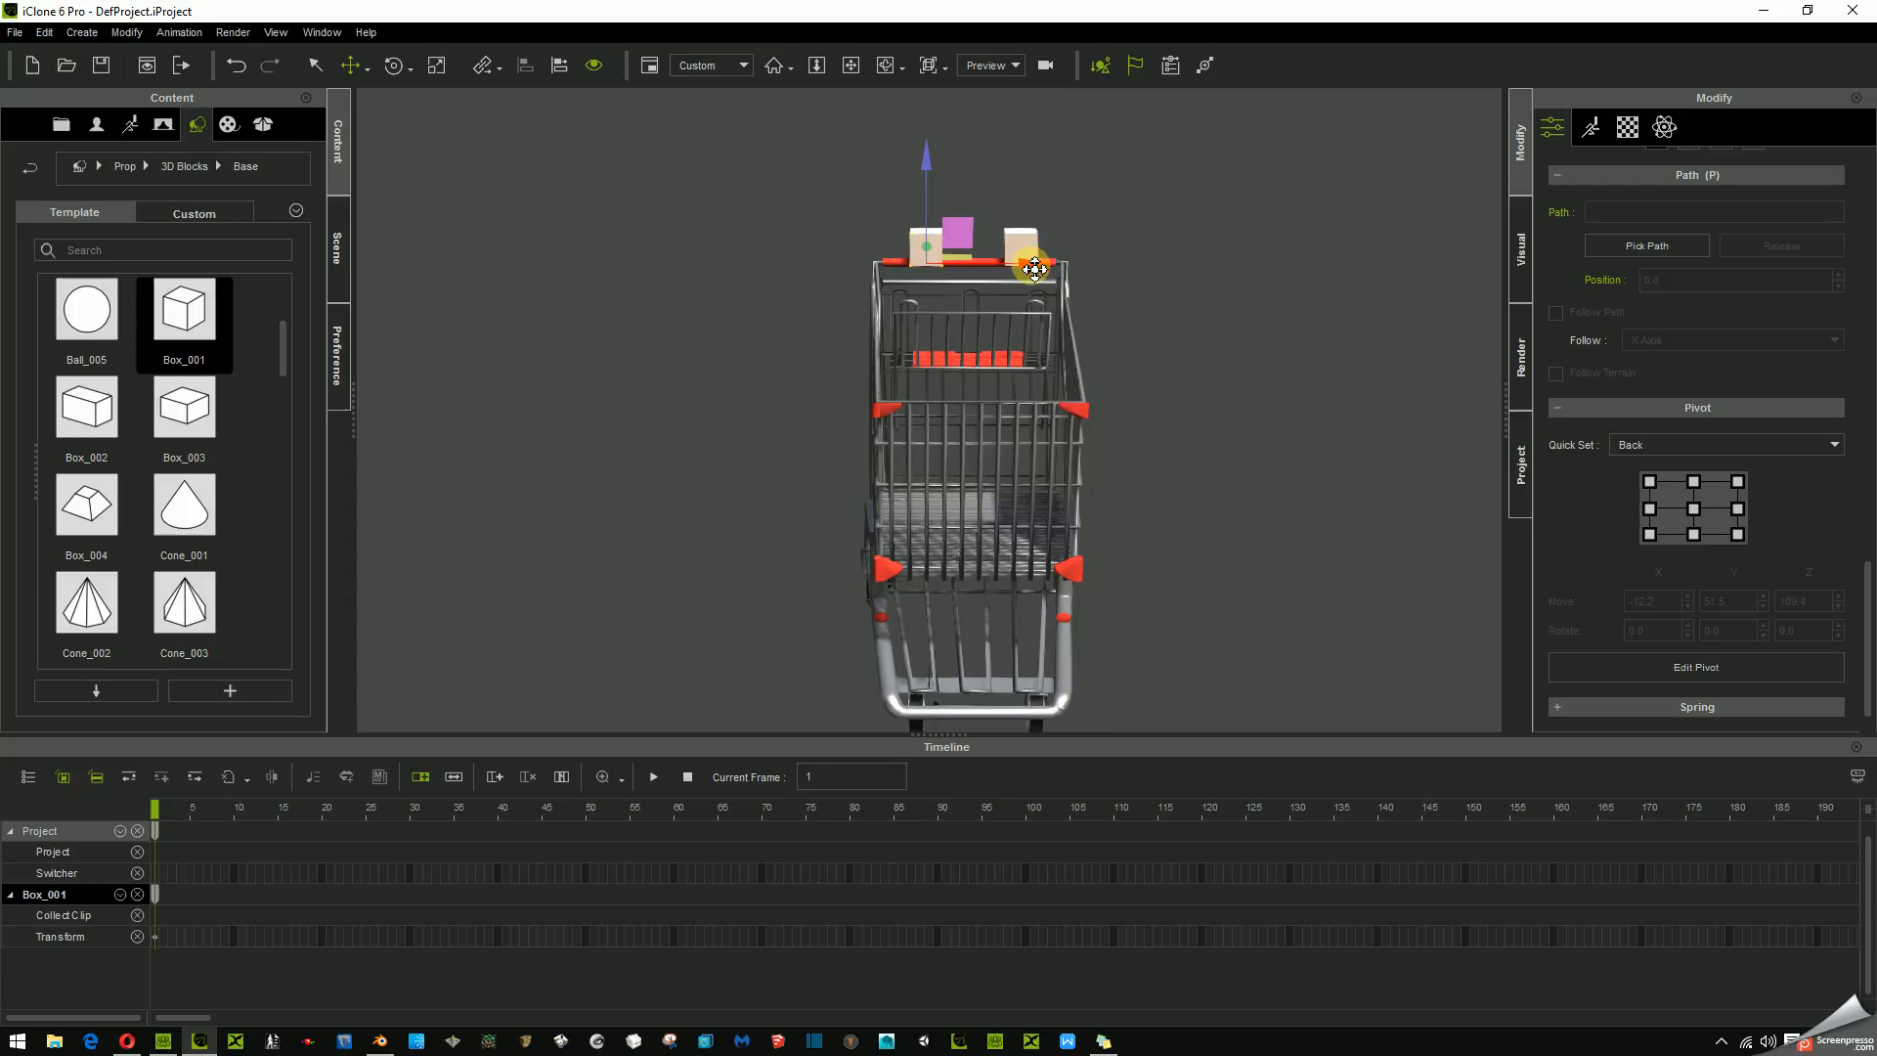
- Select both handle boxes together and link them to the shopping cart
right_drag(1273, 431, 951, 720)
right_drag(1107, 300, 1056, 407)
scroll(977, 323, up, 4)
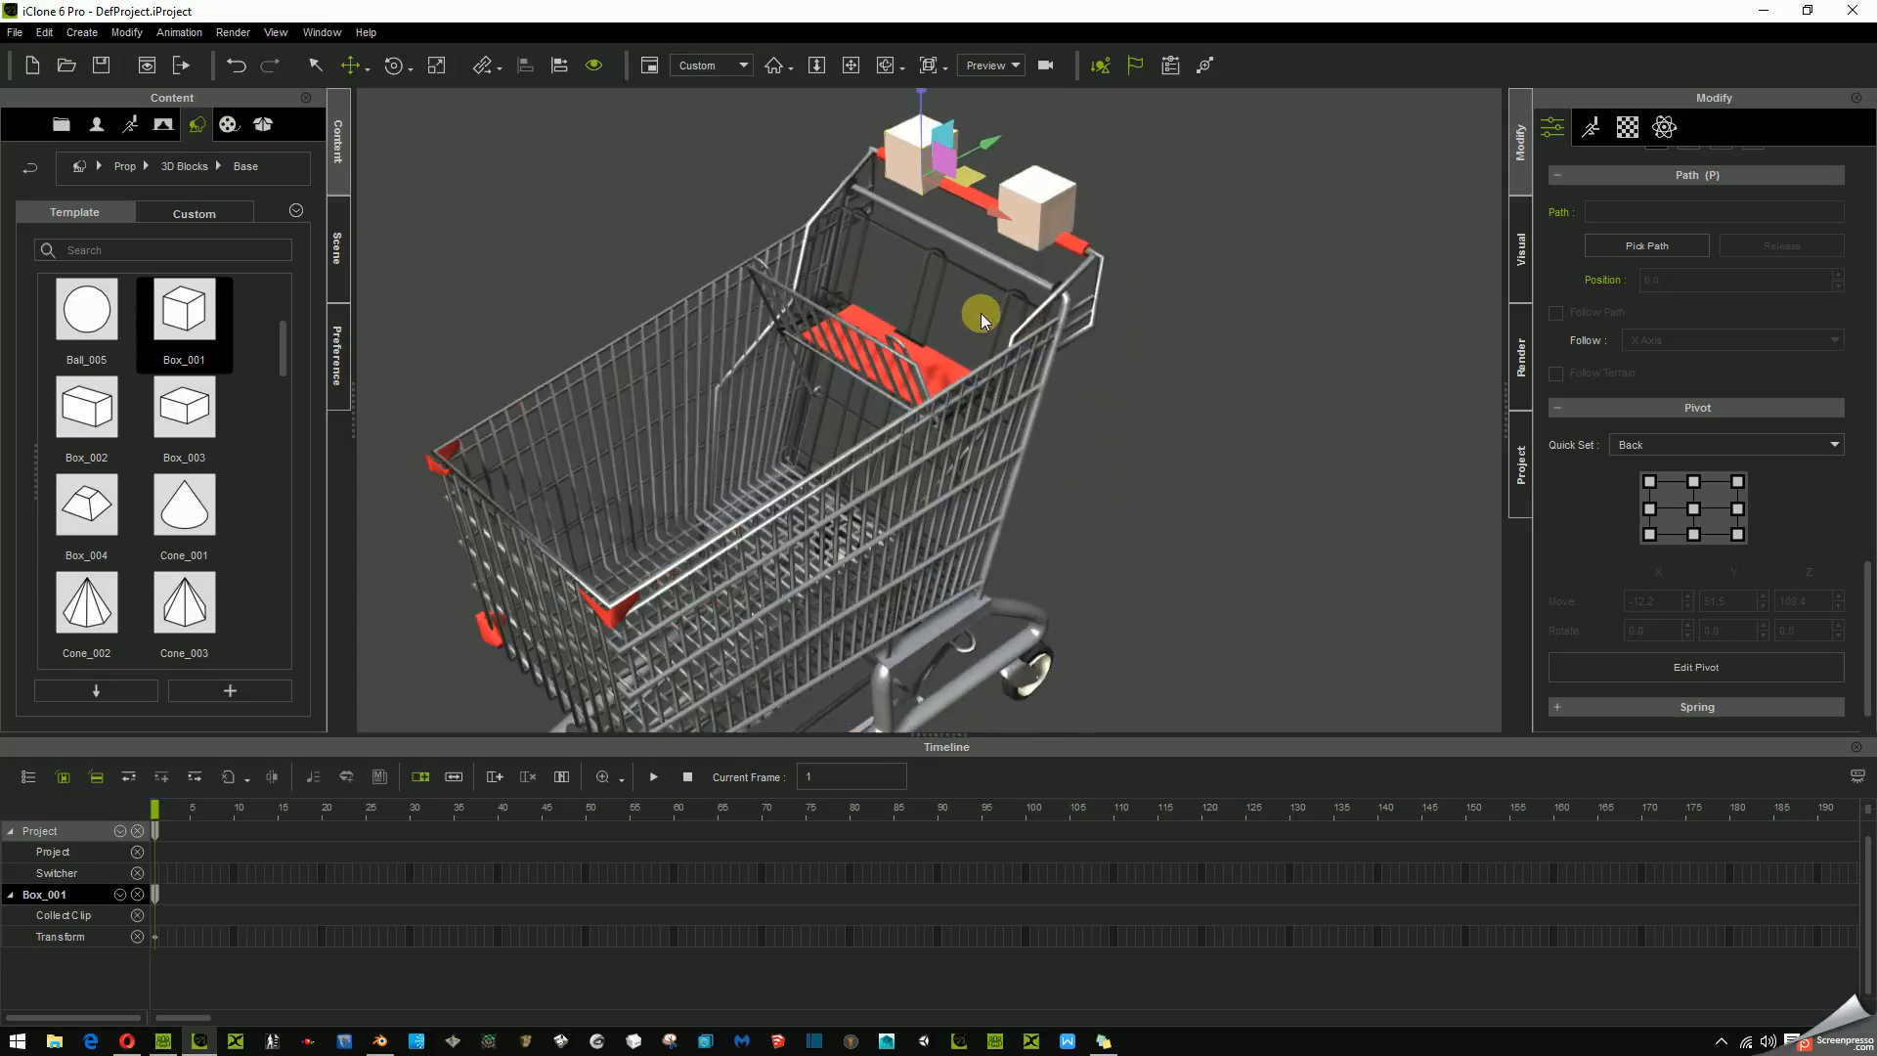
click(1043, 205)
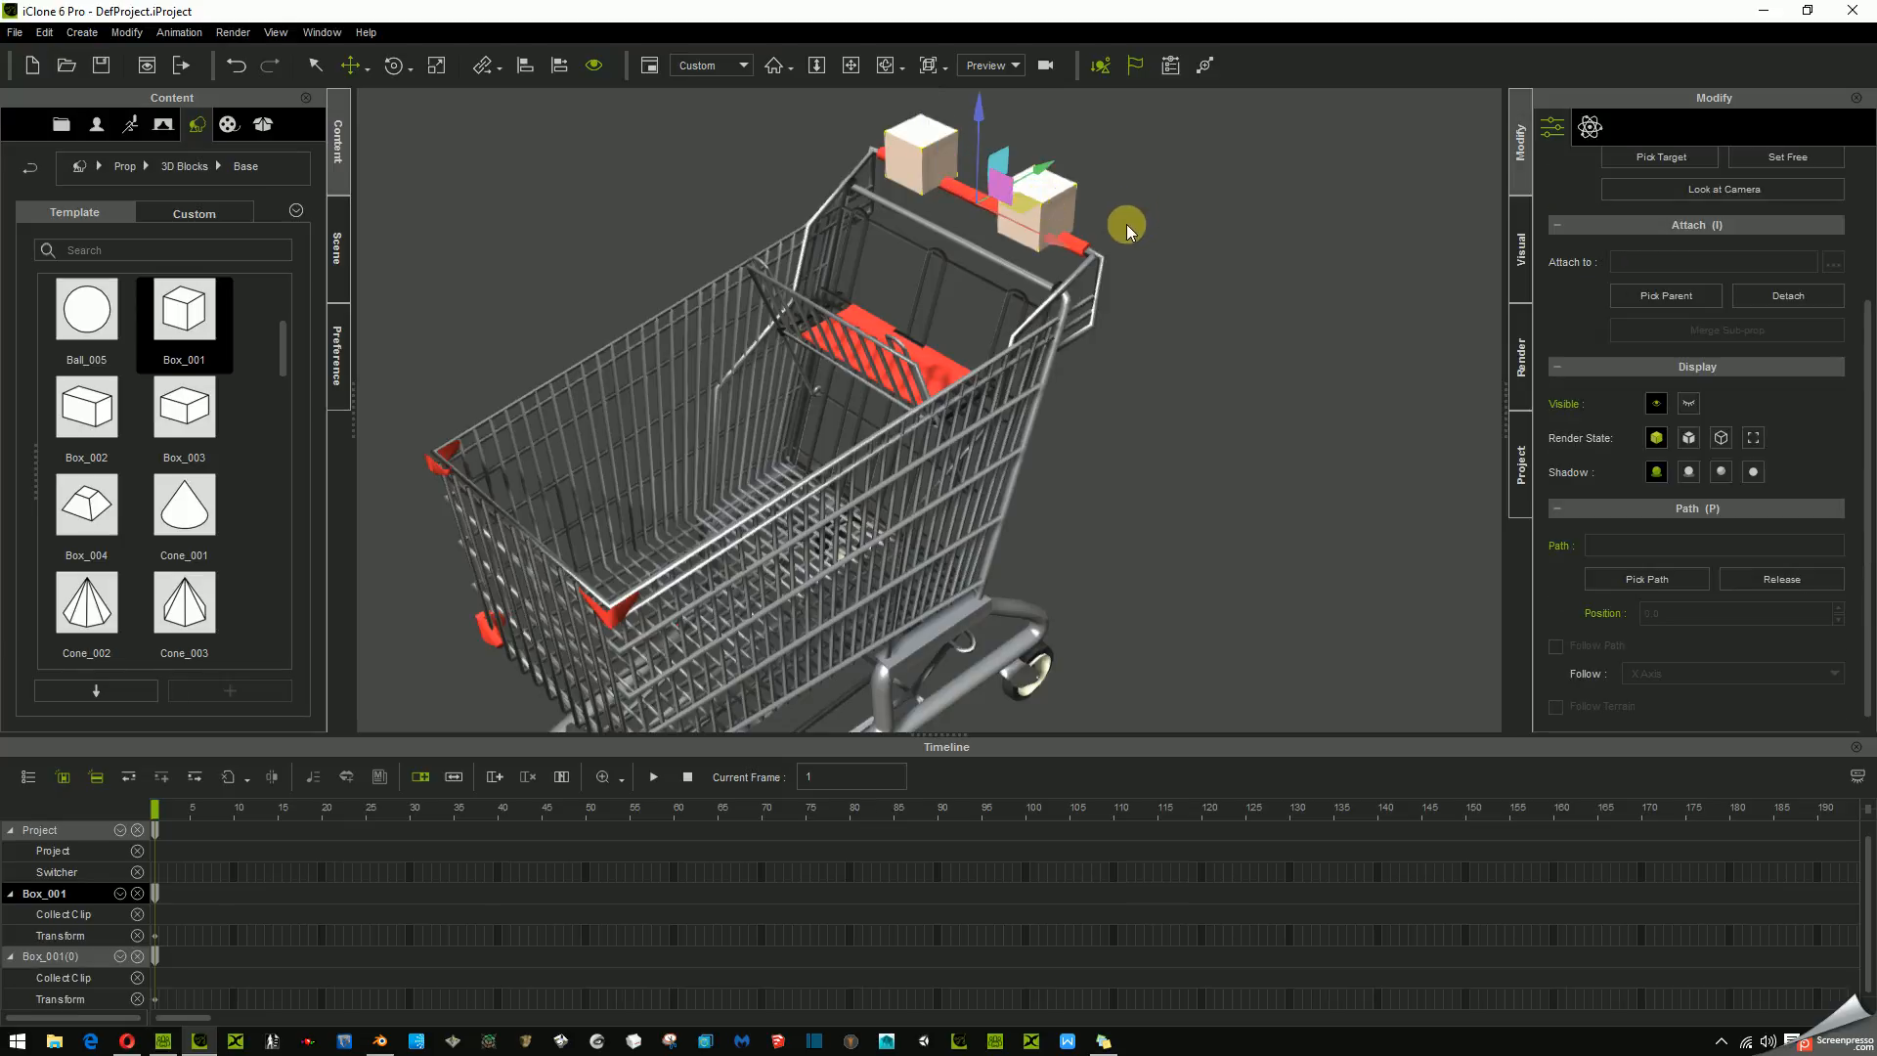
right_click(1205, 227)
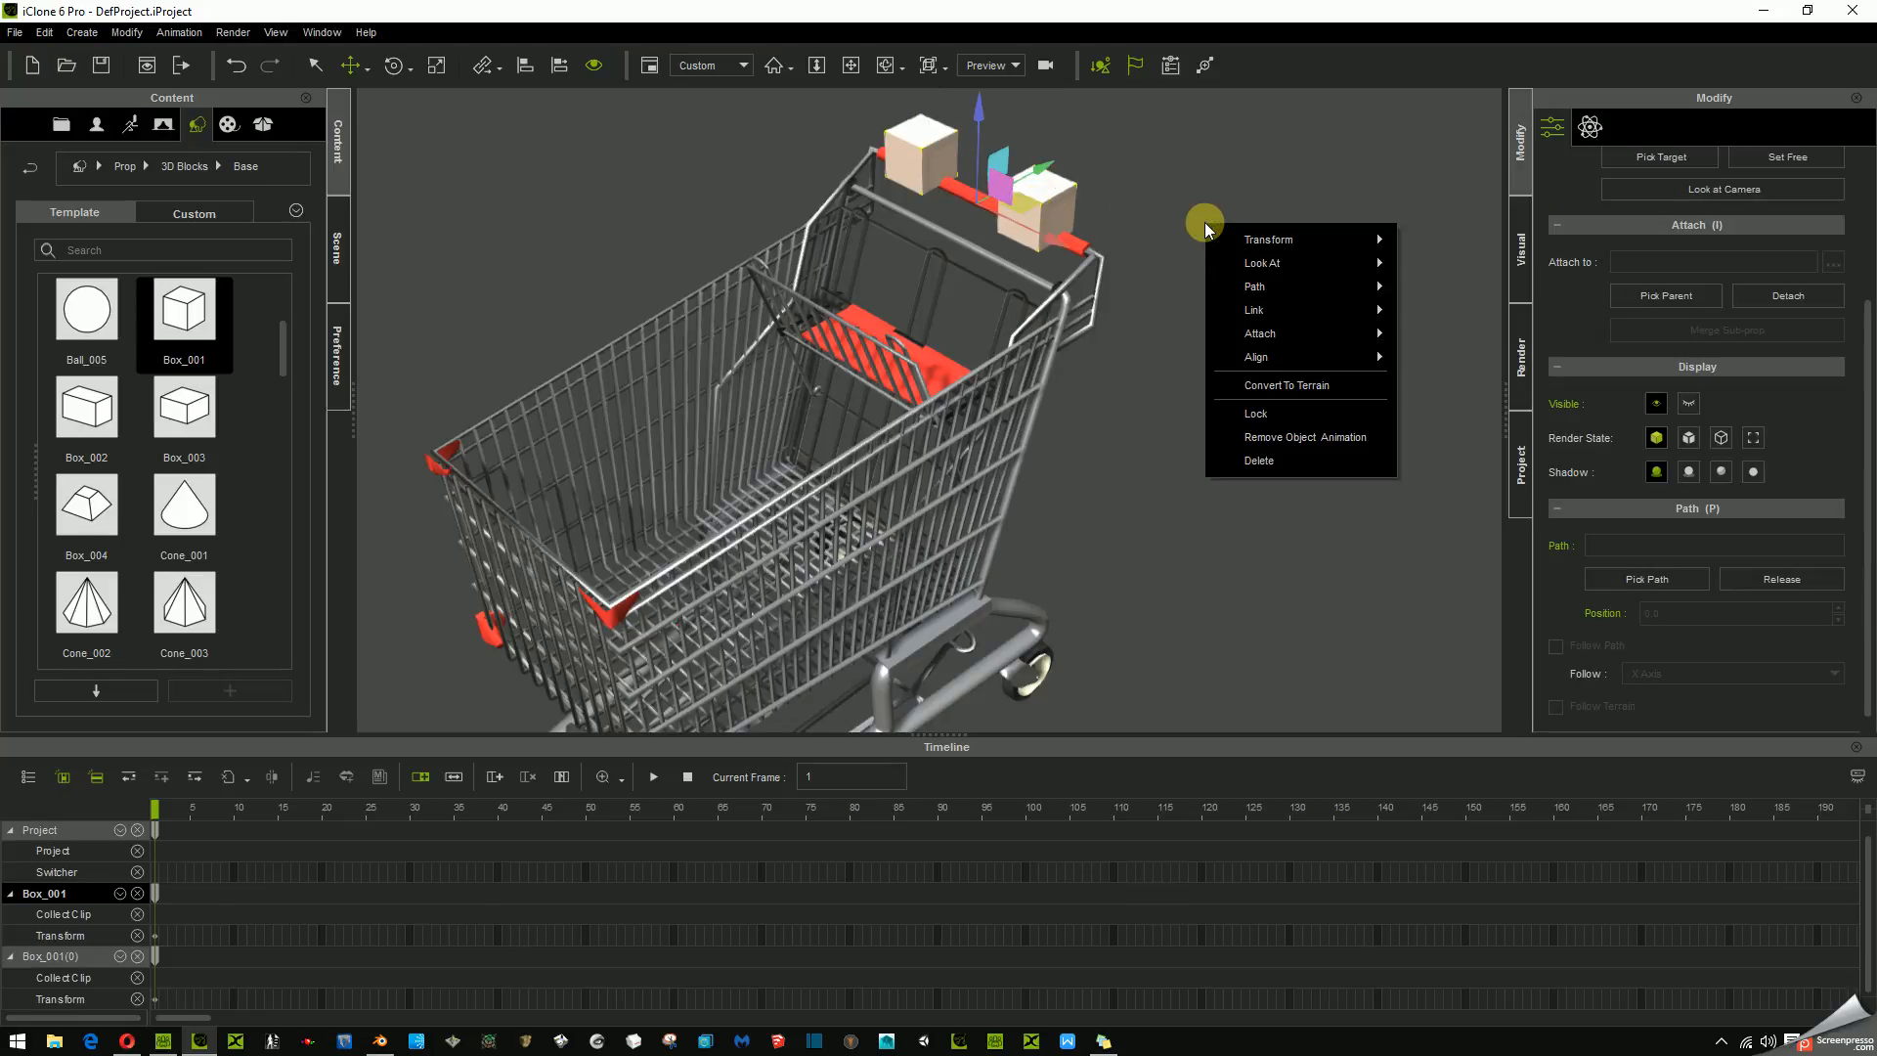
mouse_move(1236, 311)
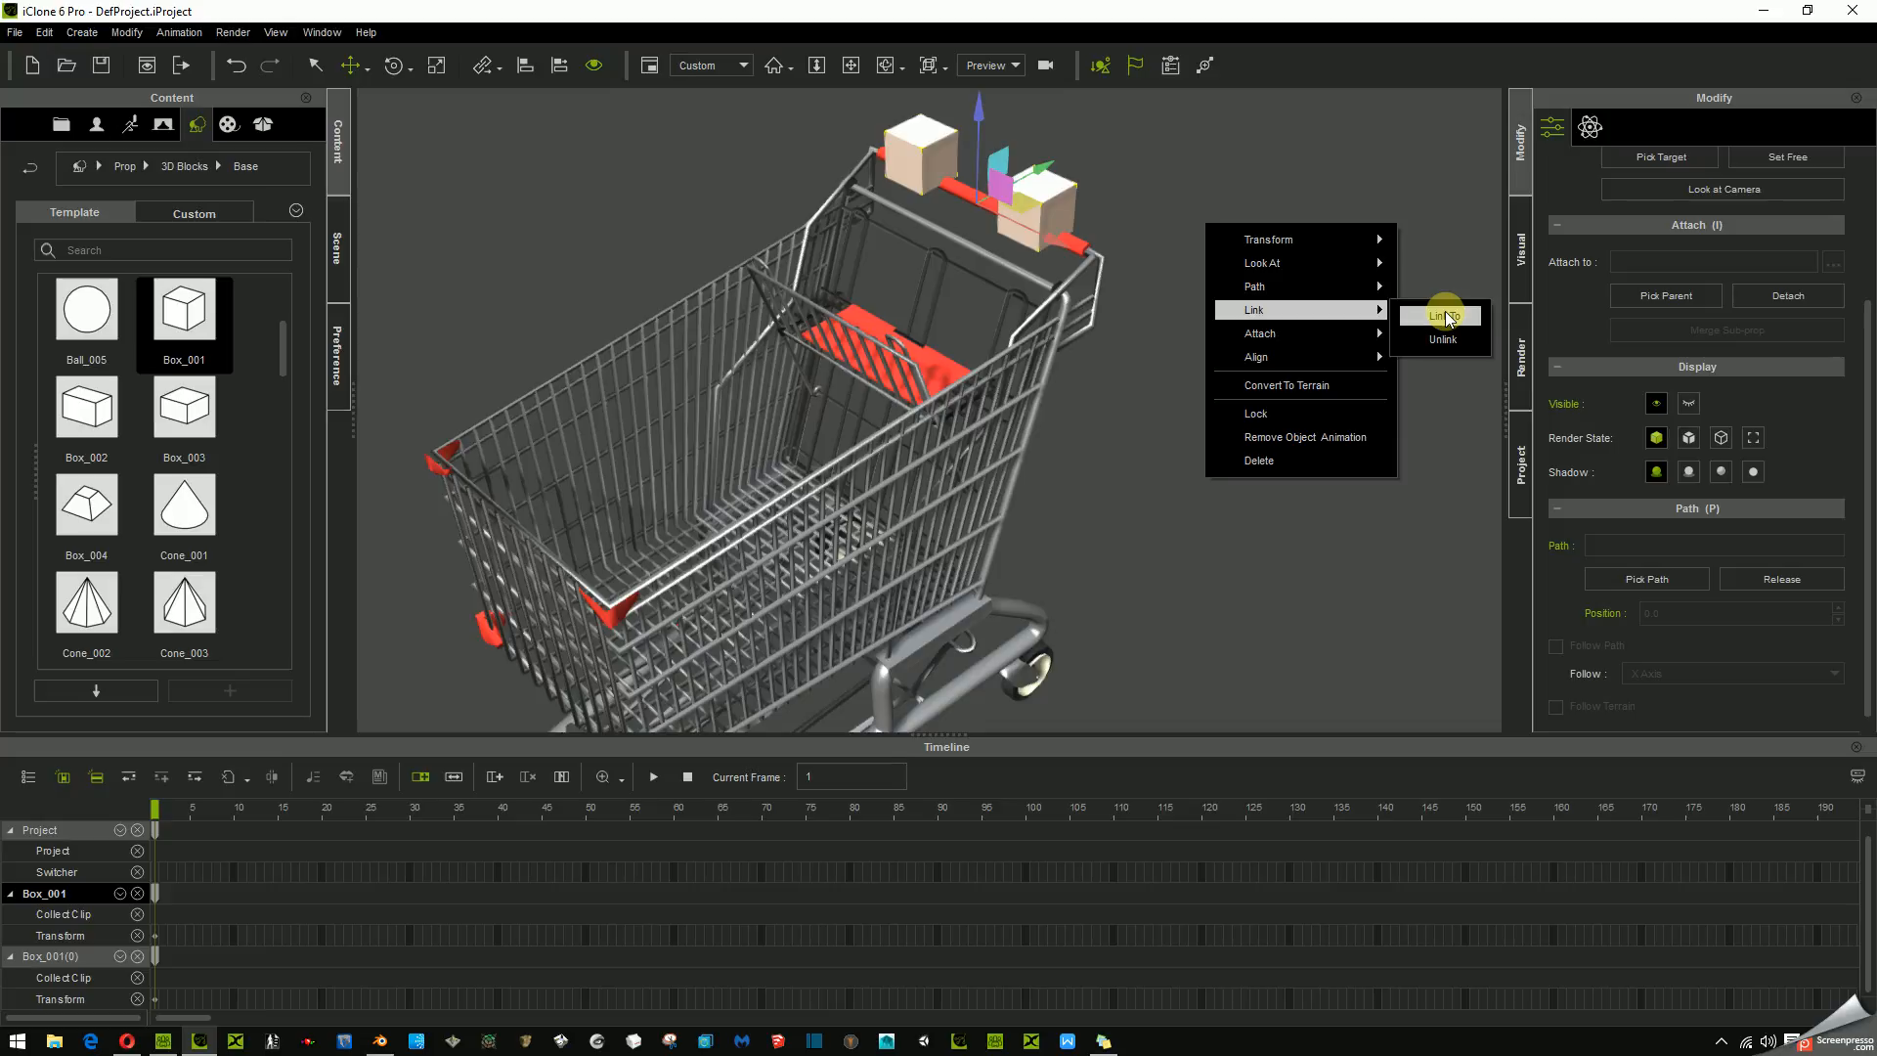
click(1445, 315)
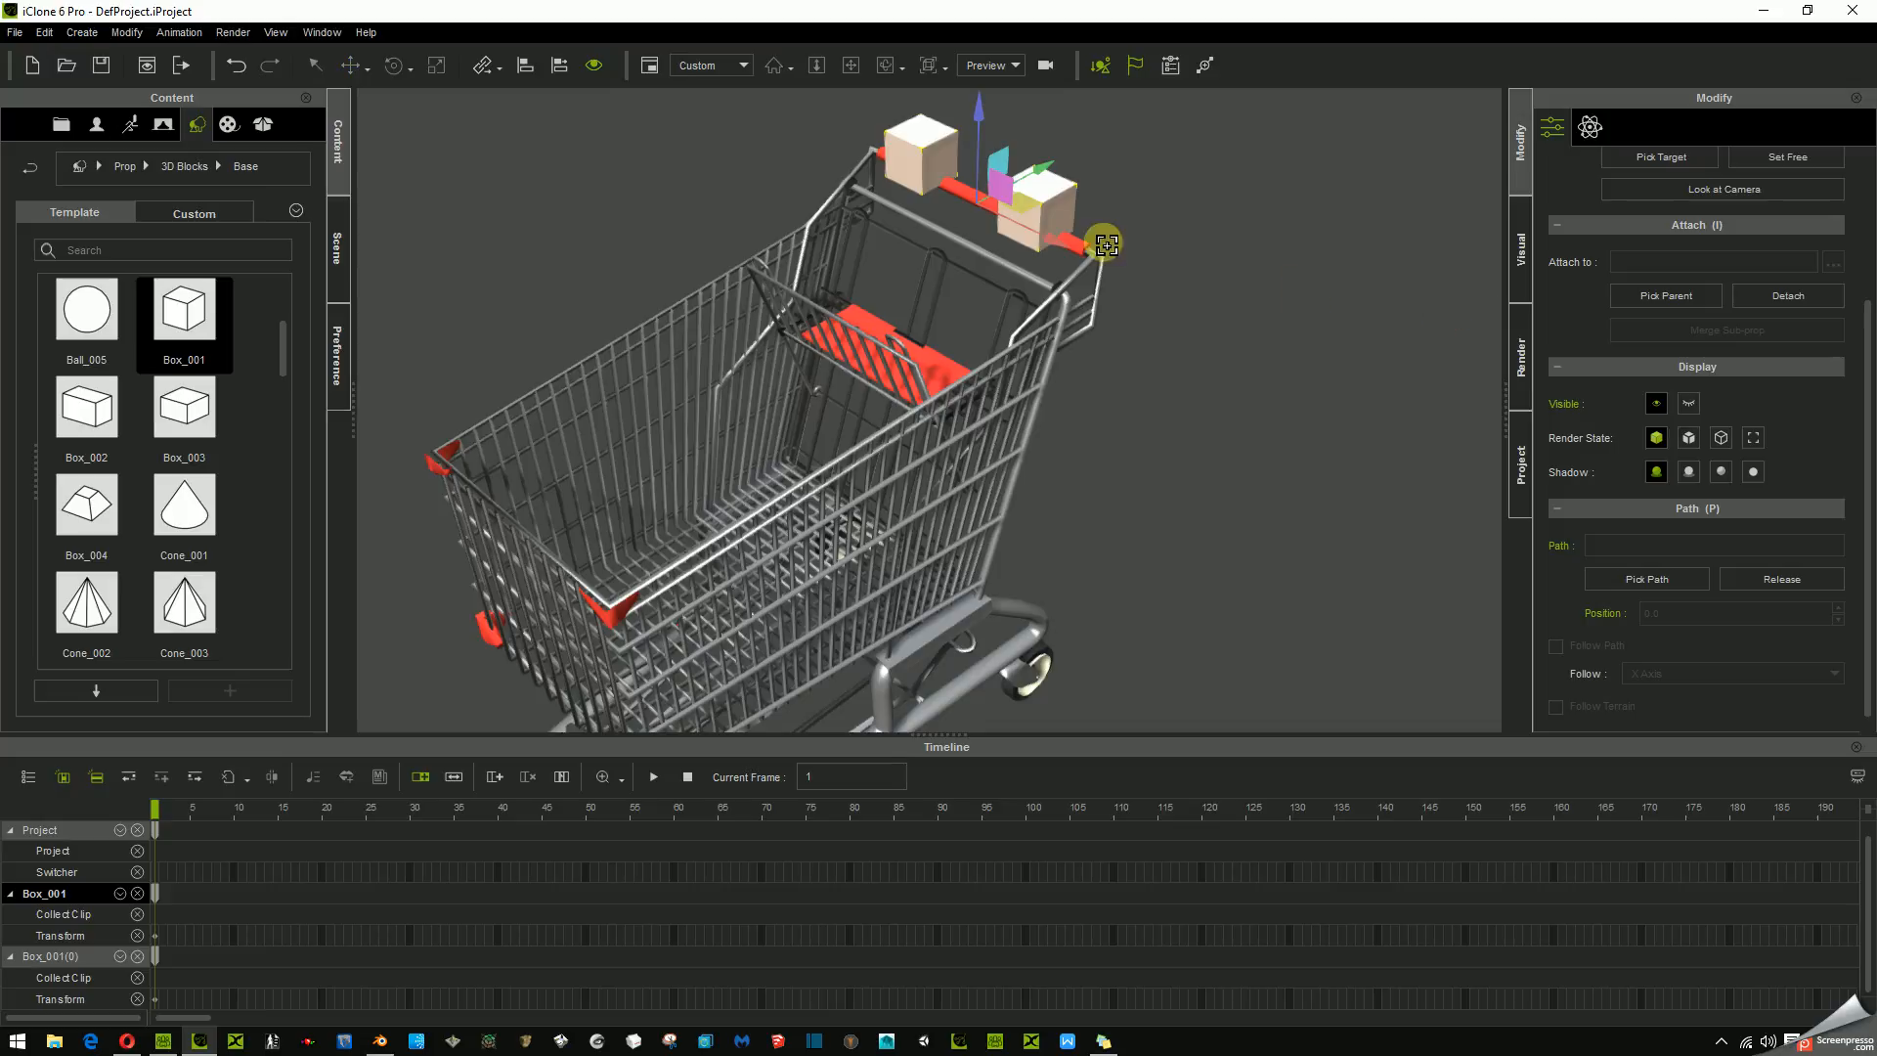
click(966, 193)
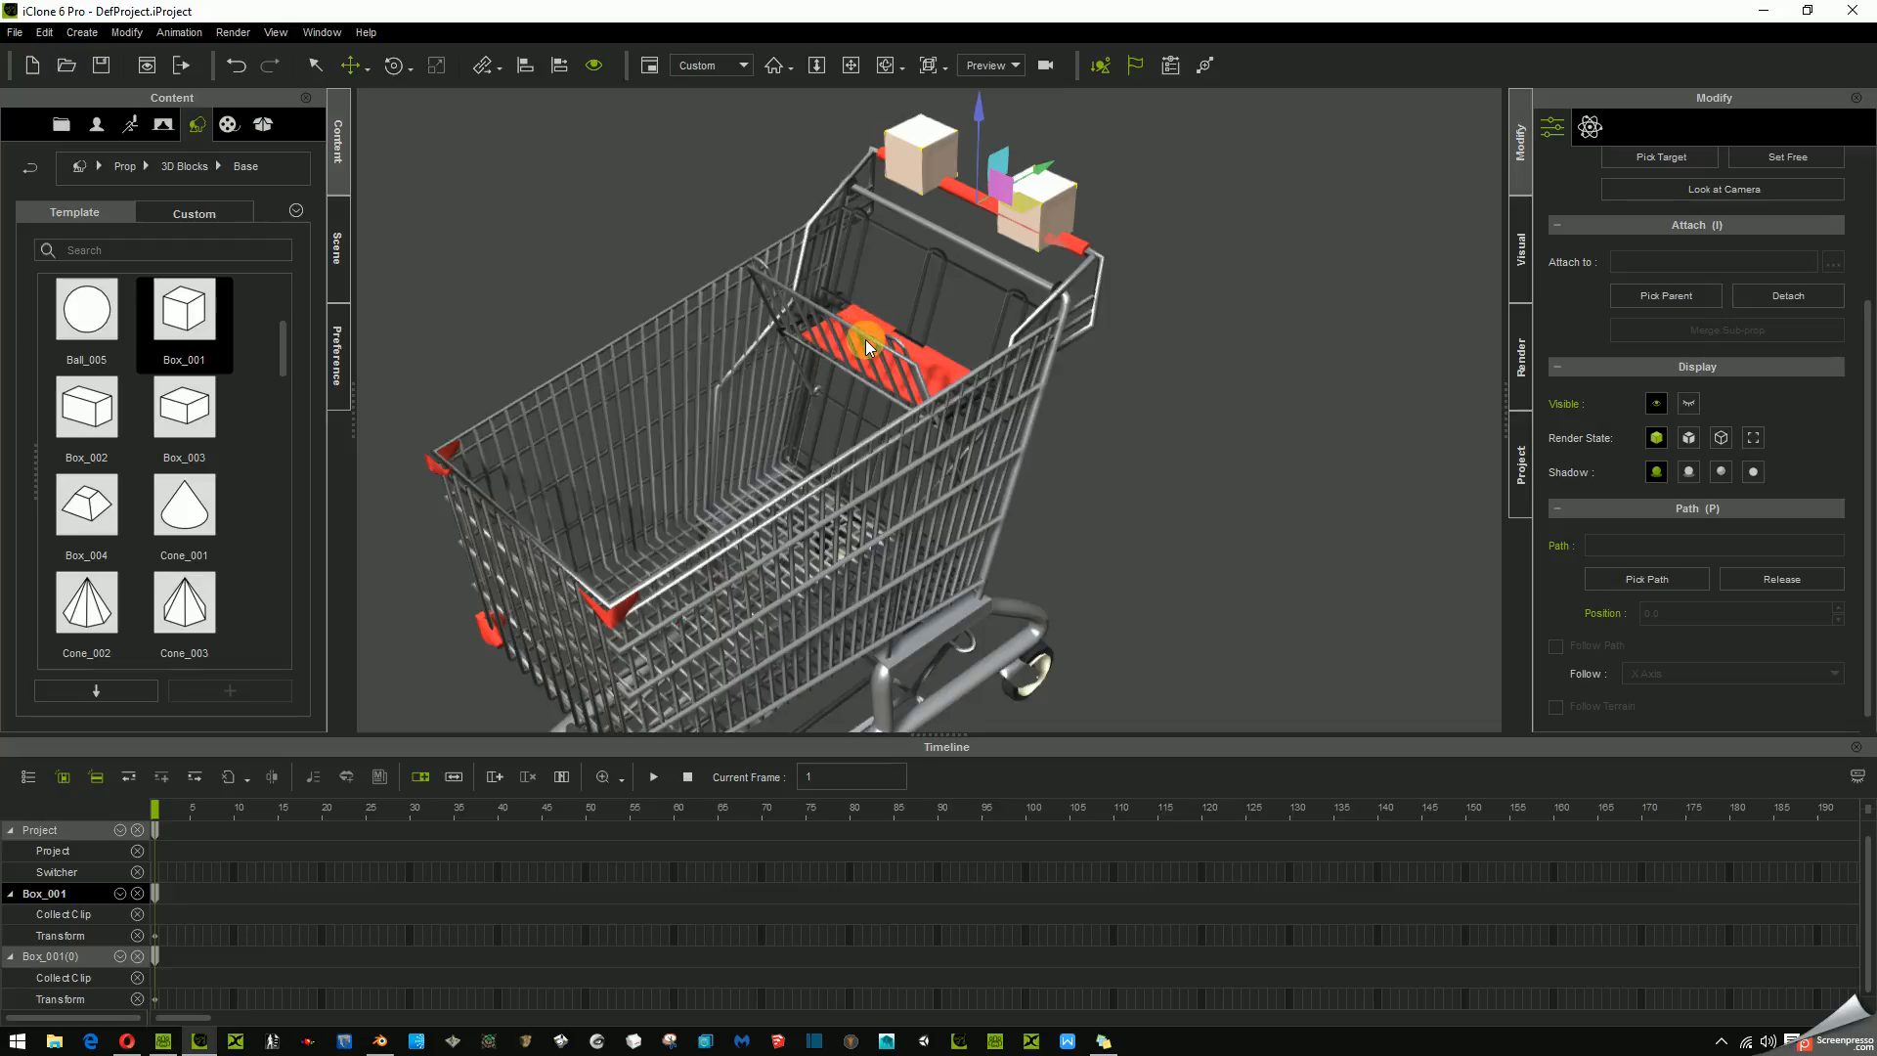
- Add the Christian avatar from the CC Character templates to the scene
right_drag(928, 295, 976, 427)
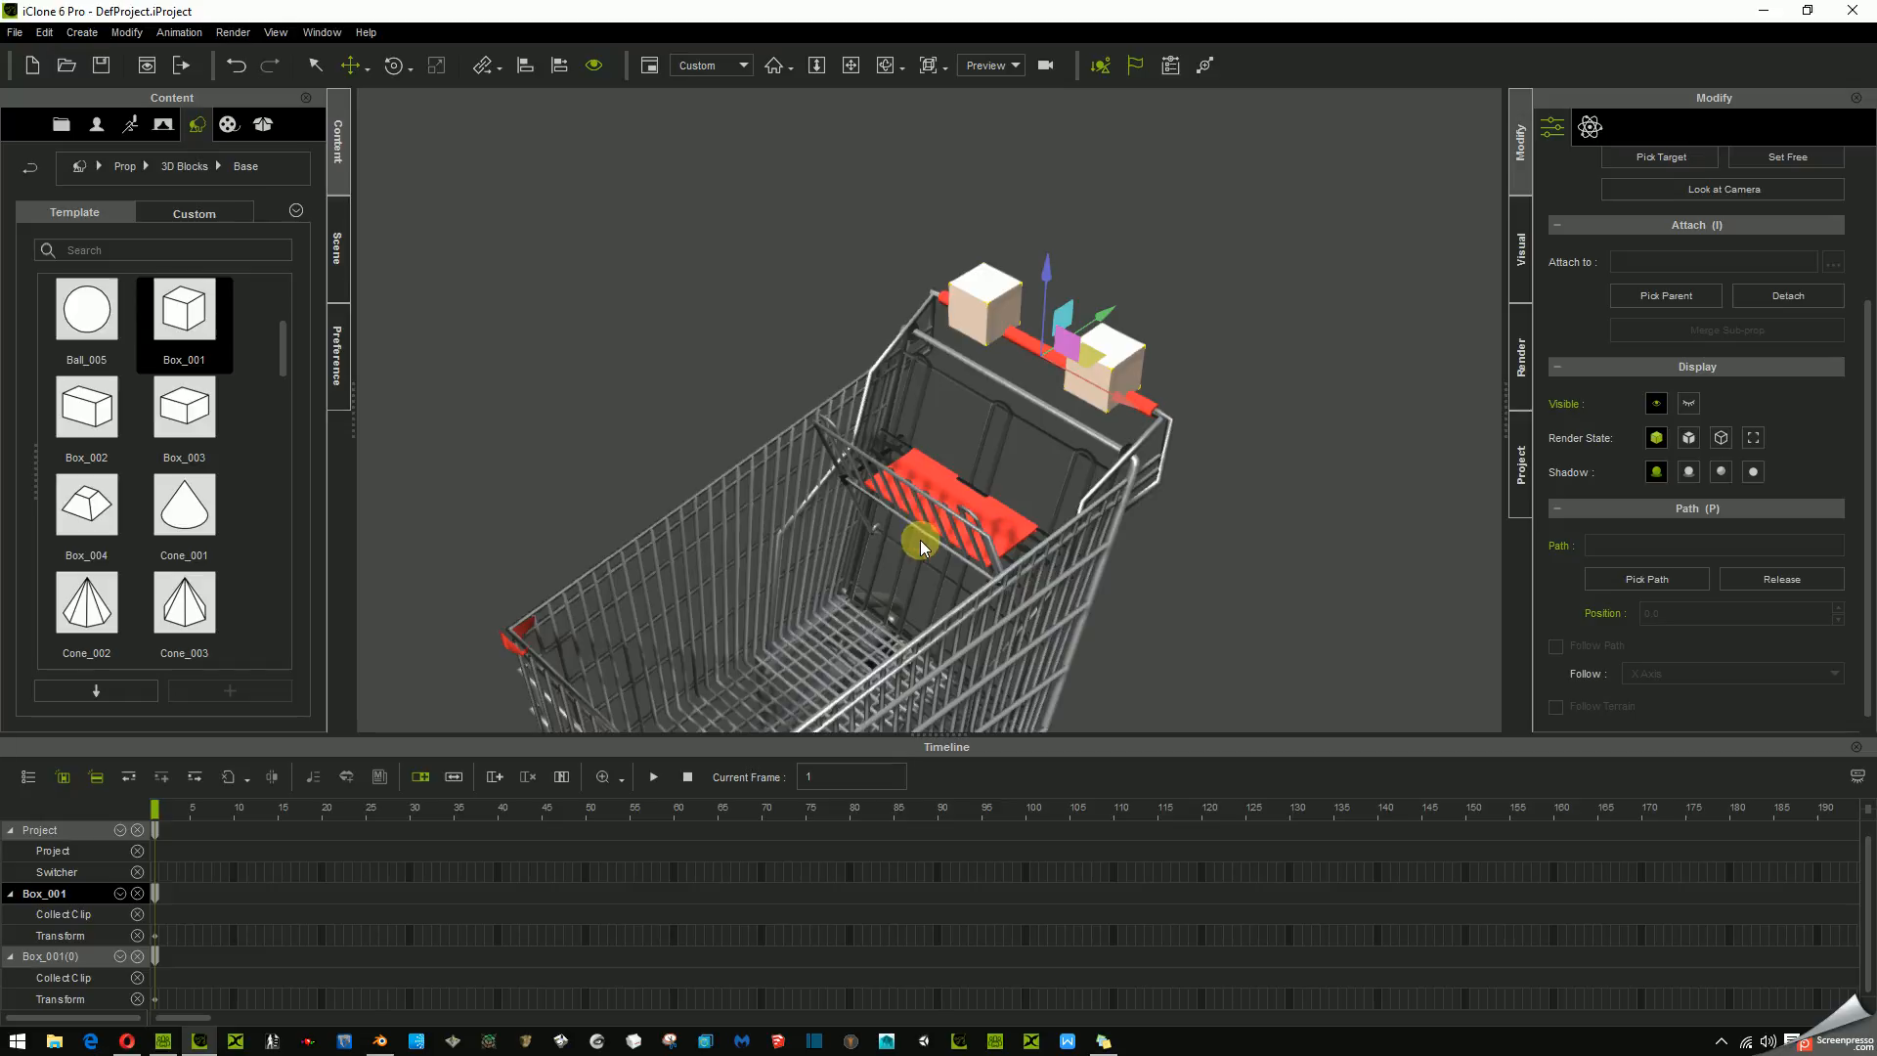
right_drag(935, 554, 930, 453)
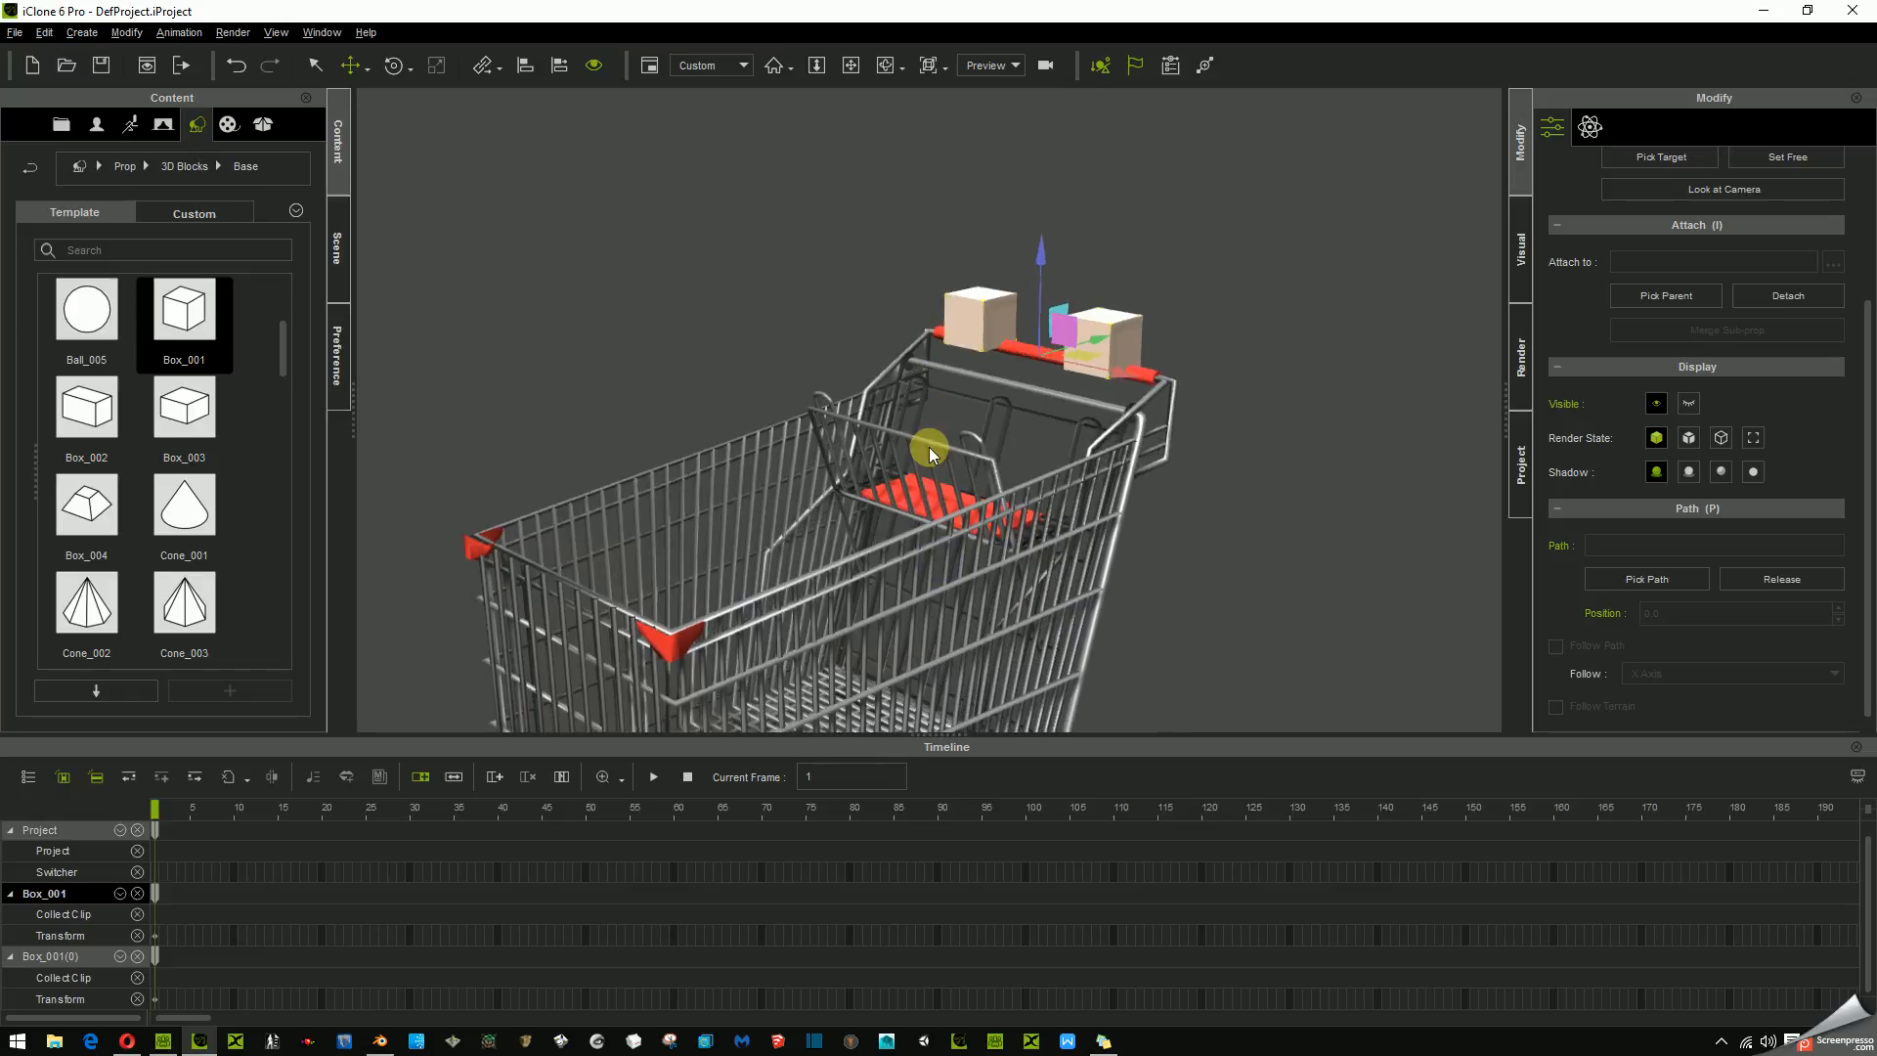
scroll(1005, 303, down, 6)
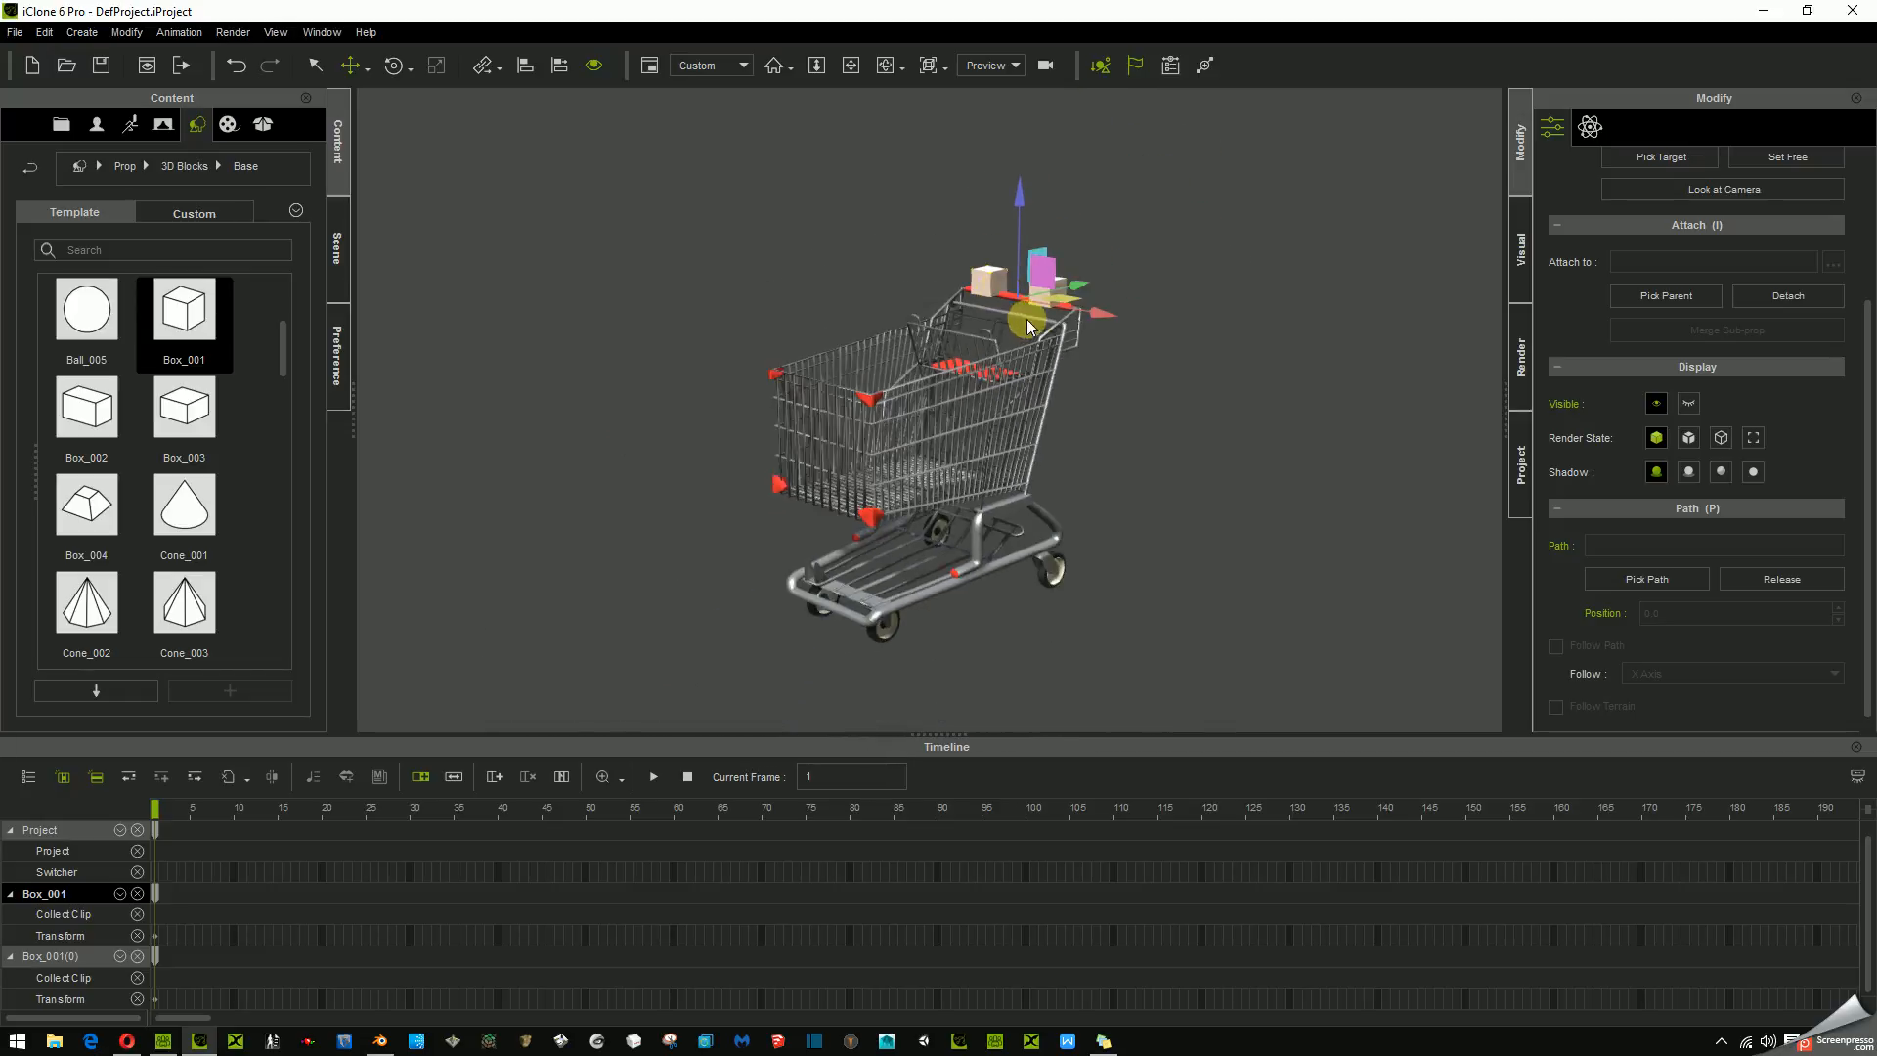
right_drag(1054, 327, 1043, 473)
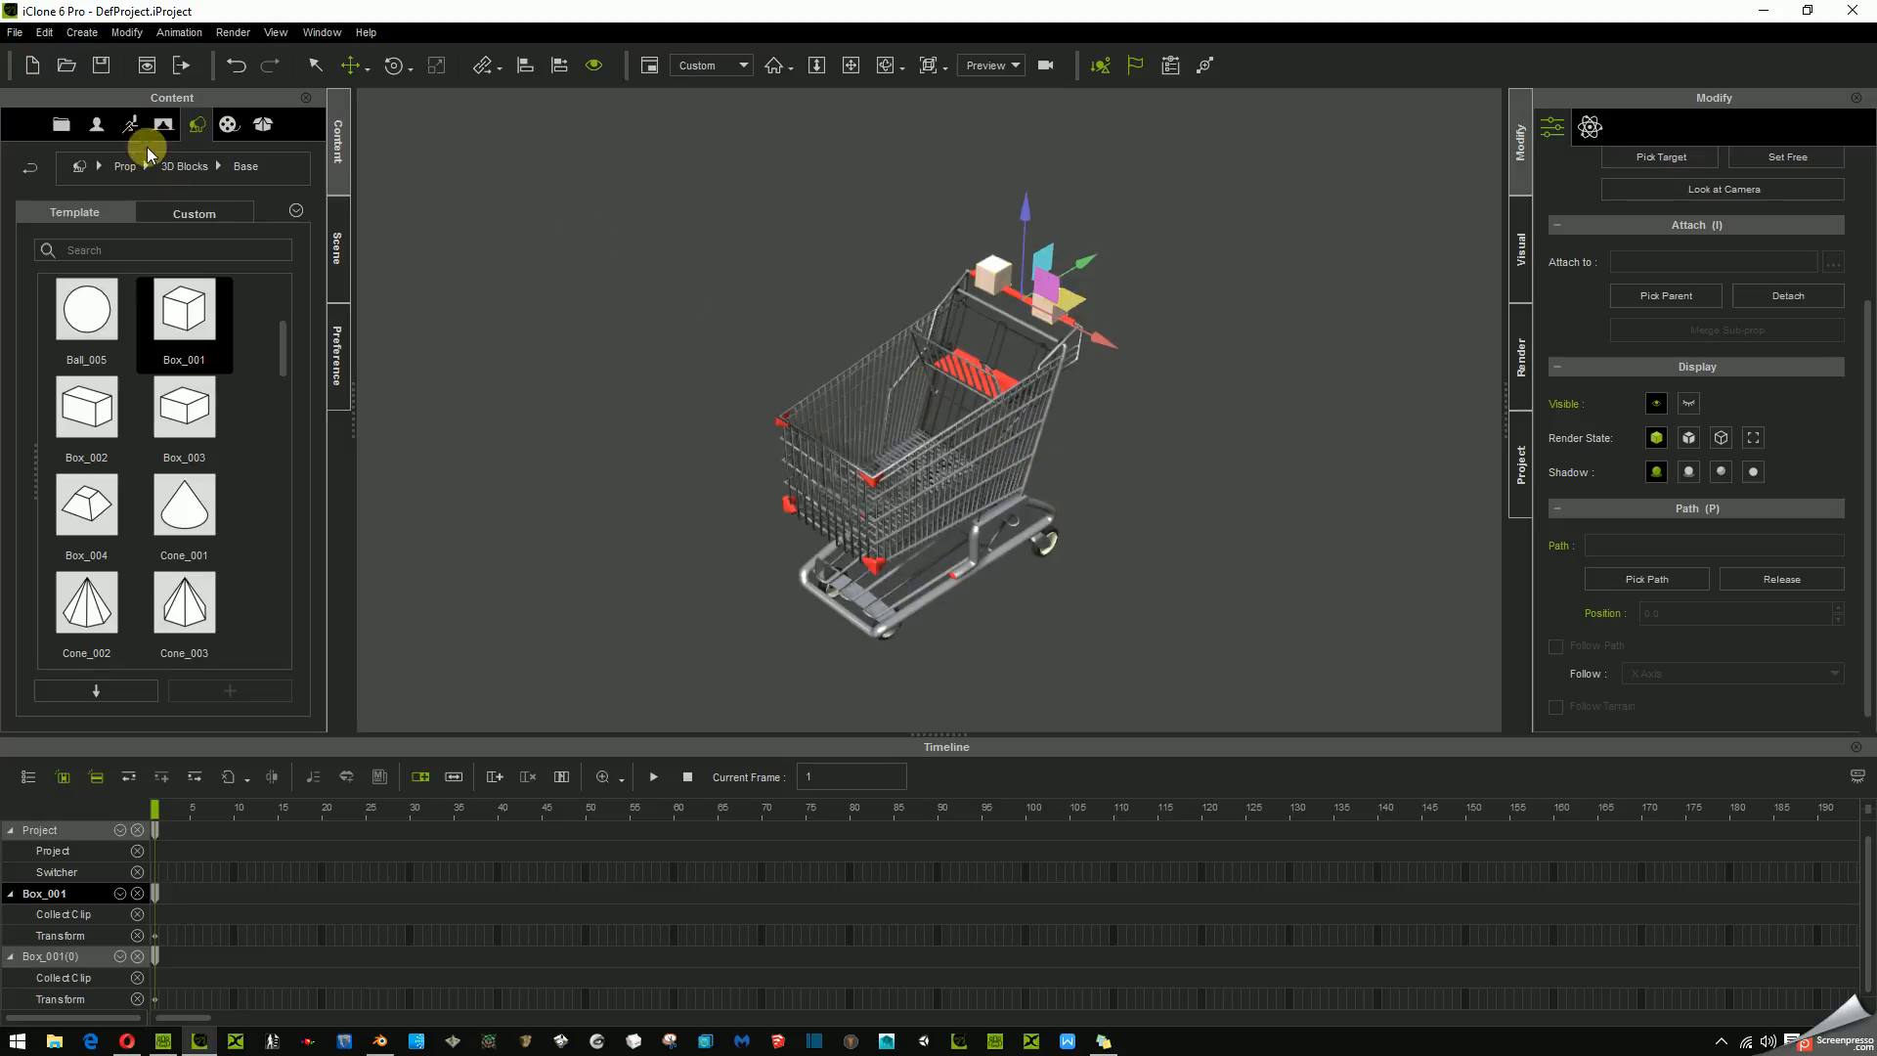
click(96, 125)
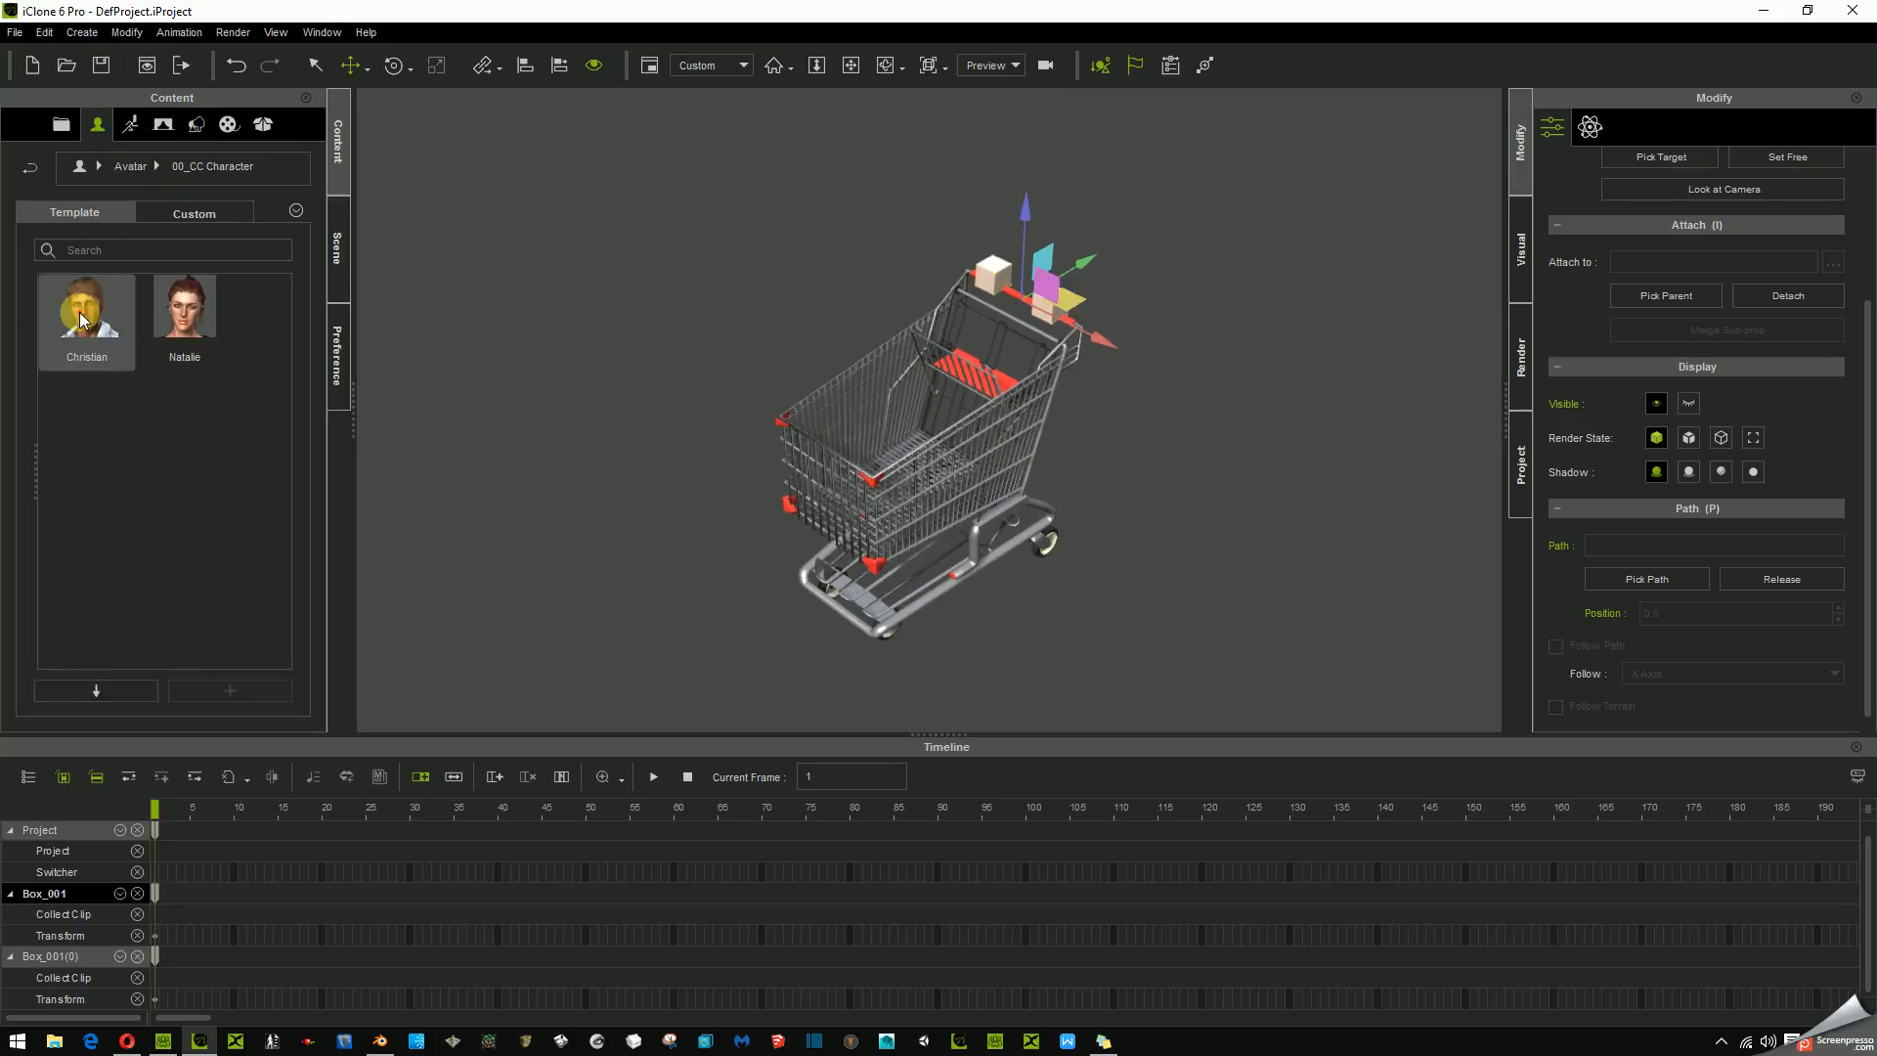
double_click(79, 312)
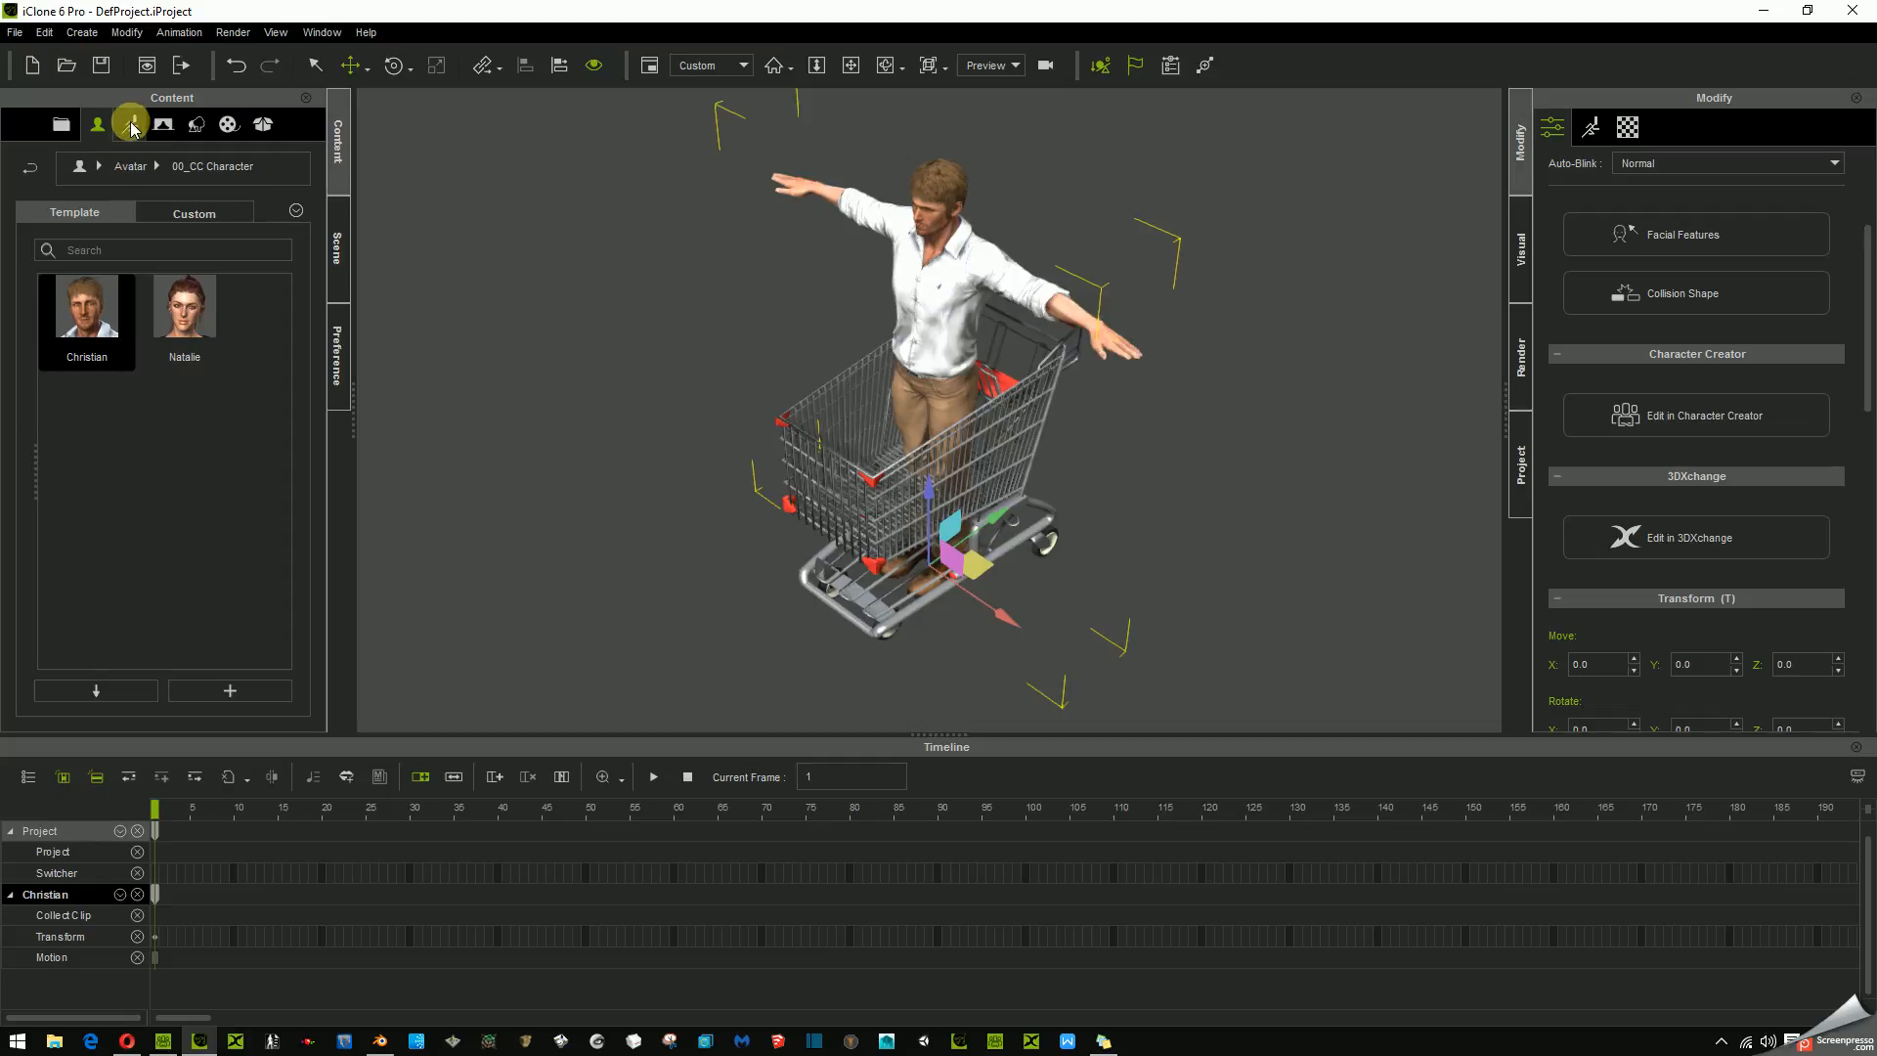
- Apply the Mason persona to the character and move him along Y to about 71.3, behind the cart's handle
click(132, 125)
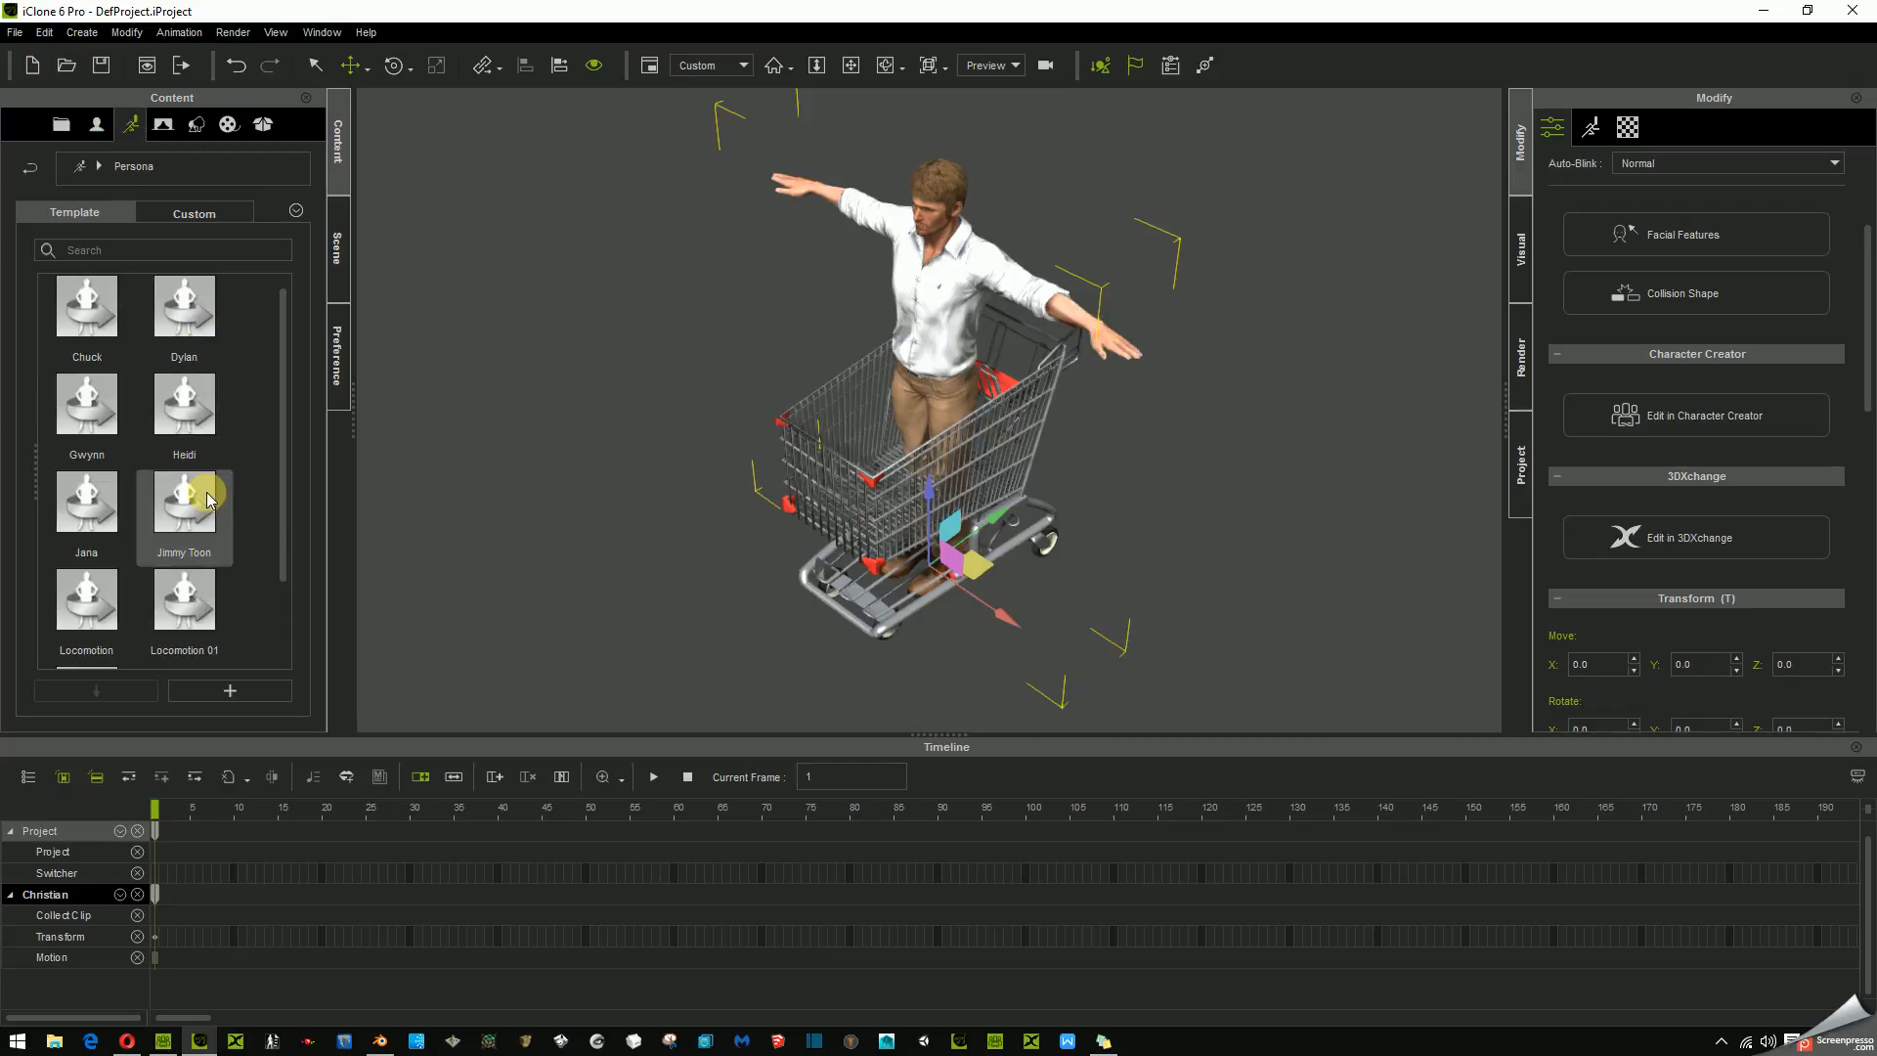
scroll(236, 532, down, 1)
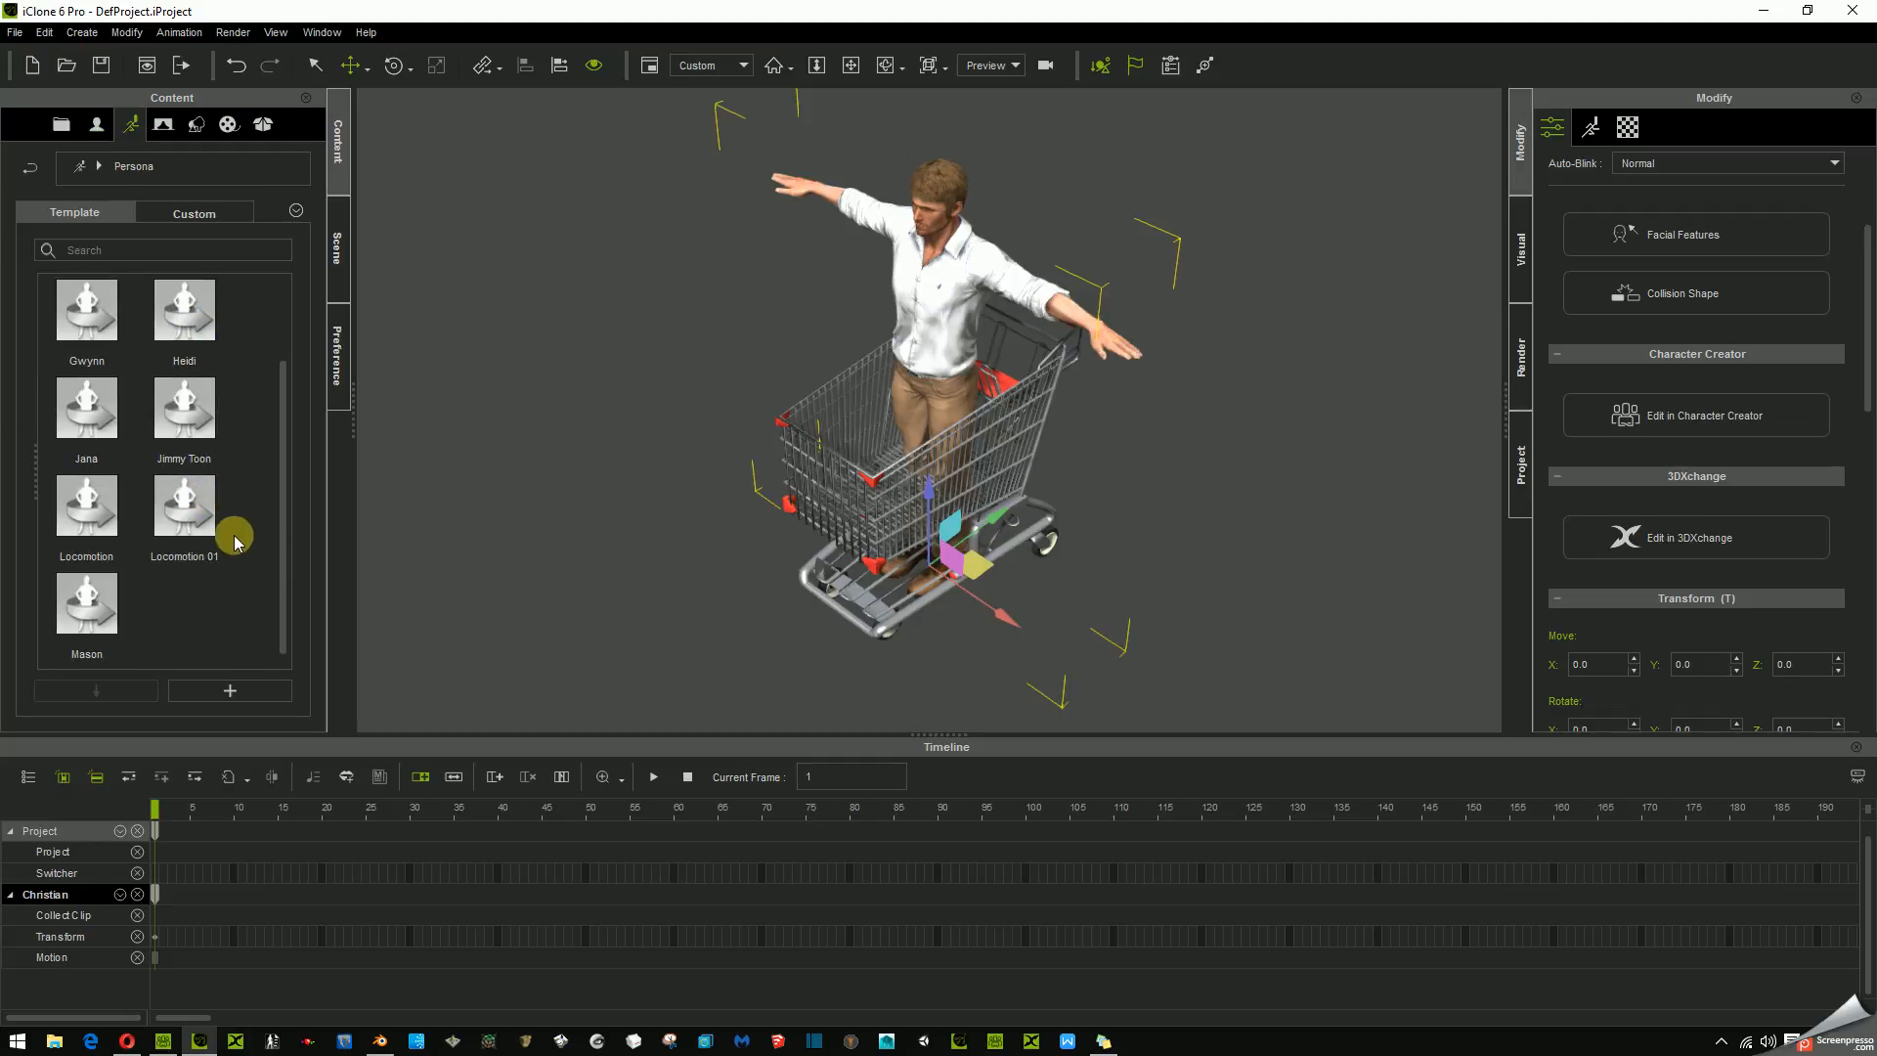
double_click(84, 604)
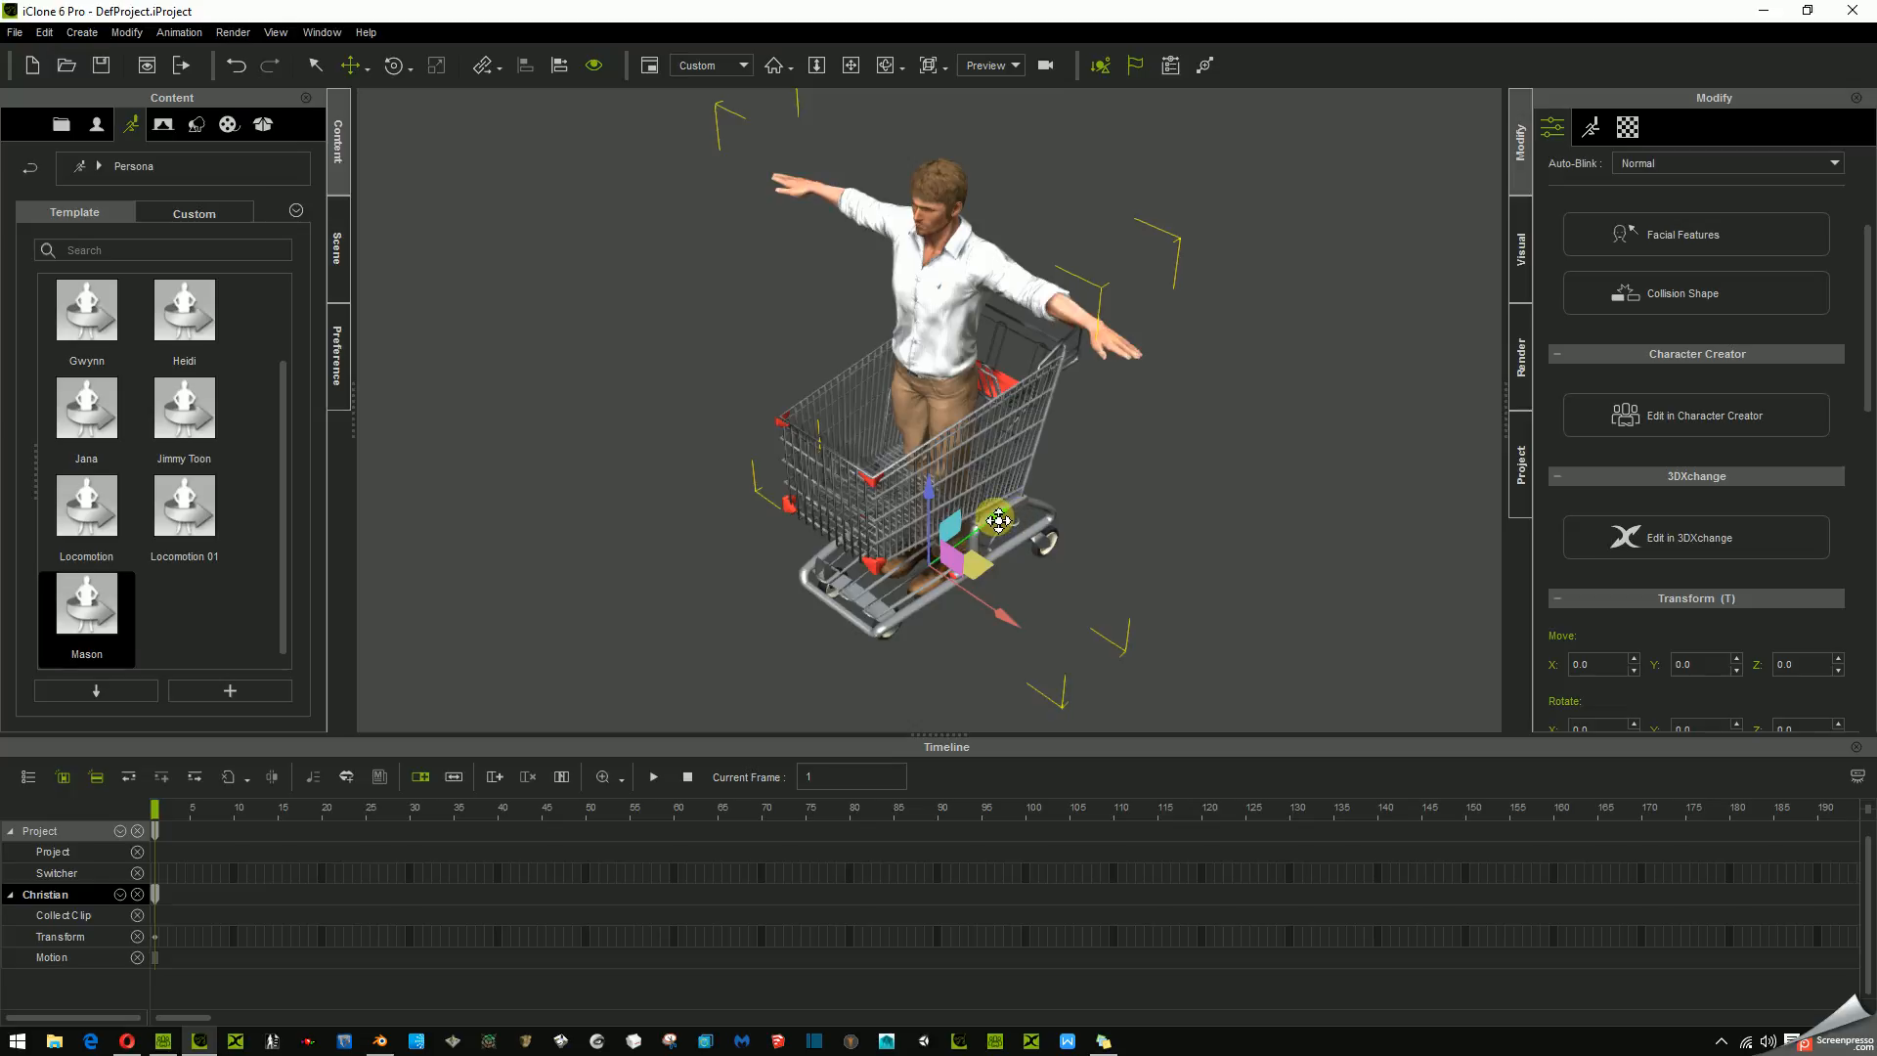
drag(998, 519, 1109, 457)
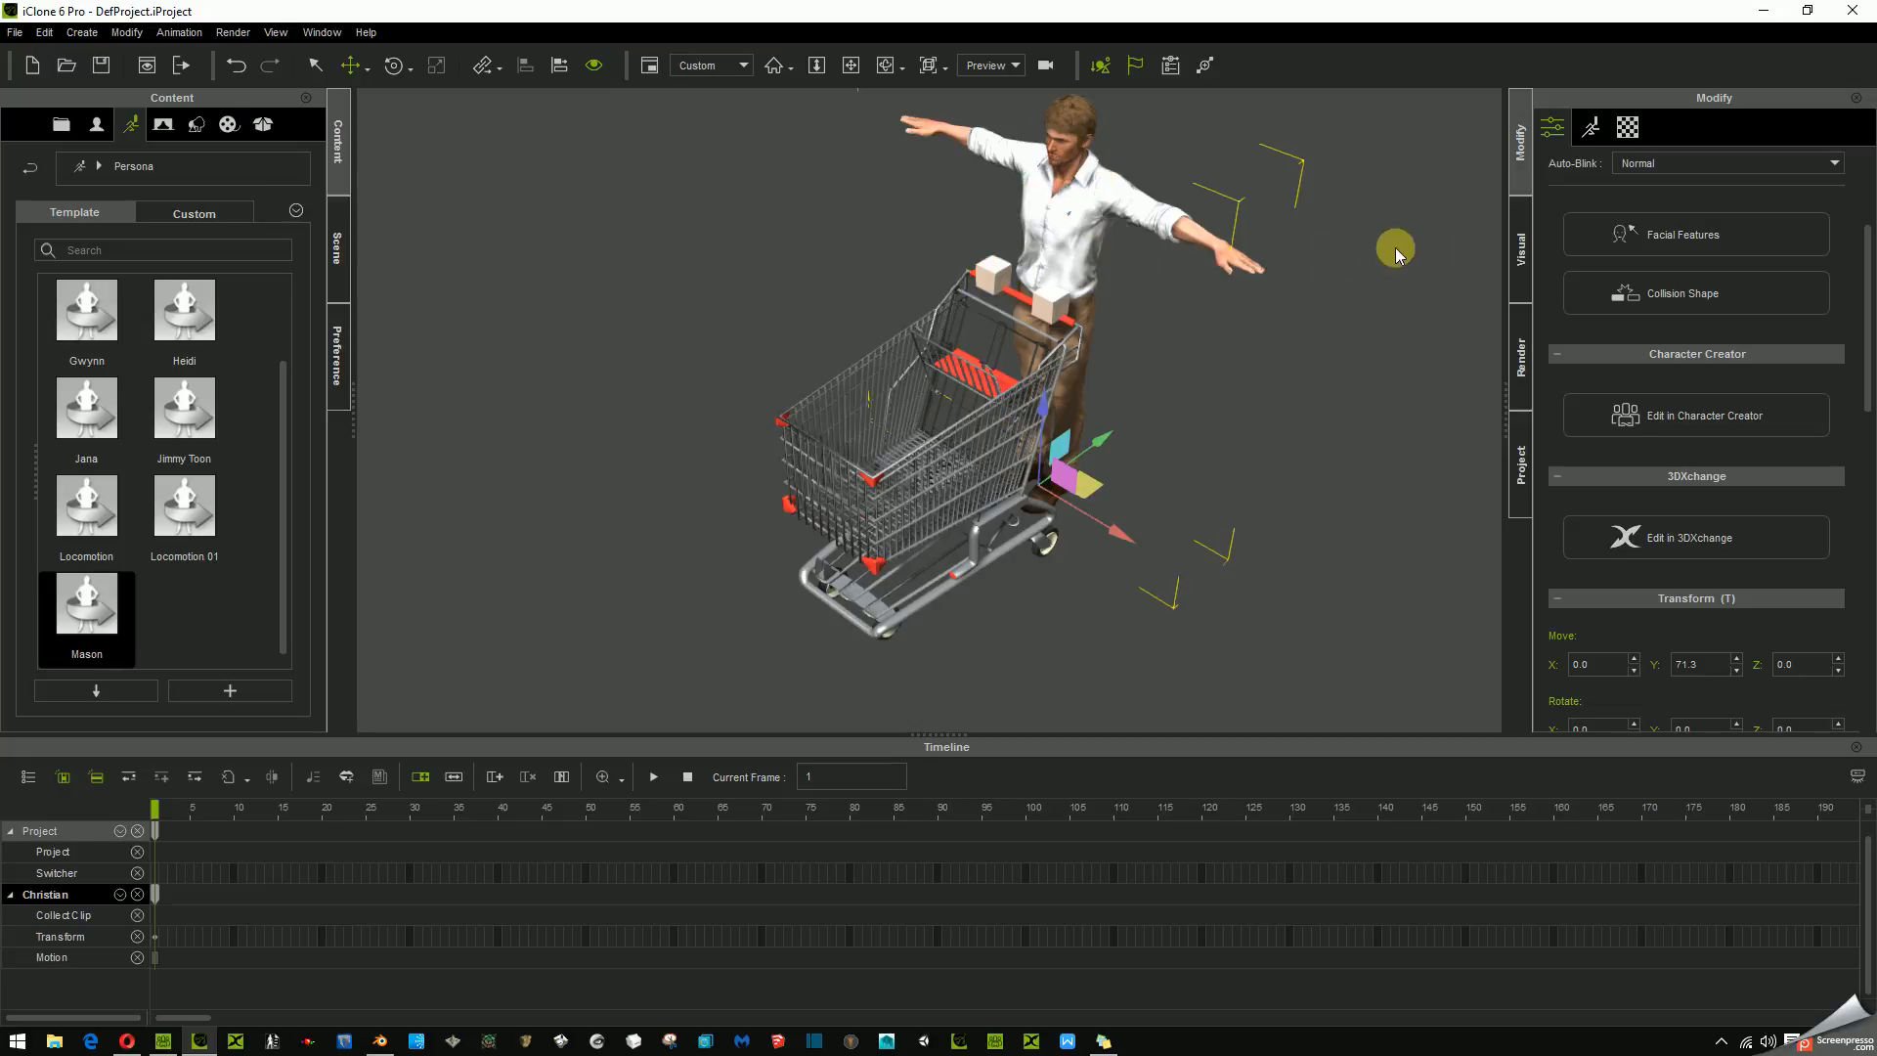
- Set a Reach Target for the character's right hand on Box_001 with the Rotation reach mode enabled
click(1591, 126)
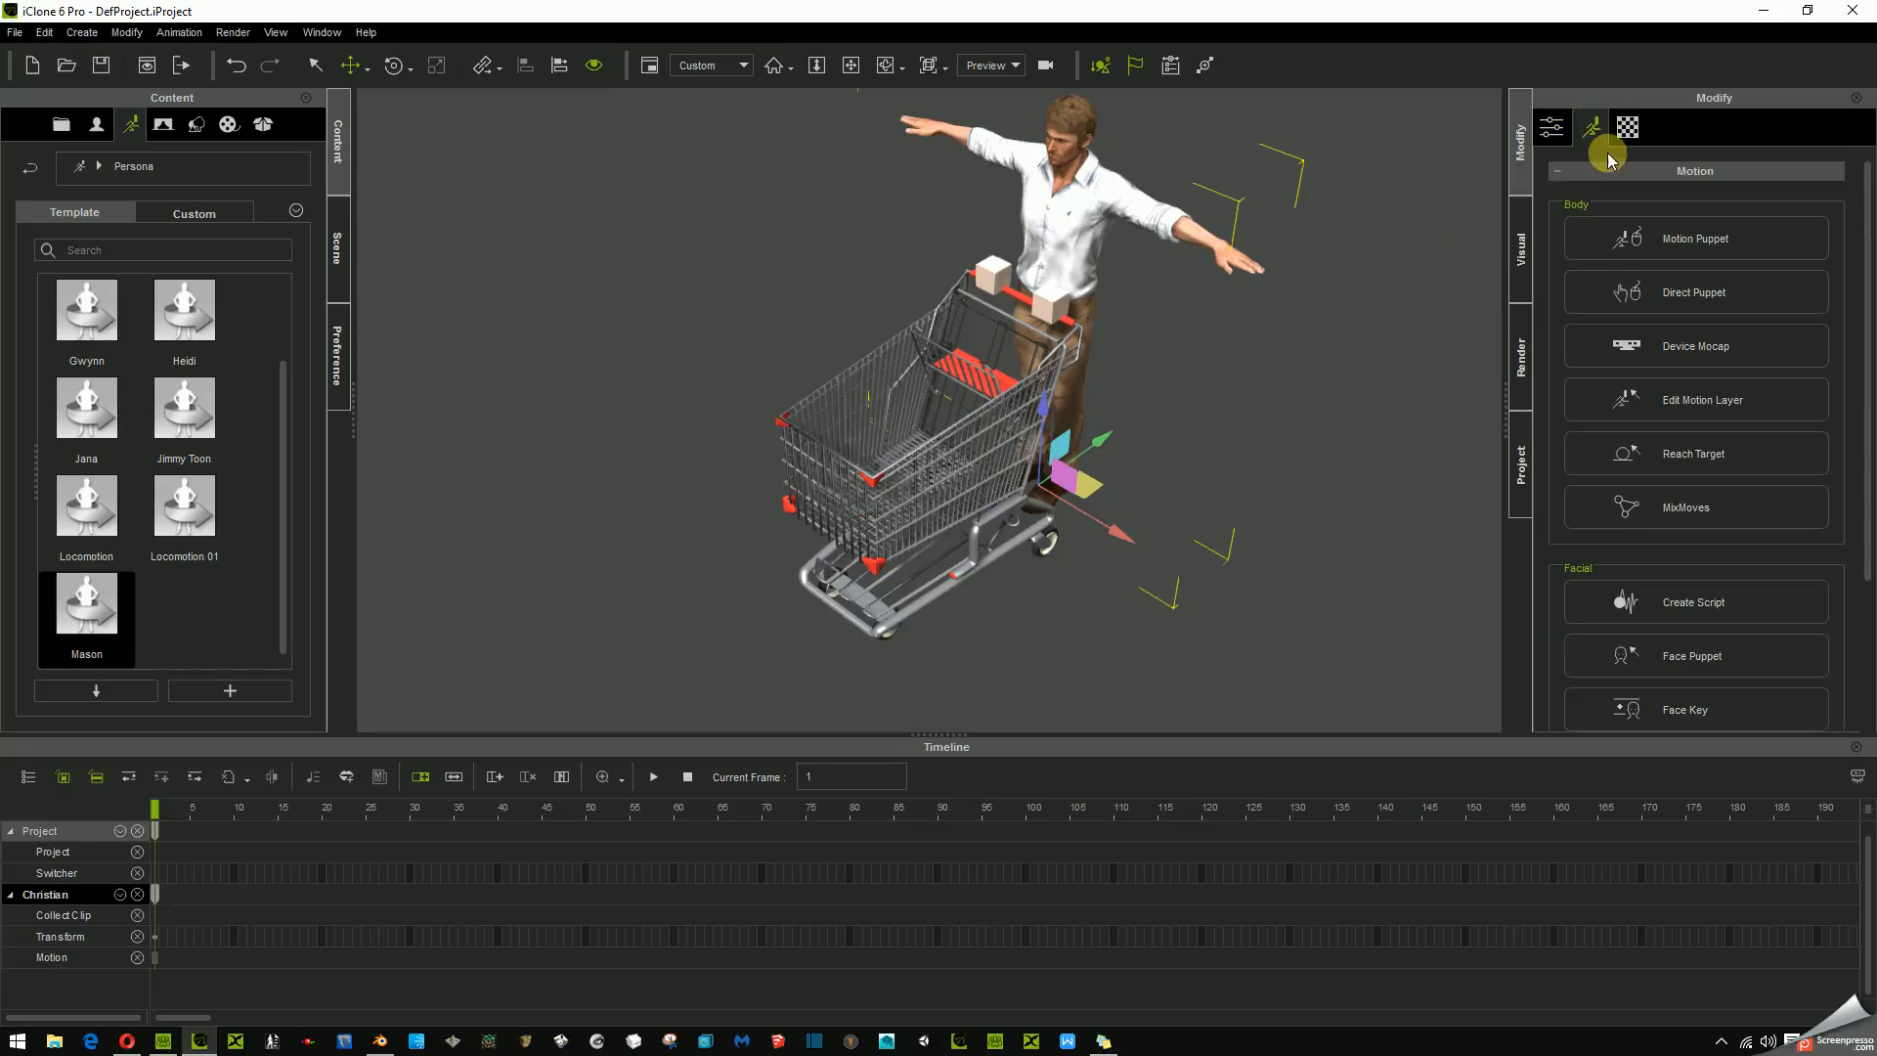
click(1671, 457)
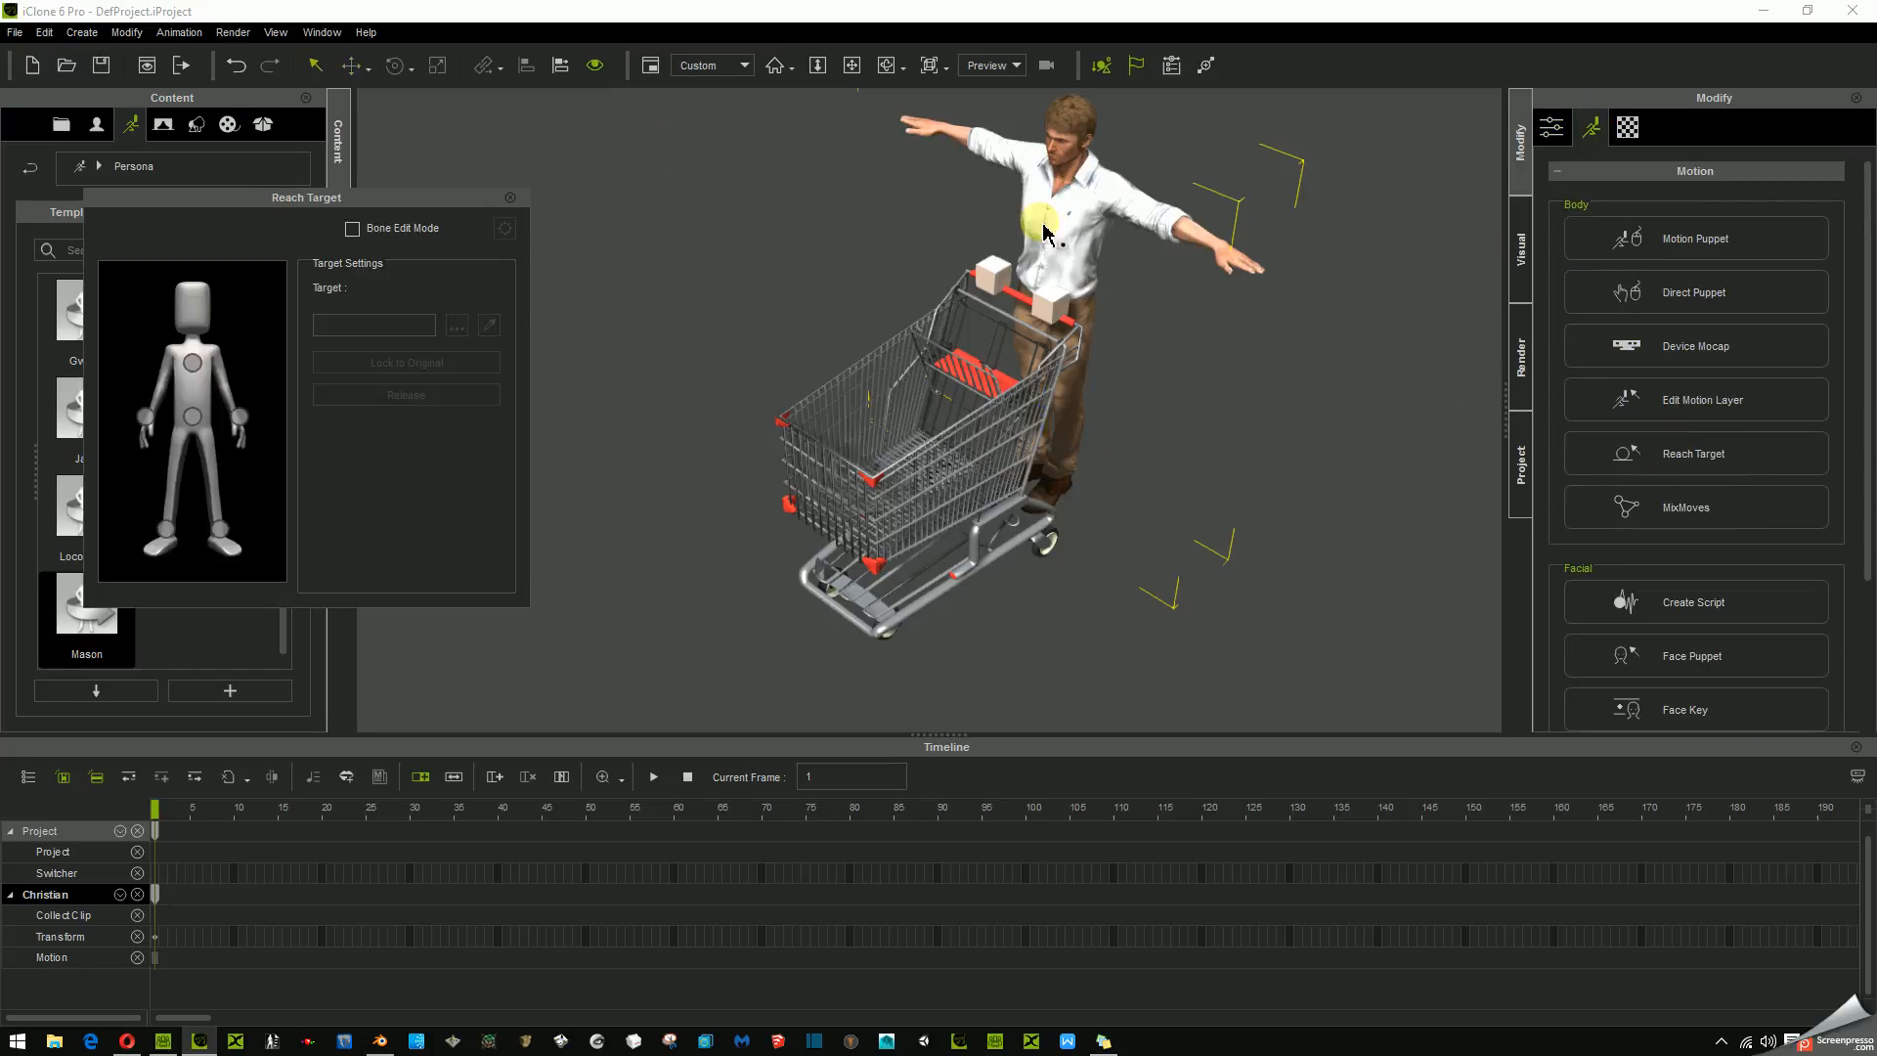
click(144, 418)
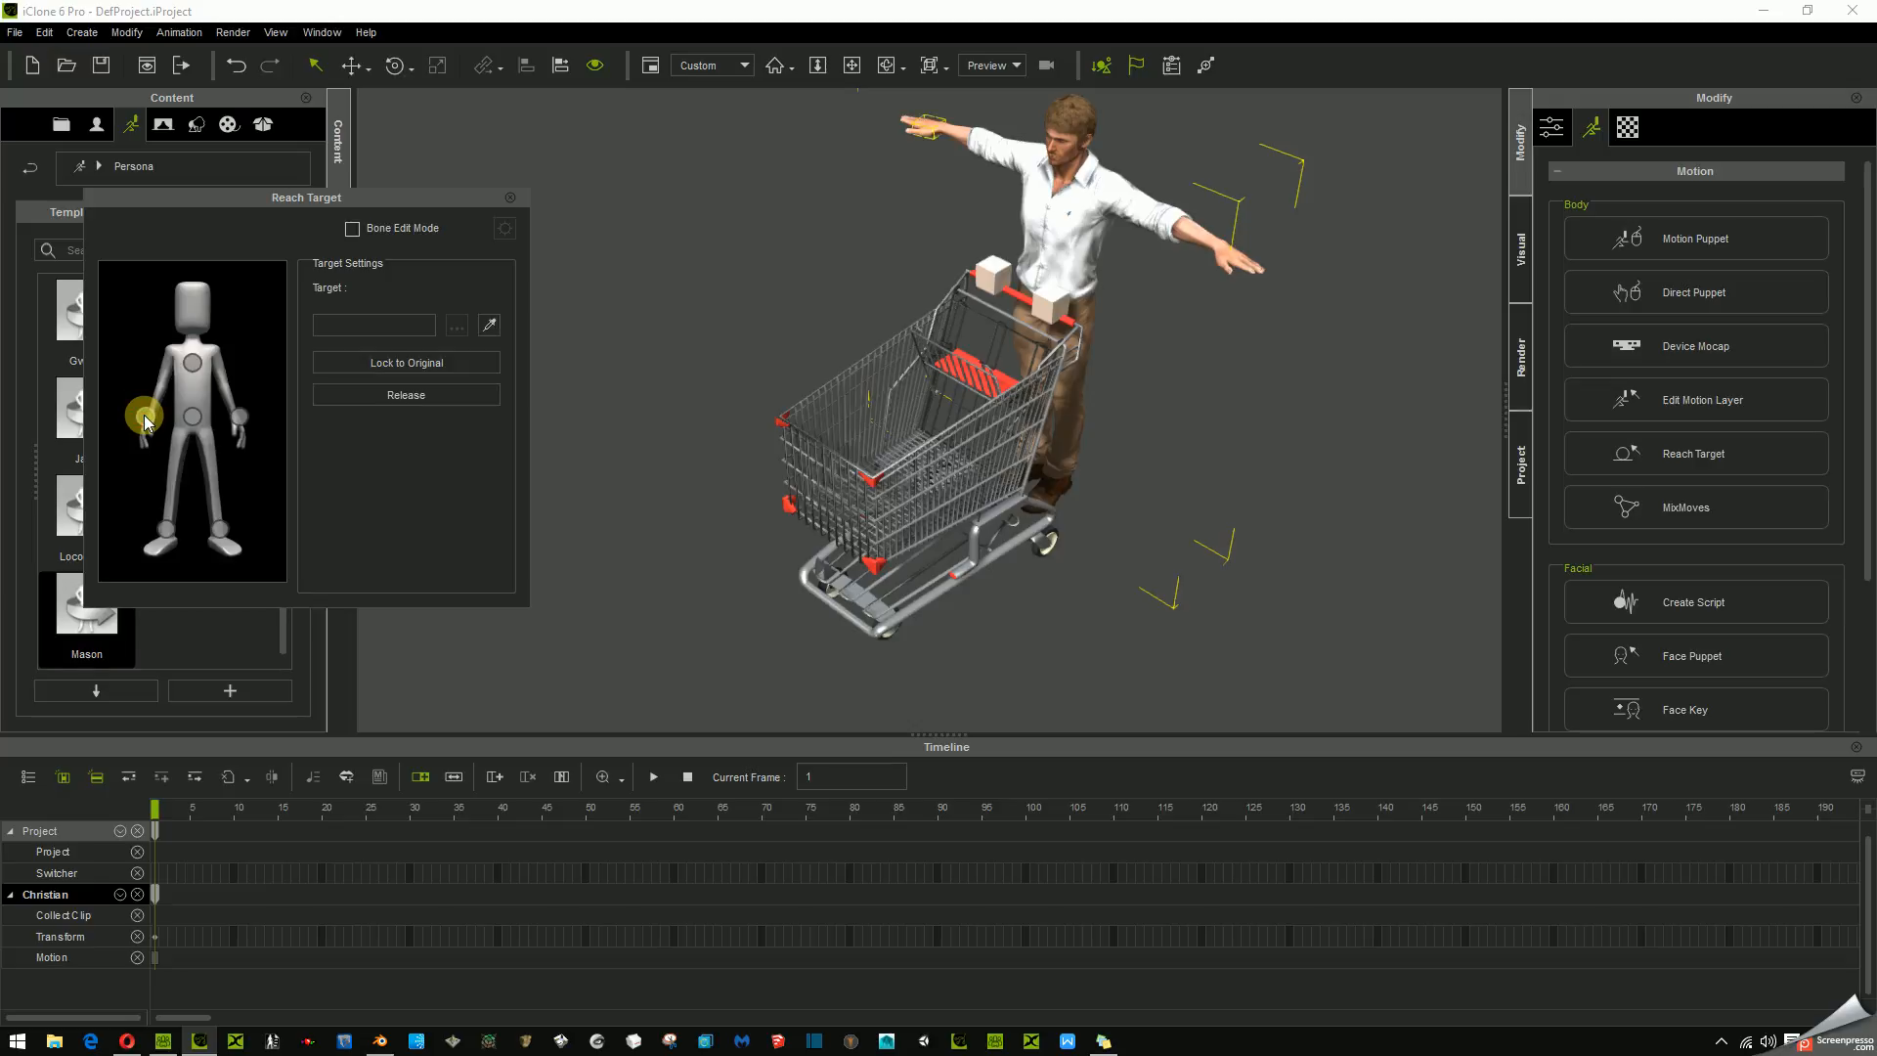
click(487, 325)
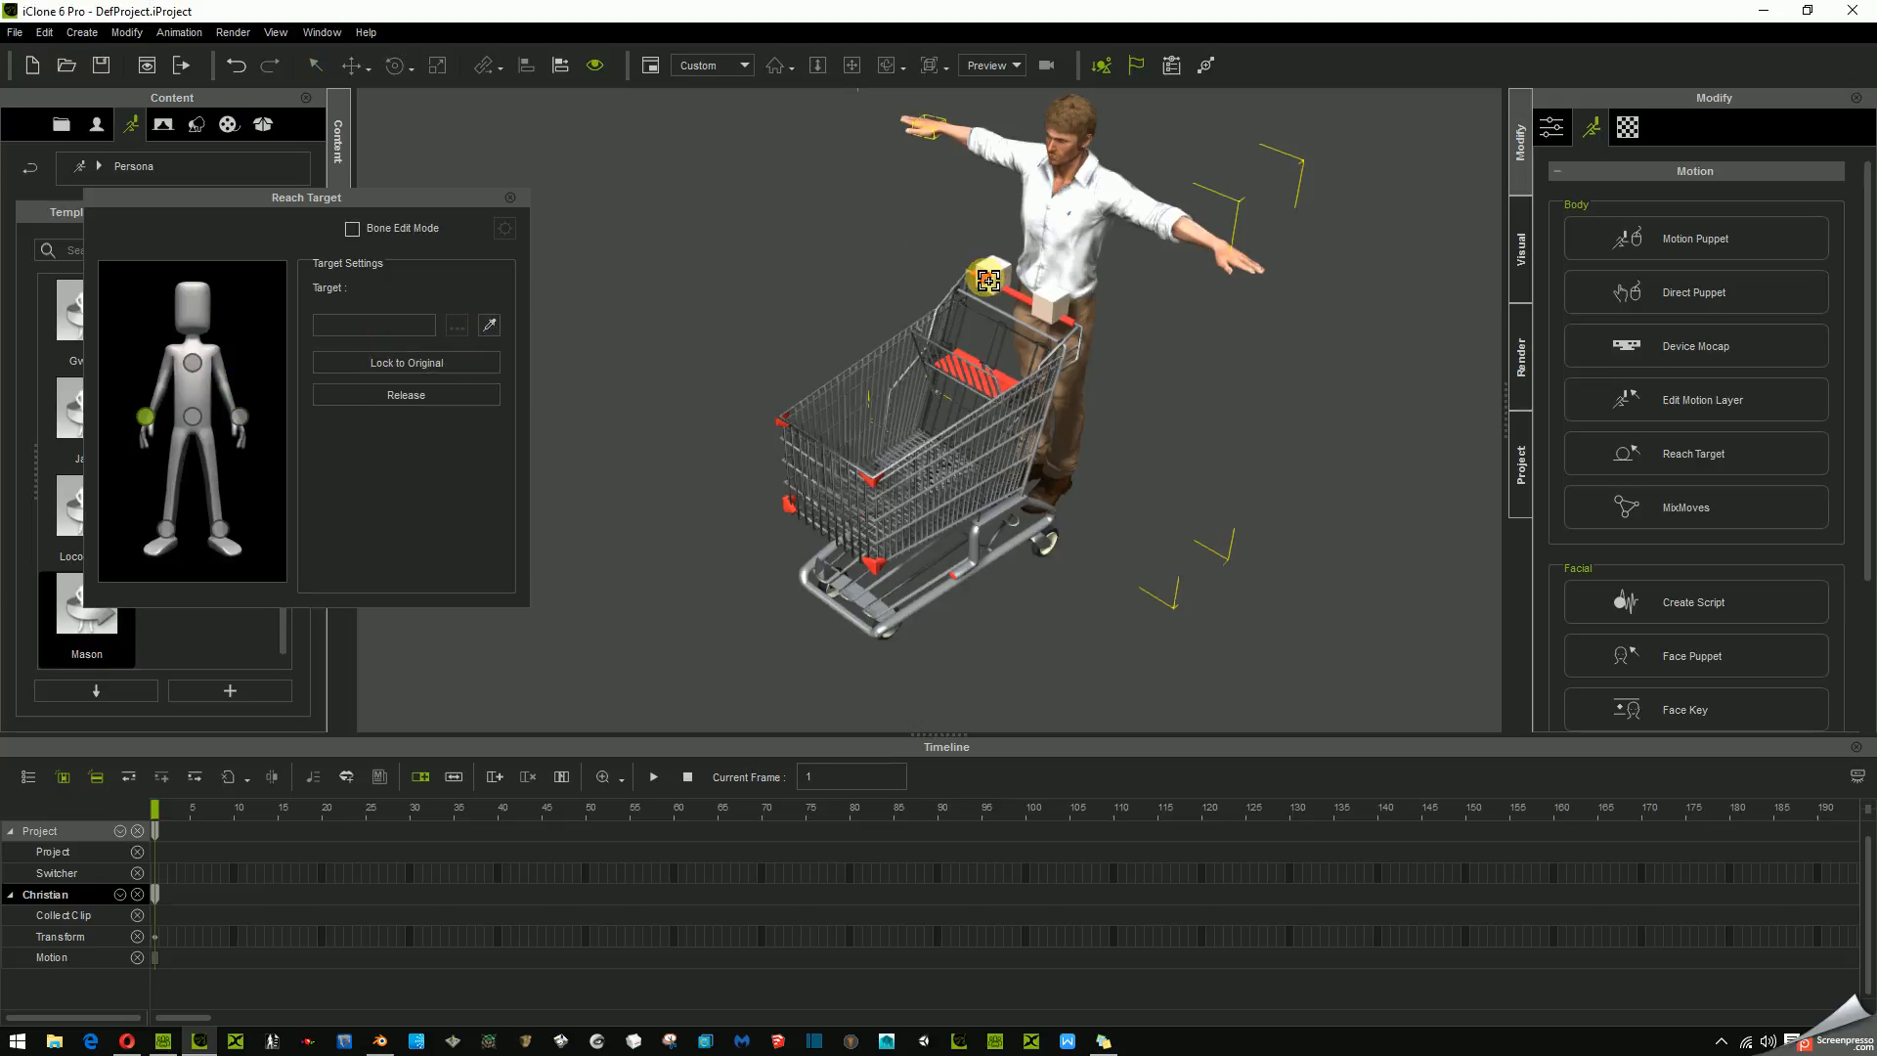
click(988, 281)
click(456, 325)
click(573, 487)
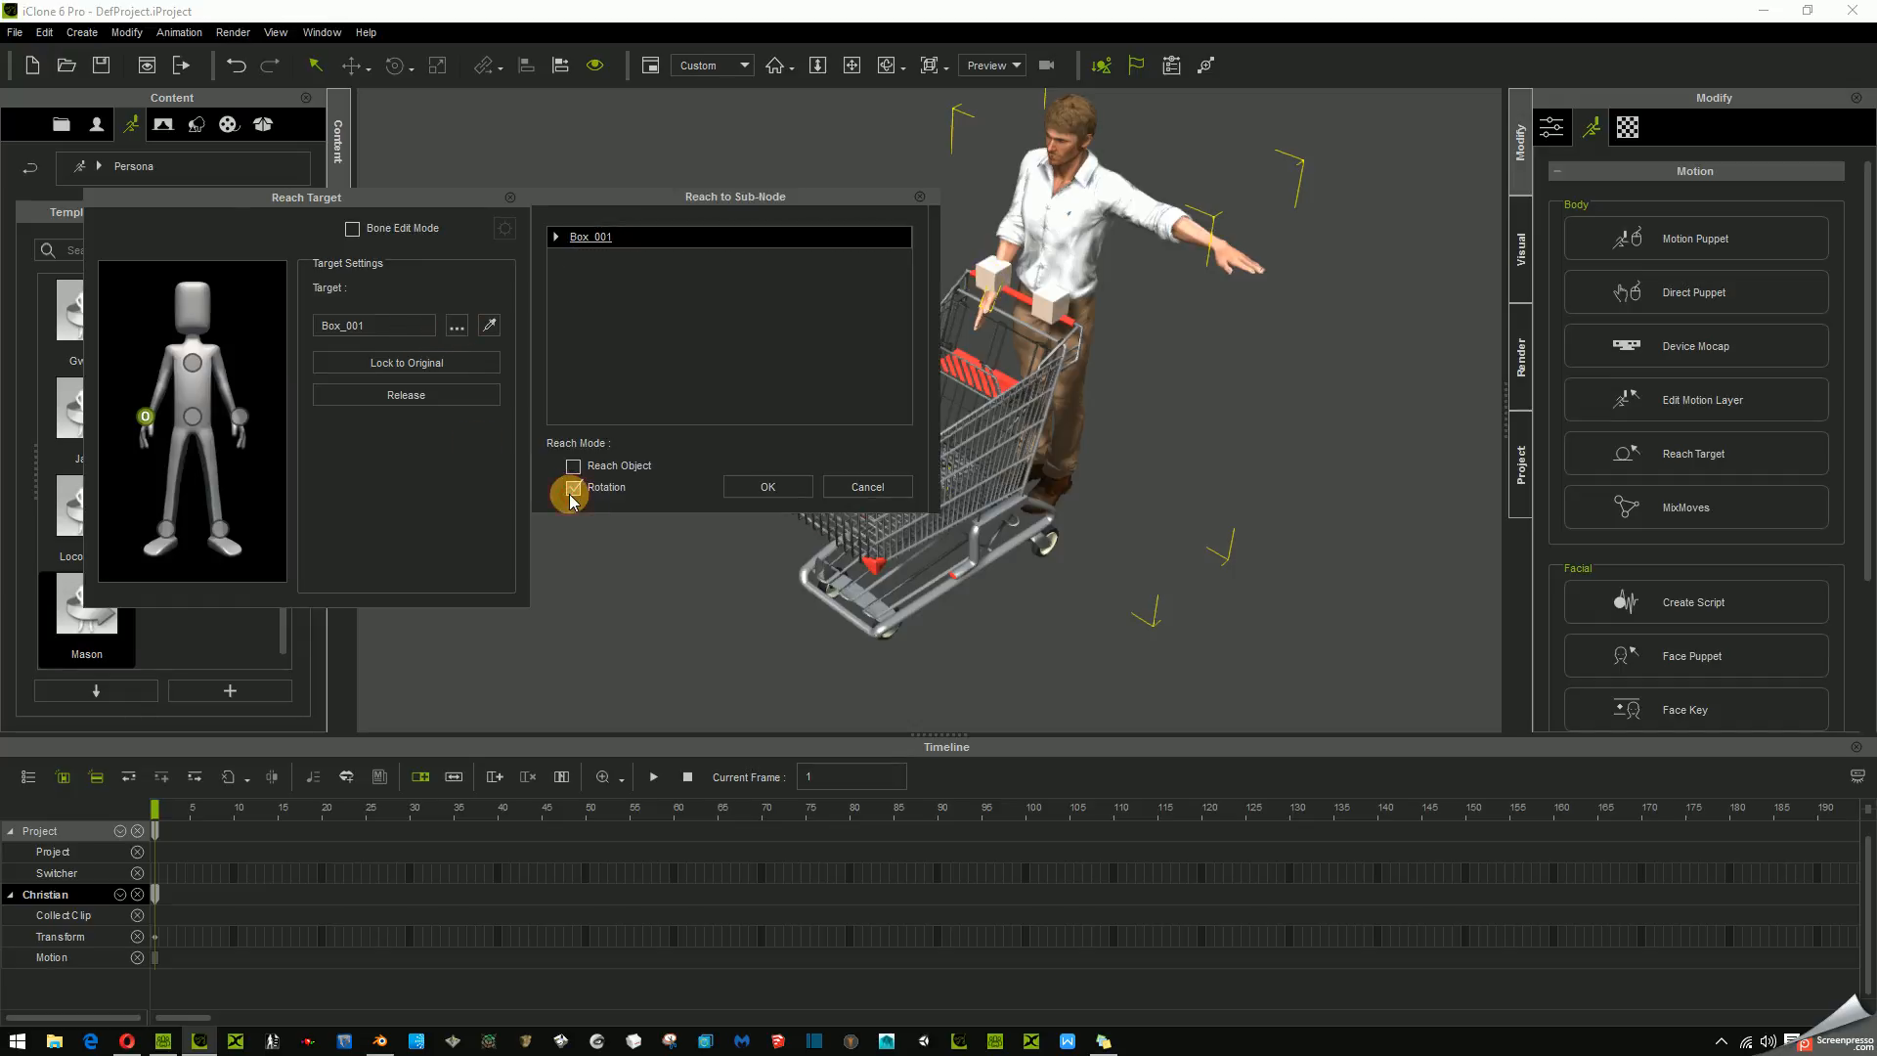
click(764, 487)
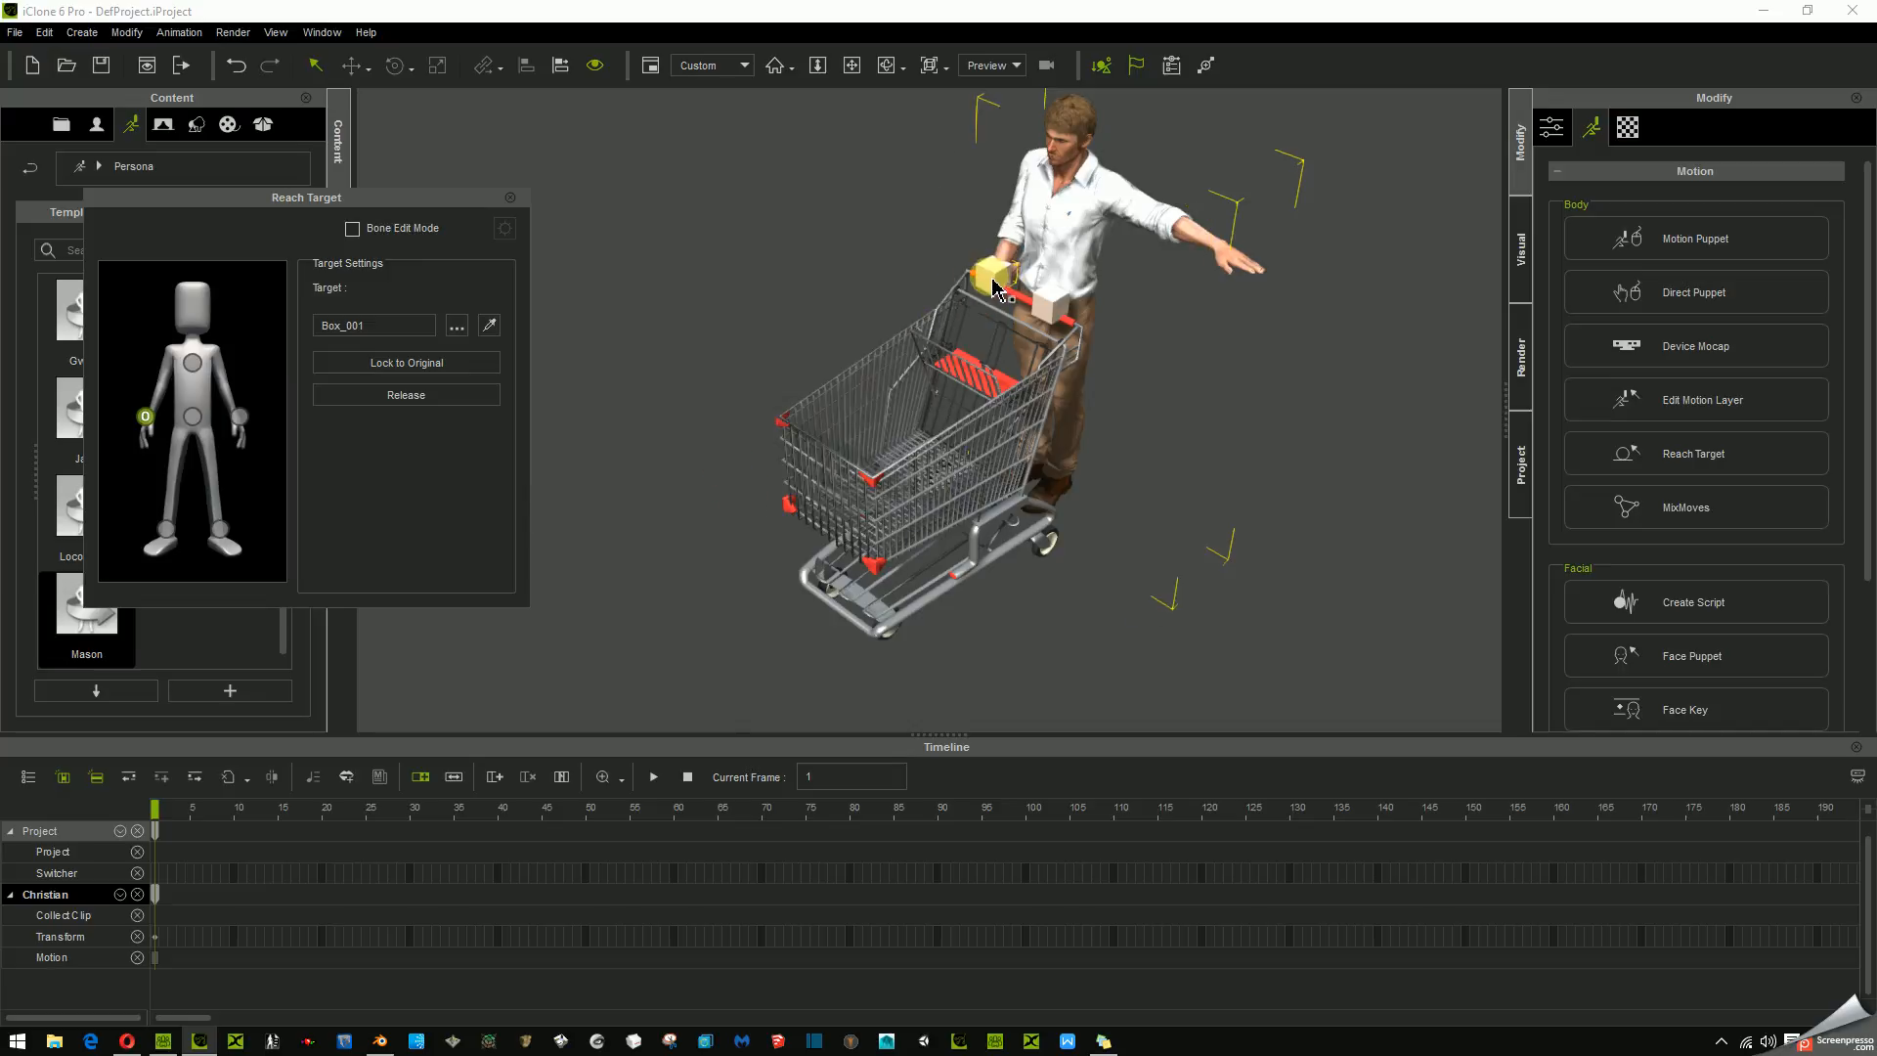
- Set the character's left hand to reach Box_001(0) with rotation as well, and close the Reach Target settings
click(247, 418)
click(489, 327)
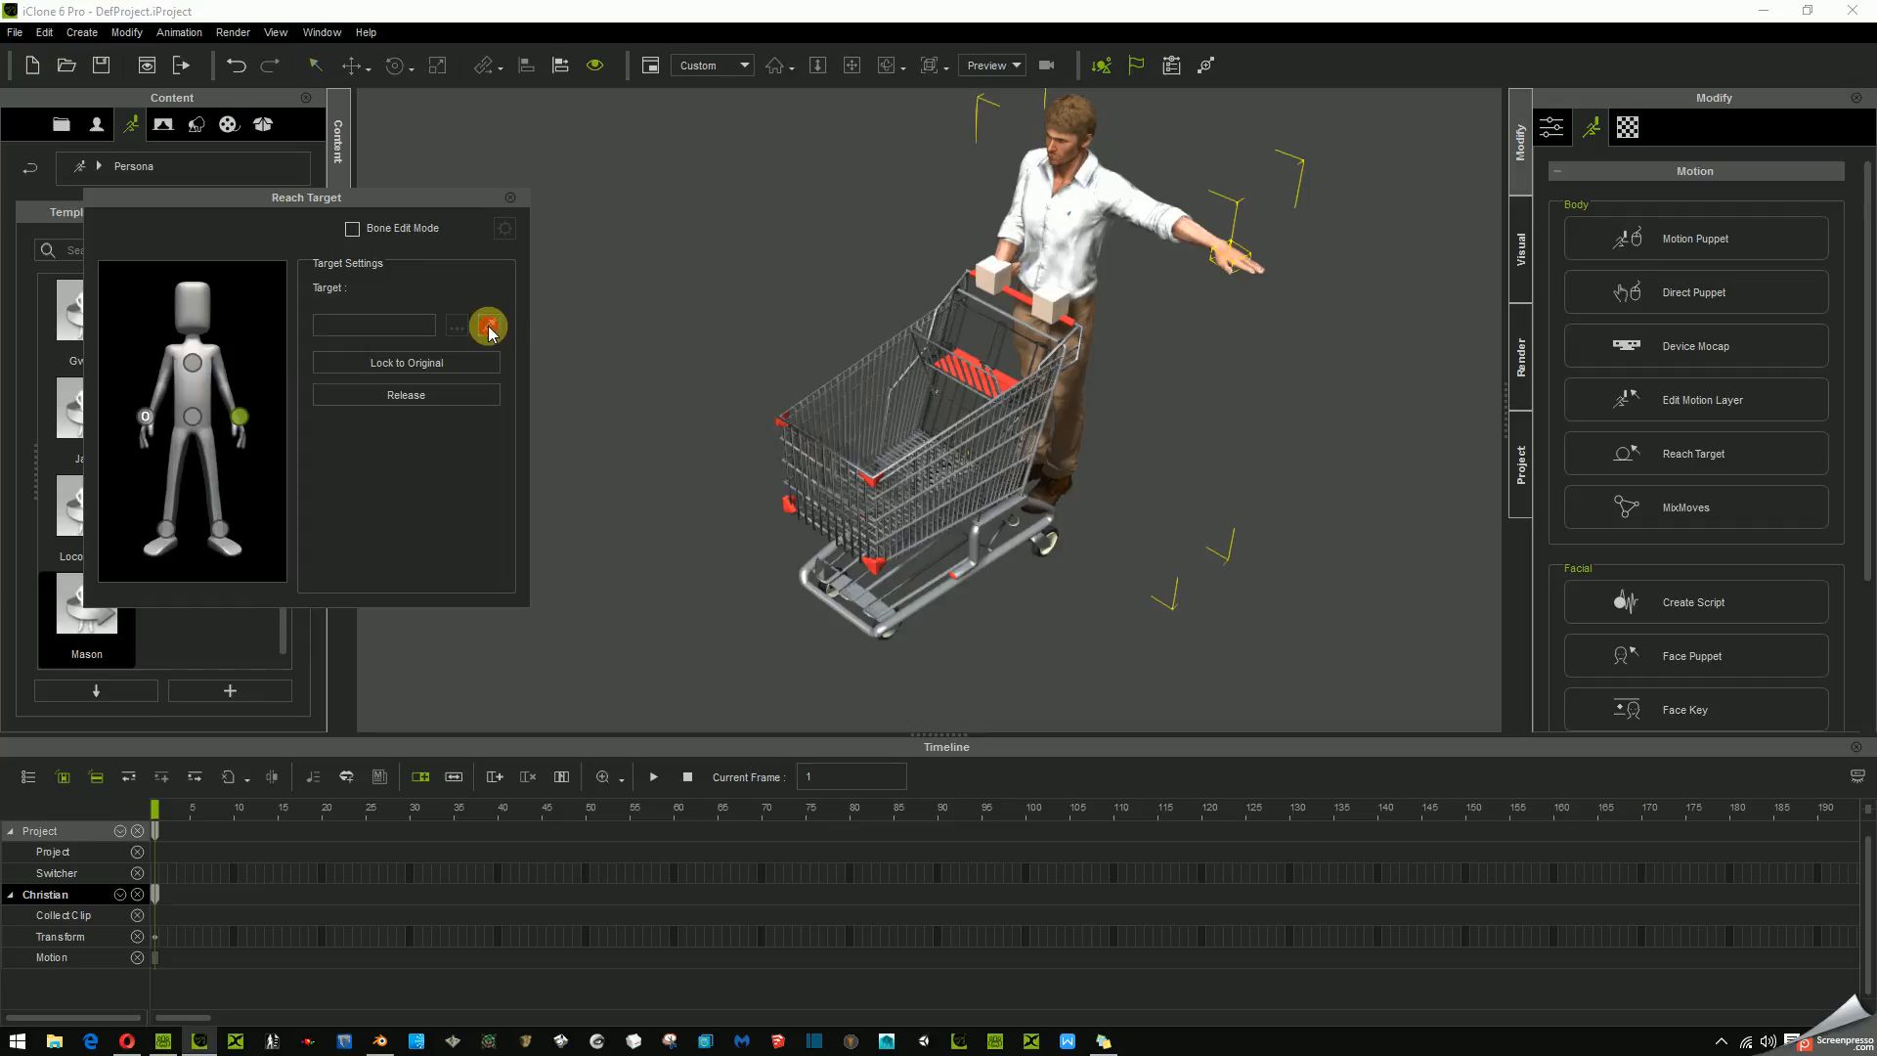
click(1053, 318)
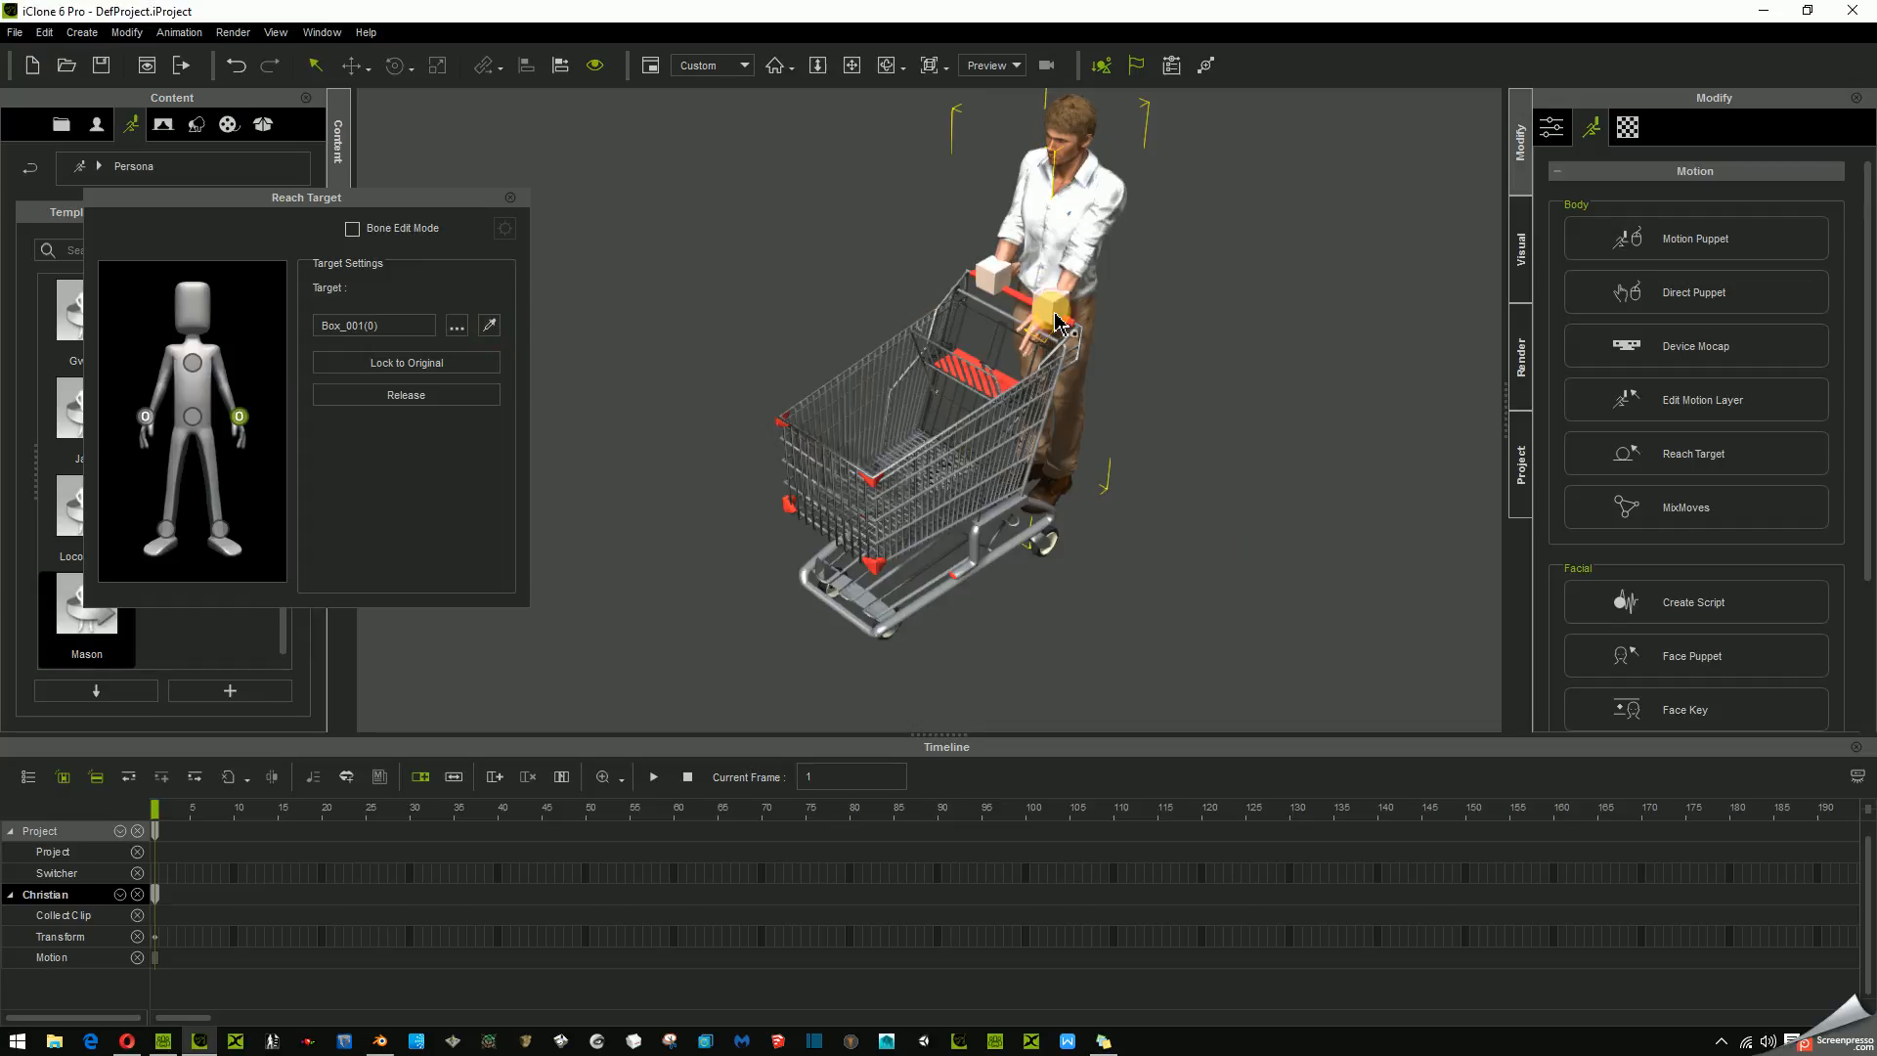
click(457, 326)
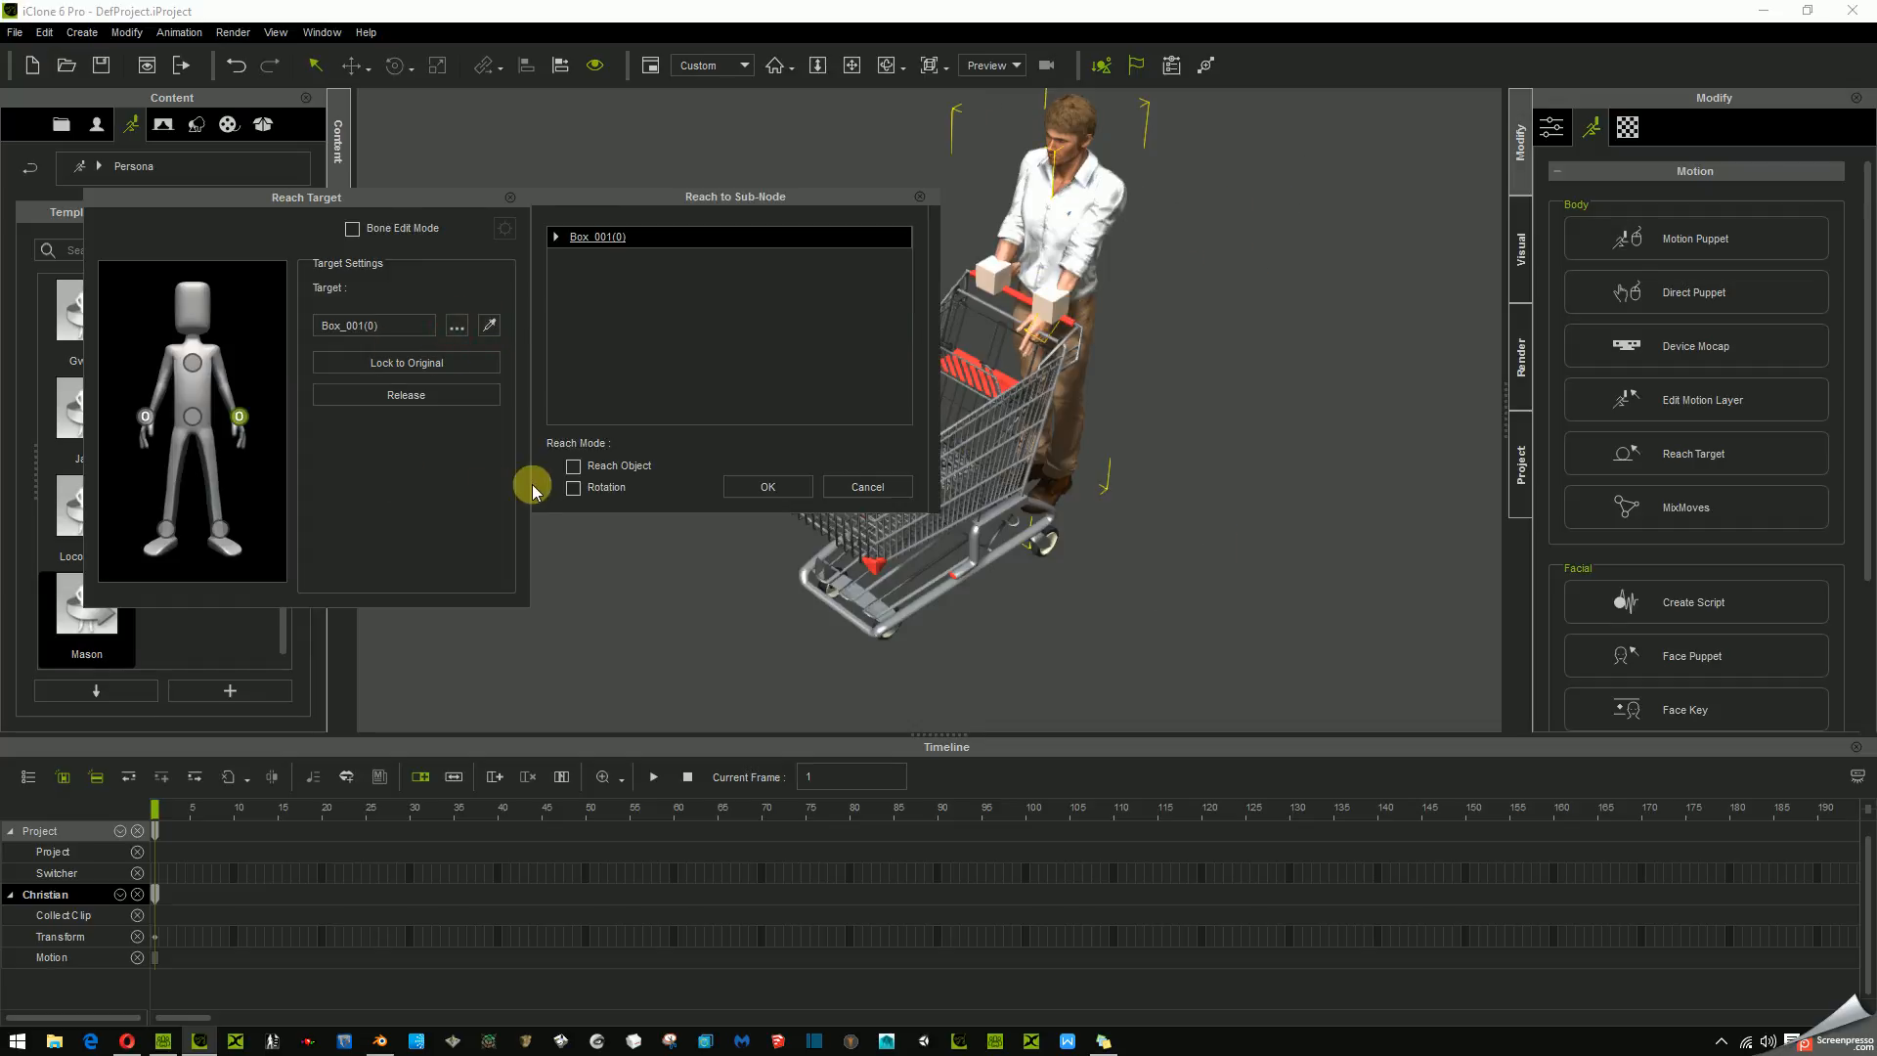
click(735, 488)
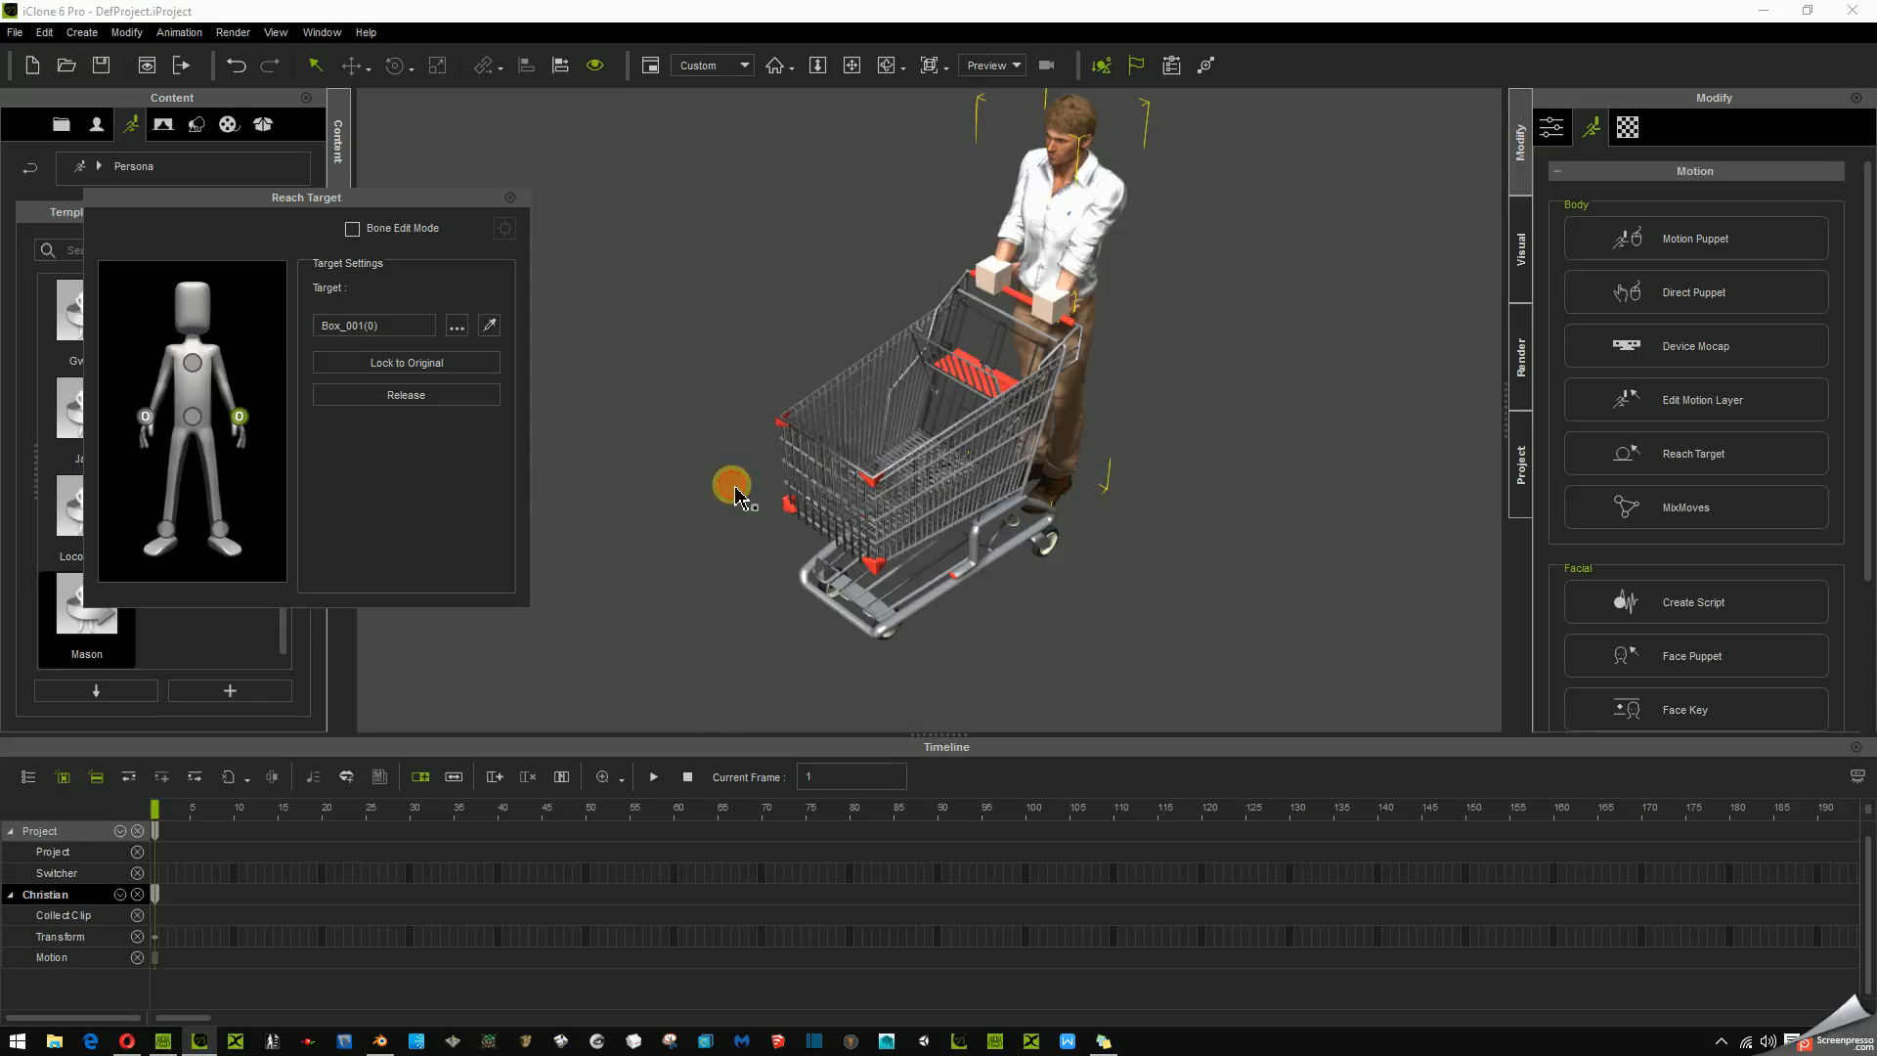
click(512, 199)
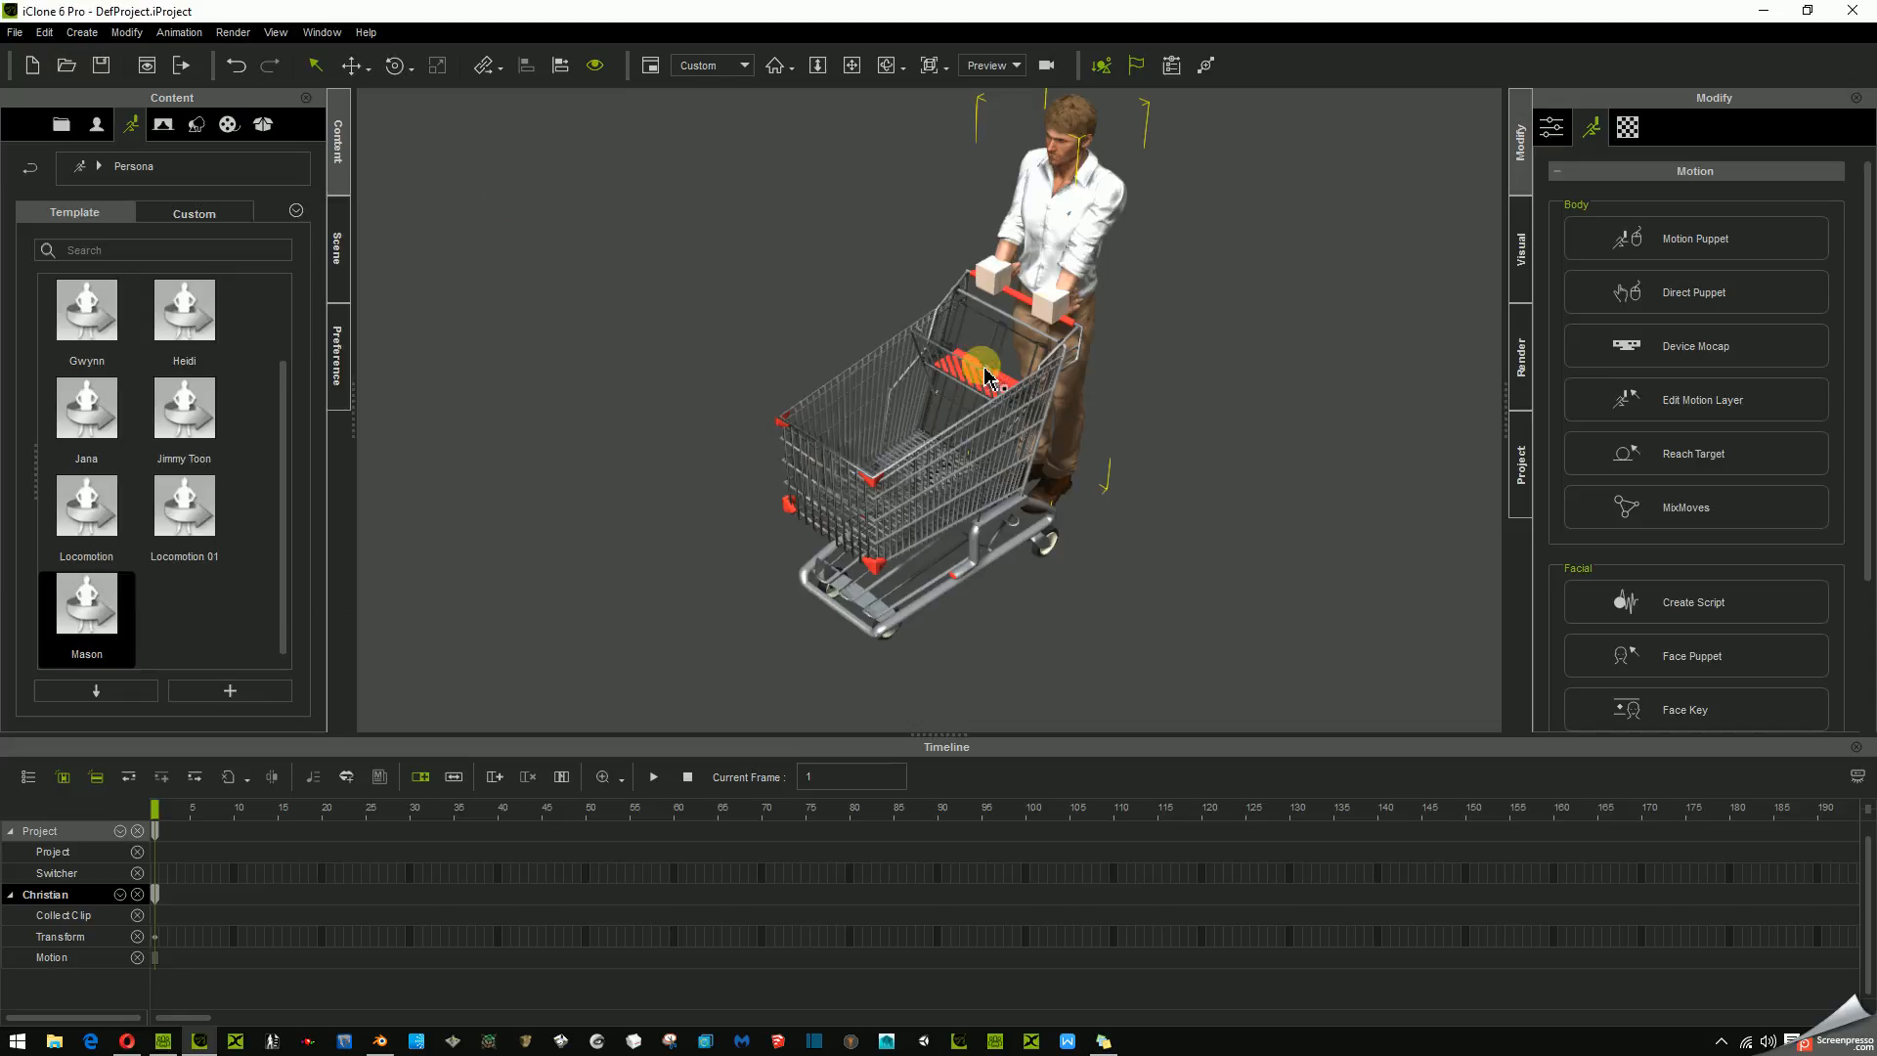
- Rotate both handle boxes together so the character's hands extend forward over the cart's handle
scroll(1058, 287, up, 3)
scroll(1058, 286, up, 4)
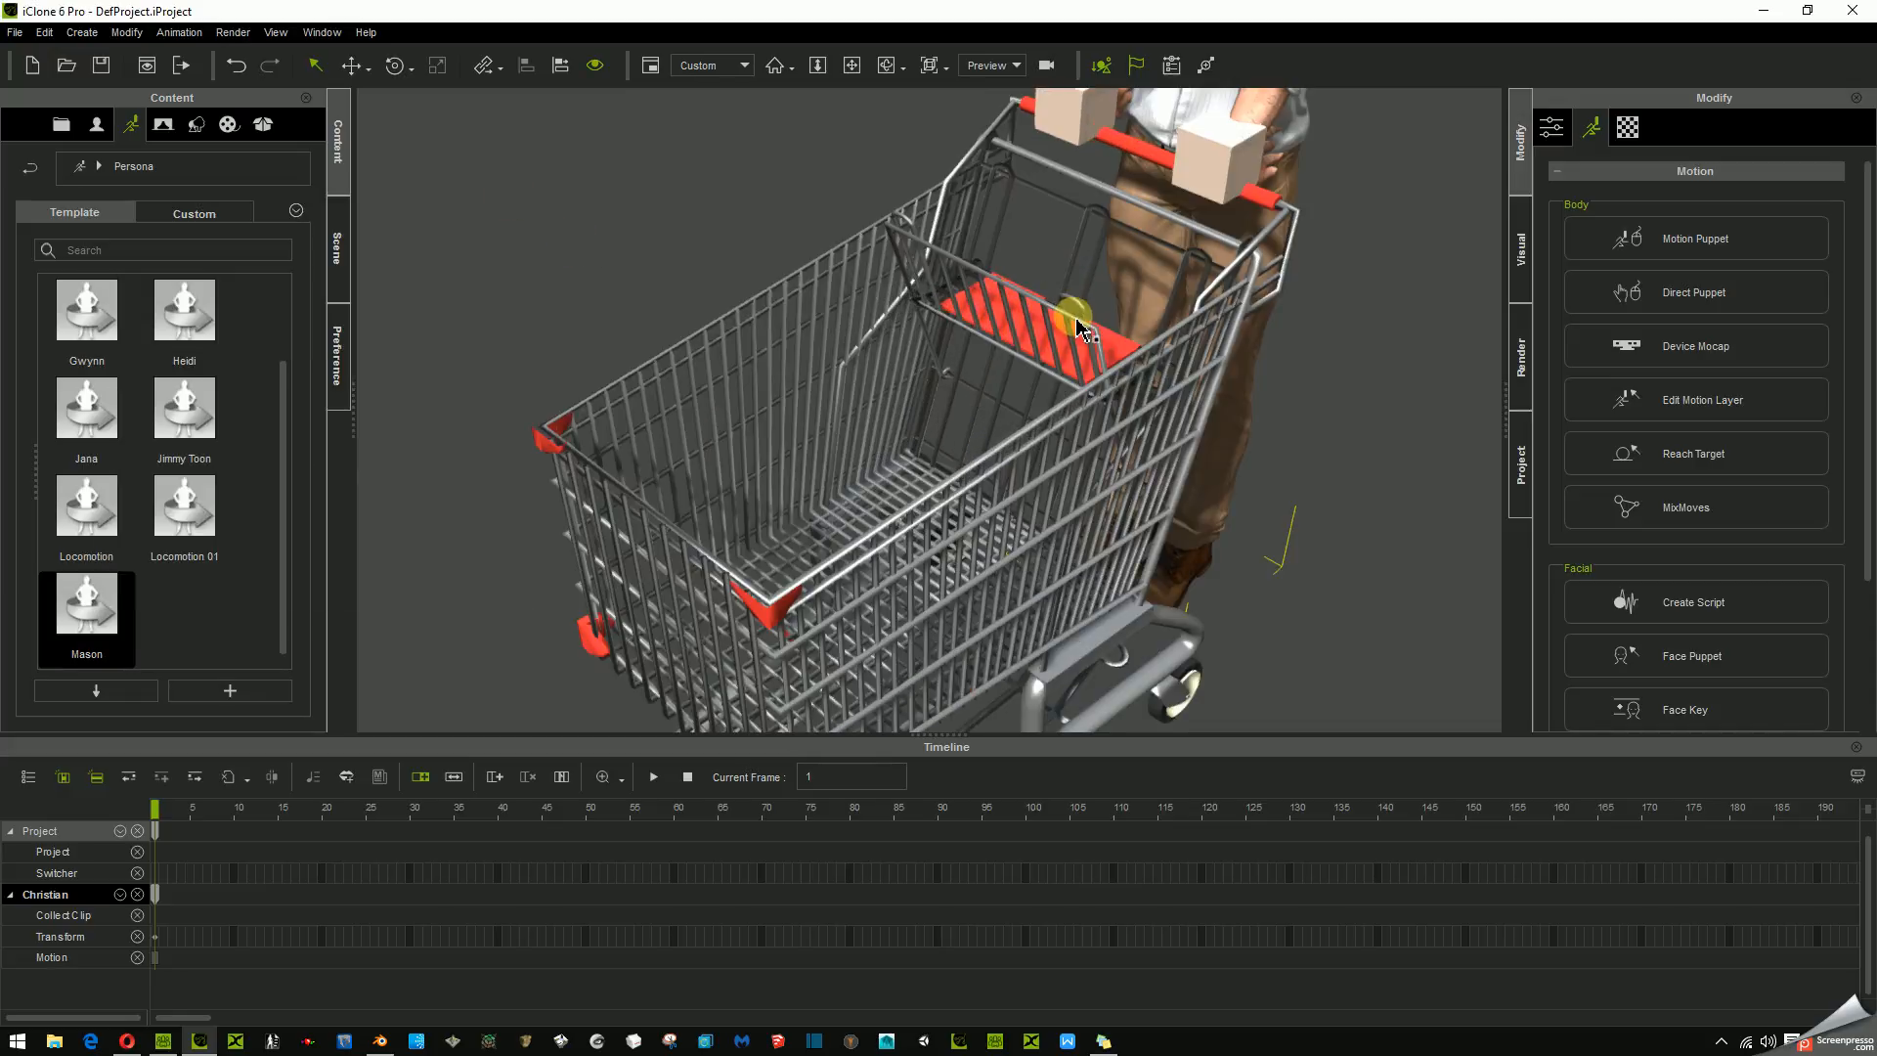
middle_drag(1107, 314, 969, 621)
right_drag(965, 620, 751, 292)
middle_drag(781, 360, 839, 395)
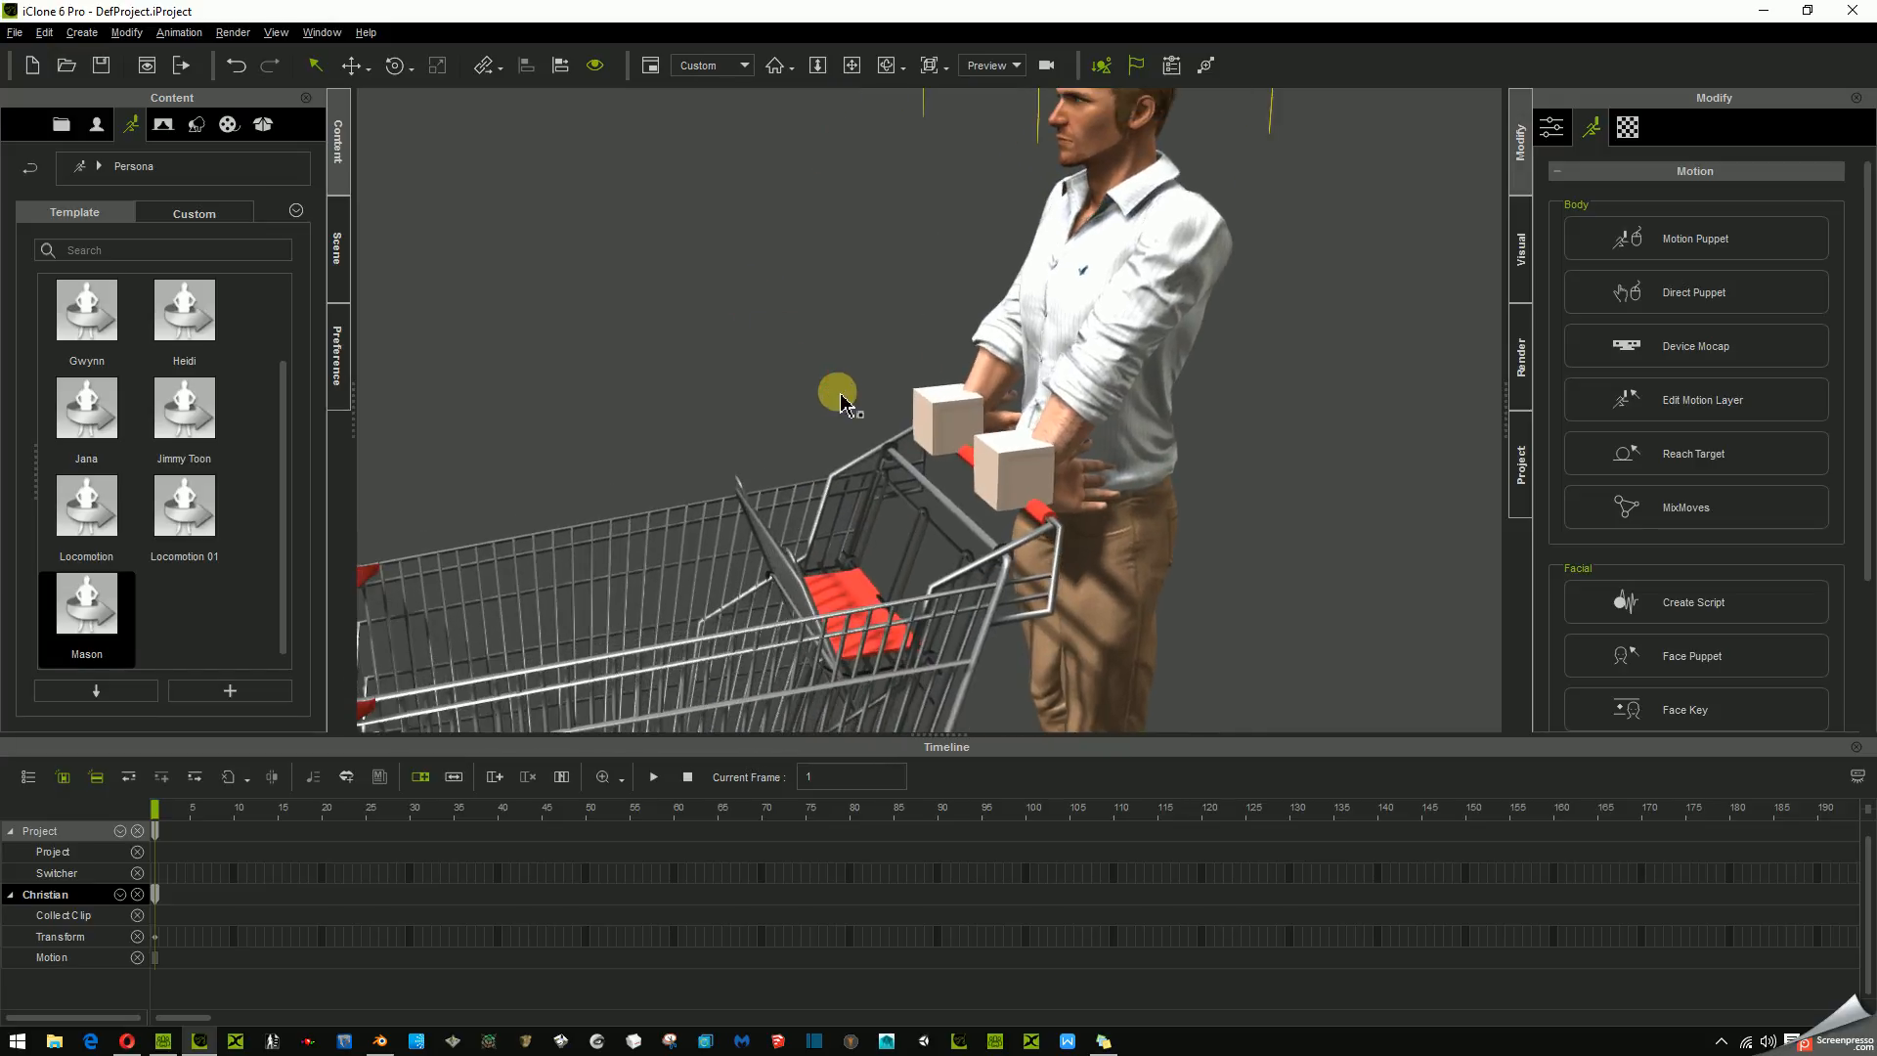
click(935, 425)
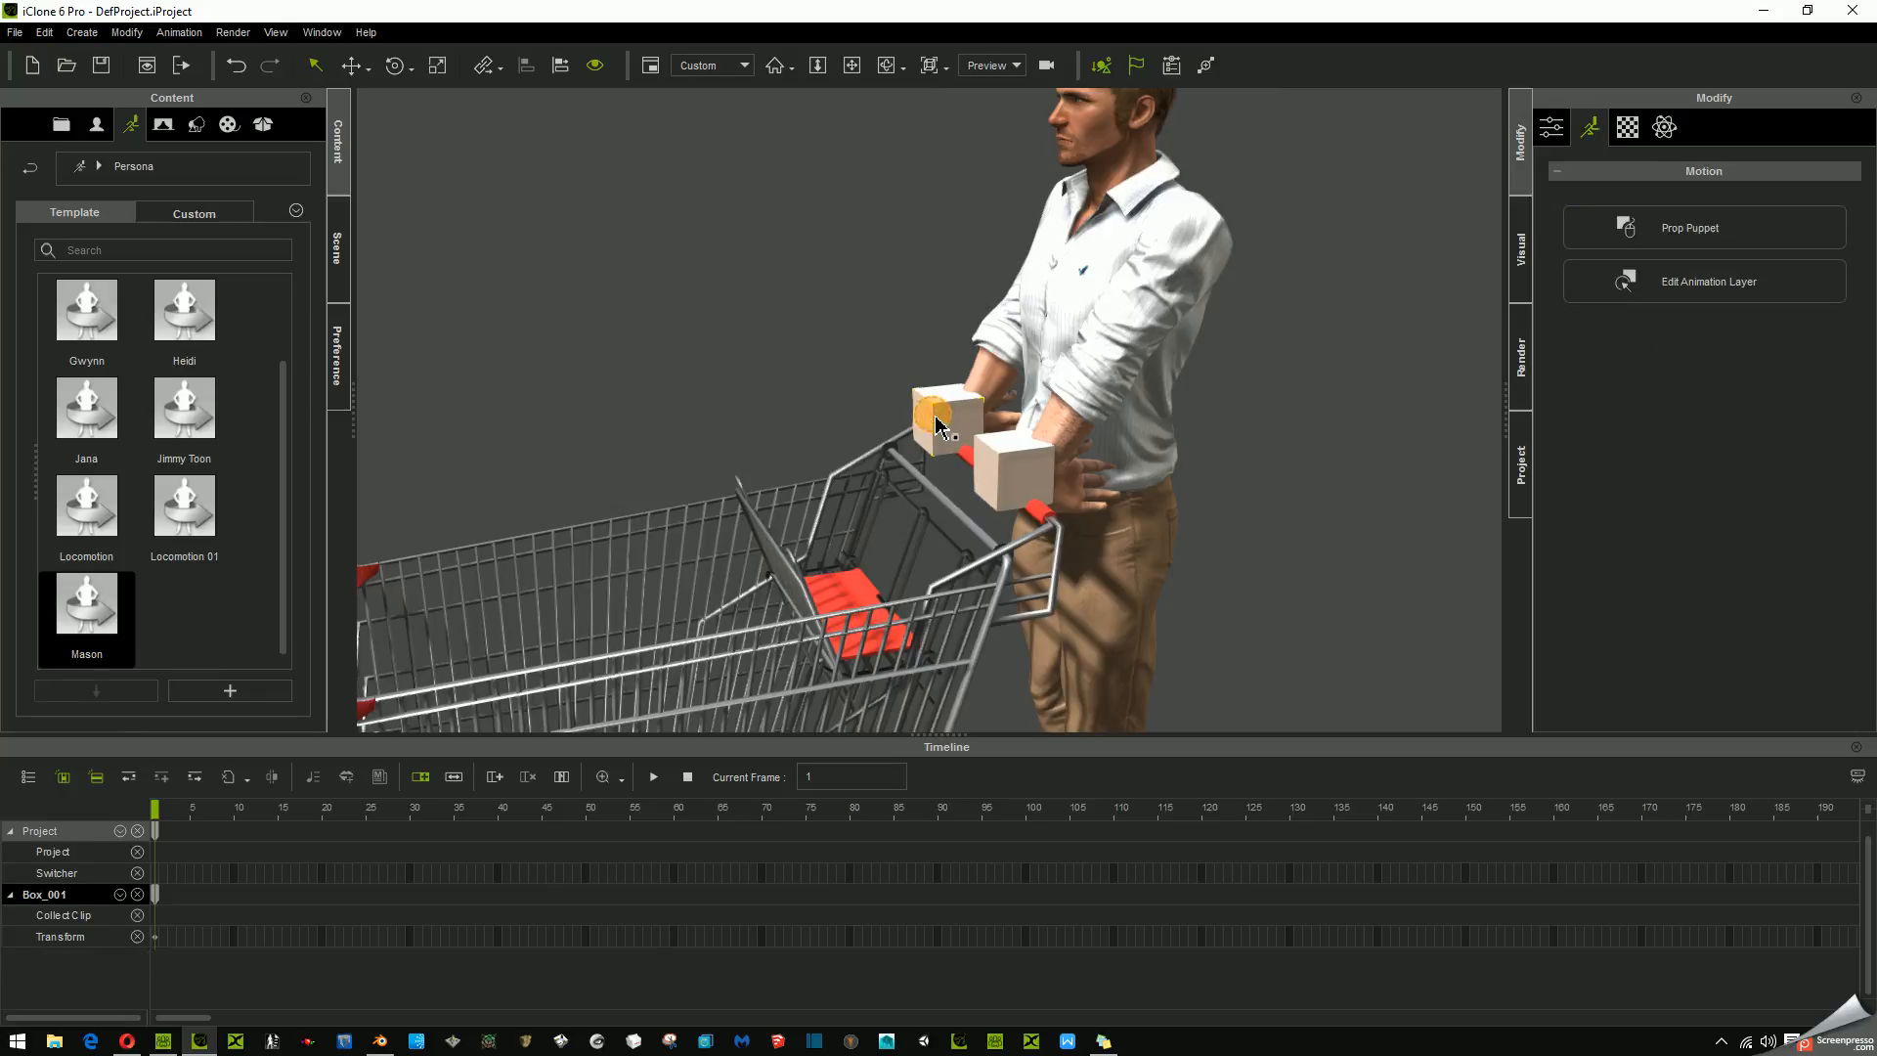
ctrl+click(1010, 479)
click(395, 66)
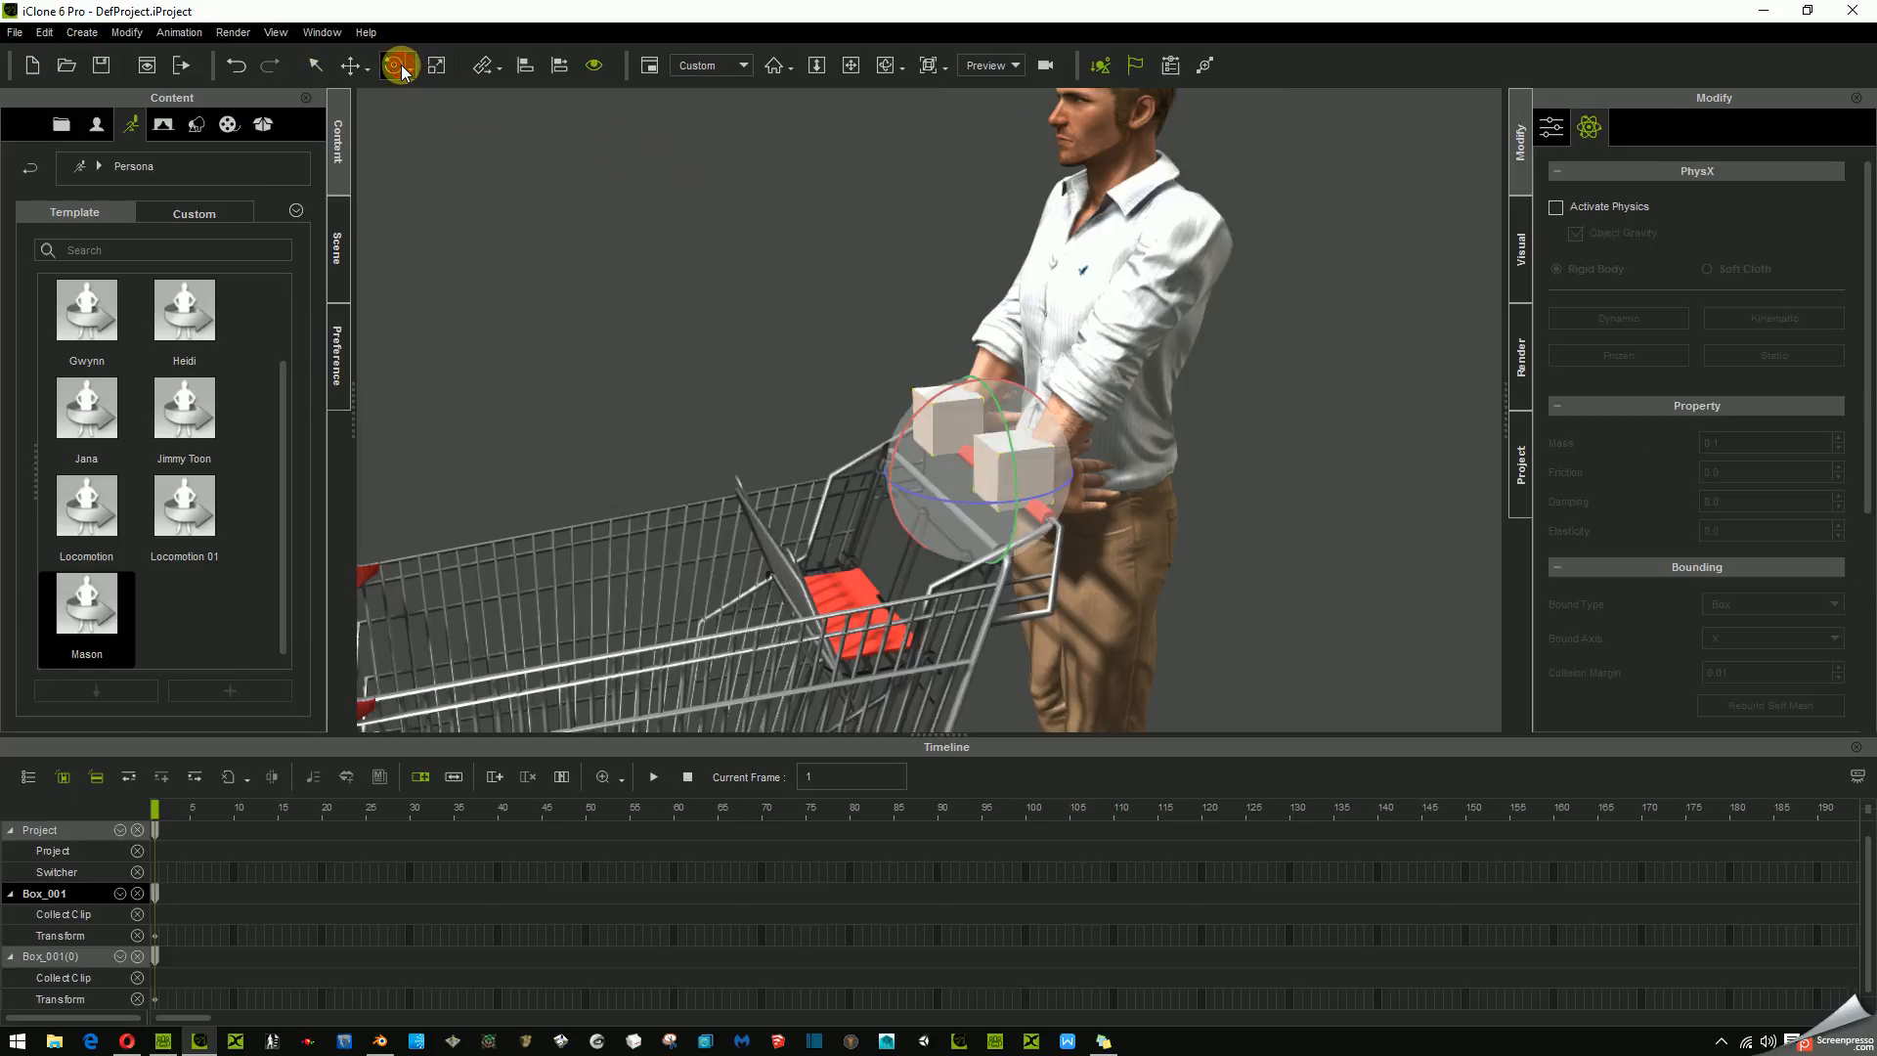
drag(907, 426, 1059, 330)
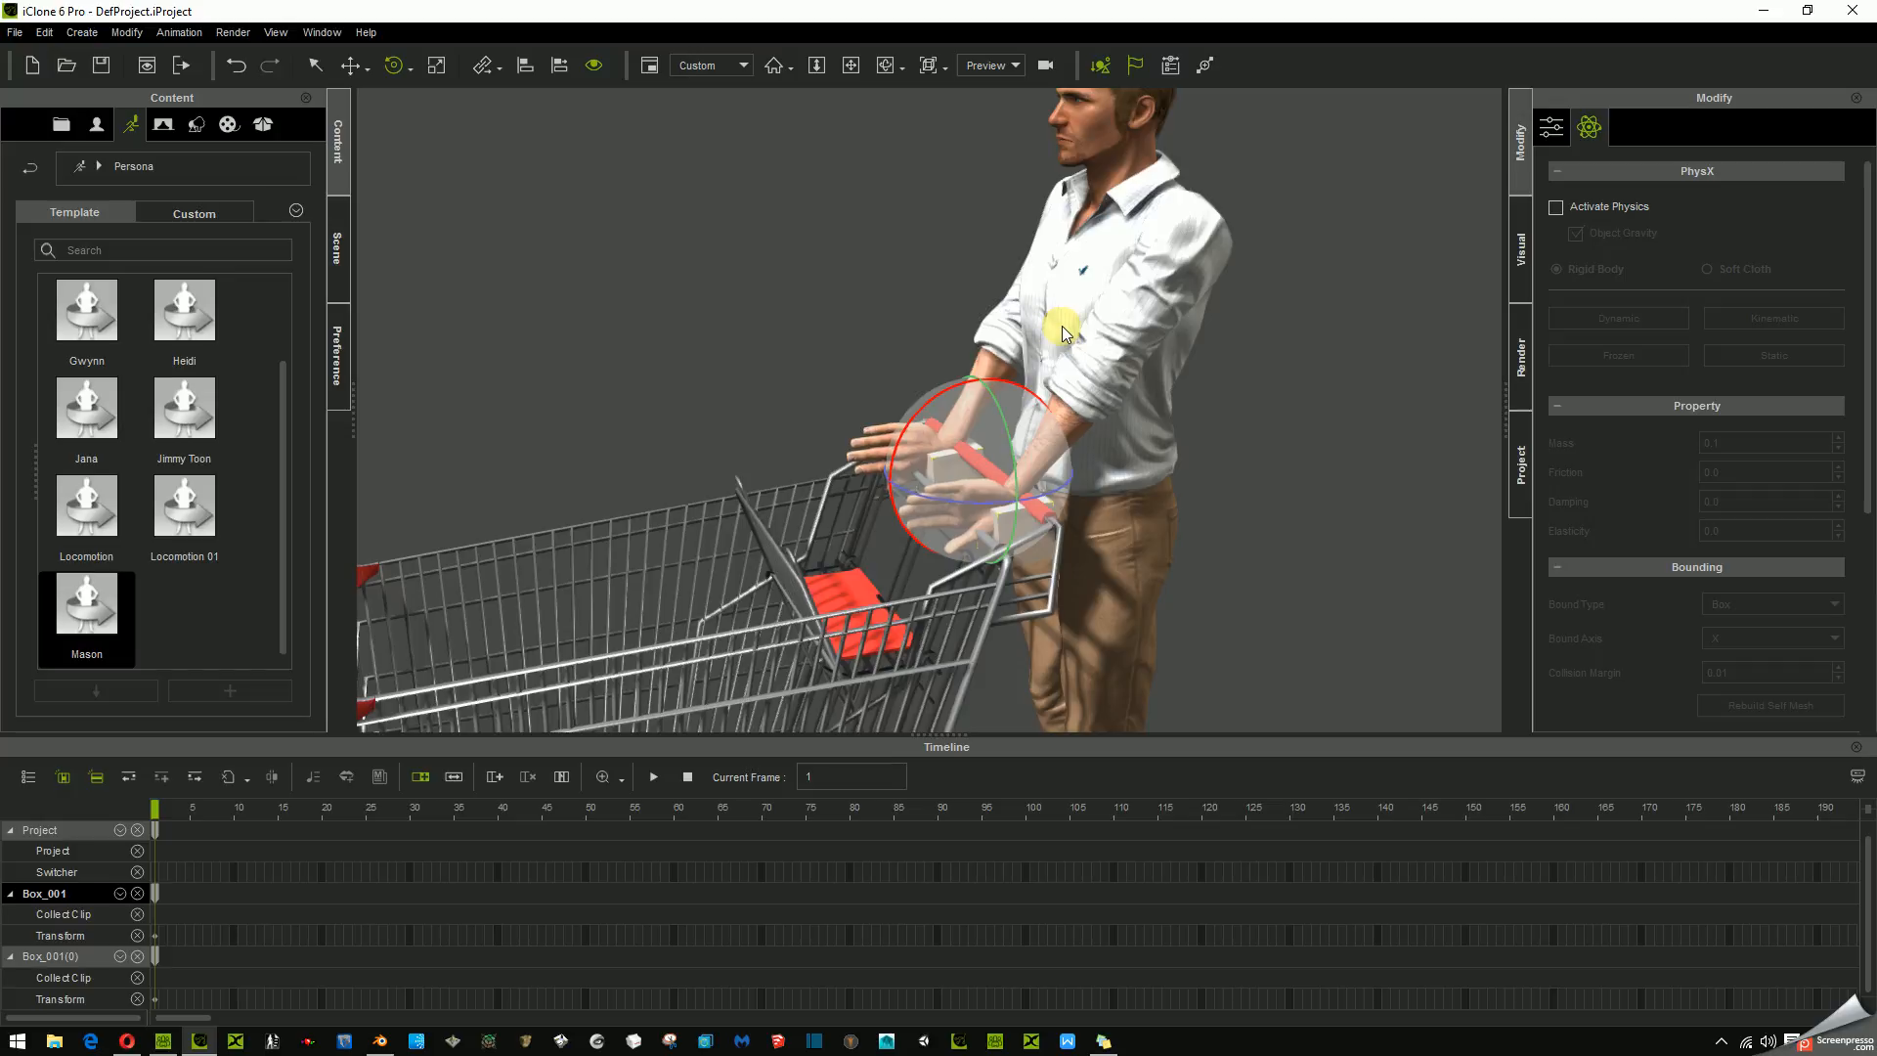
- Rotate each handle box individually to turn the character's palms down over the handle
click(944, 467)
drag(947, 466, 982, 362)
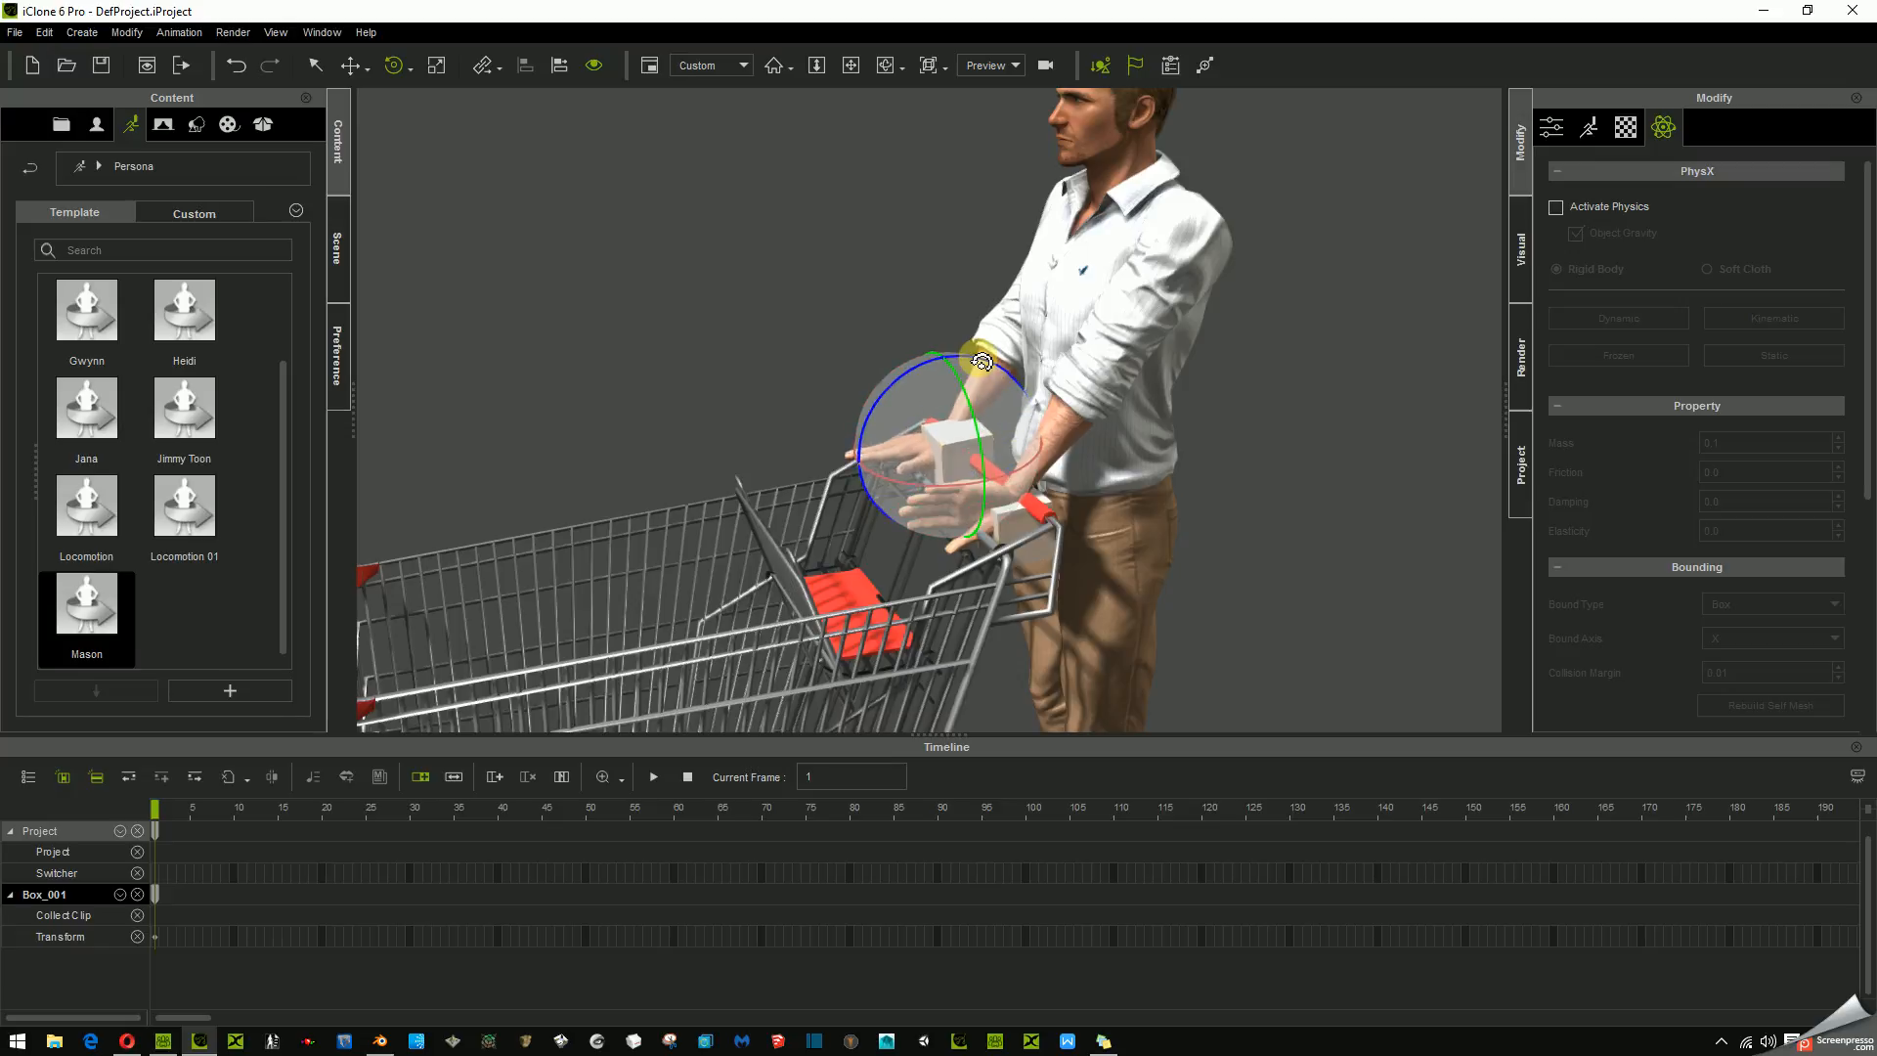
click(1014, 515)
drag(1036, 447, 1042, 536)
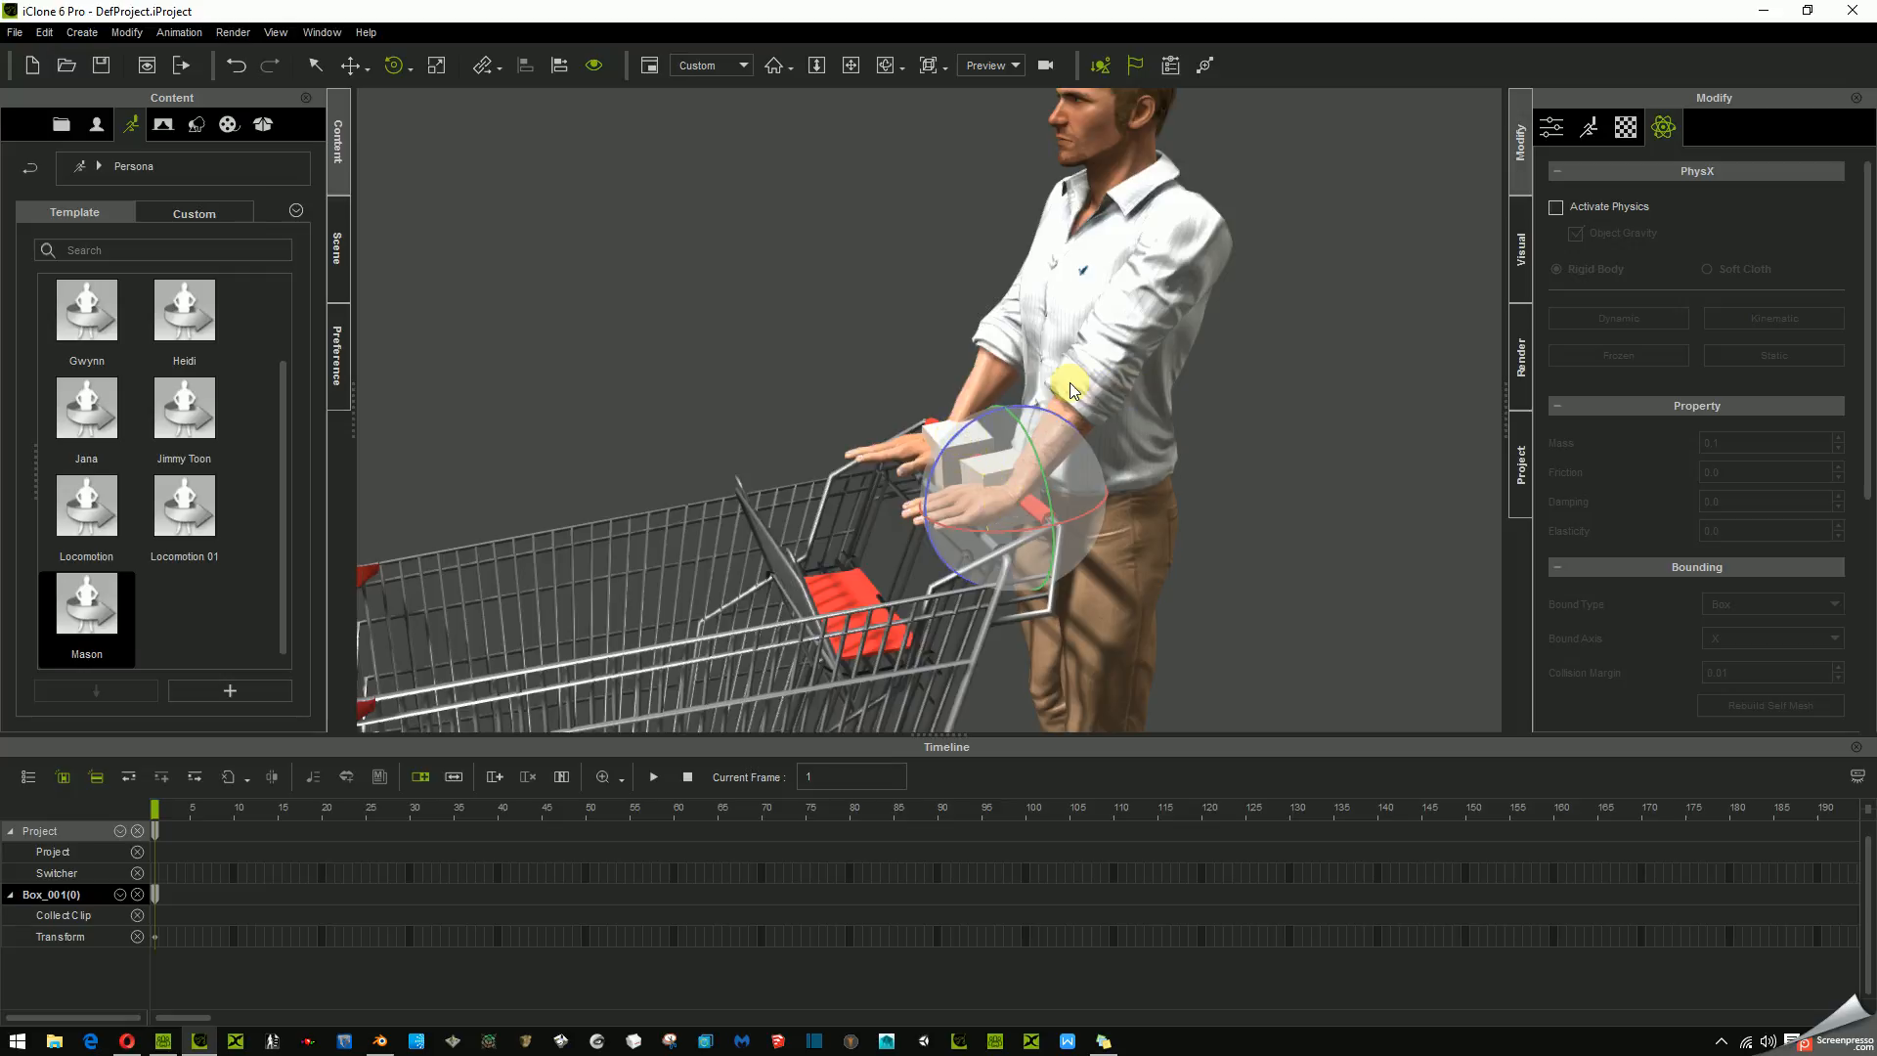
- Move both handle boxes together back toward the character so his hands rest over the cart's red handle
ctrl+click(936, 431)
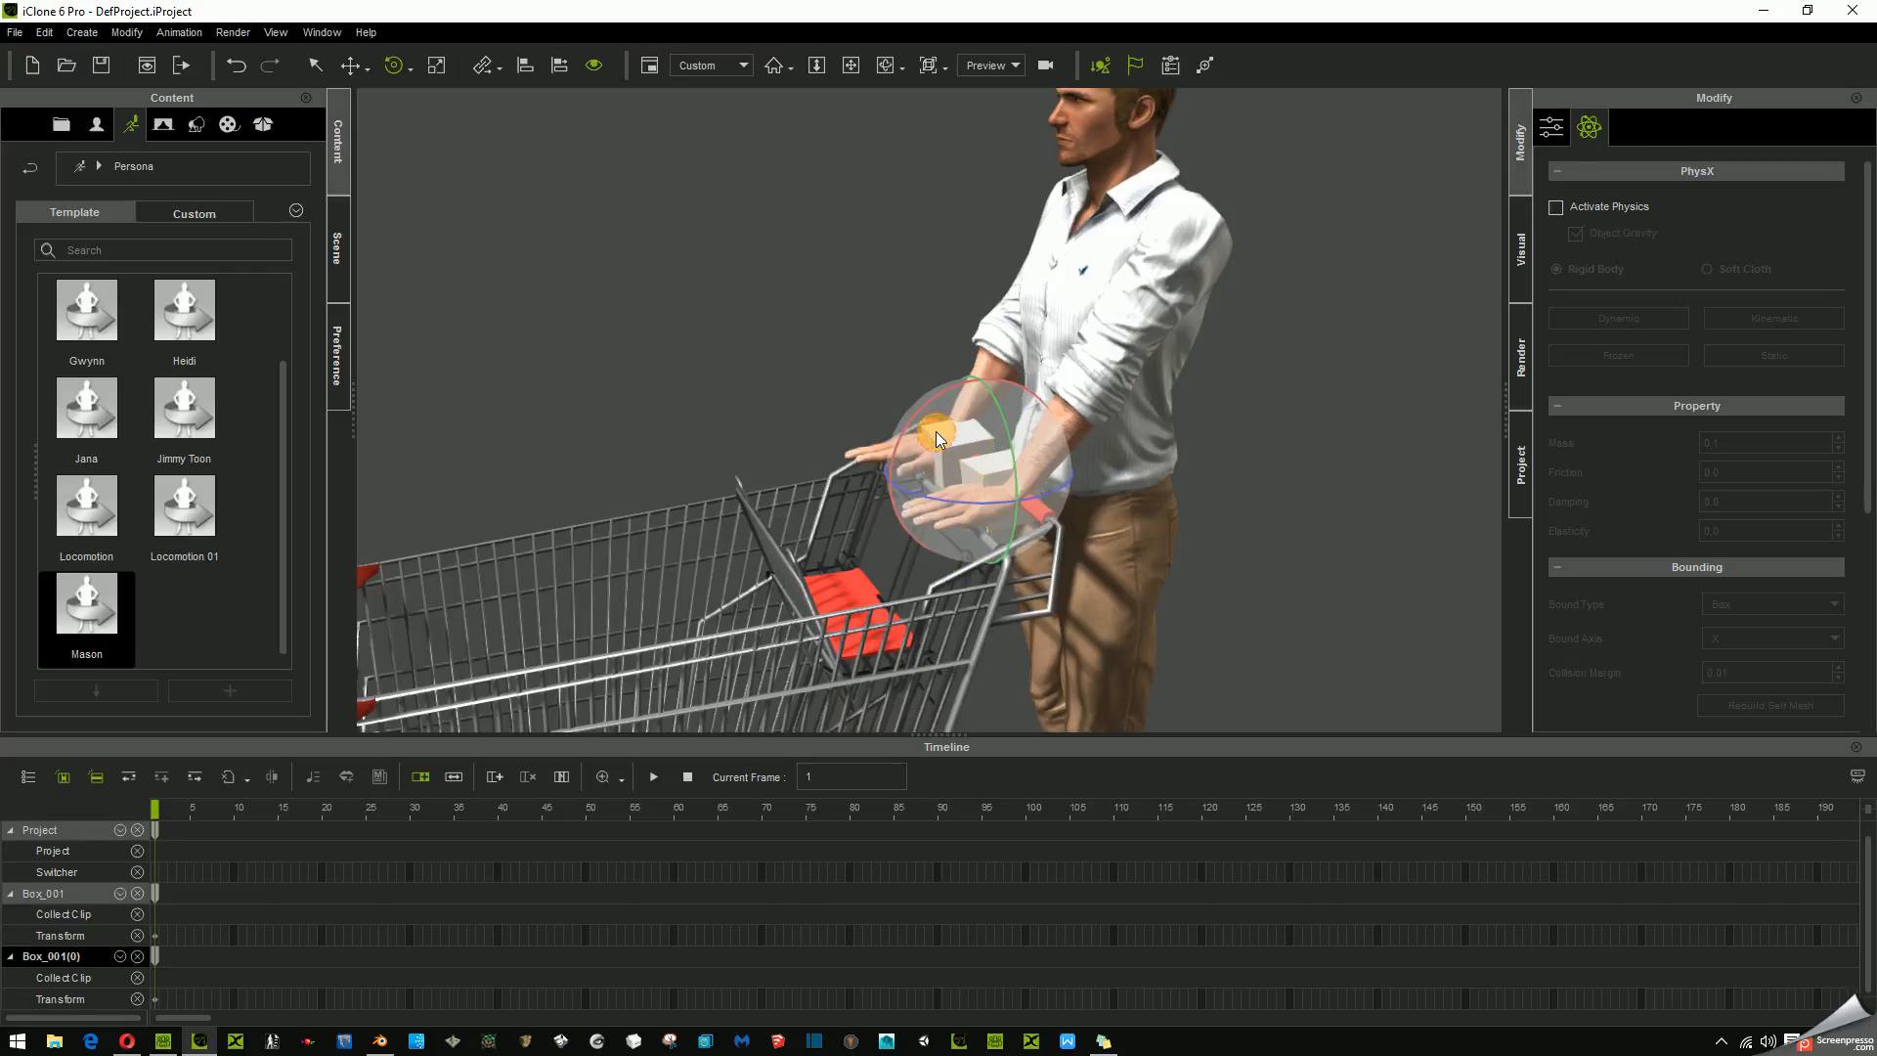
click(348, 67)
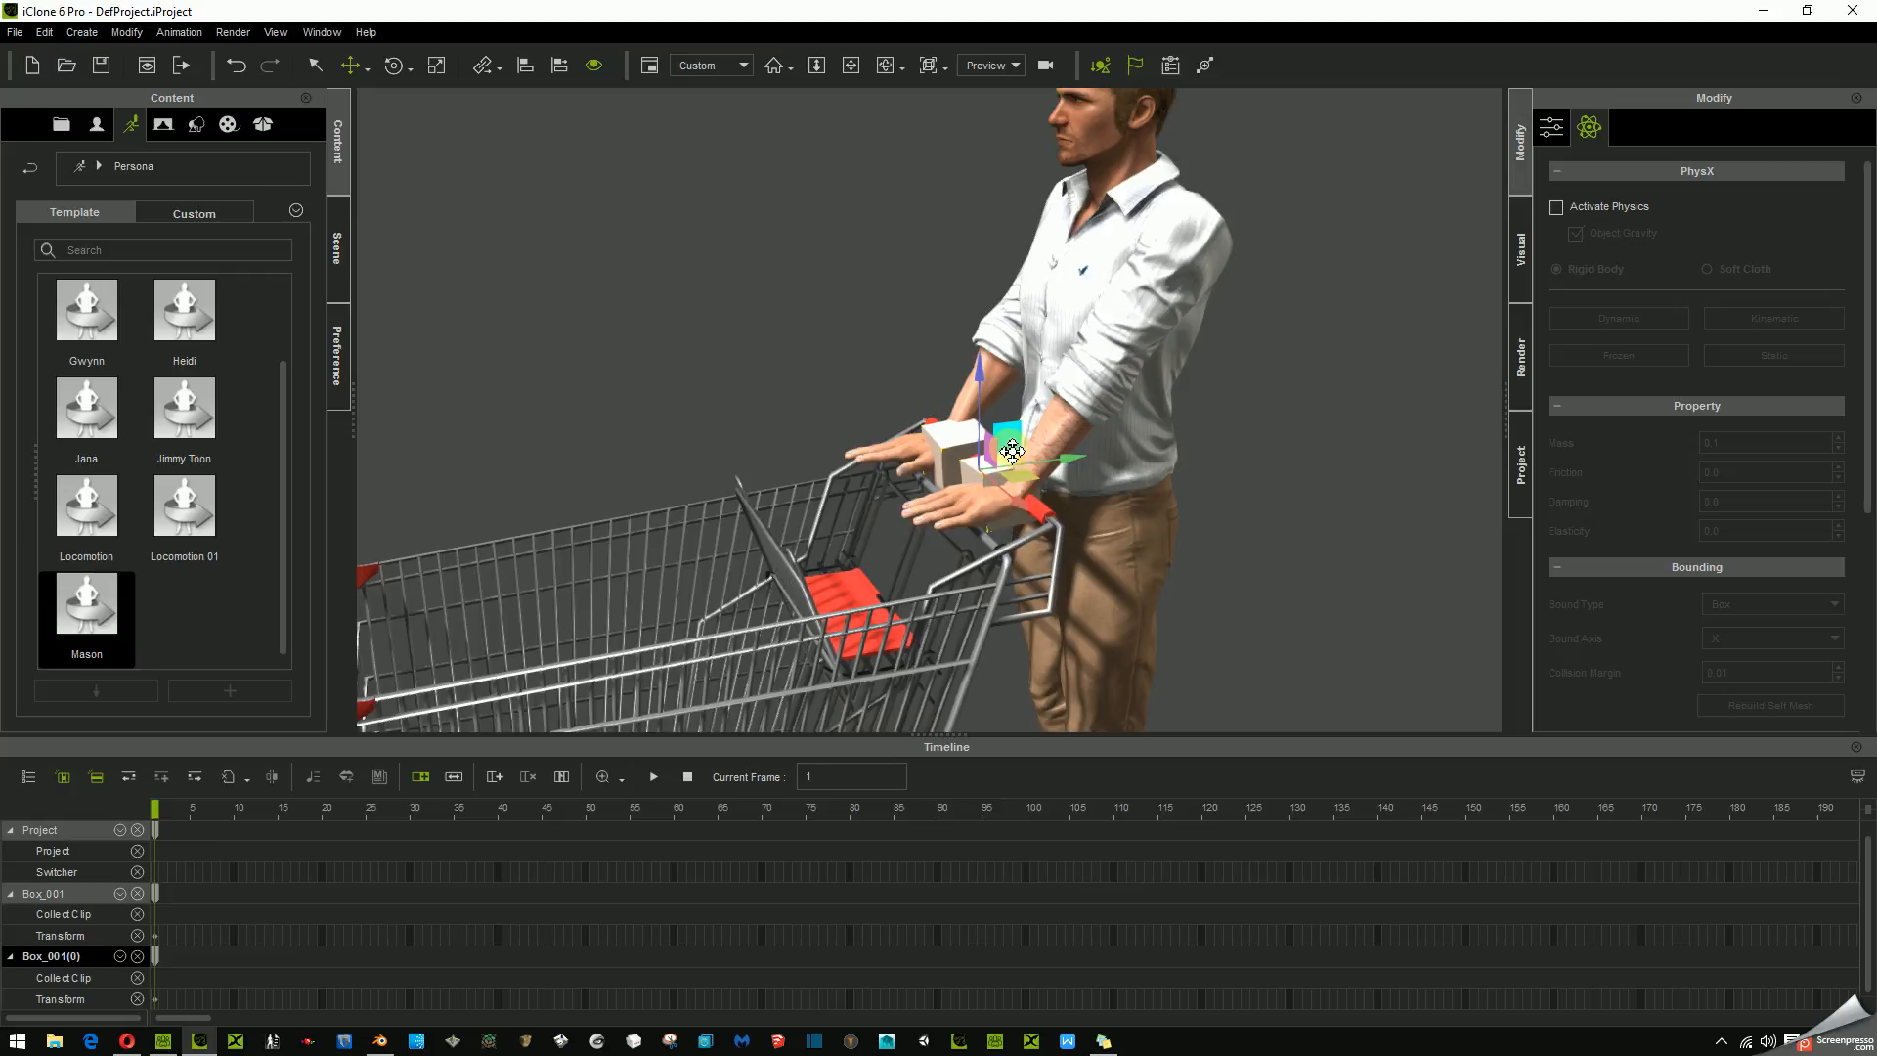
drag(1043, 434, 1070, 433)
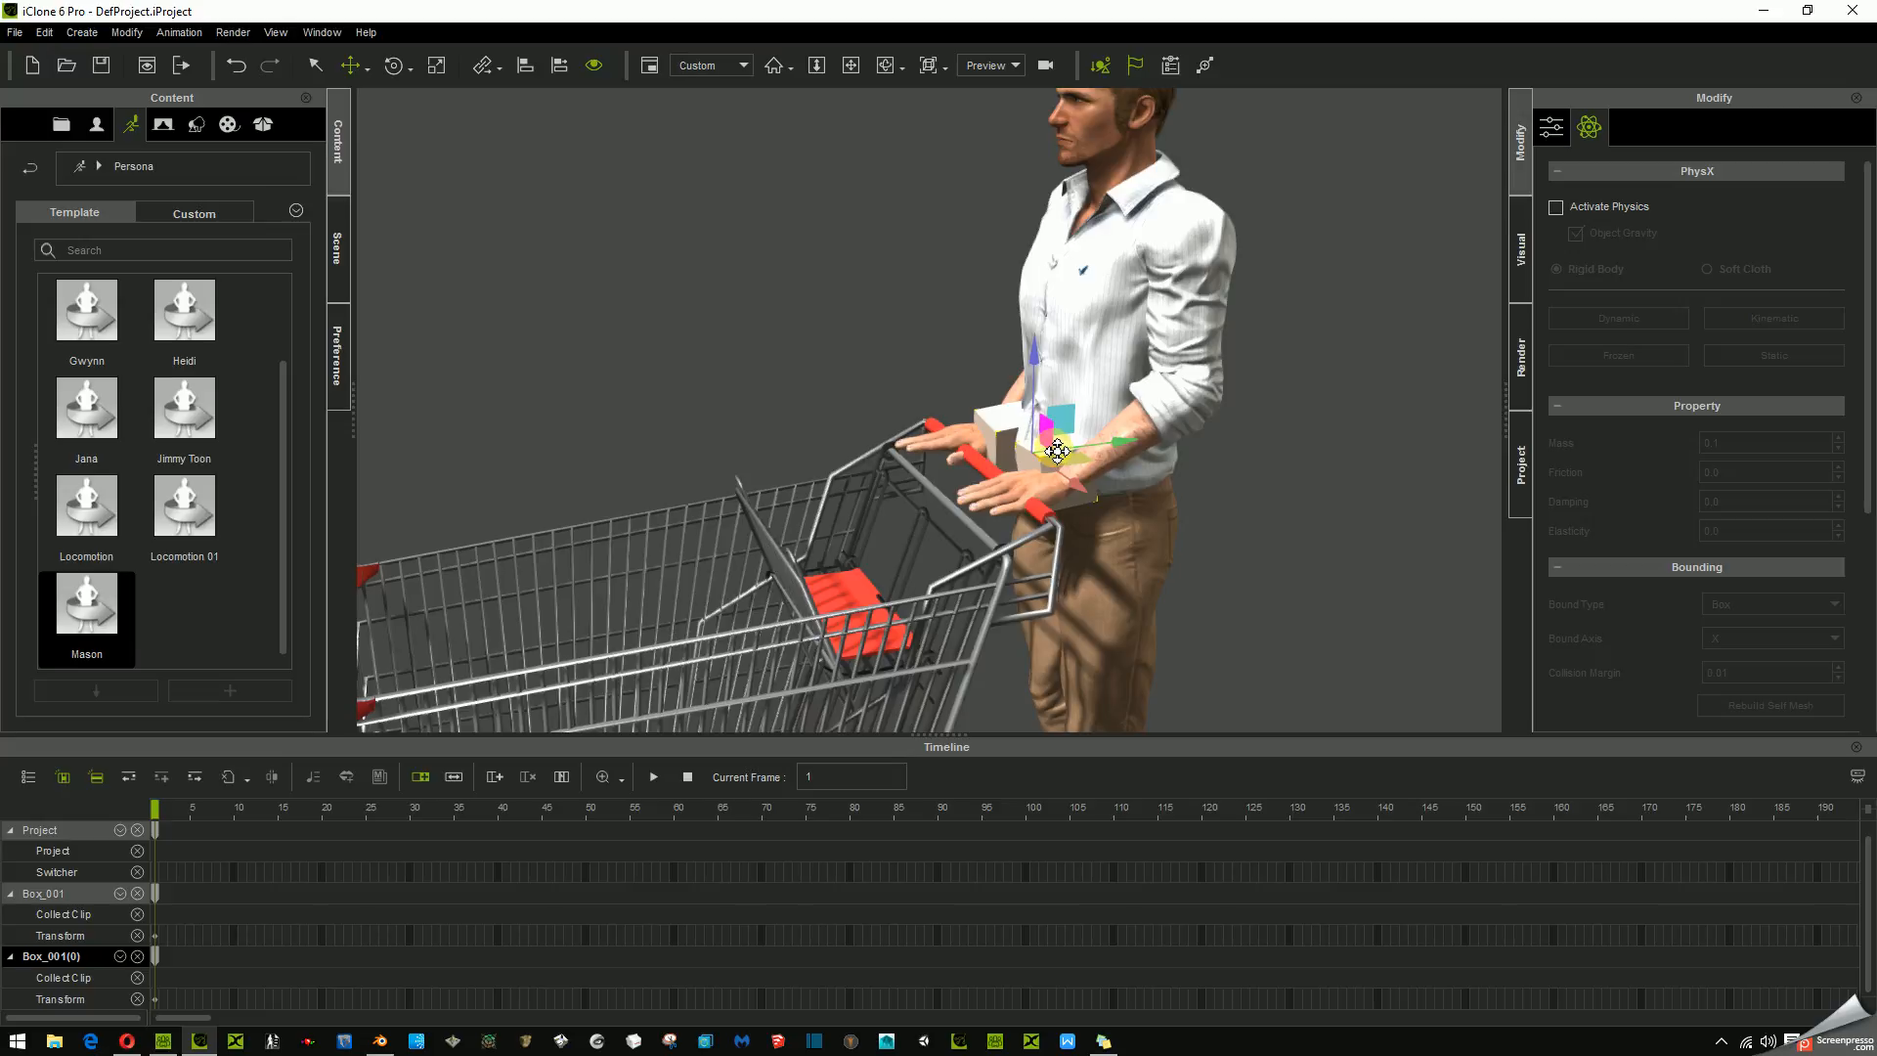
- Link the shopping cart to the character by picking his body as the parent
scroll(1057, 452, down, 5)
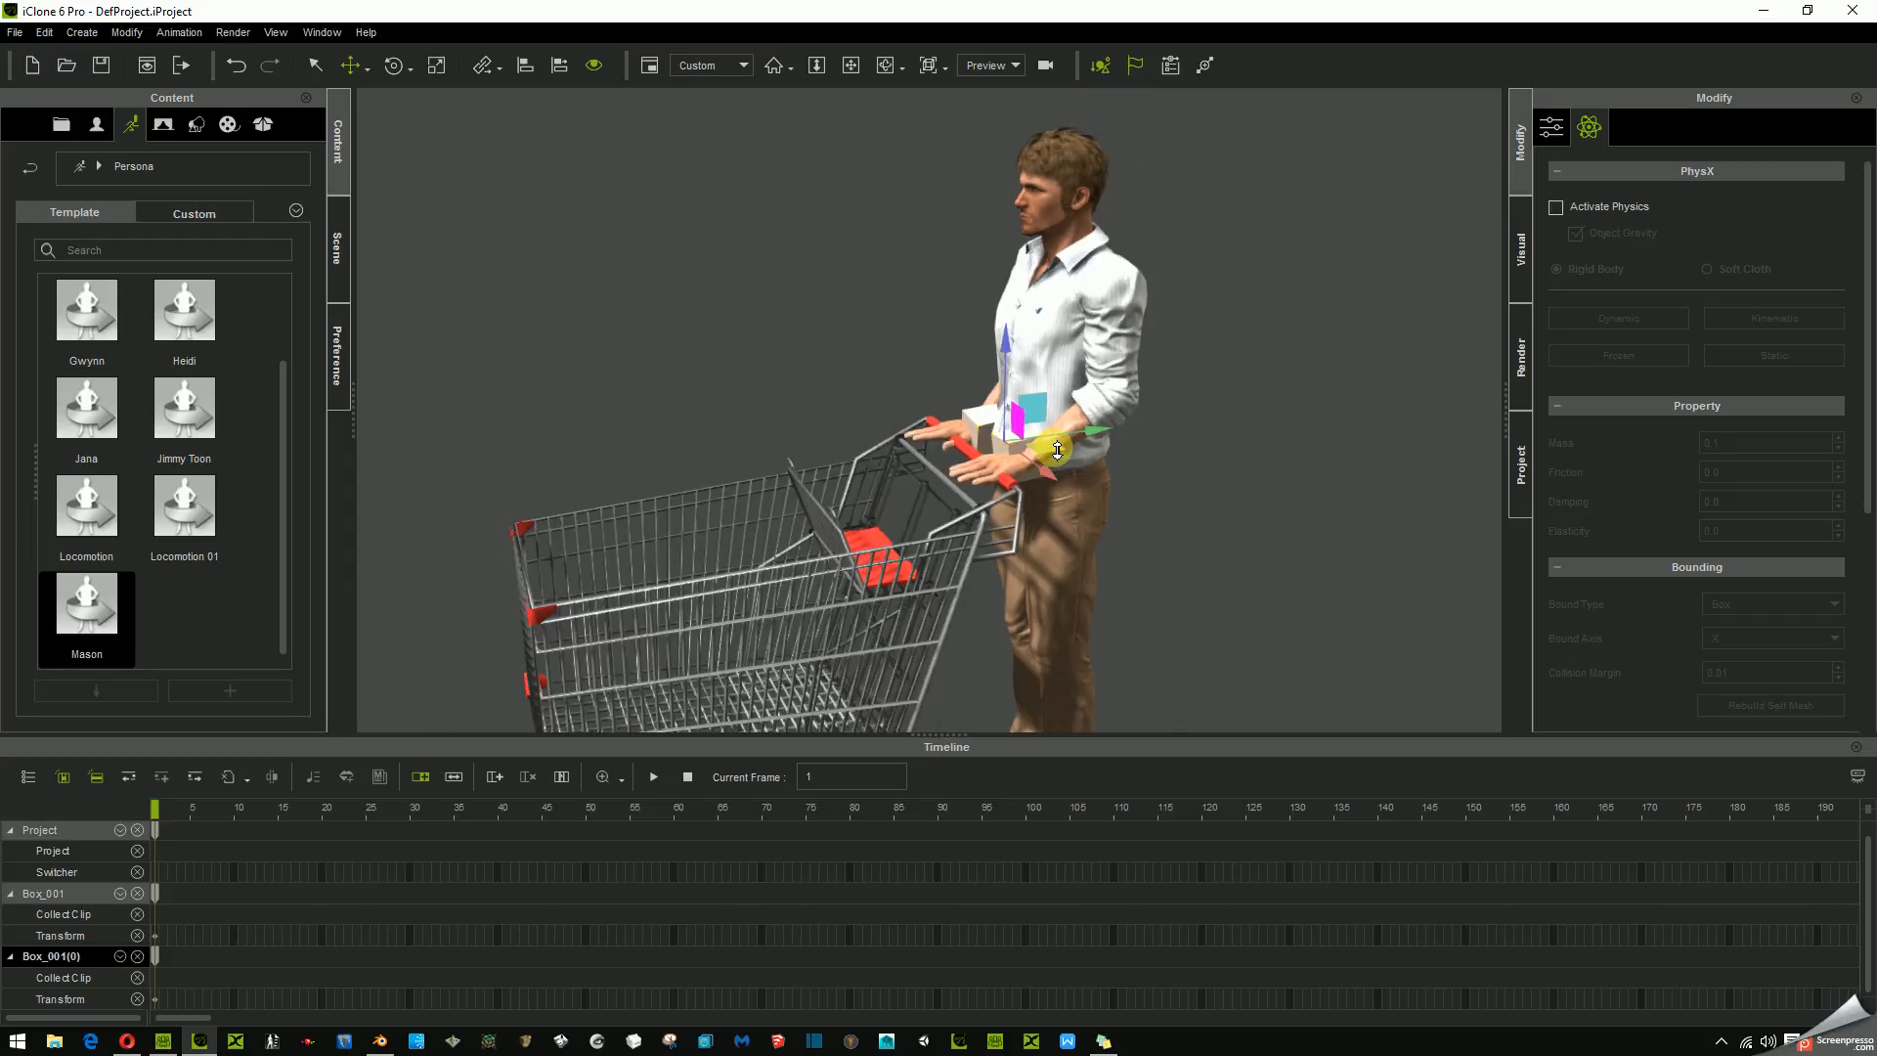
scroll(1053, 457, down, 3)
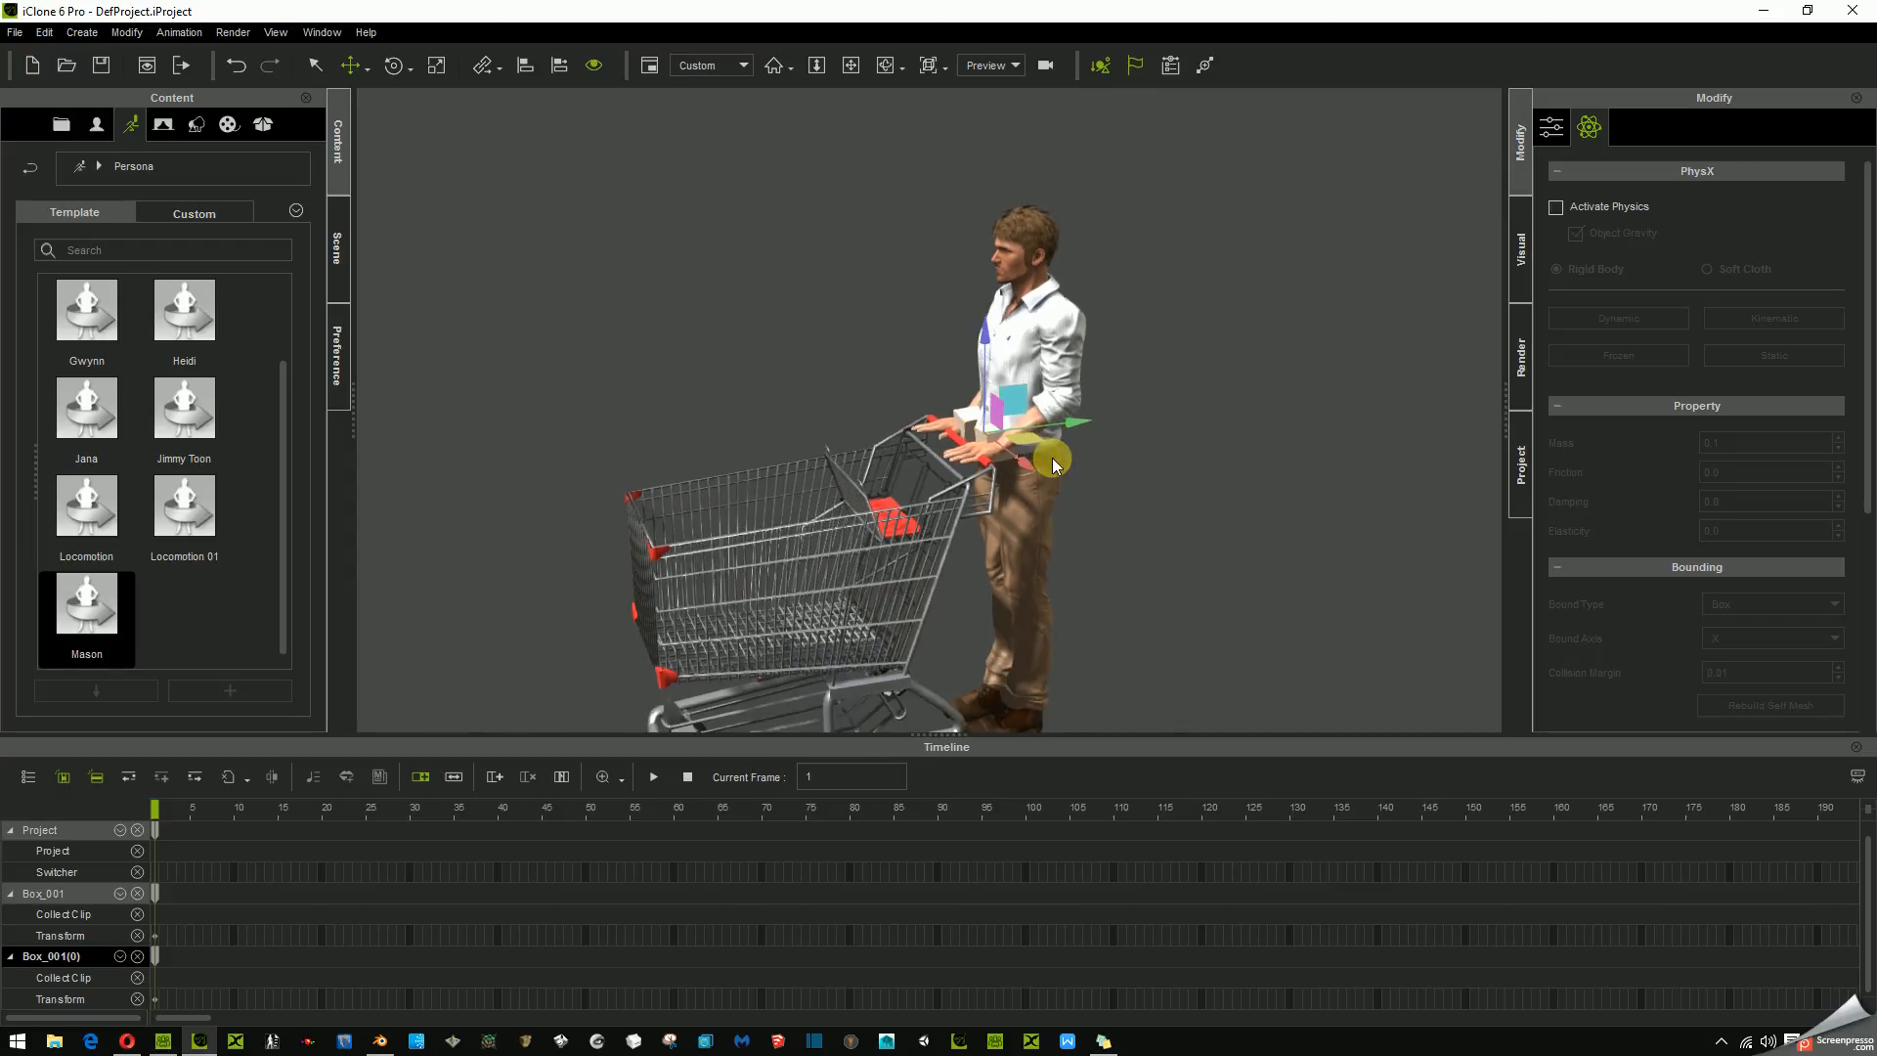
middle_drag(999, 507, 1057, 454)
right_drag(1057, 453, 1078, 628)
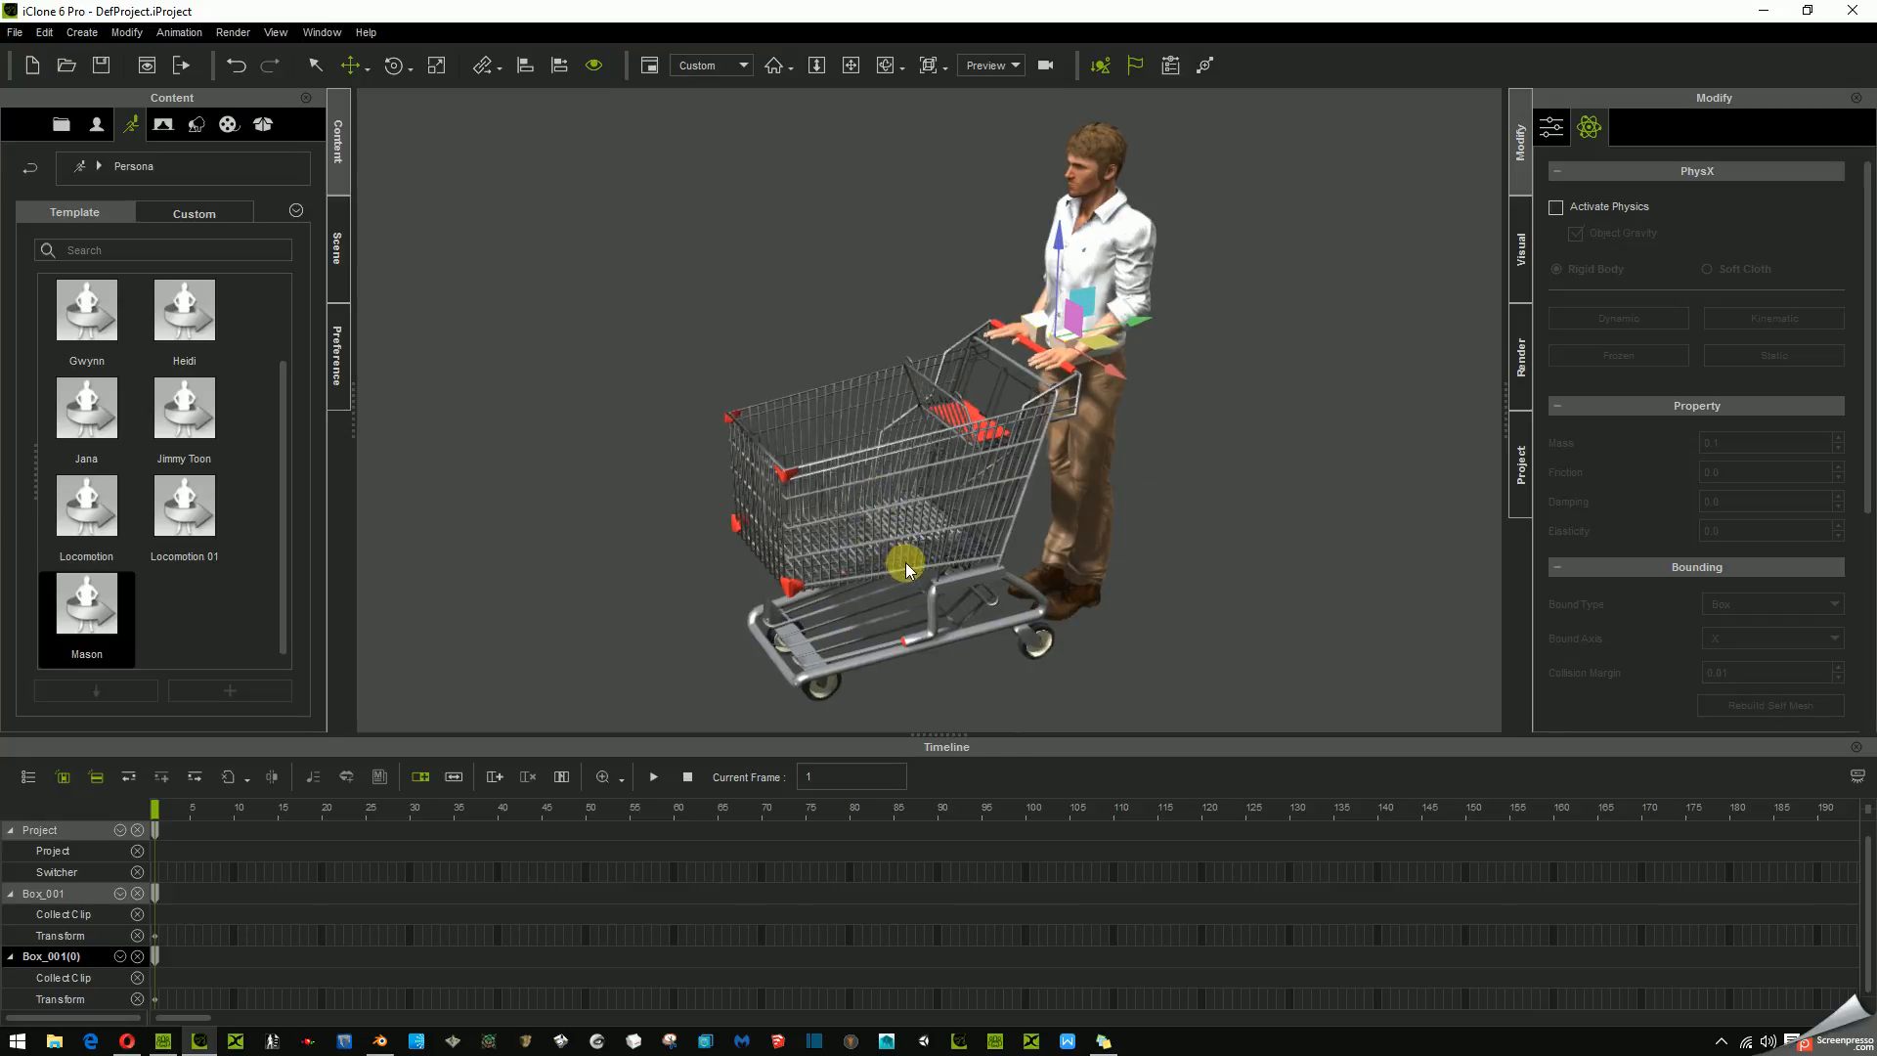
click(954, 579)
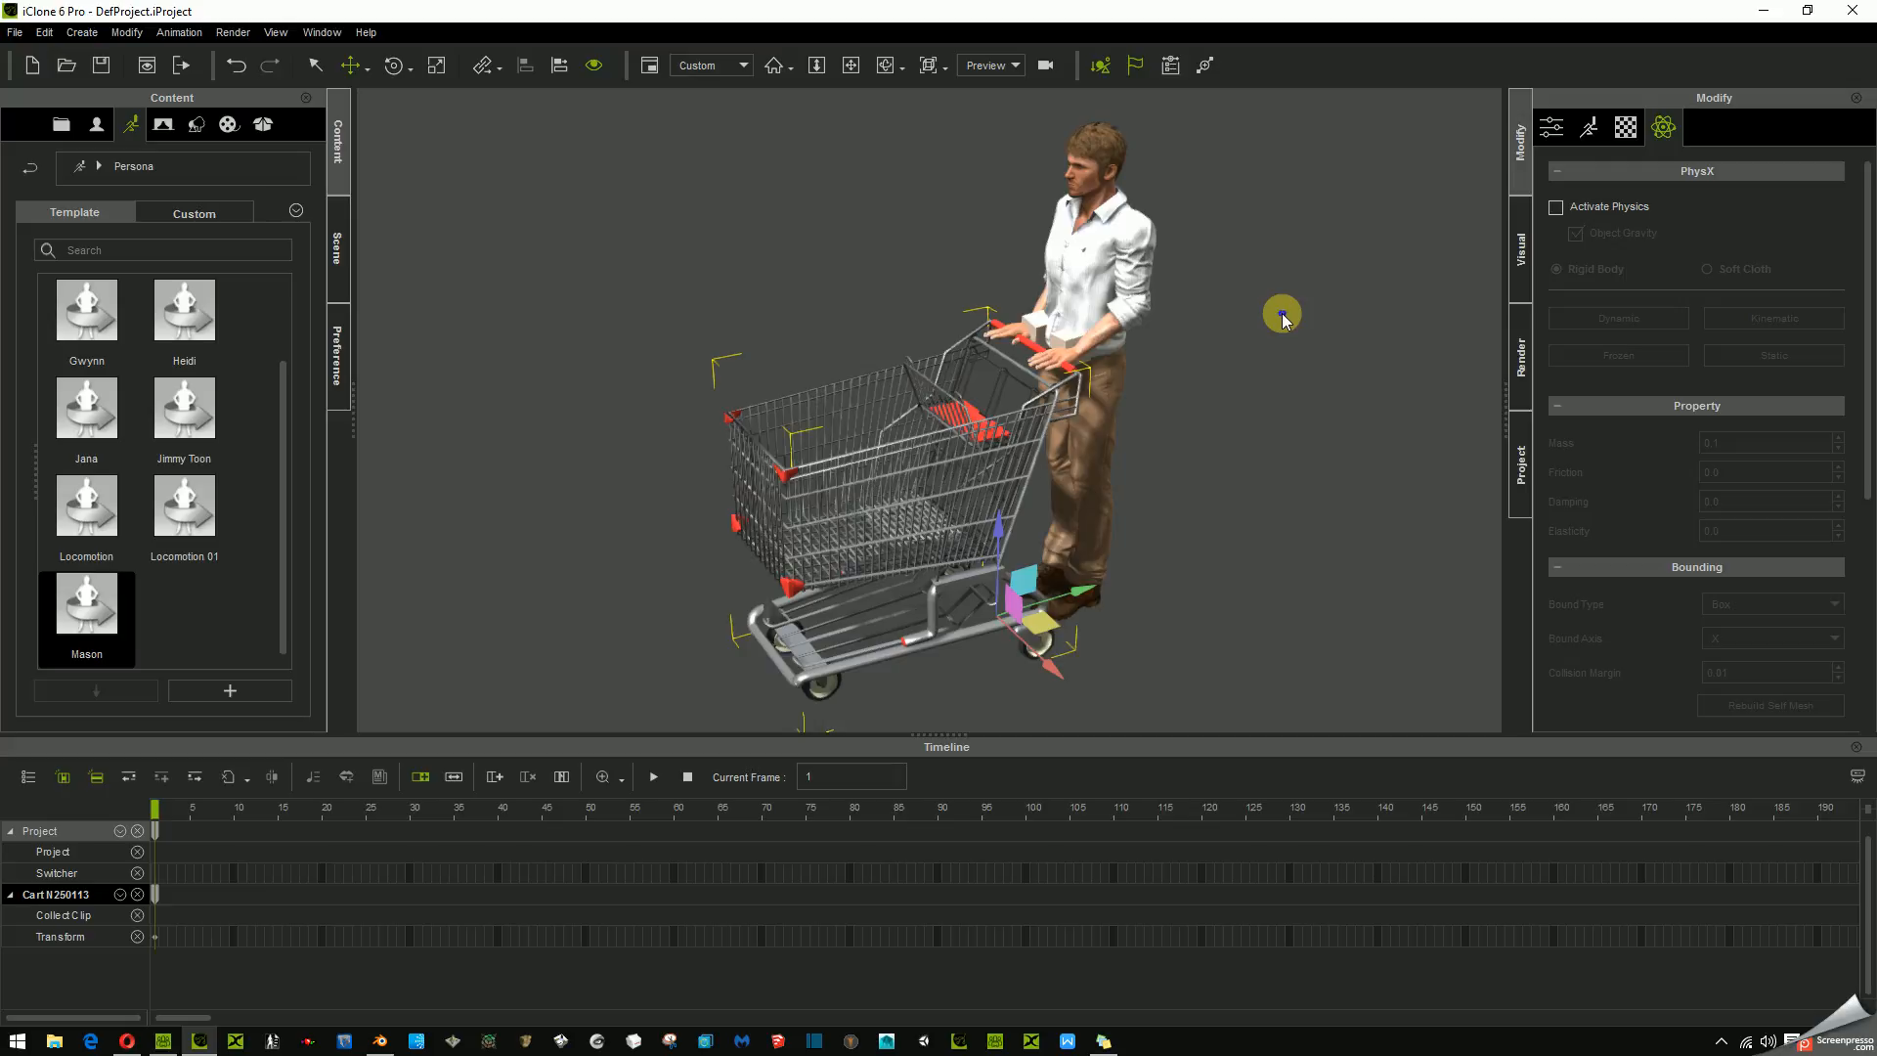
right_click(1288, 321)
mouse_move(1332, 400)
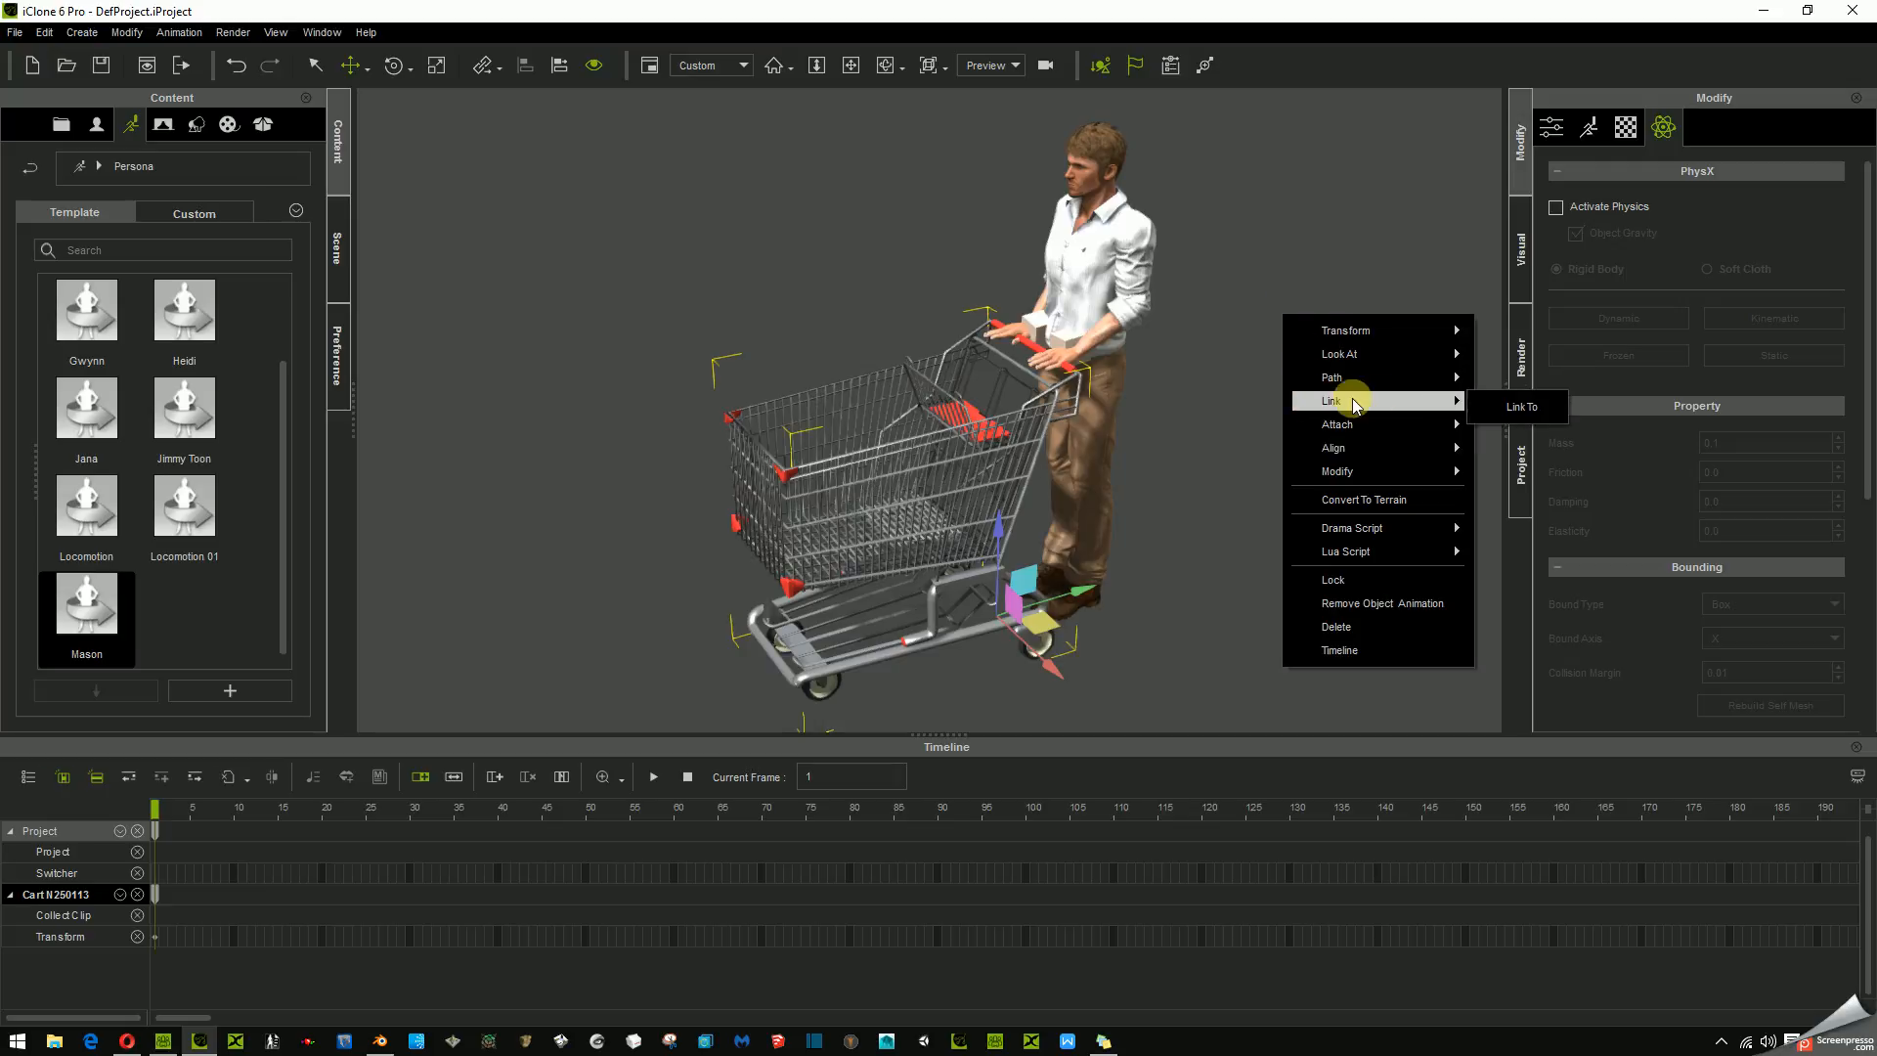
click(1515, 407)
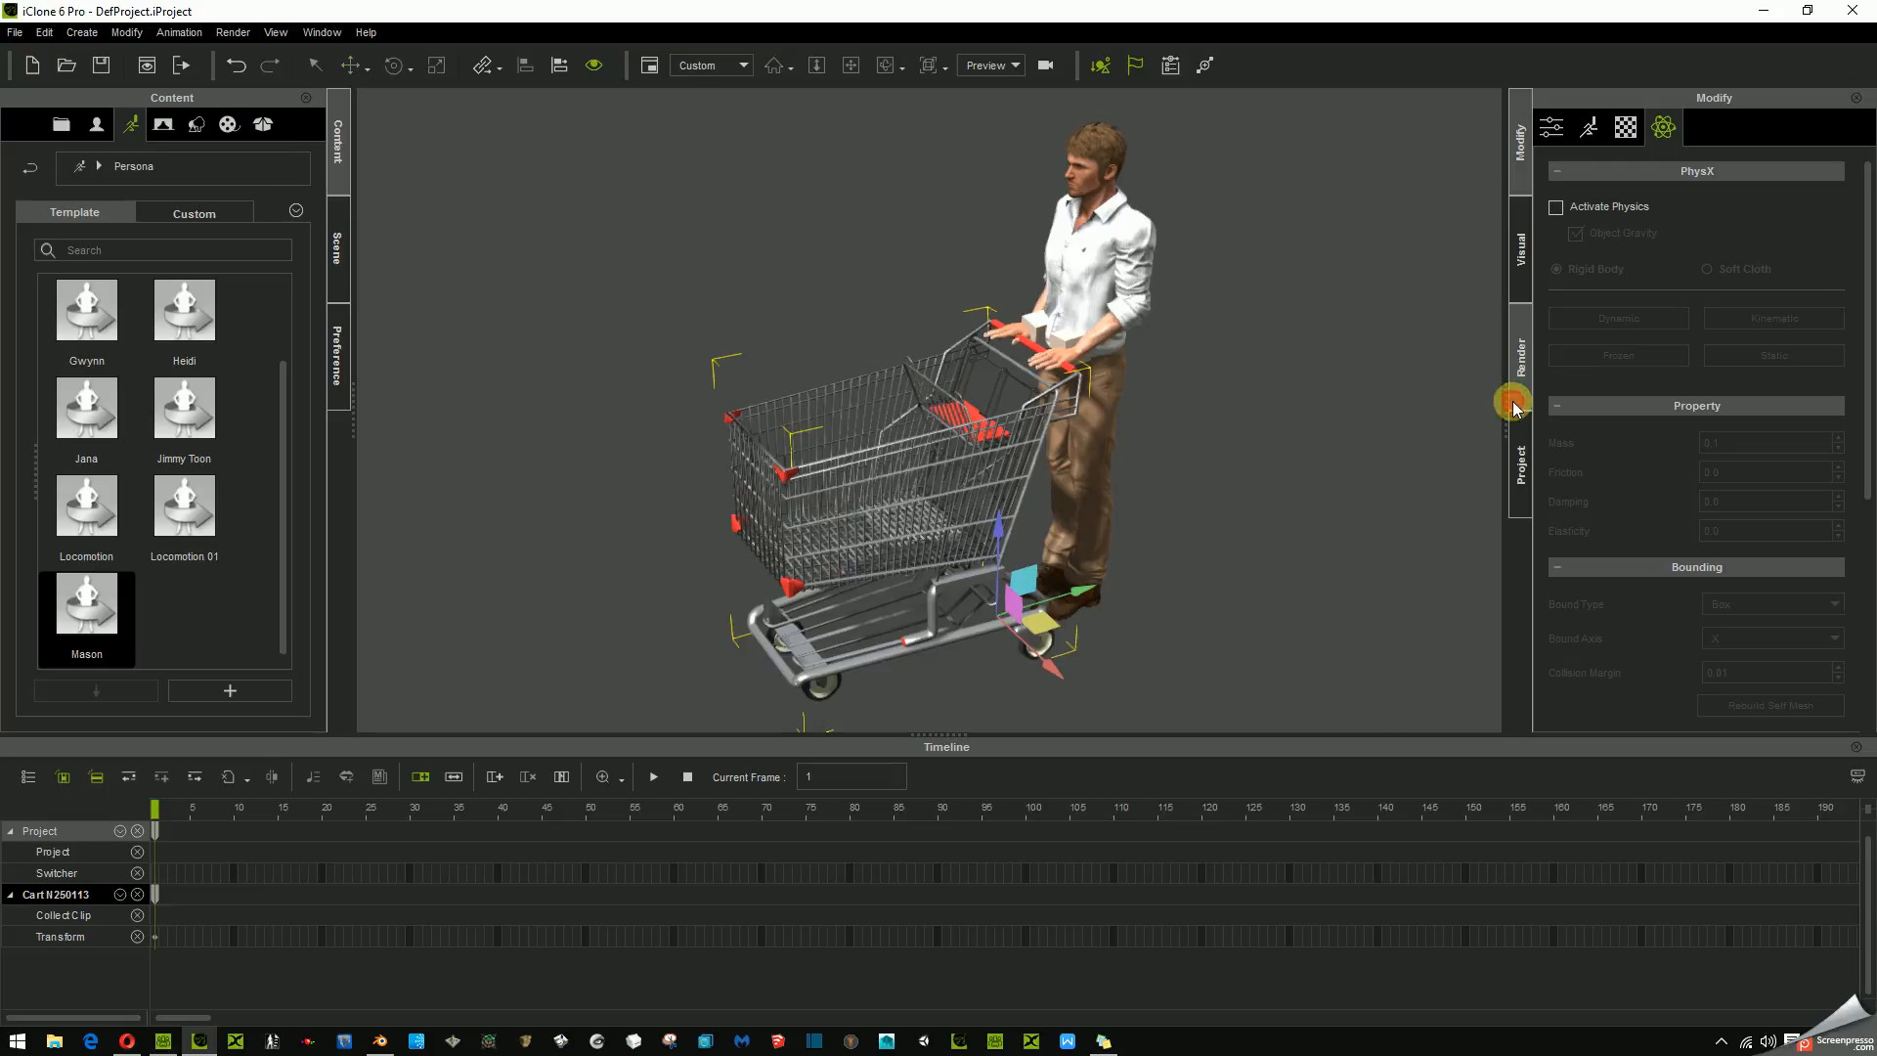
click(1107, 379)
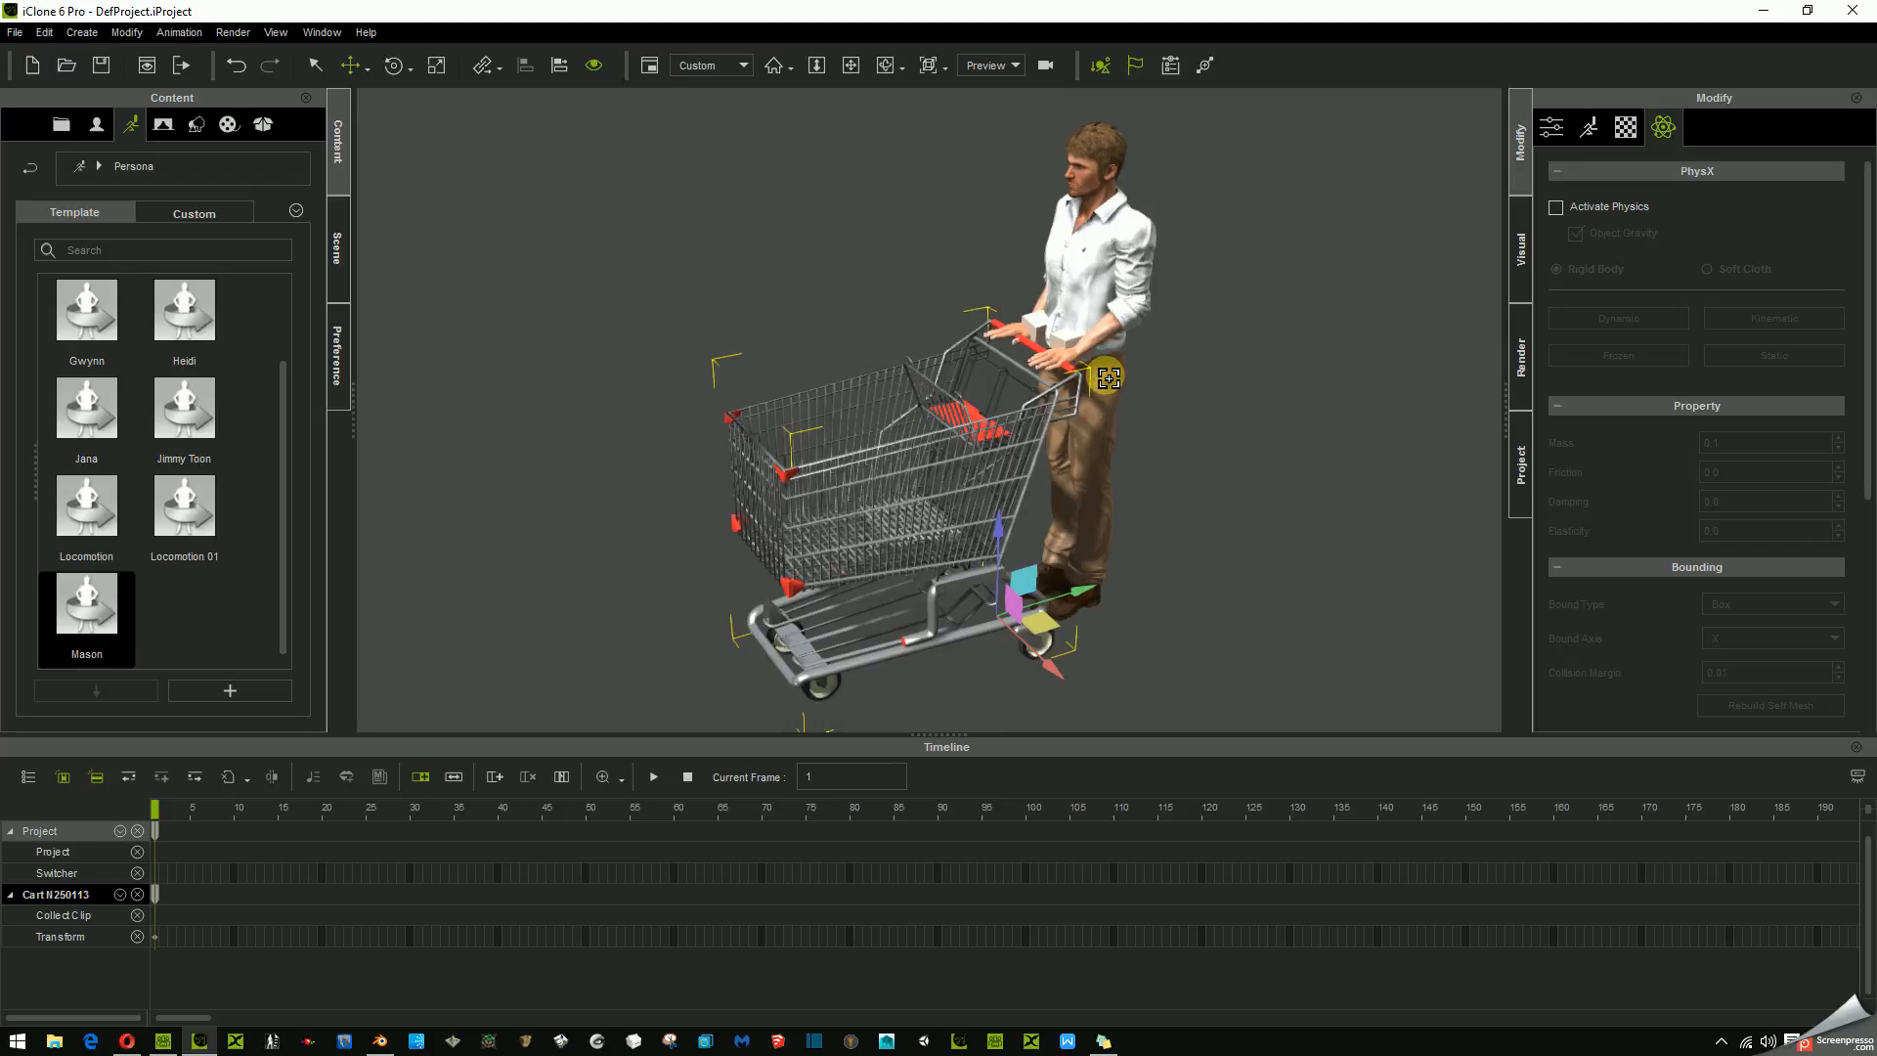
- Change the cart's linkage sub-node to RL_BoneRoot with alignment None
click(1551, 126)
drag(1867, 318, 1869, 396)
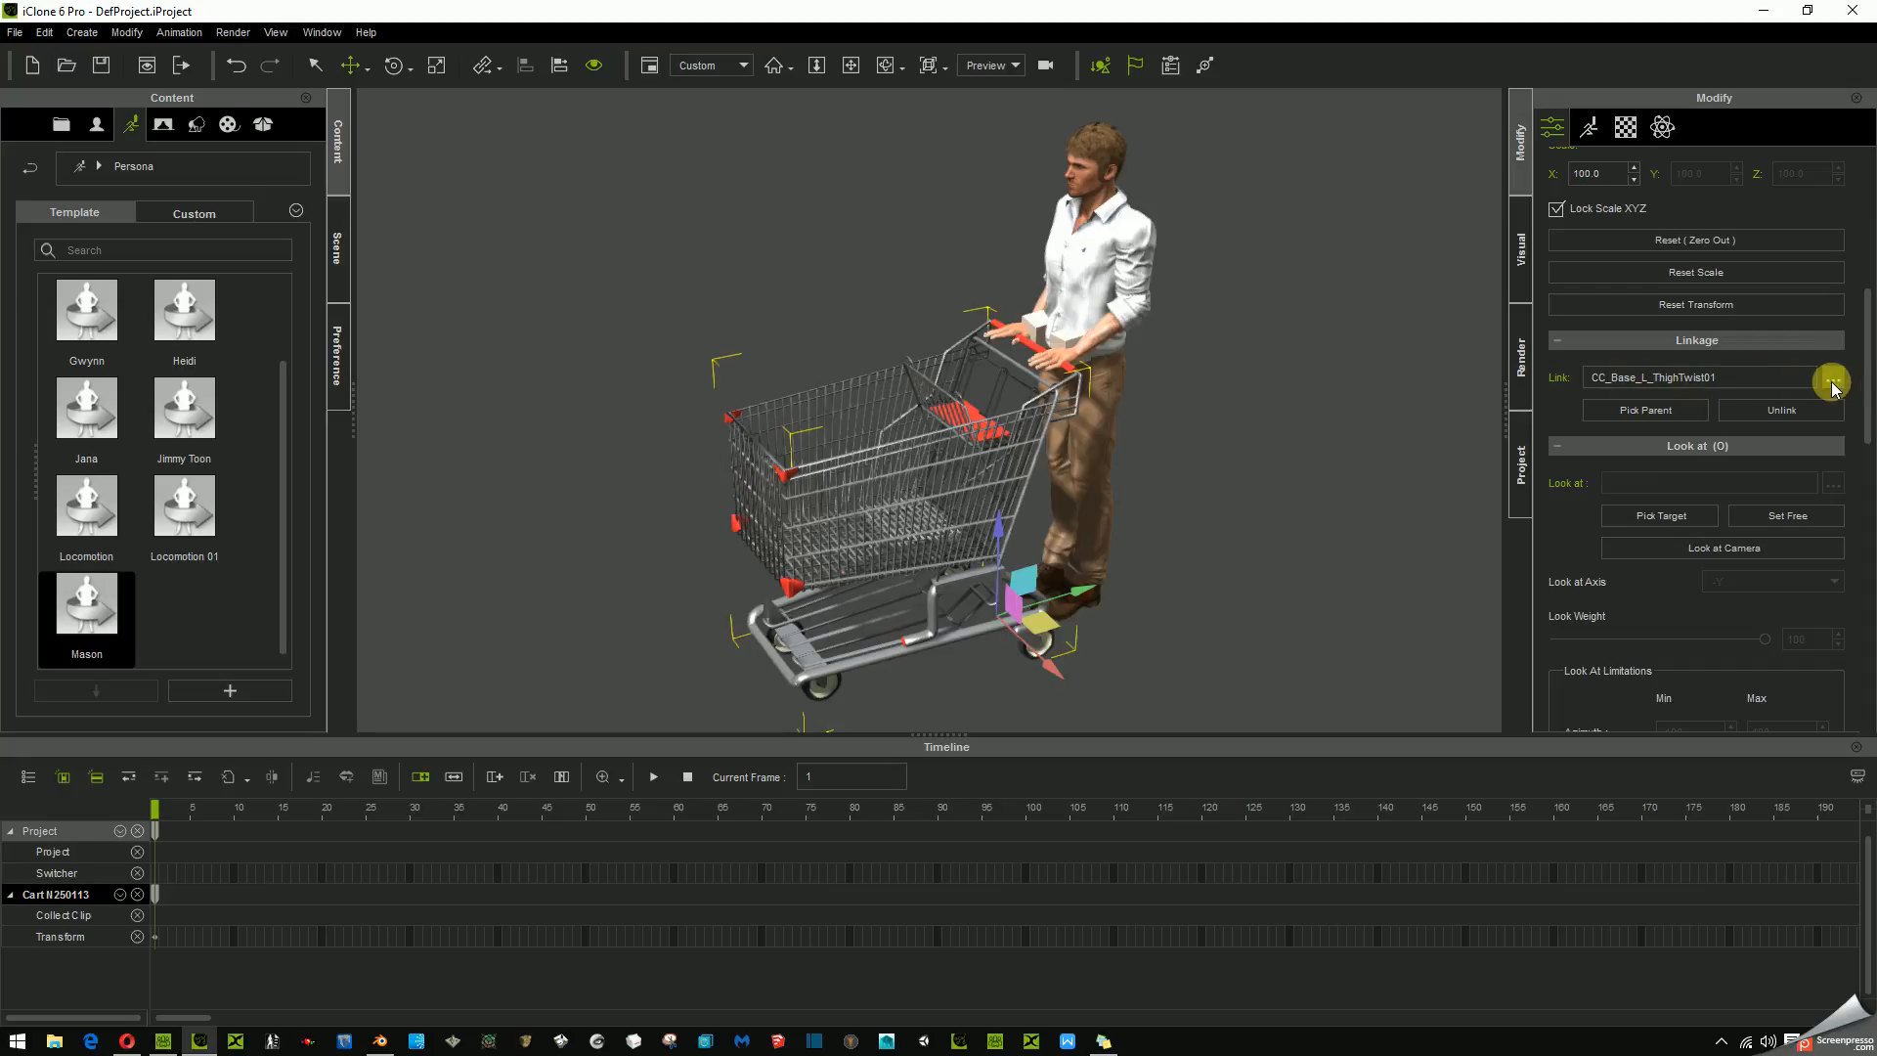
click(1831, 379)
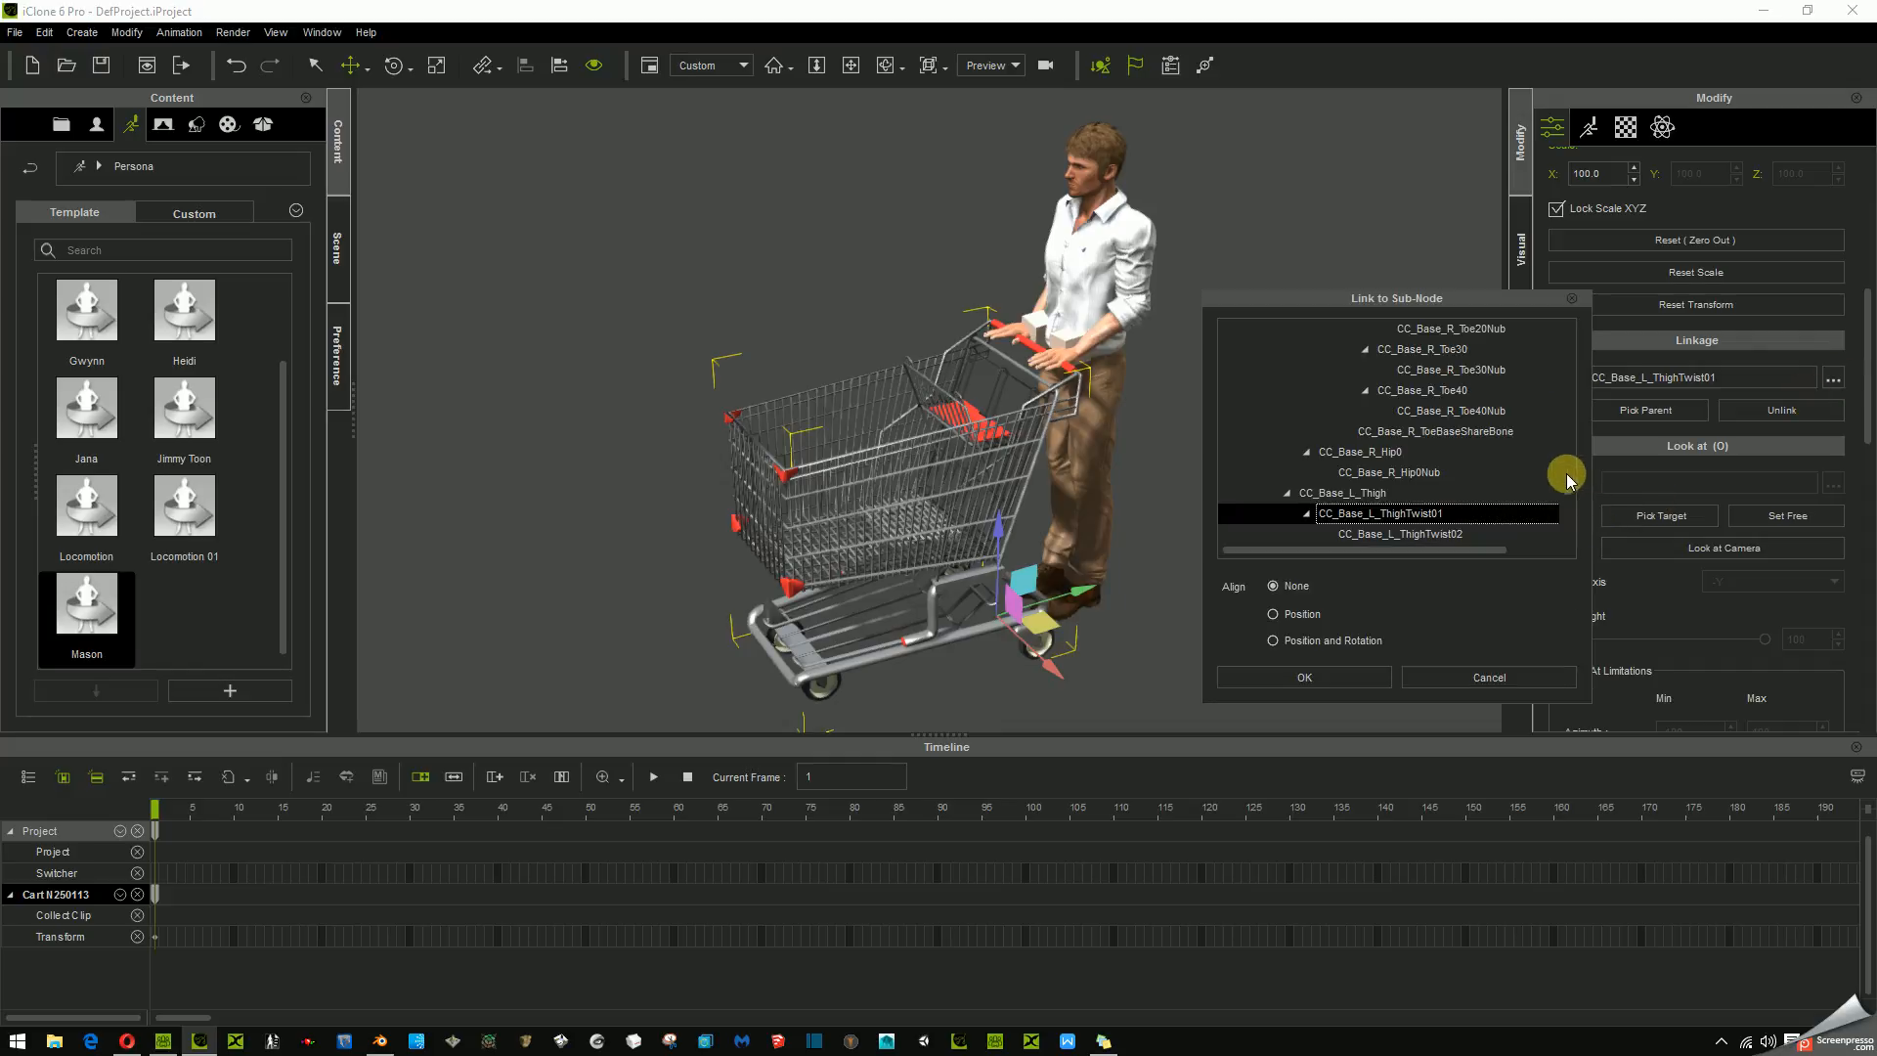
scroll(1564, 488, down, 10)
scroll(1547, 395, up, 10)
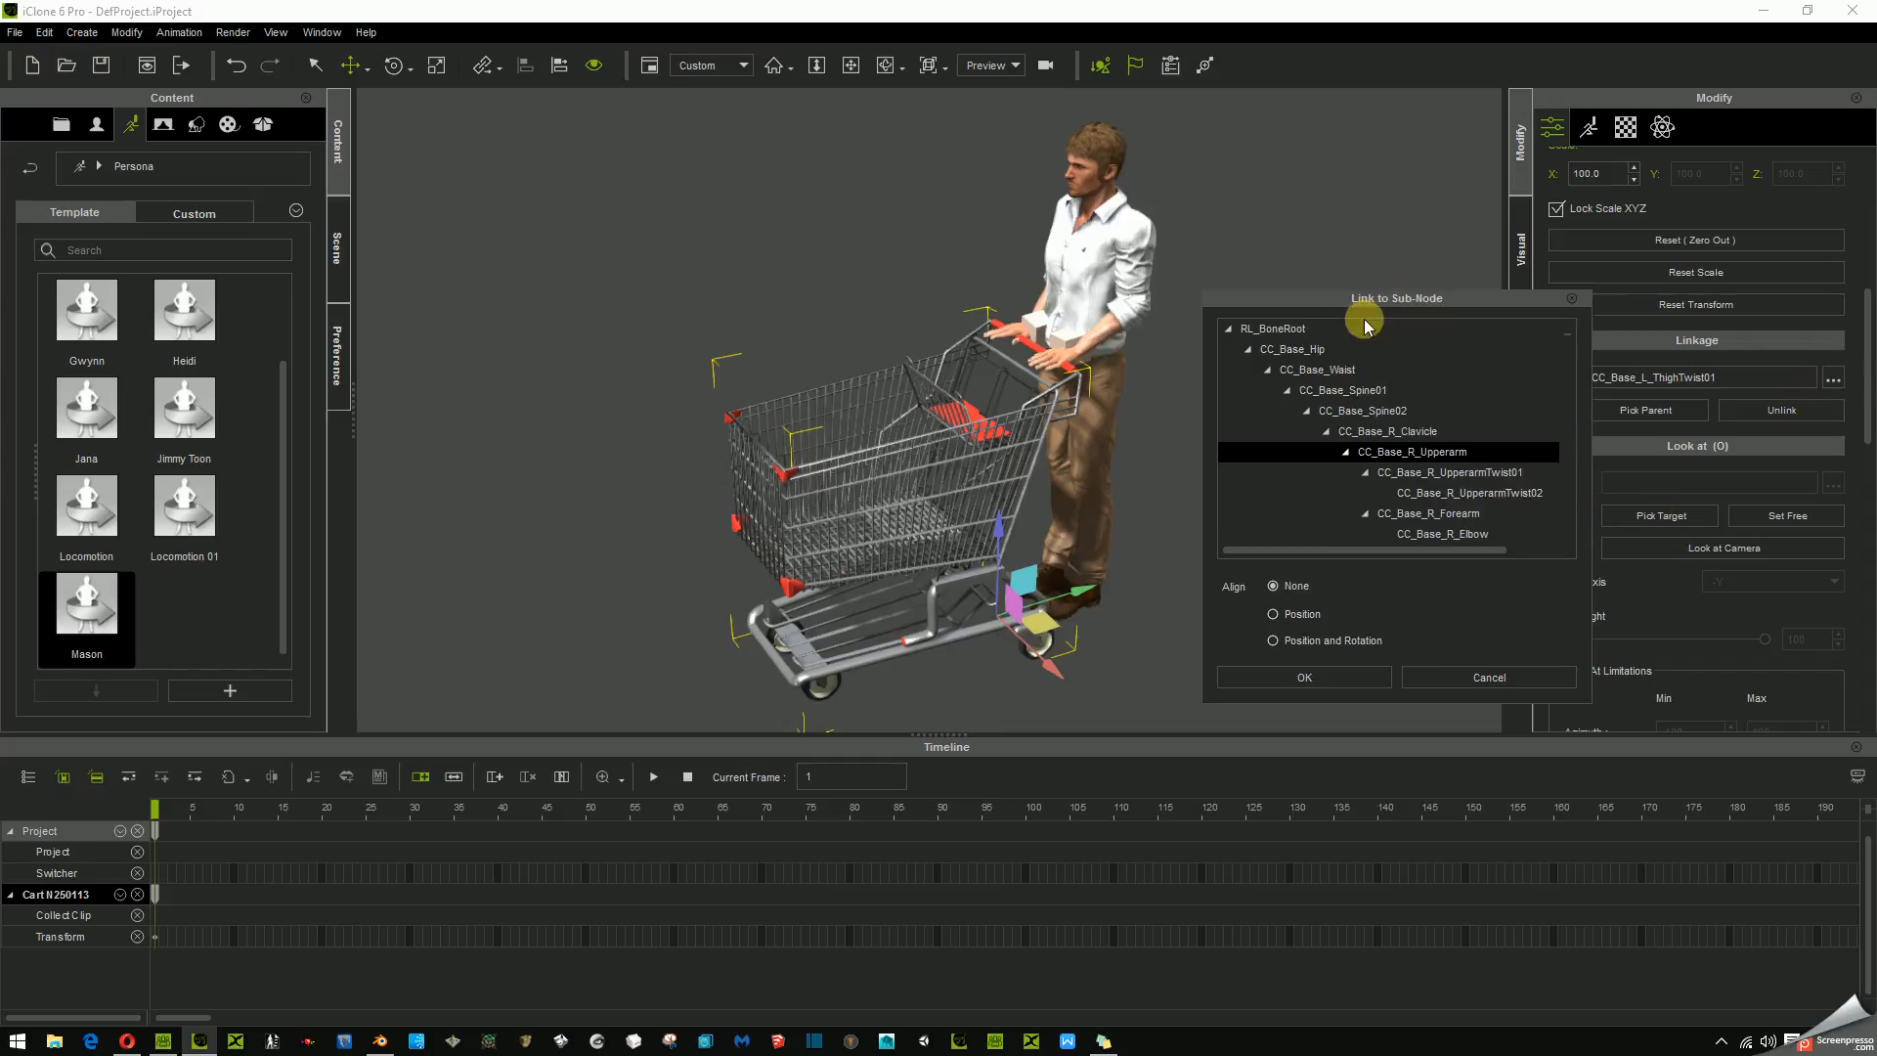
click(1281, 328)
click(1325, 678)
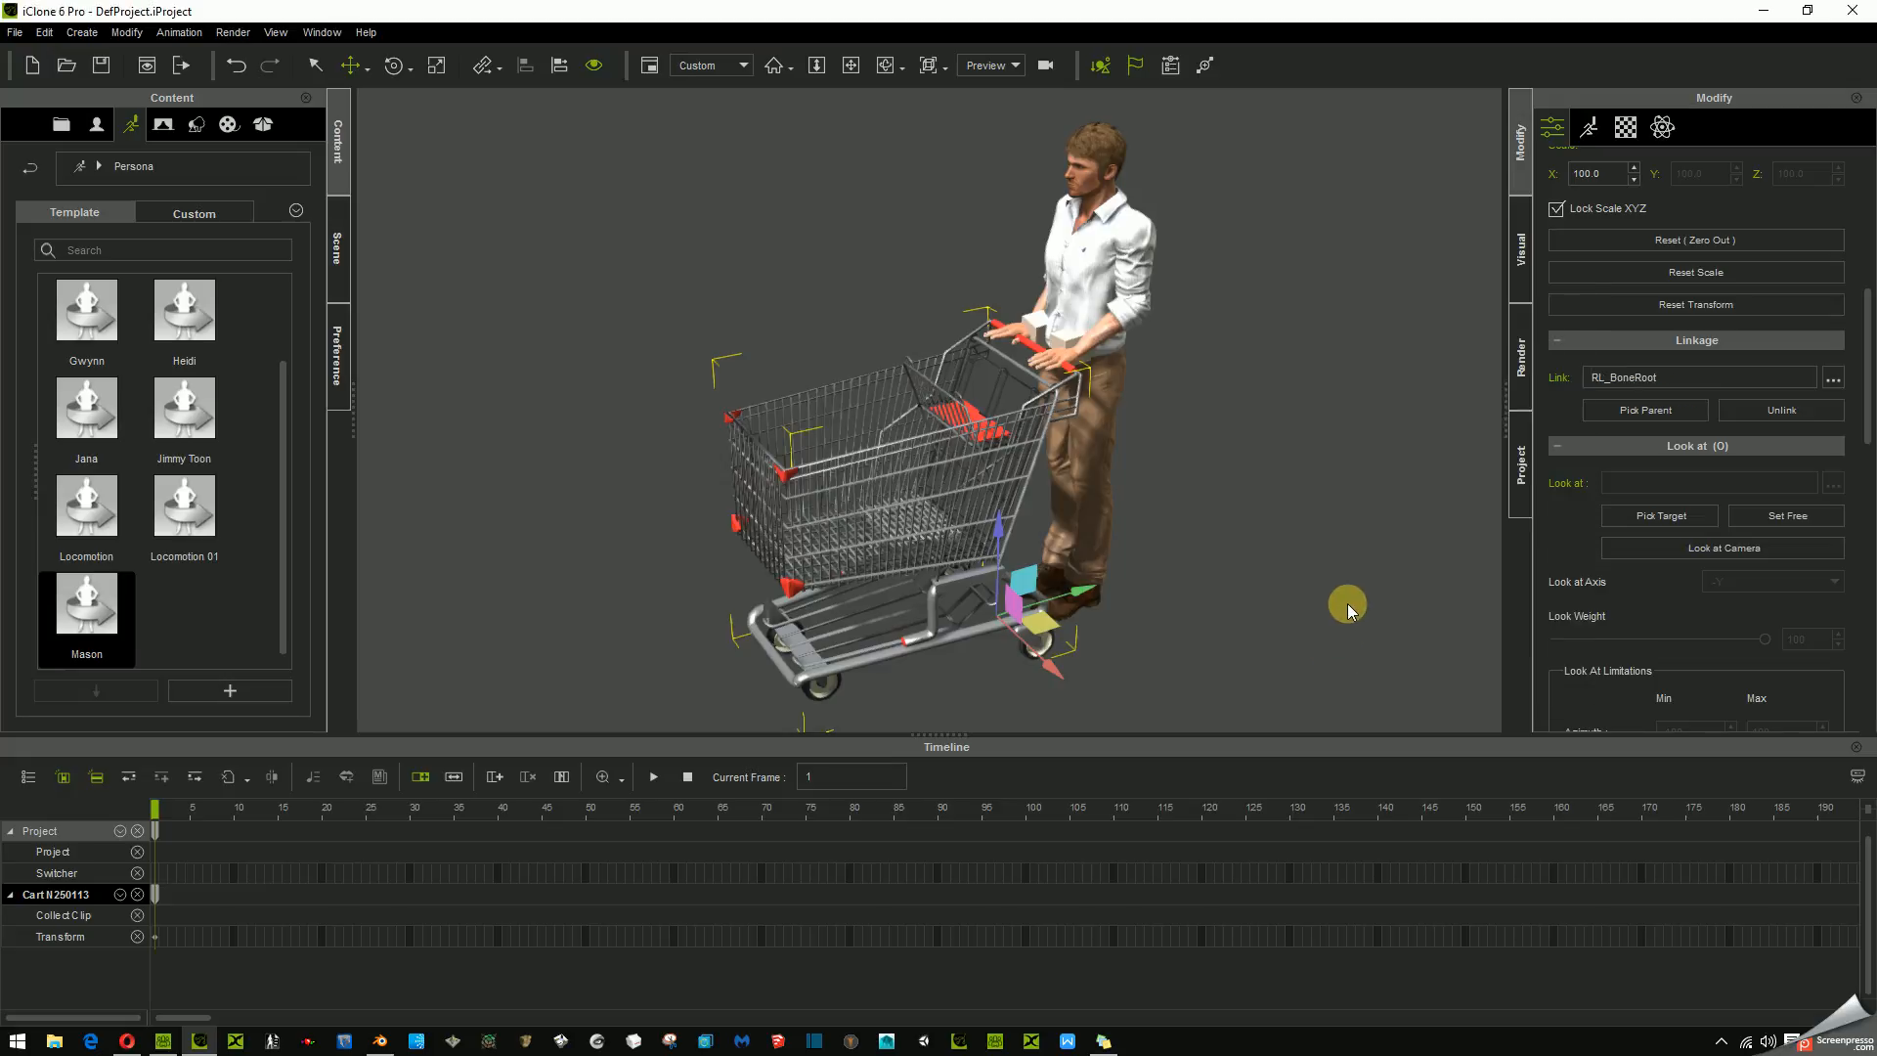
- Try moving the character across the ground to test the cart's link, and undo the move
click(1096, 214)
drag(1152, 569, 1264, 483)
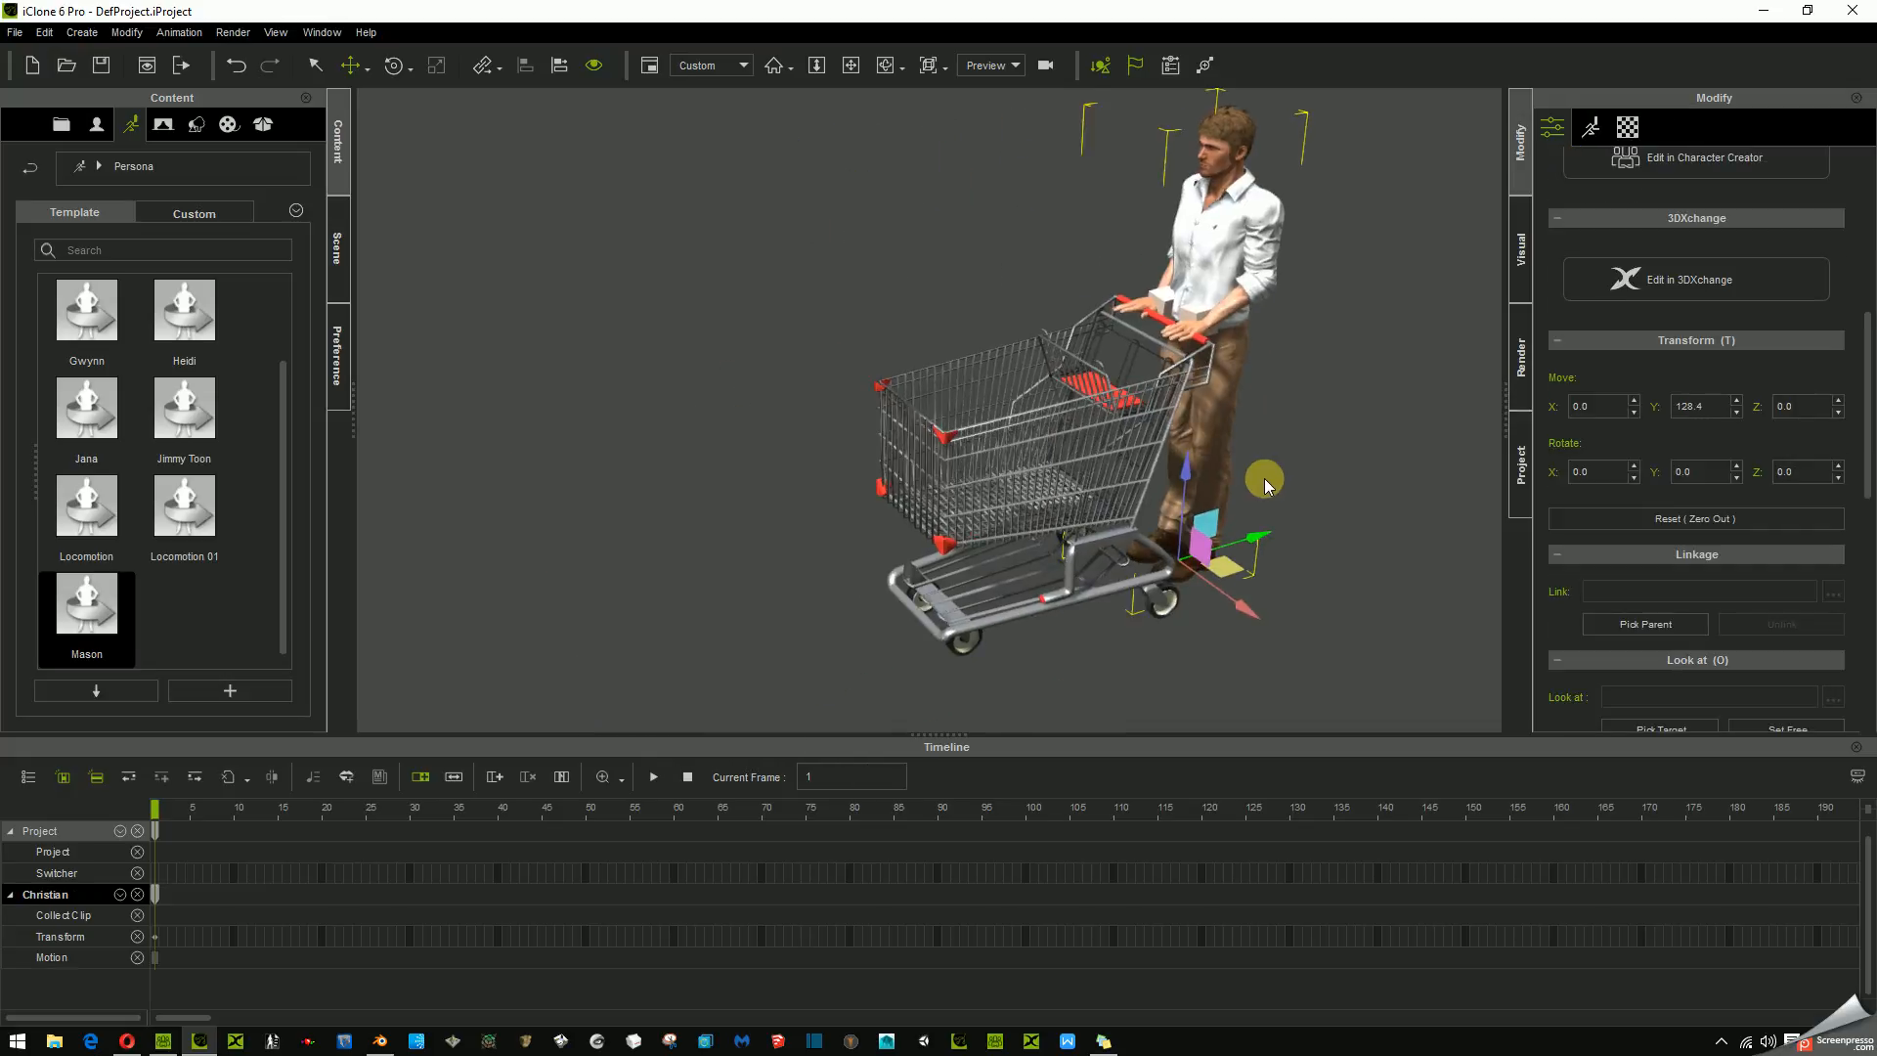
key(ctrl+z)
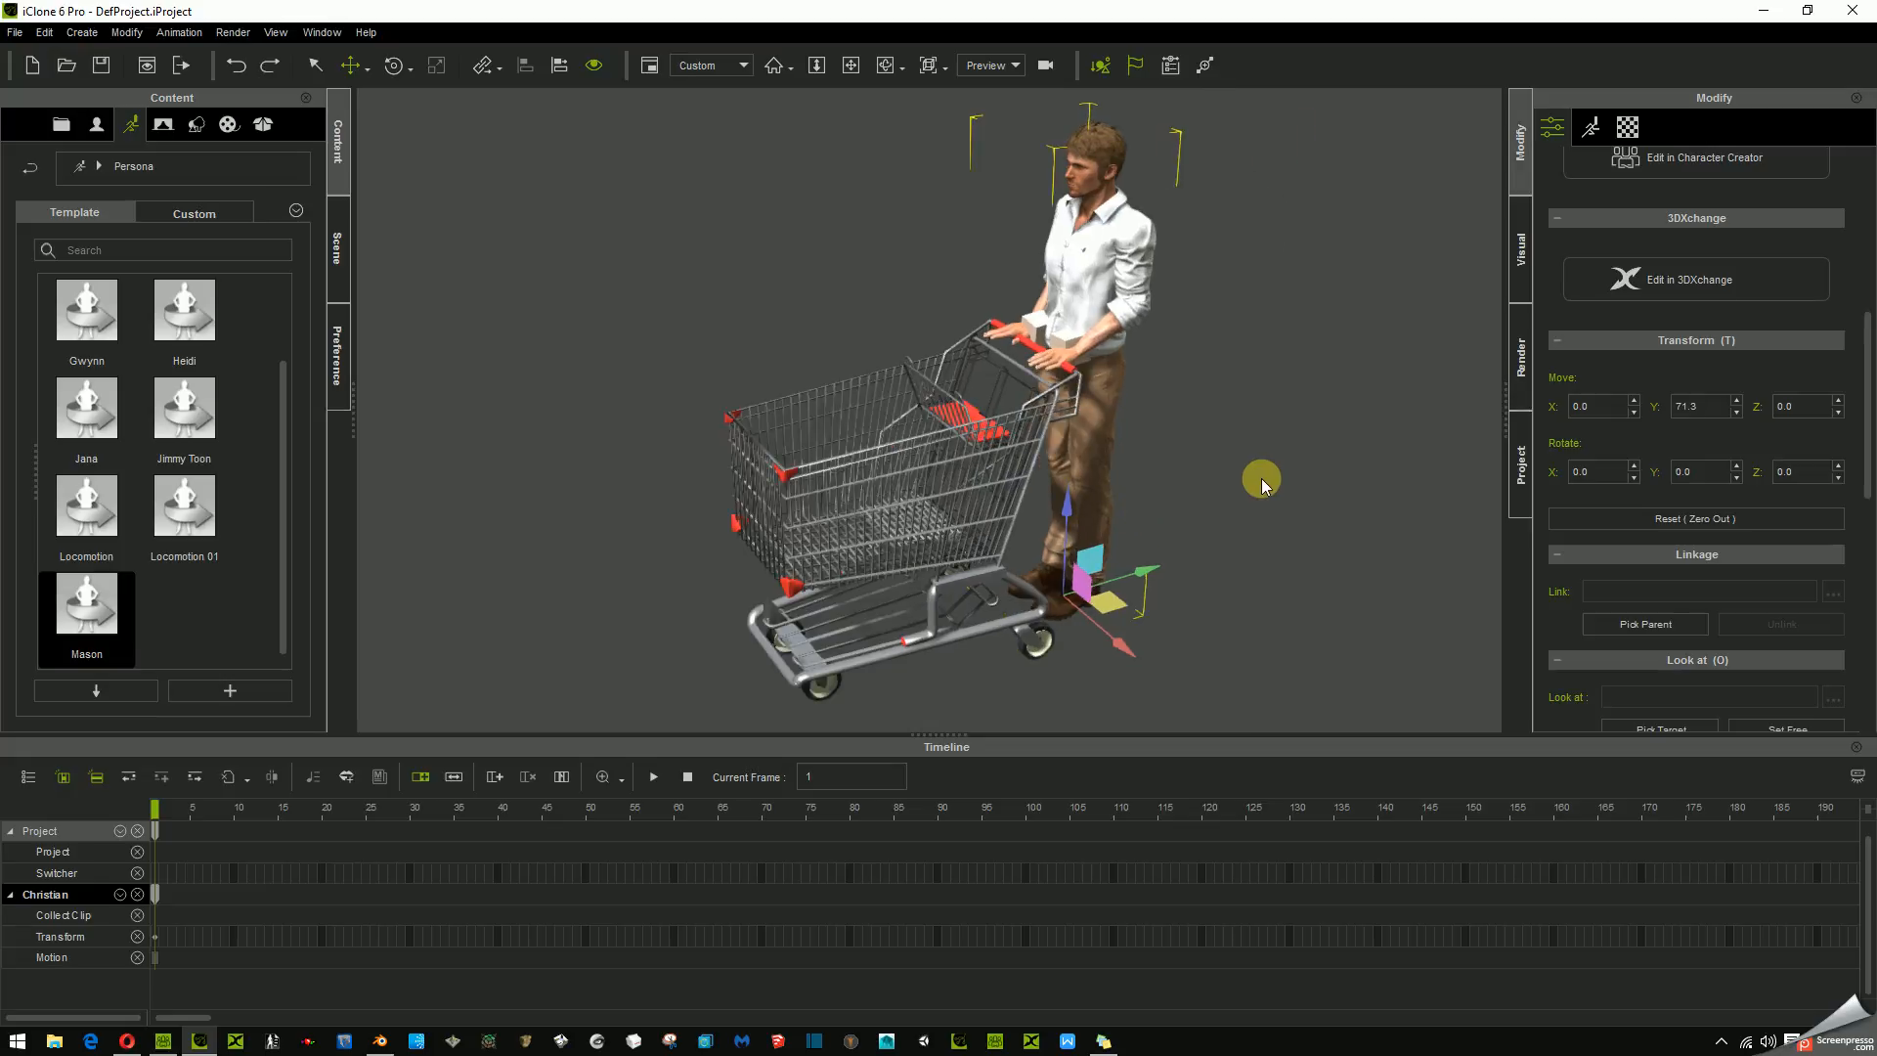
- Make the character perform Walk_Forward to a point far across the grid, play the walk, and return to the first frame
scroll(1257, 485, down, 5)
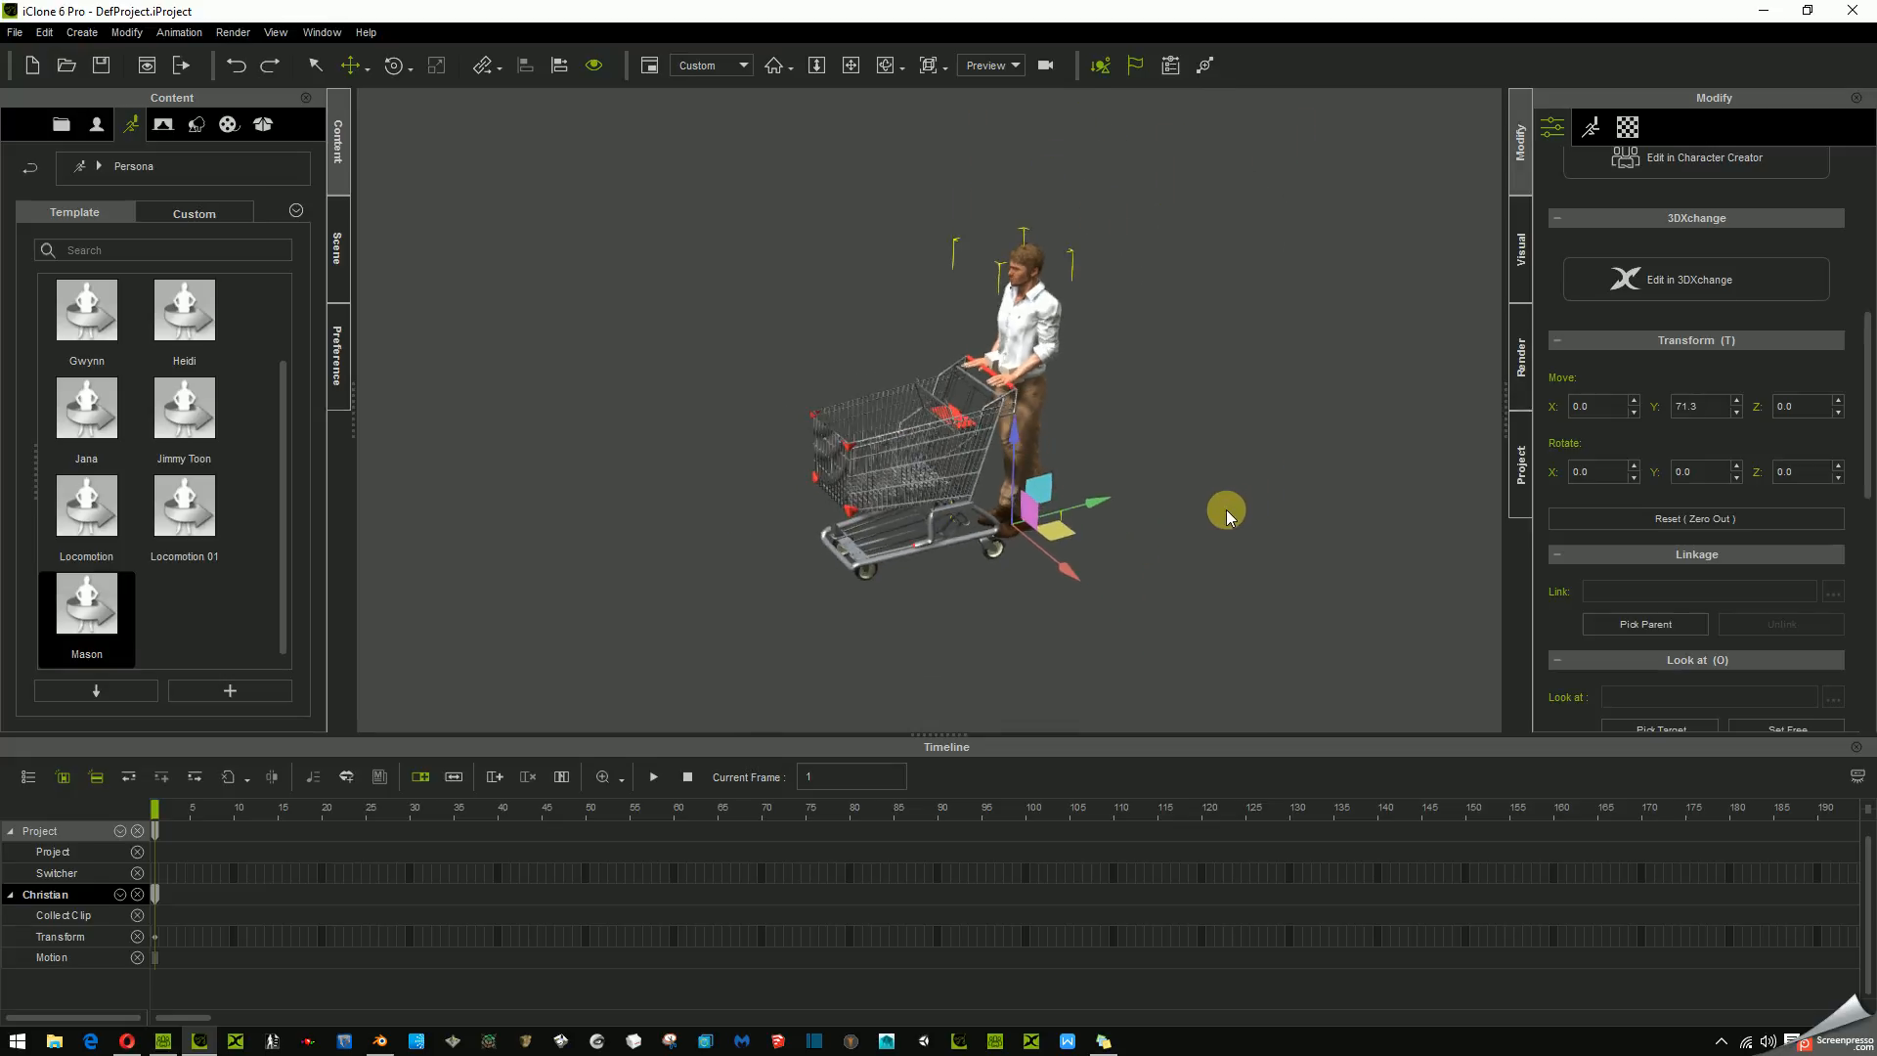
middle_drag(1208, 537, 1558, 381)
right_drag(1120, 319, 1227, 590)
middle_drag(1227, 591, 1275, 328)
right_drag(1226, 536, 1301, 537)
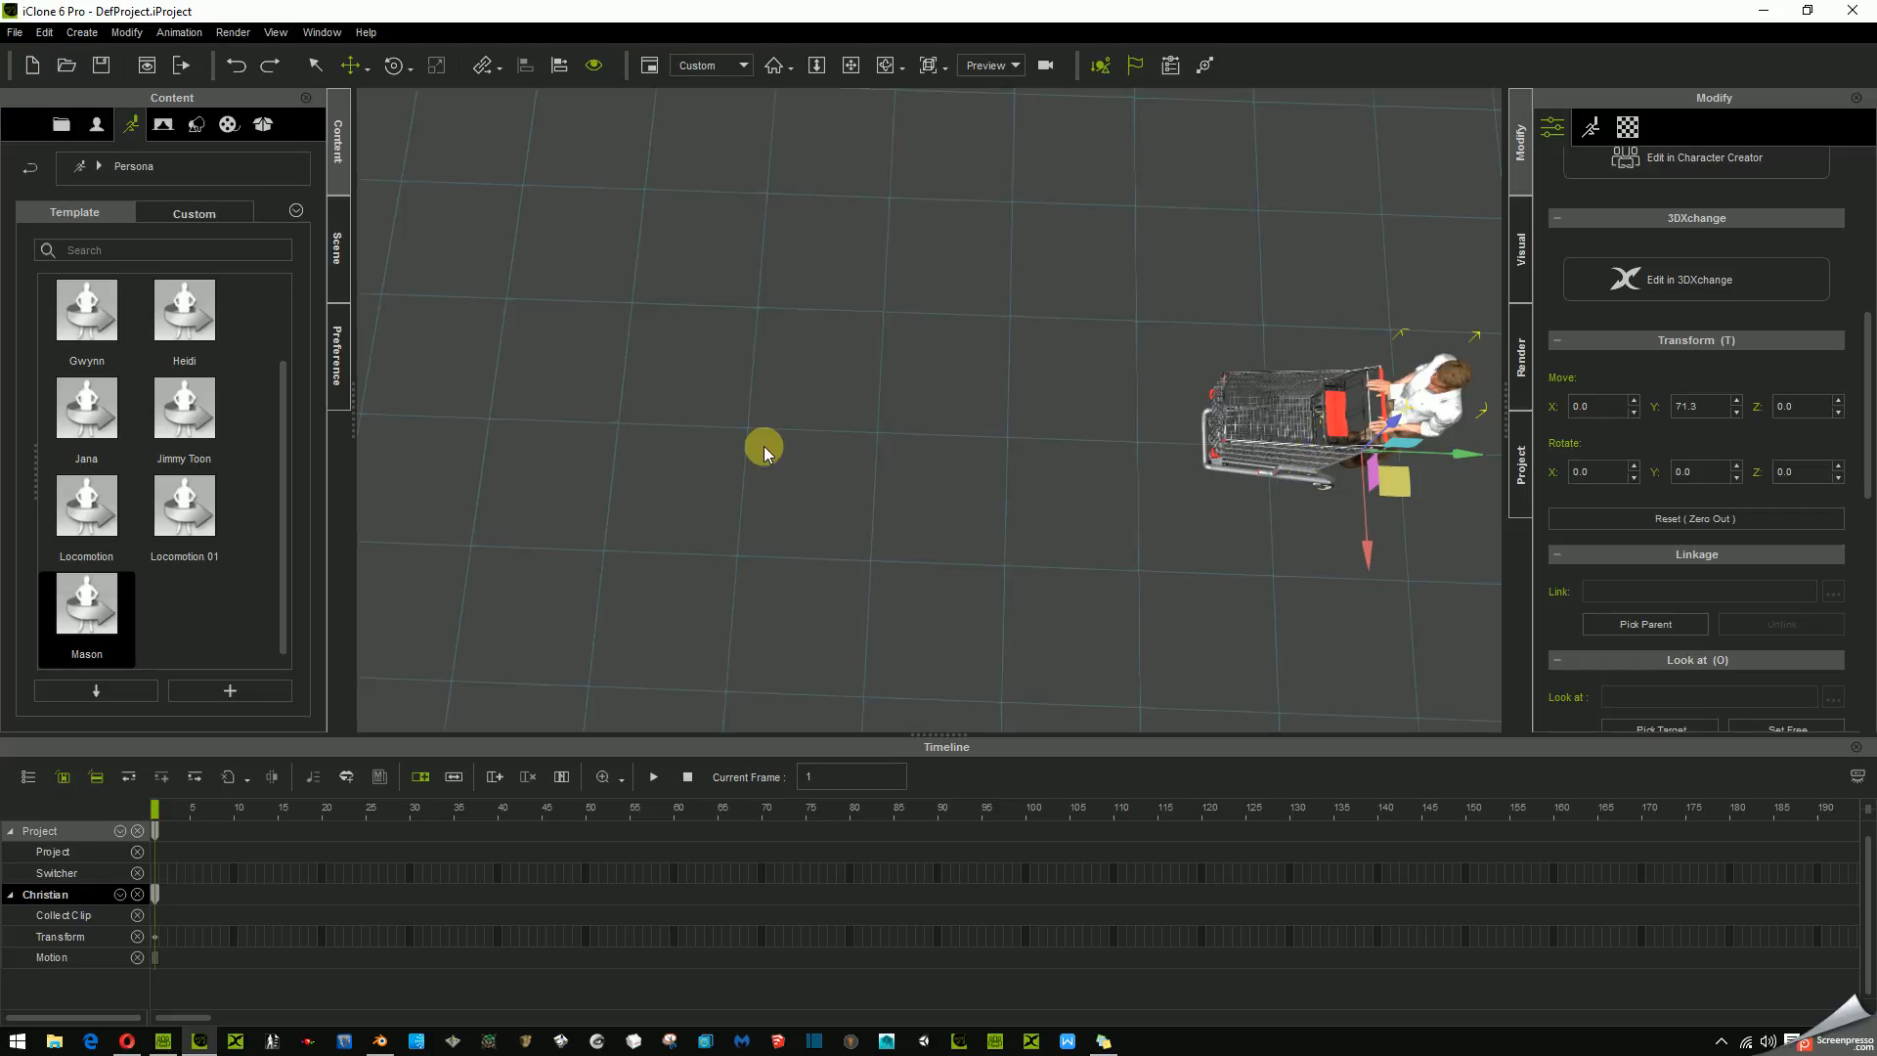
right_click(857, 330)
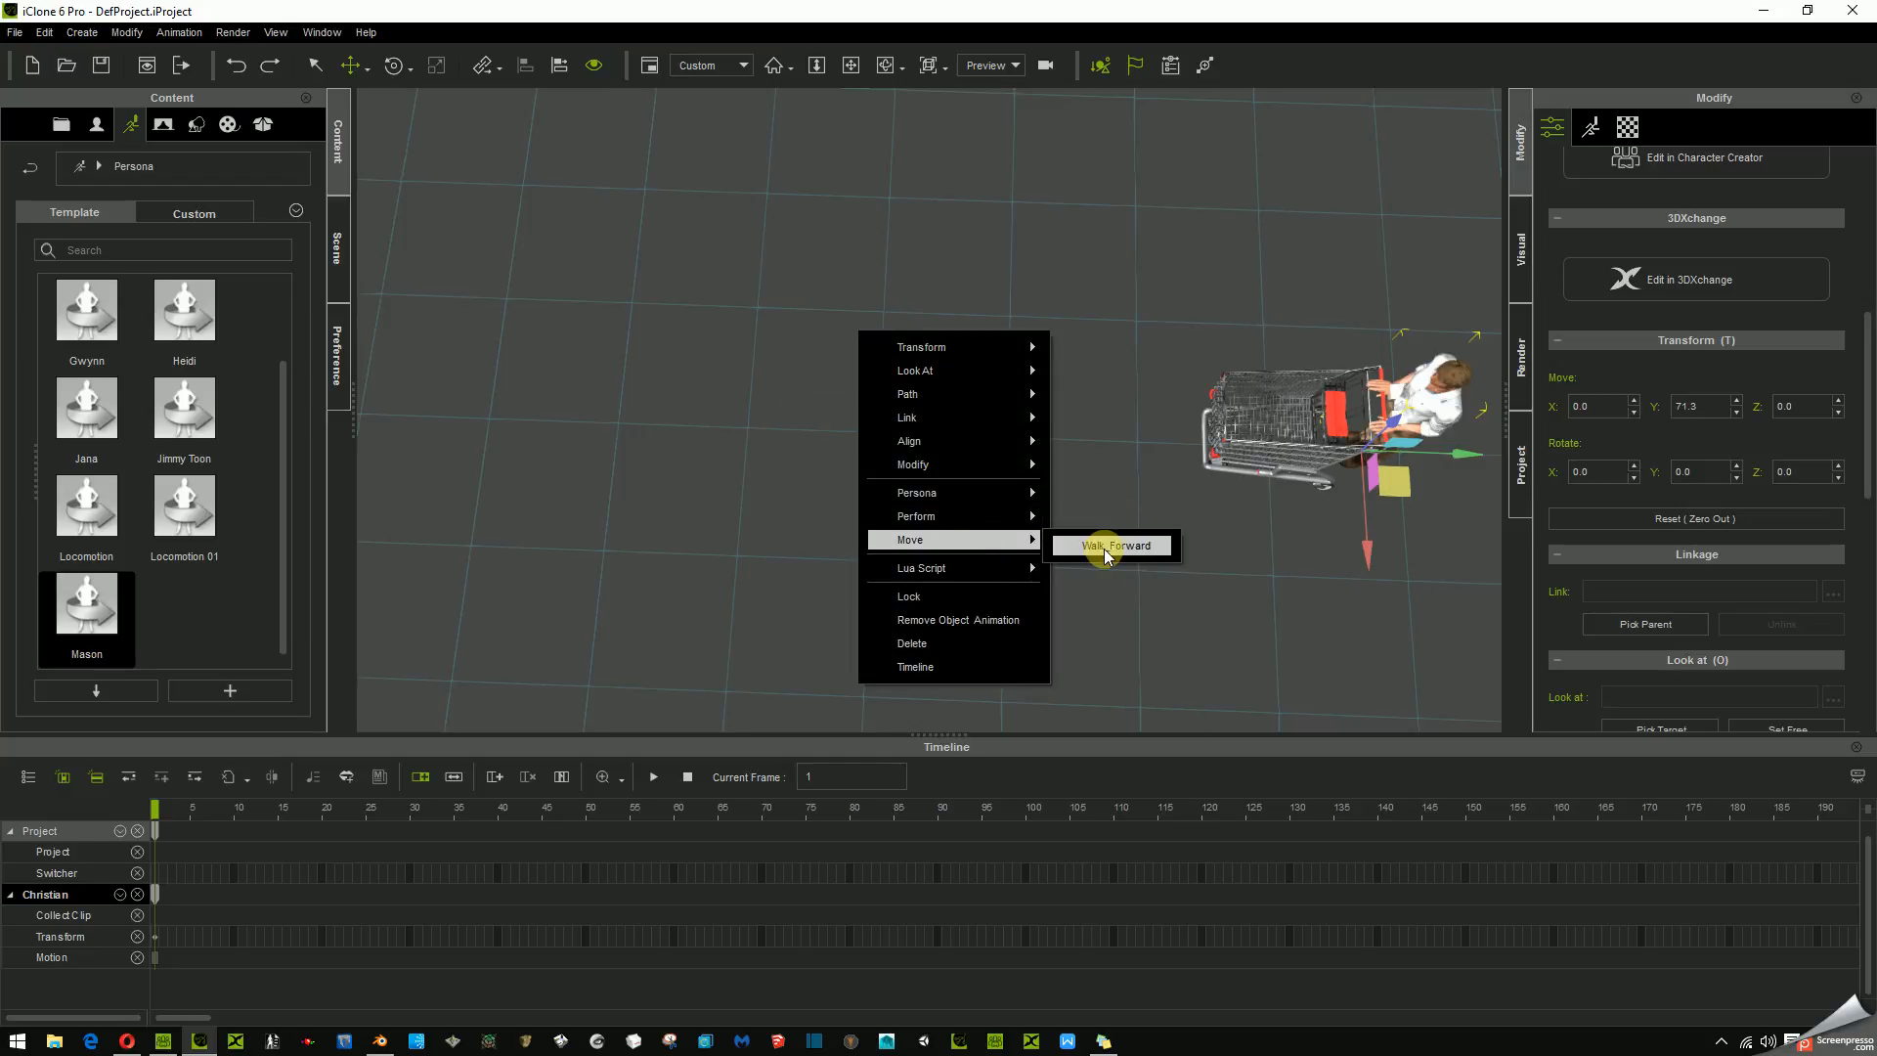
click(1104, 551)
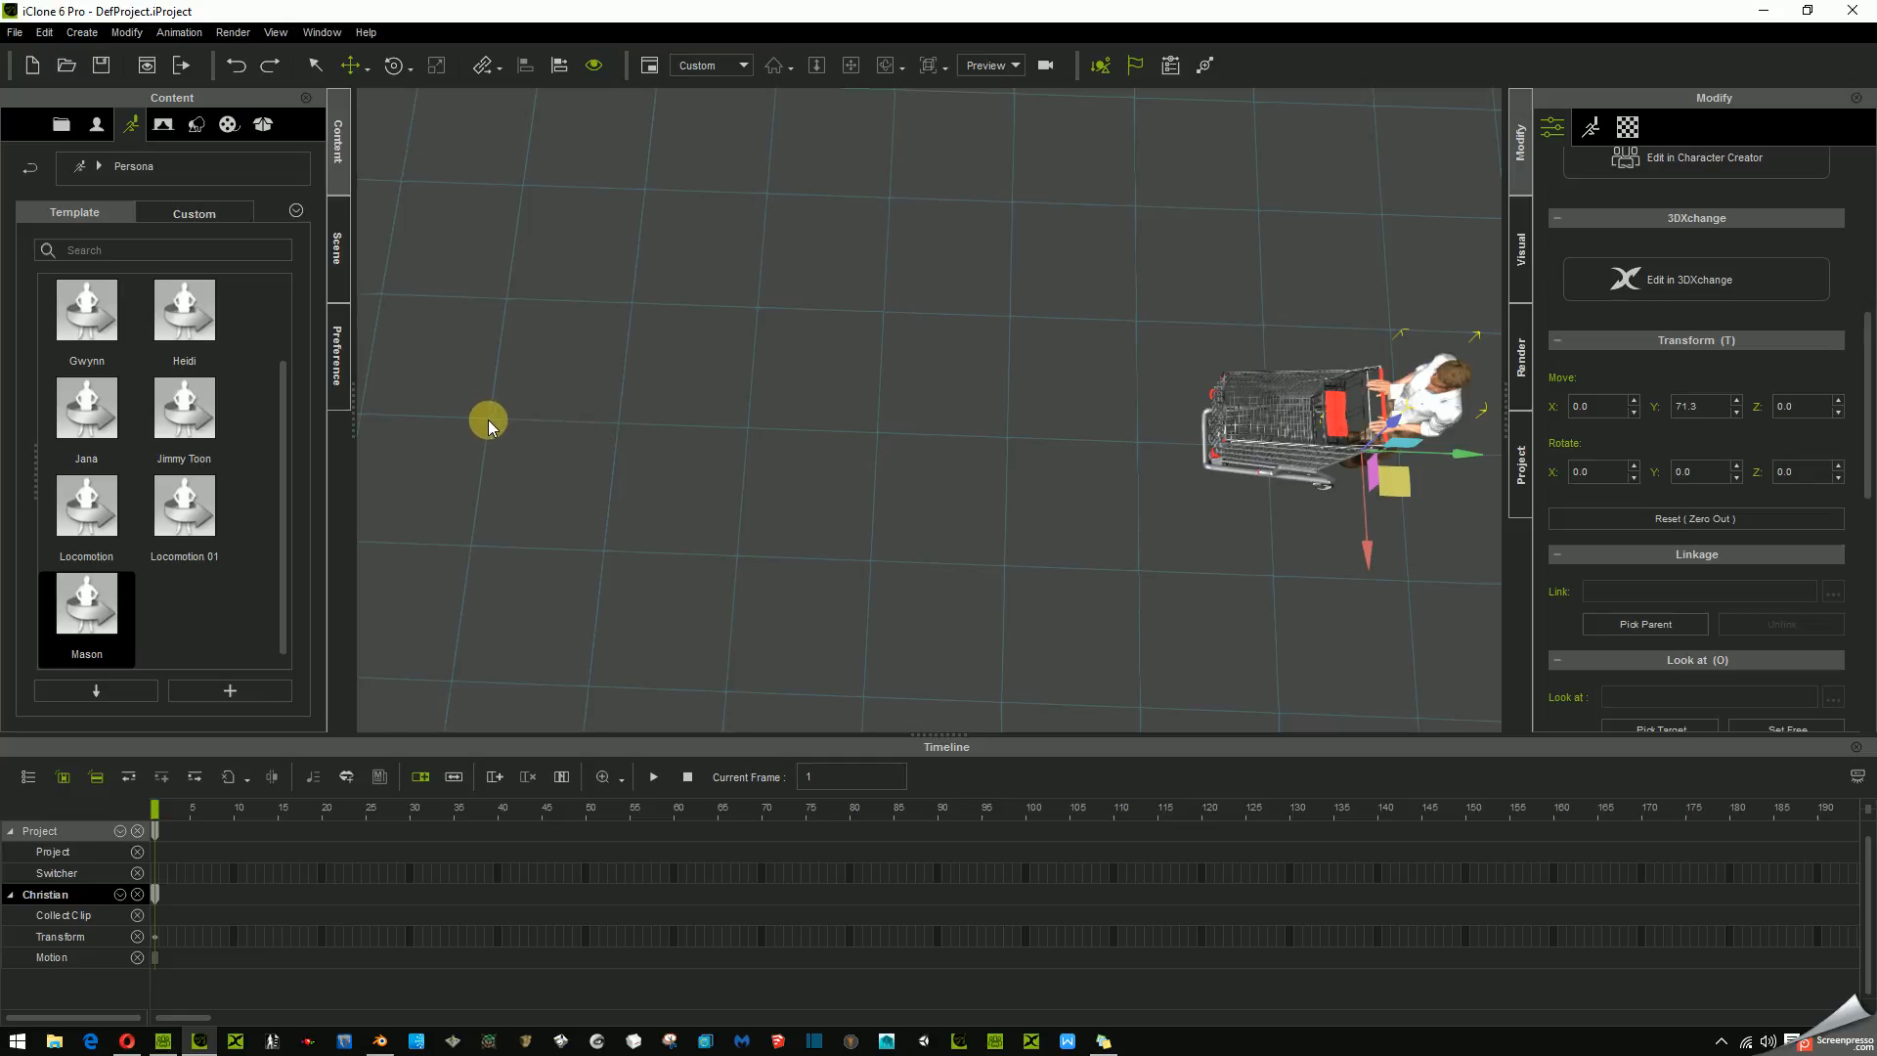
key(space)
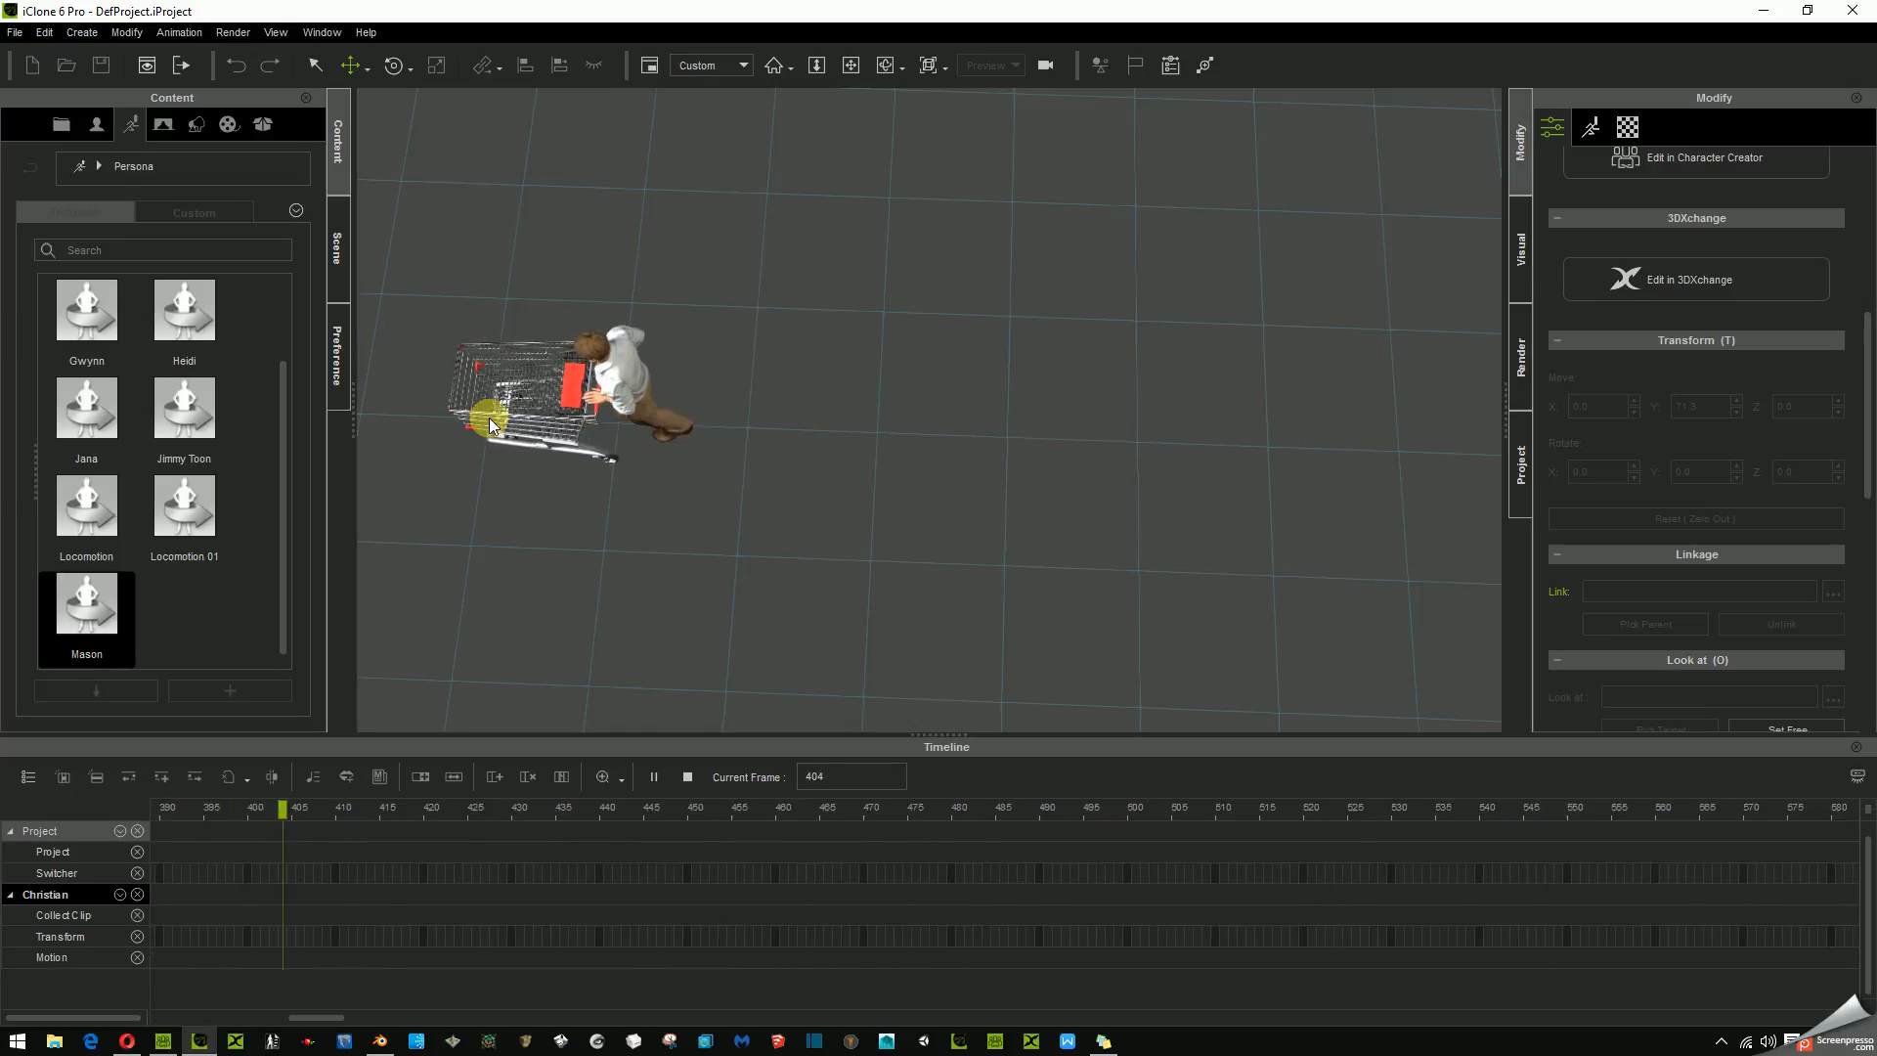
key(space)
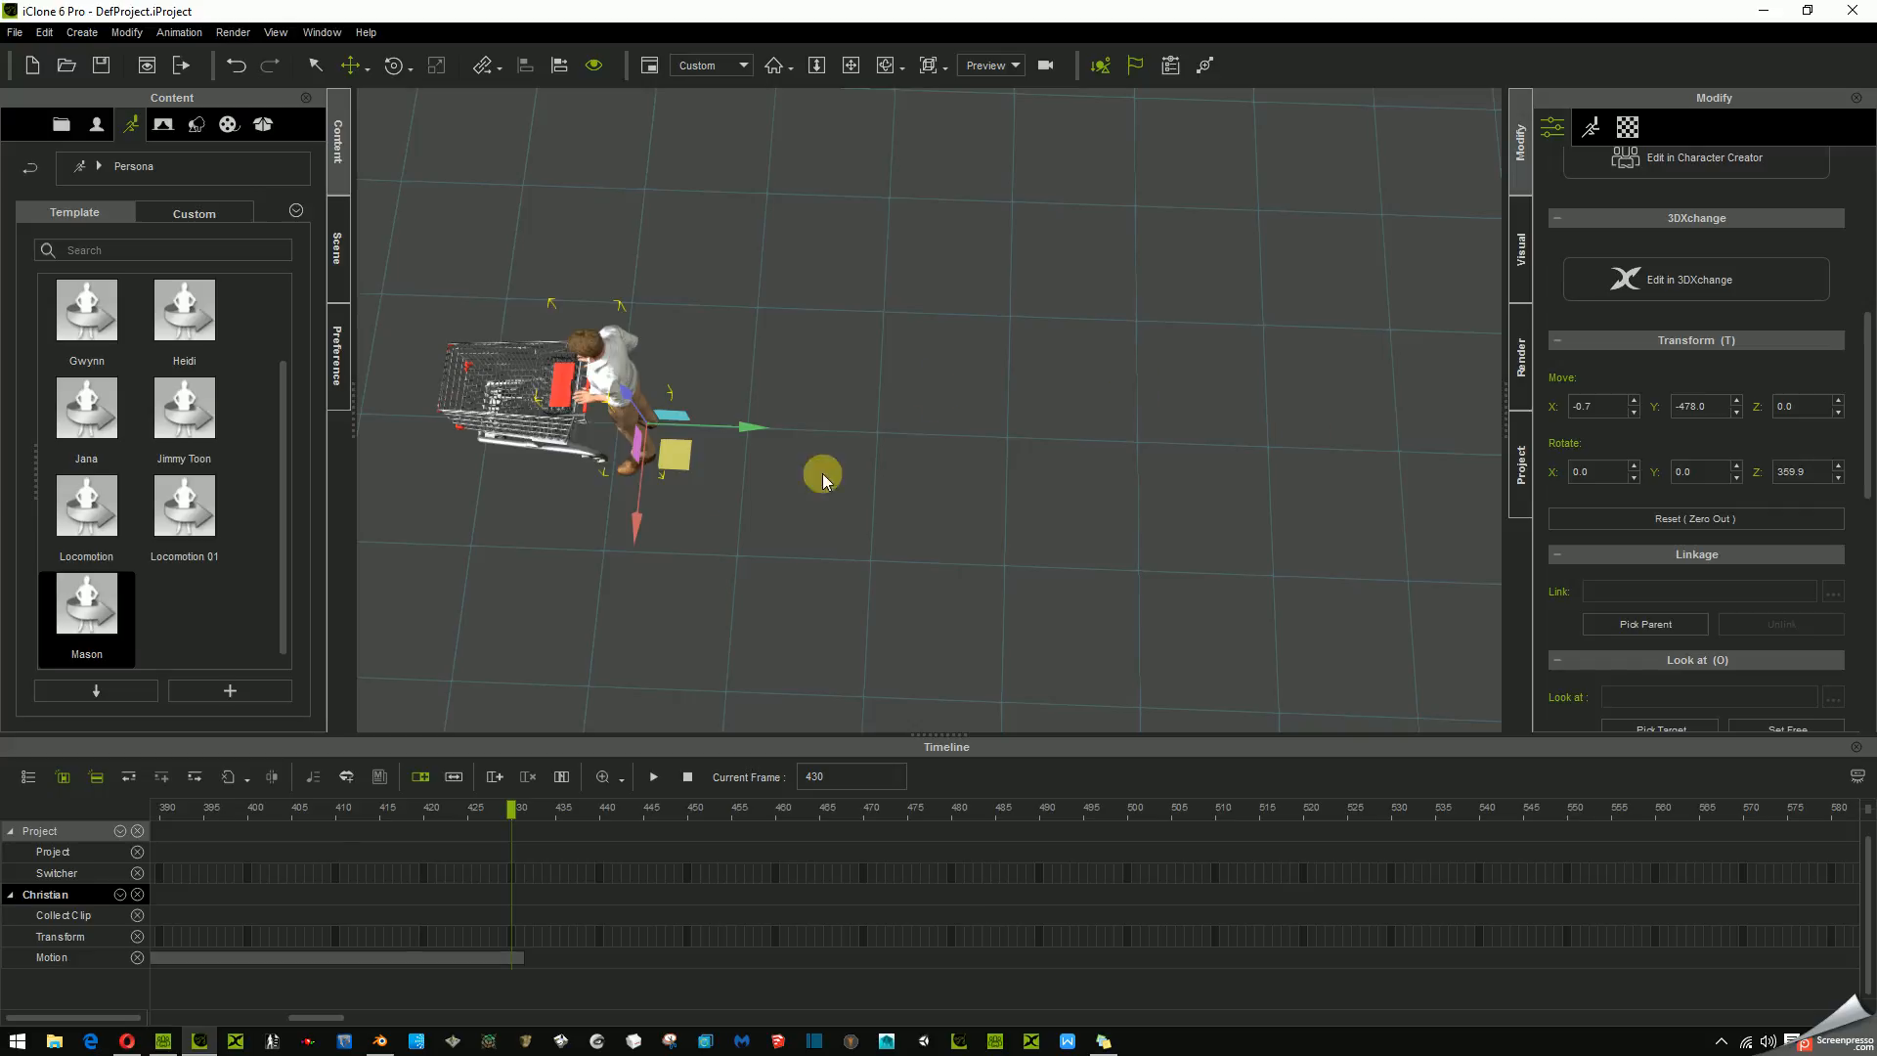
click(687, 778)
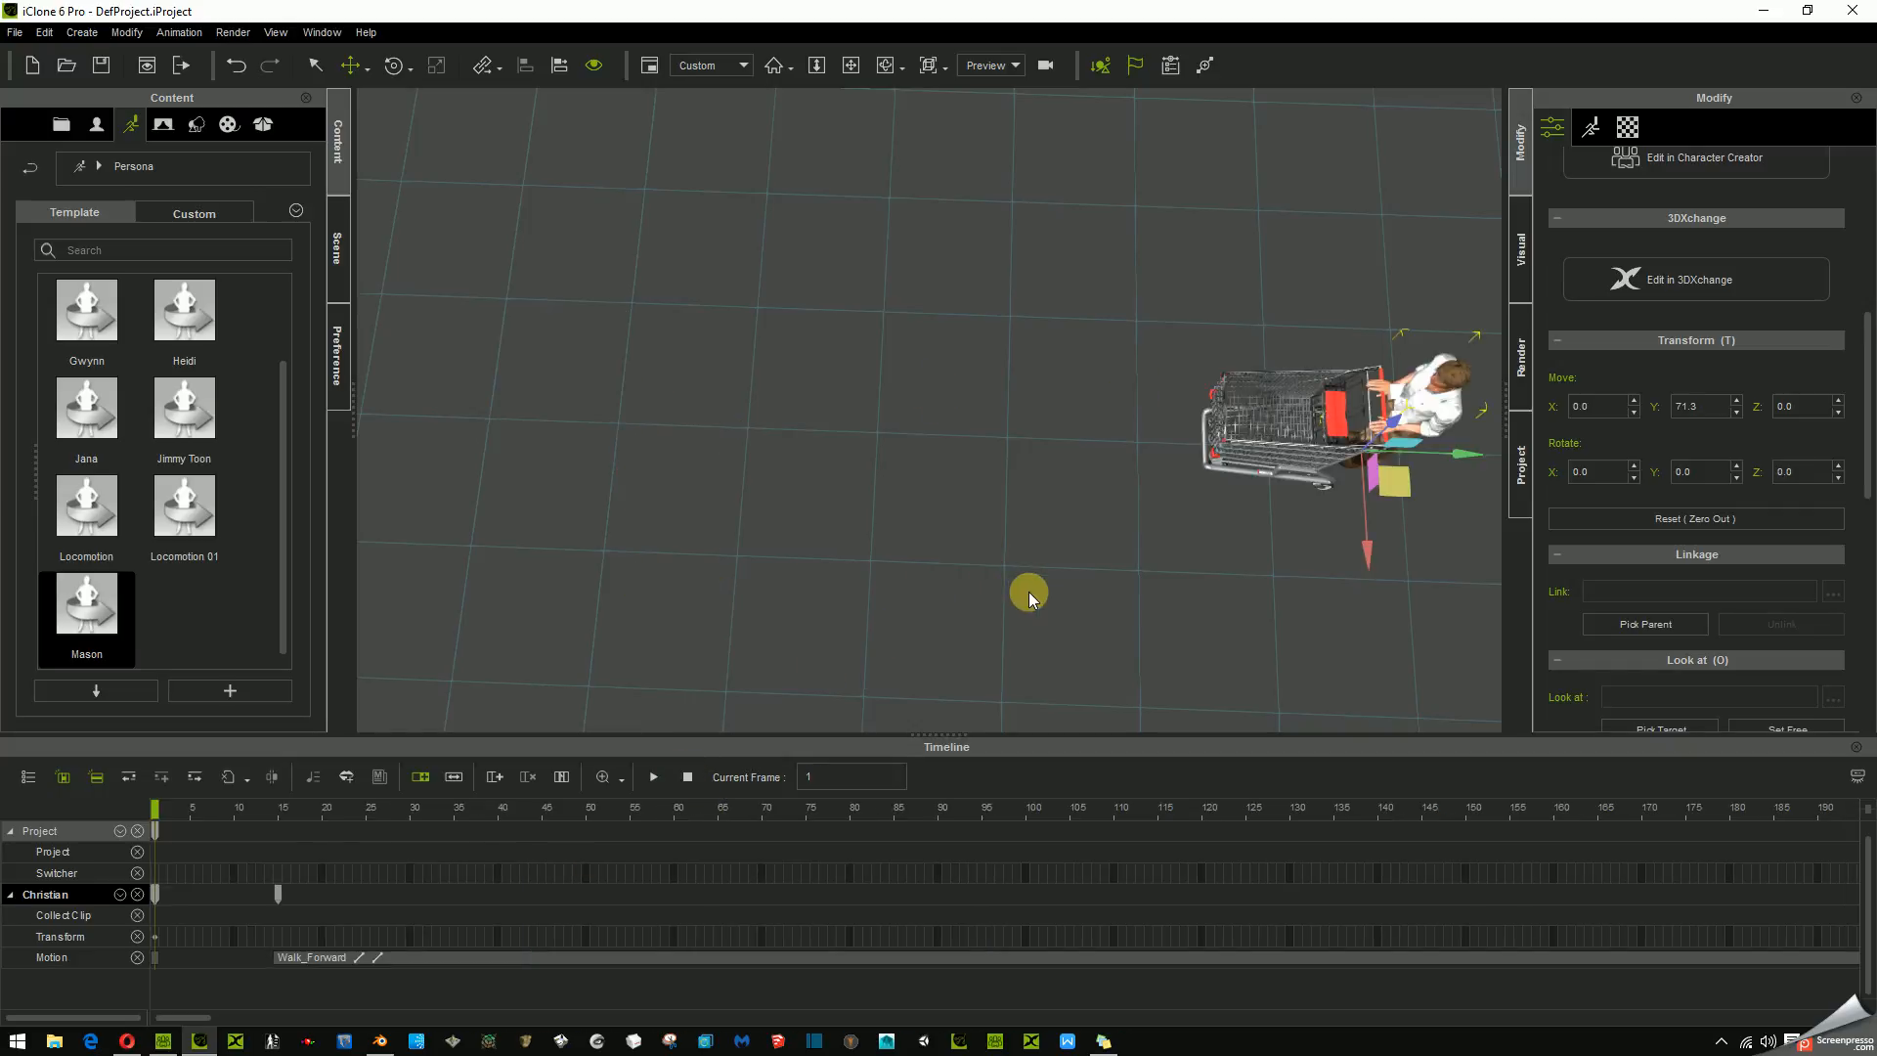
- Shift the character's Walk_Forward motion clip to frame 1, scrub through the opening frames, and return to the start
right_drag(1072, 608, 1001, 277)
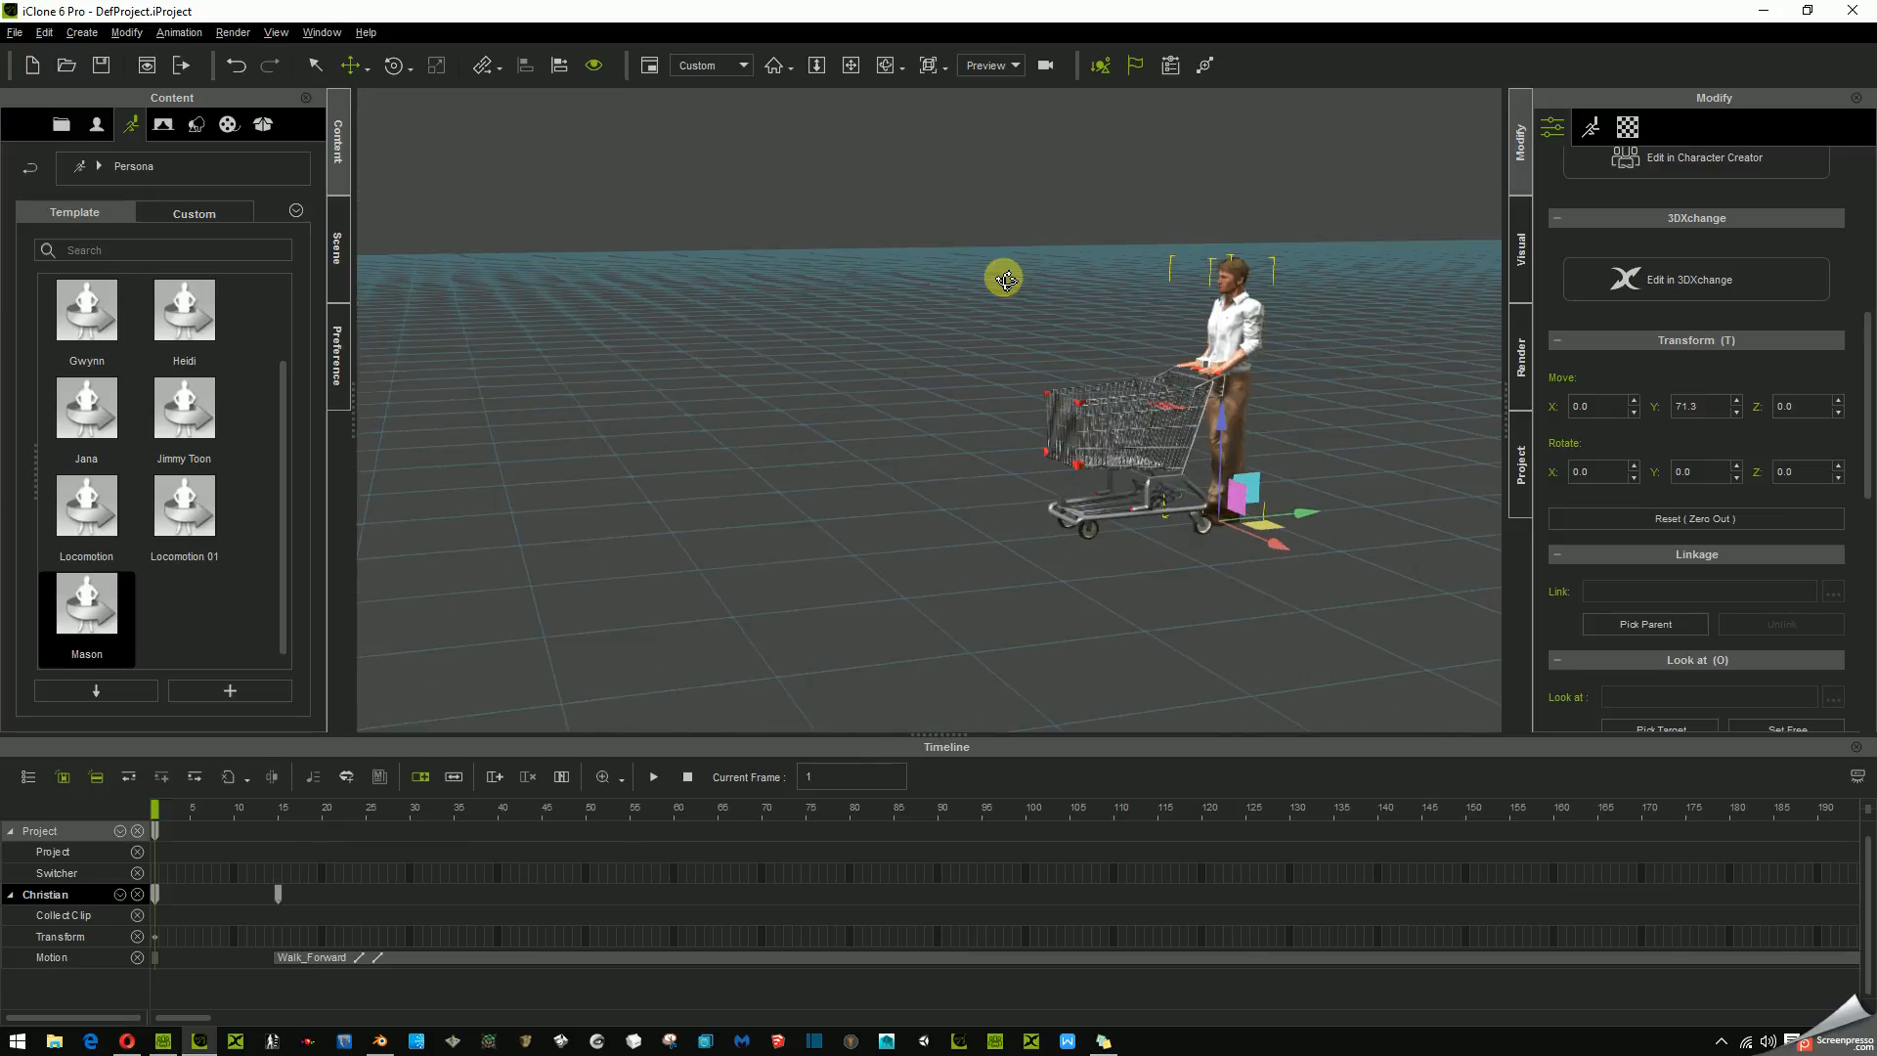
scroll(1202, 471, up, 5)
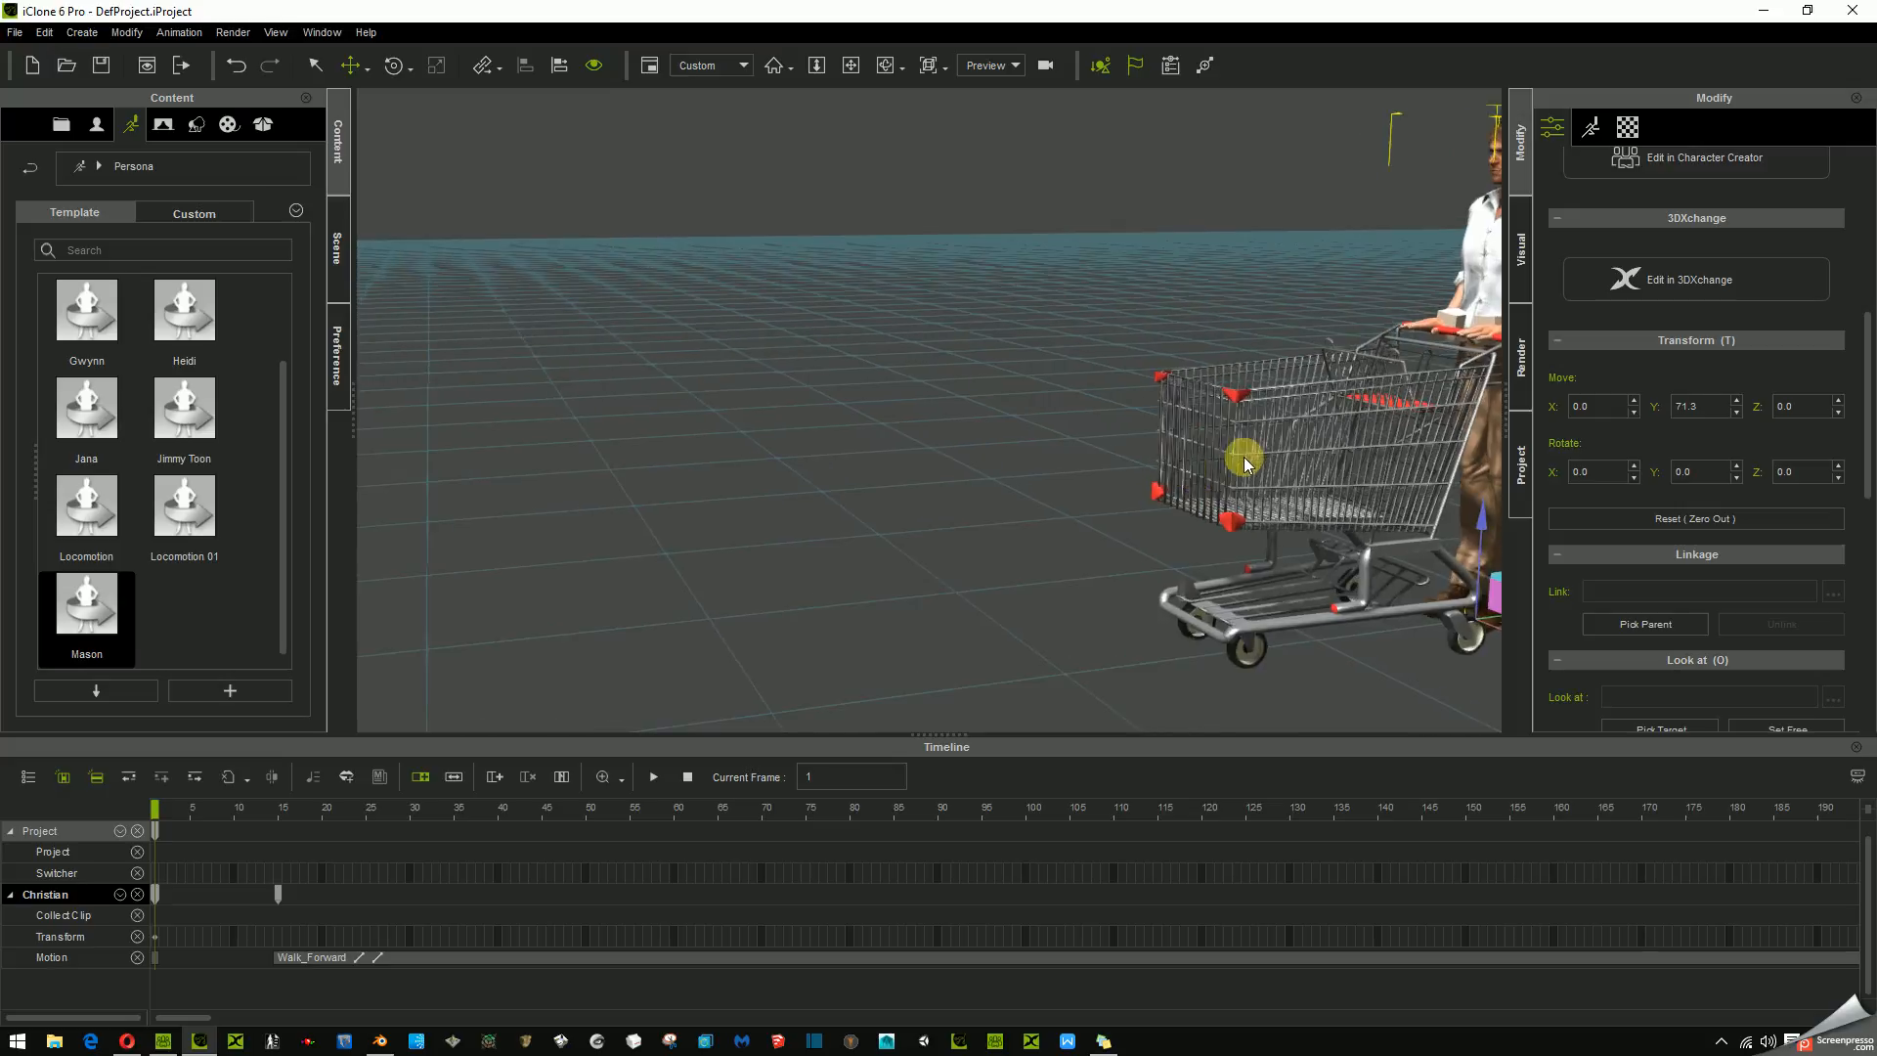
middle_drag(1244, 458, 801, 446)
right_drag(932, 356, 984, 460)
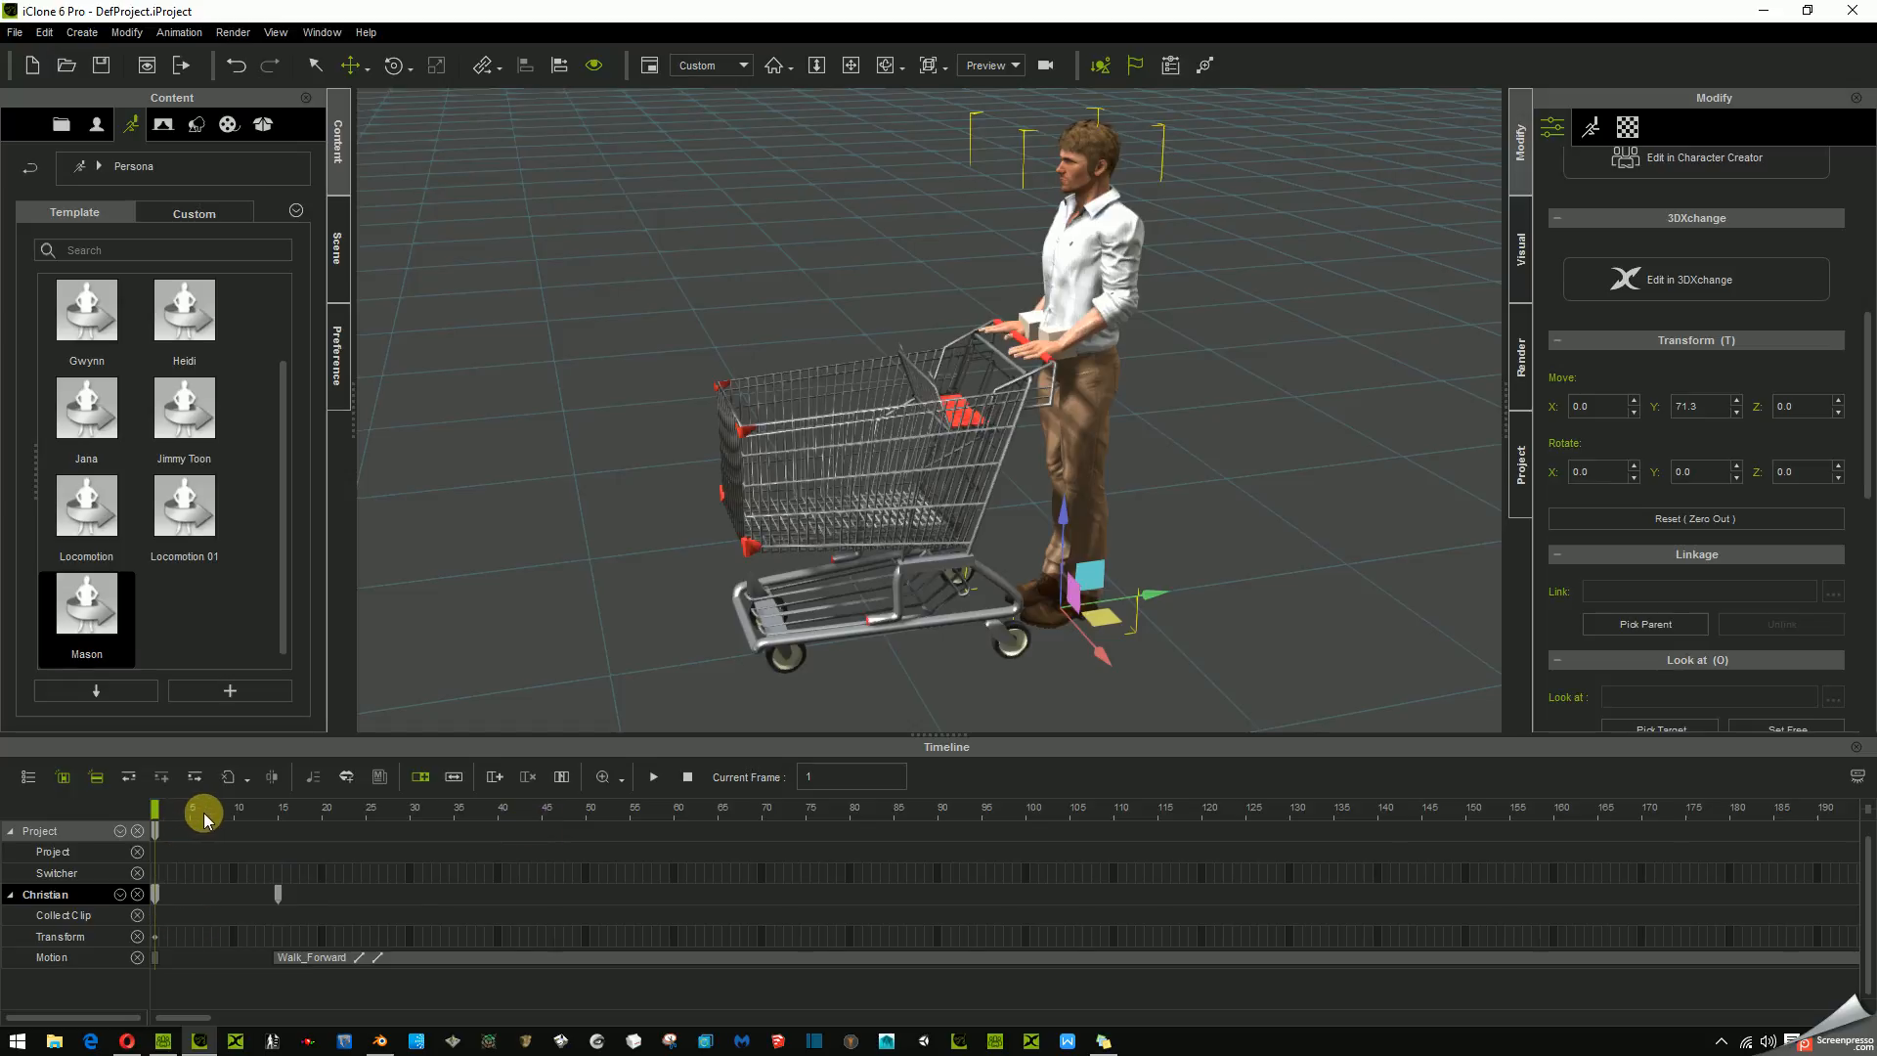
click(391, 957)
drag(390, 957, 259, 950)
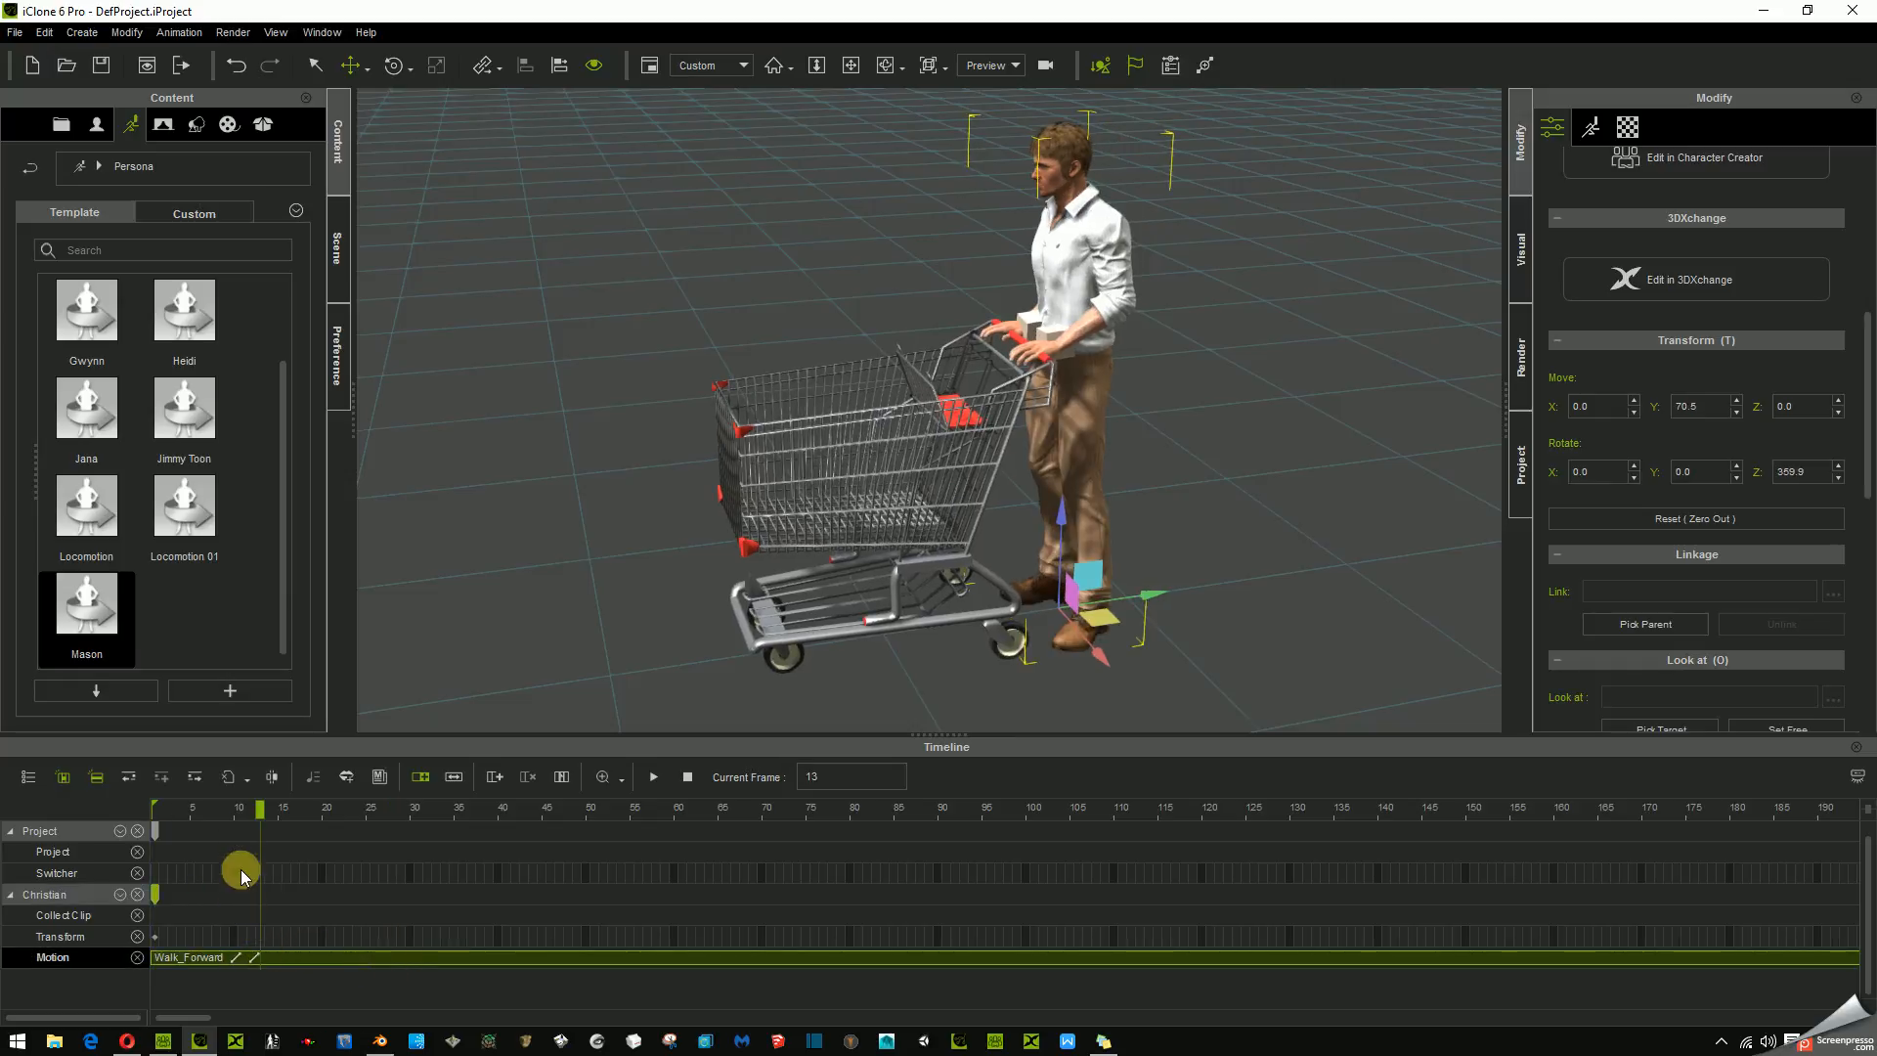
drag(222, 816, 130, 912)
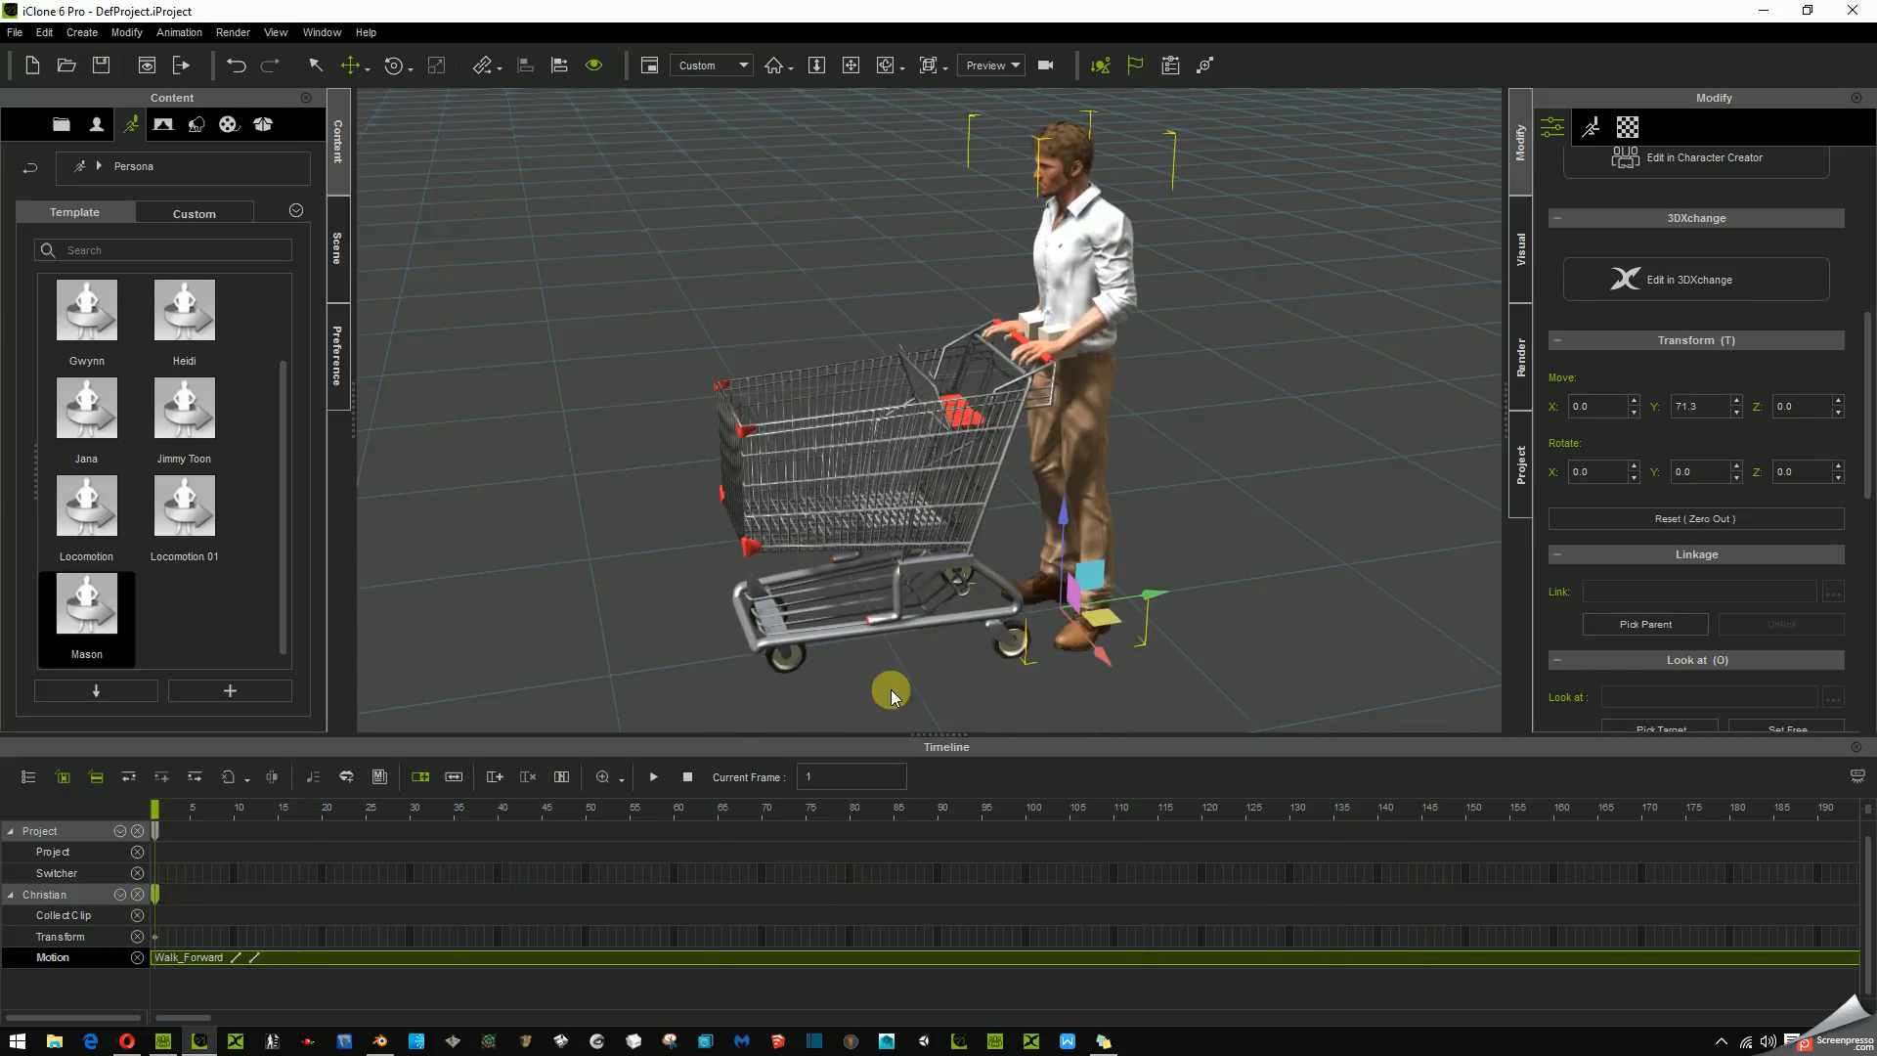
- Move the cart forward away from the character so his arms extend to reach the handle
click(889, 618)
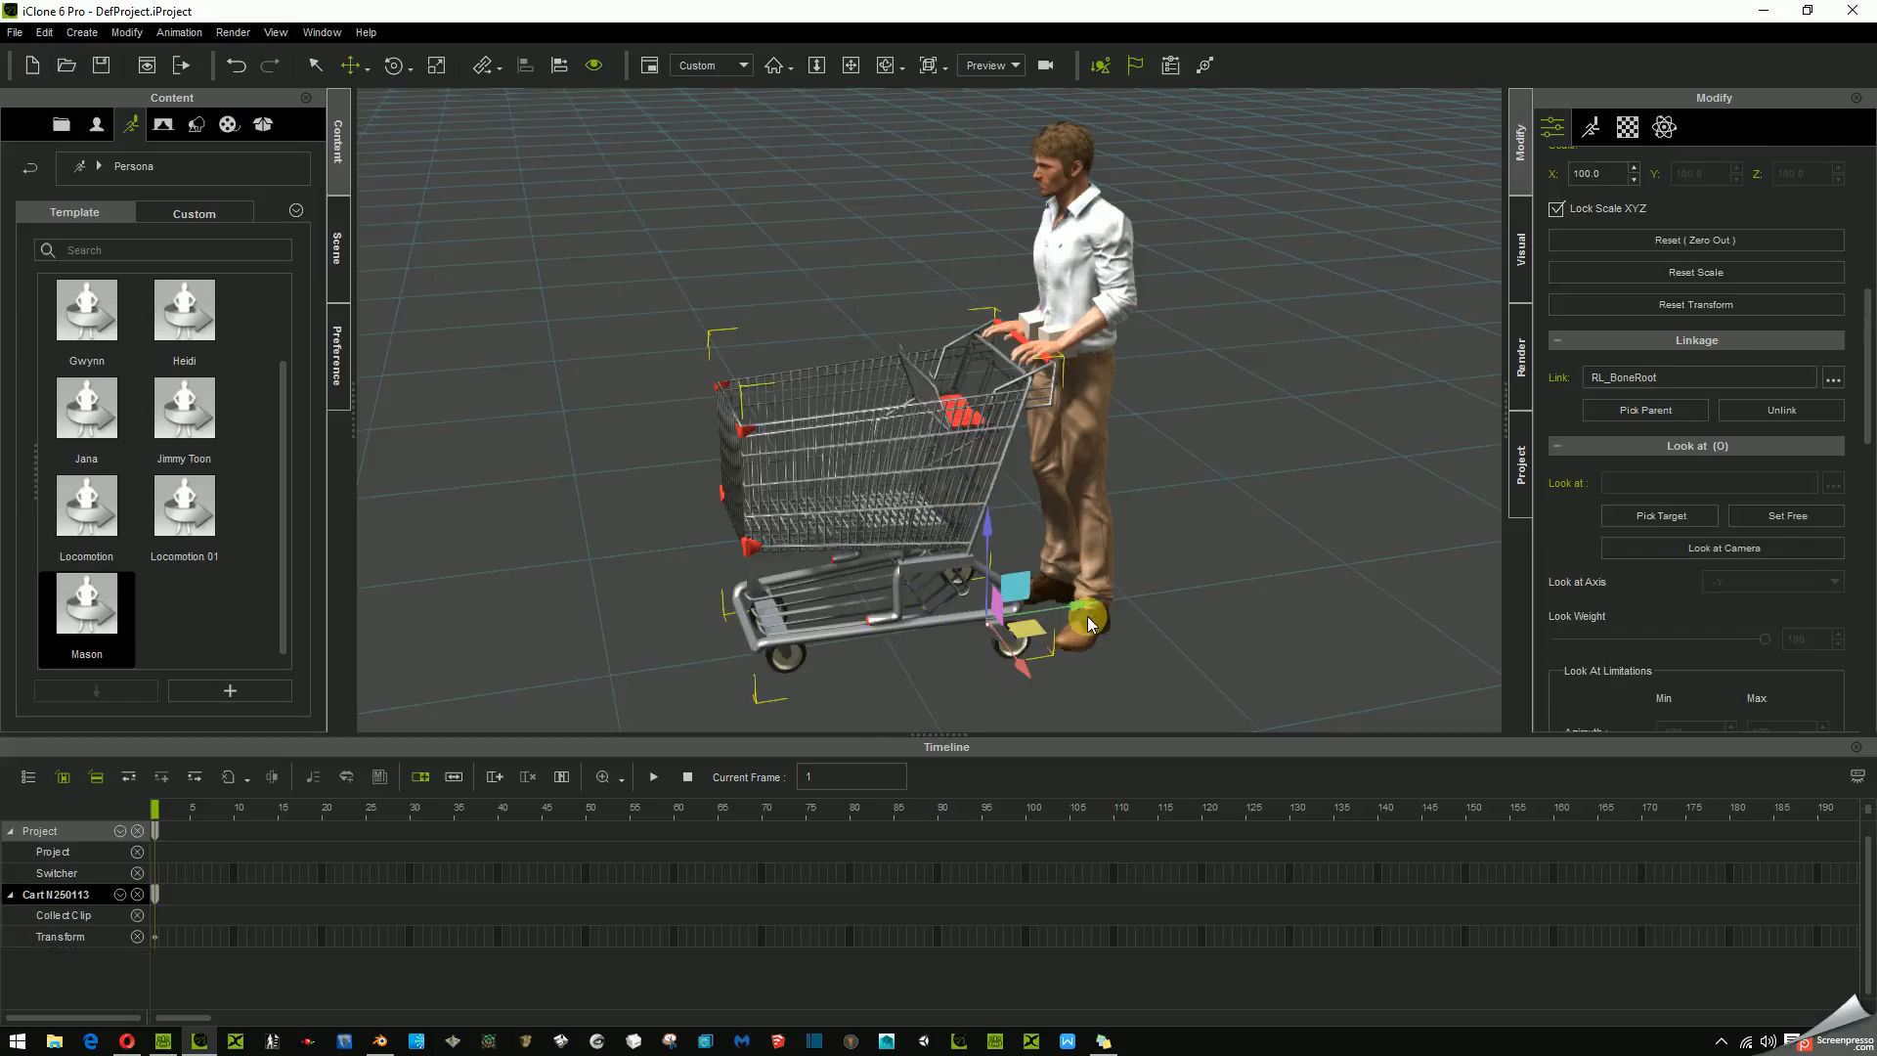
drag(1080, 606, 995, 642)
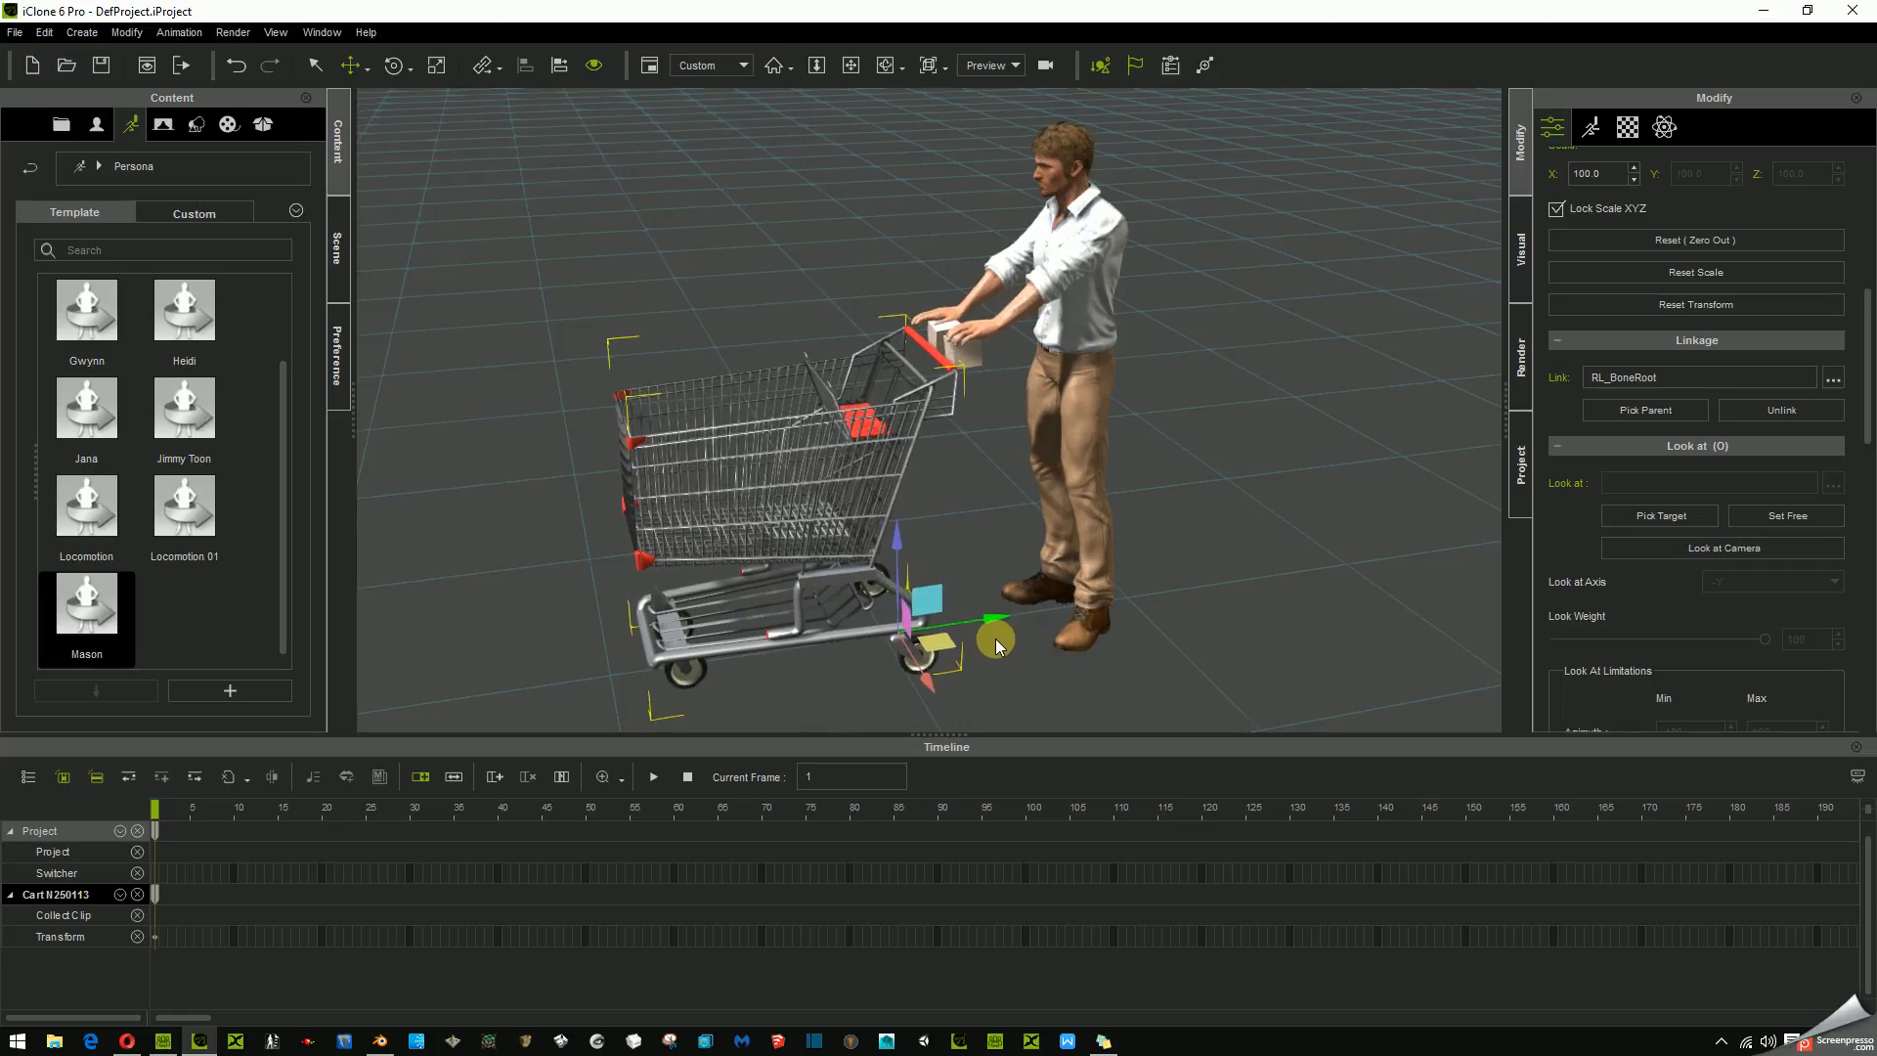
drag(996, 641, 991, 642)
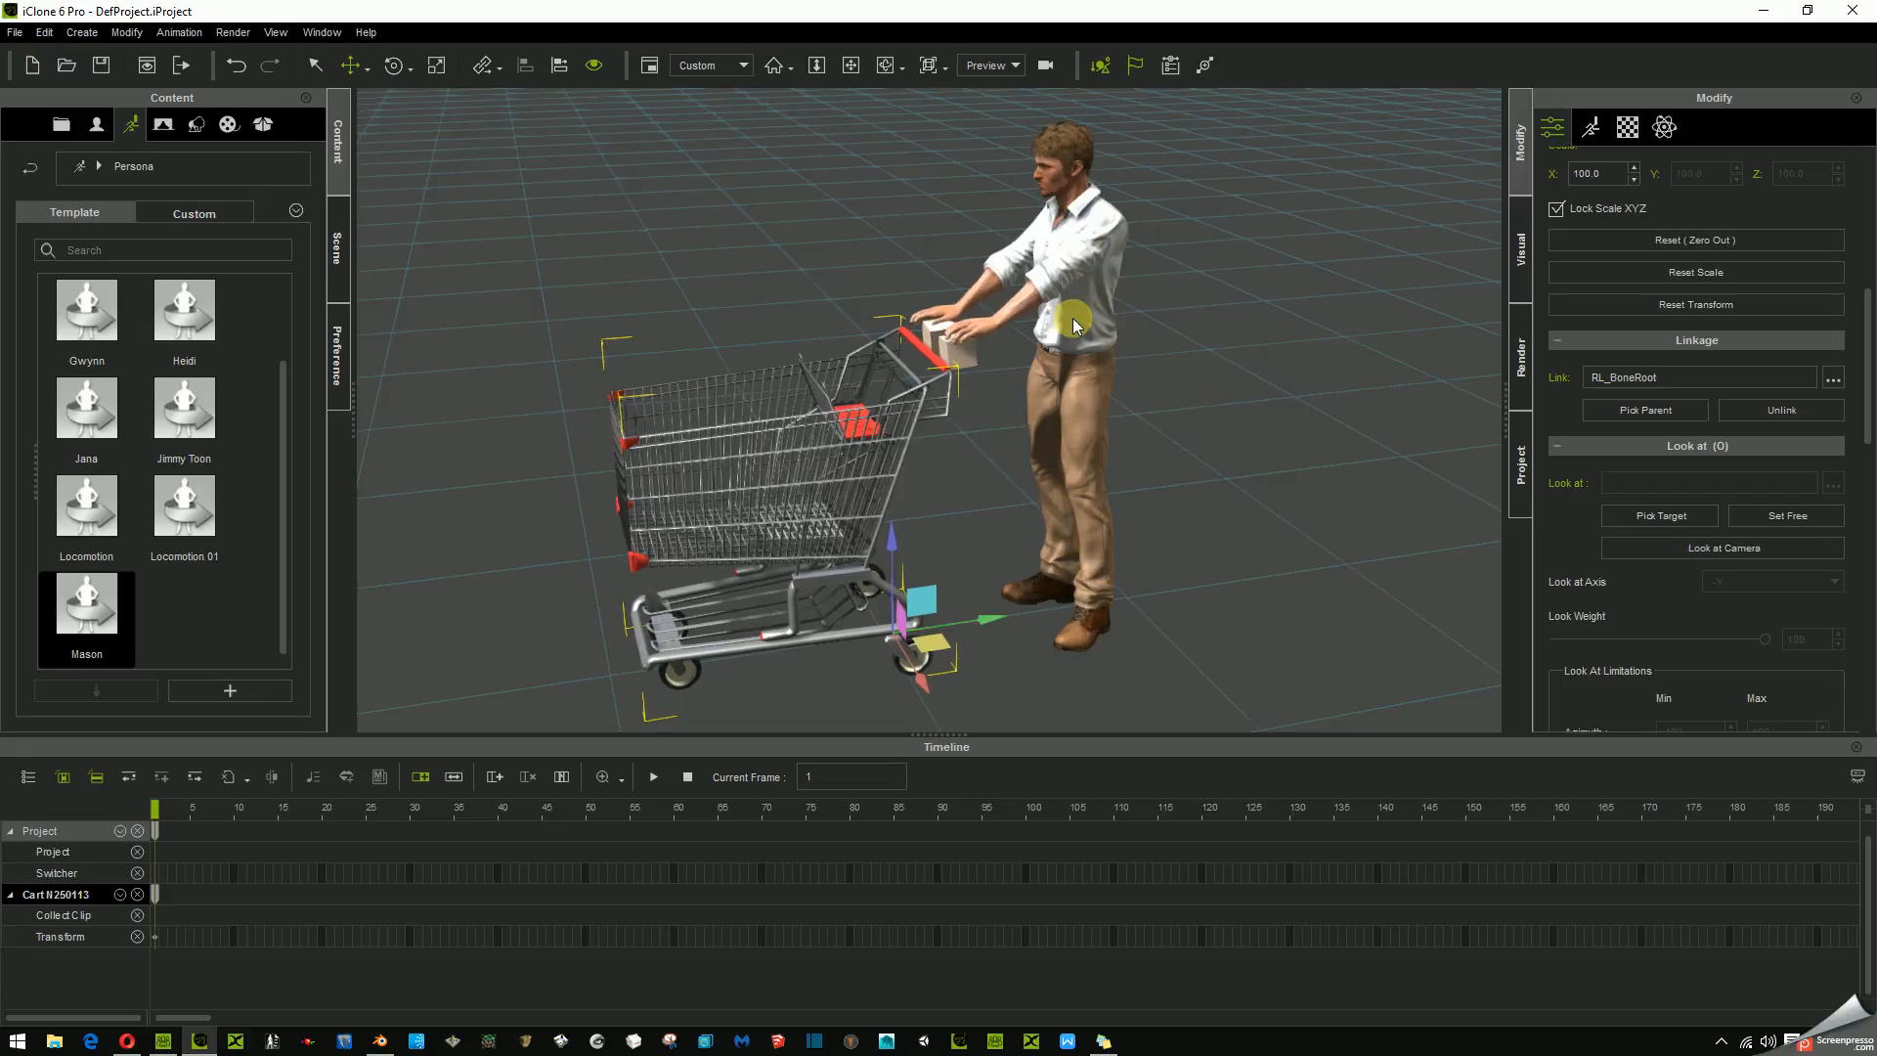
- Open Edit Motion Layer for the character and rotate his waist forward so he leans over toward the cart
click(1063, 252)
click(1595, 130)
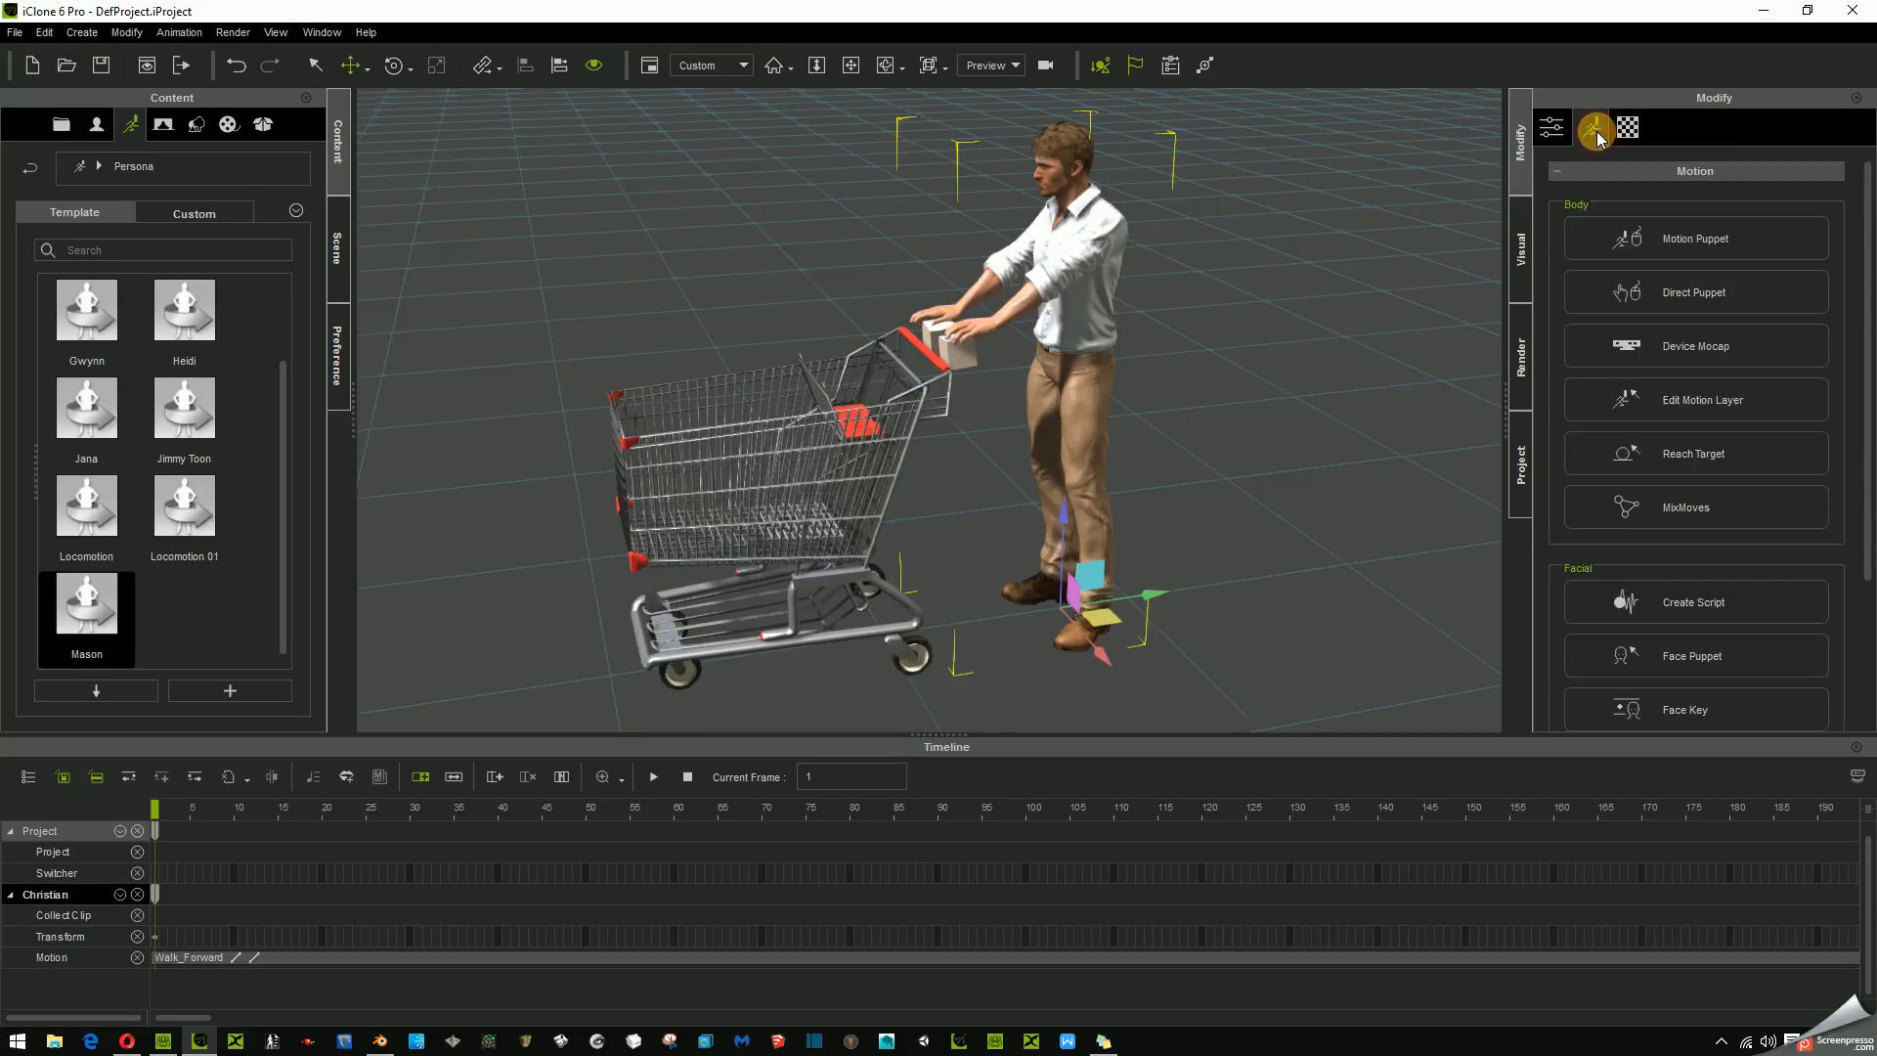
click(1692, 402)
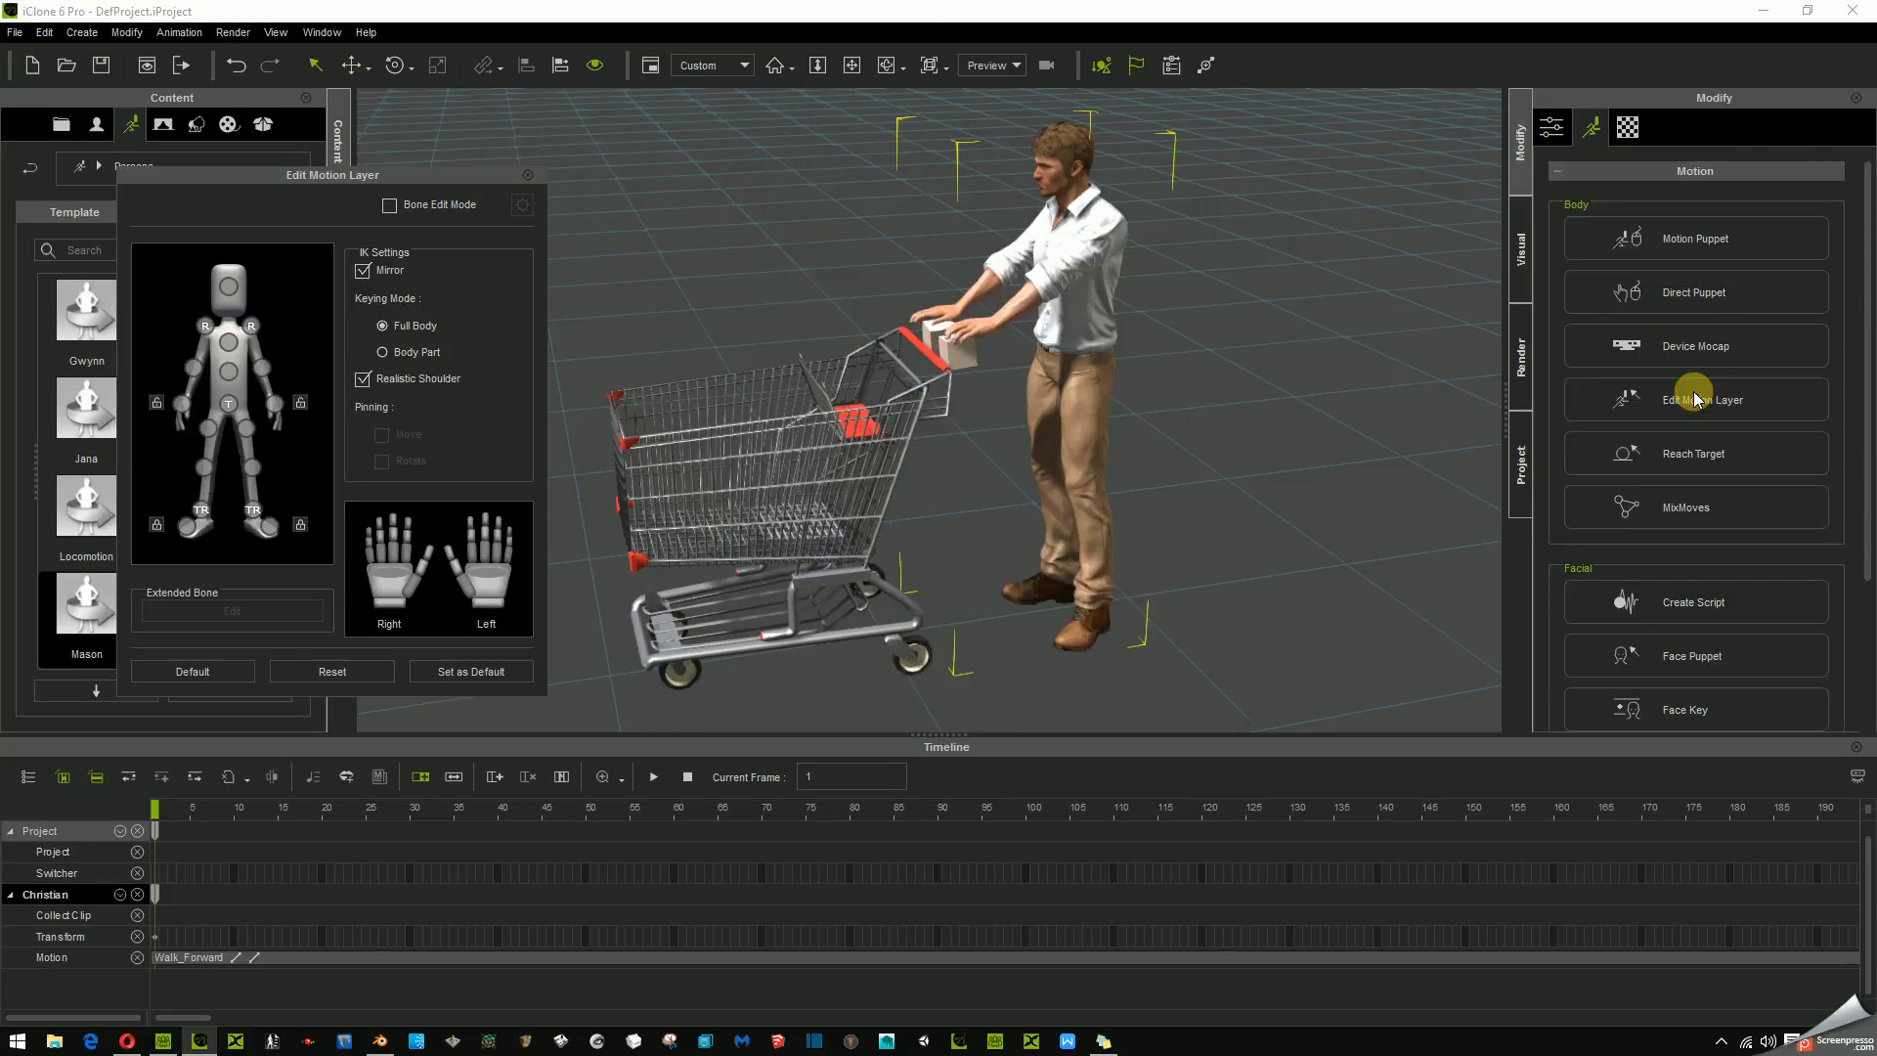
click(226, 373)
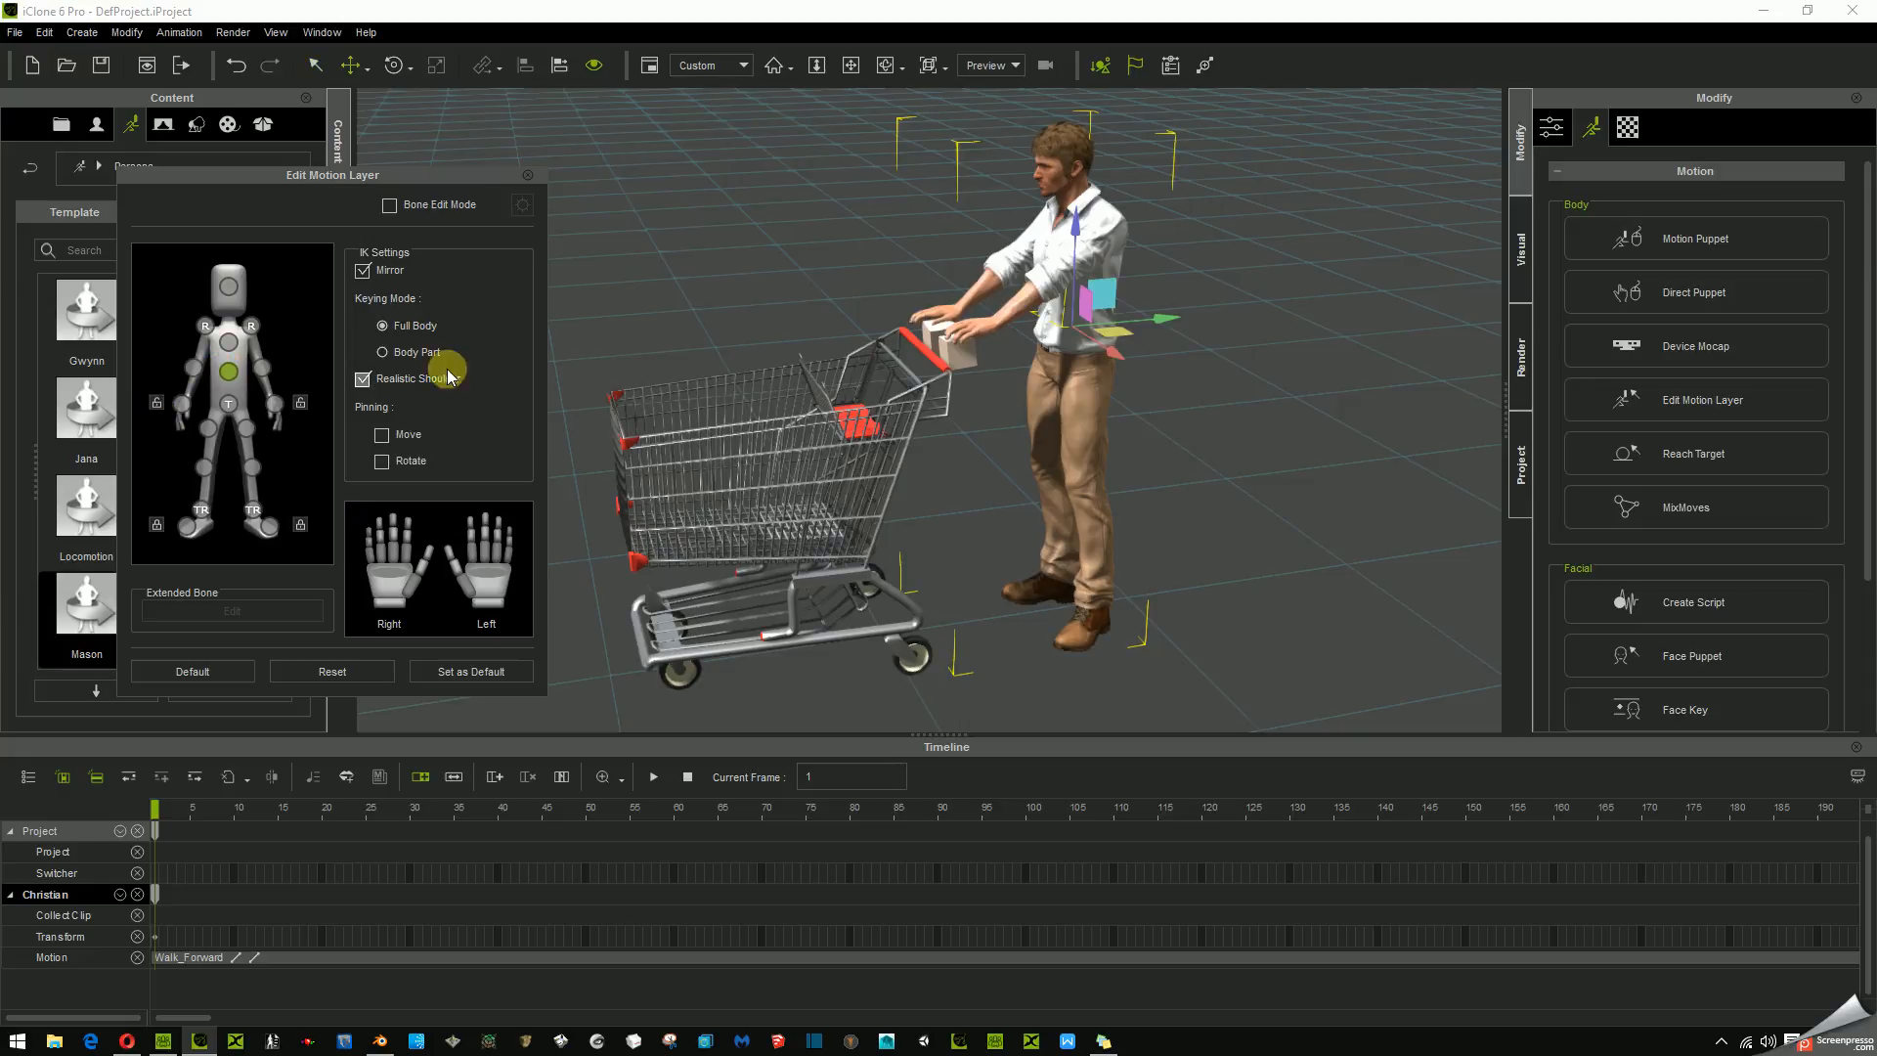
click(393, 65)
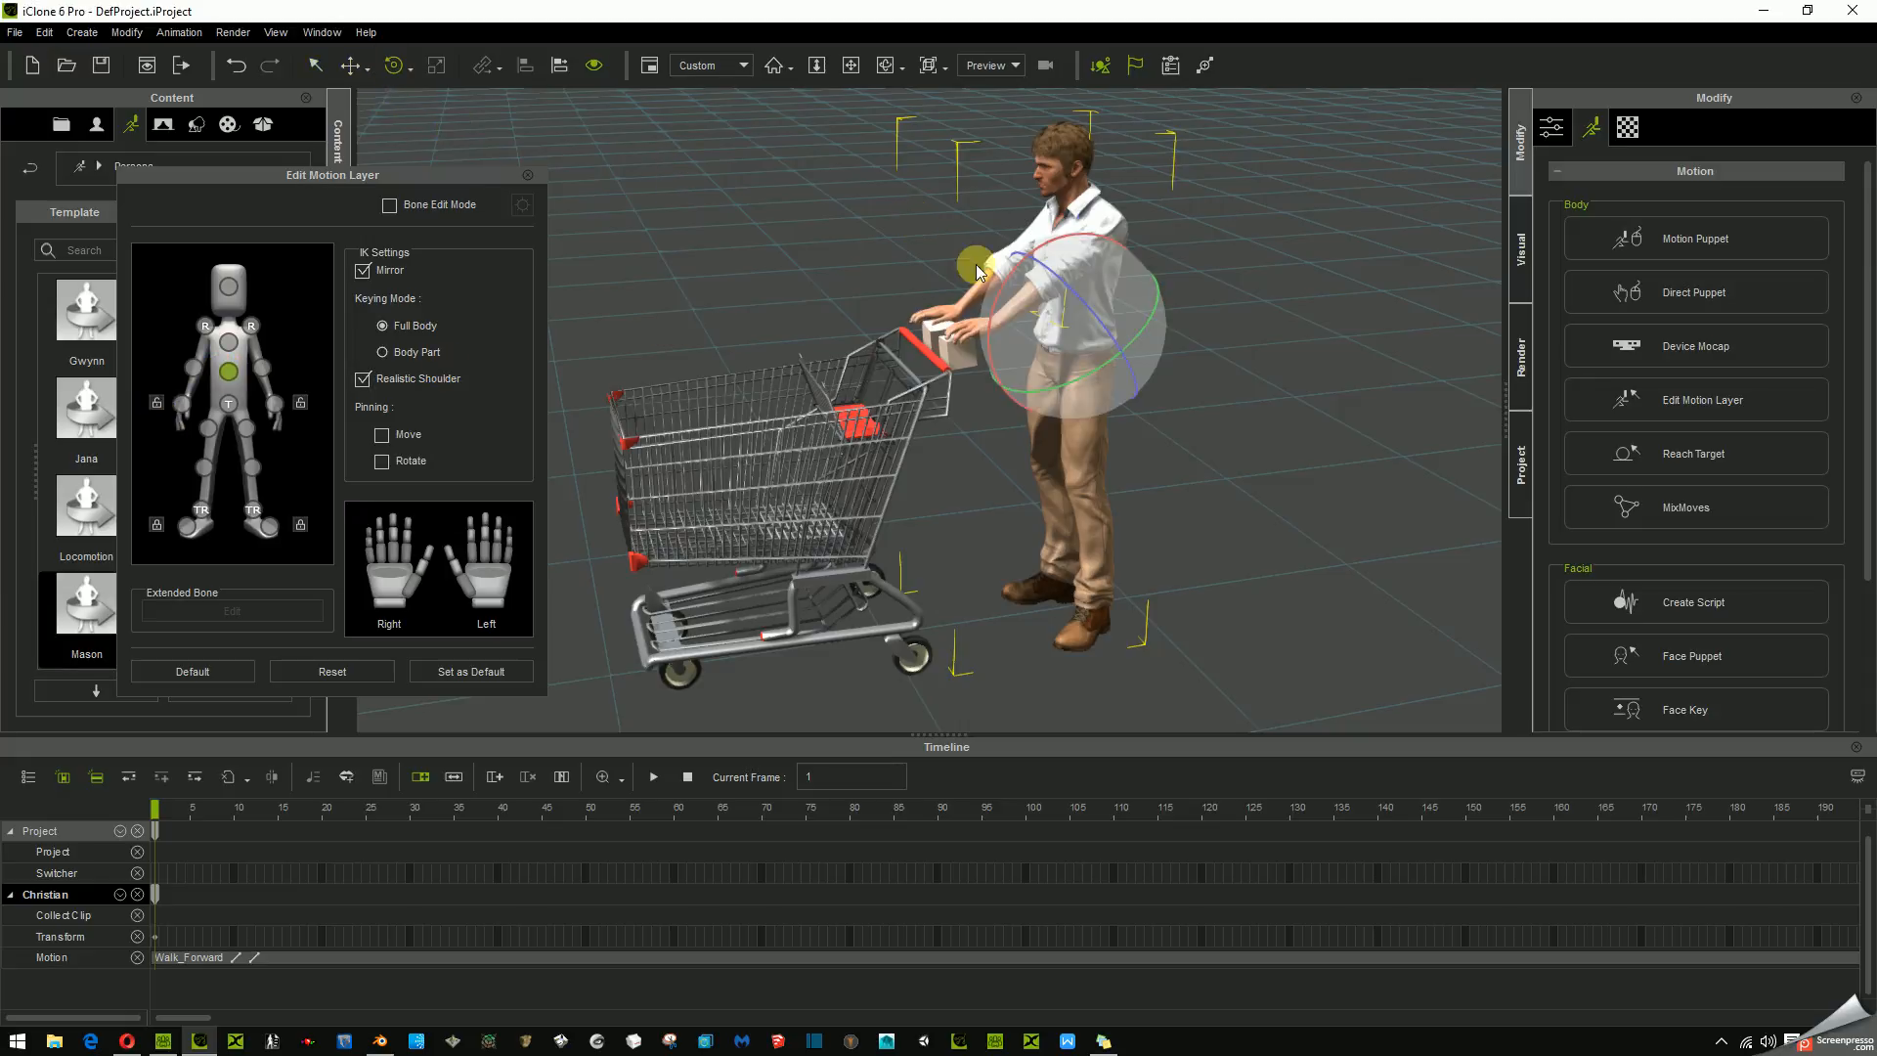
drag(1005, 294, 986, 328)
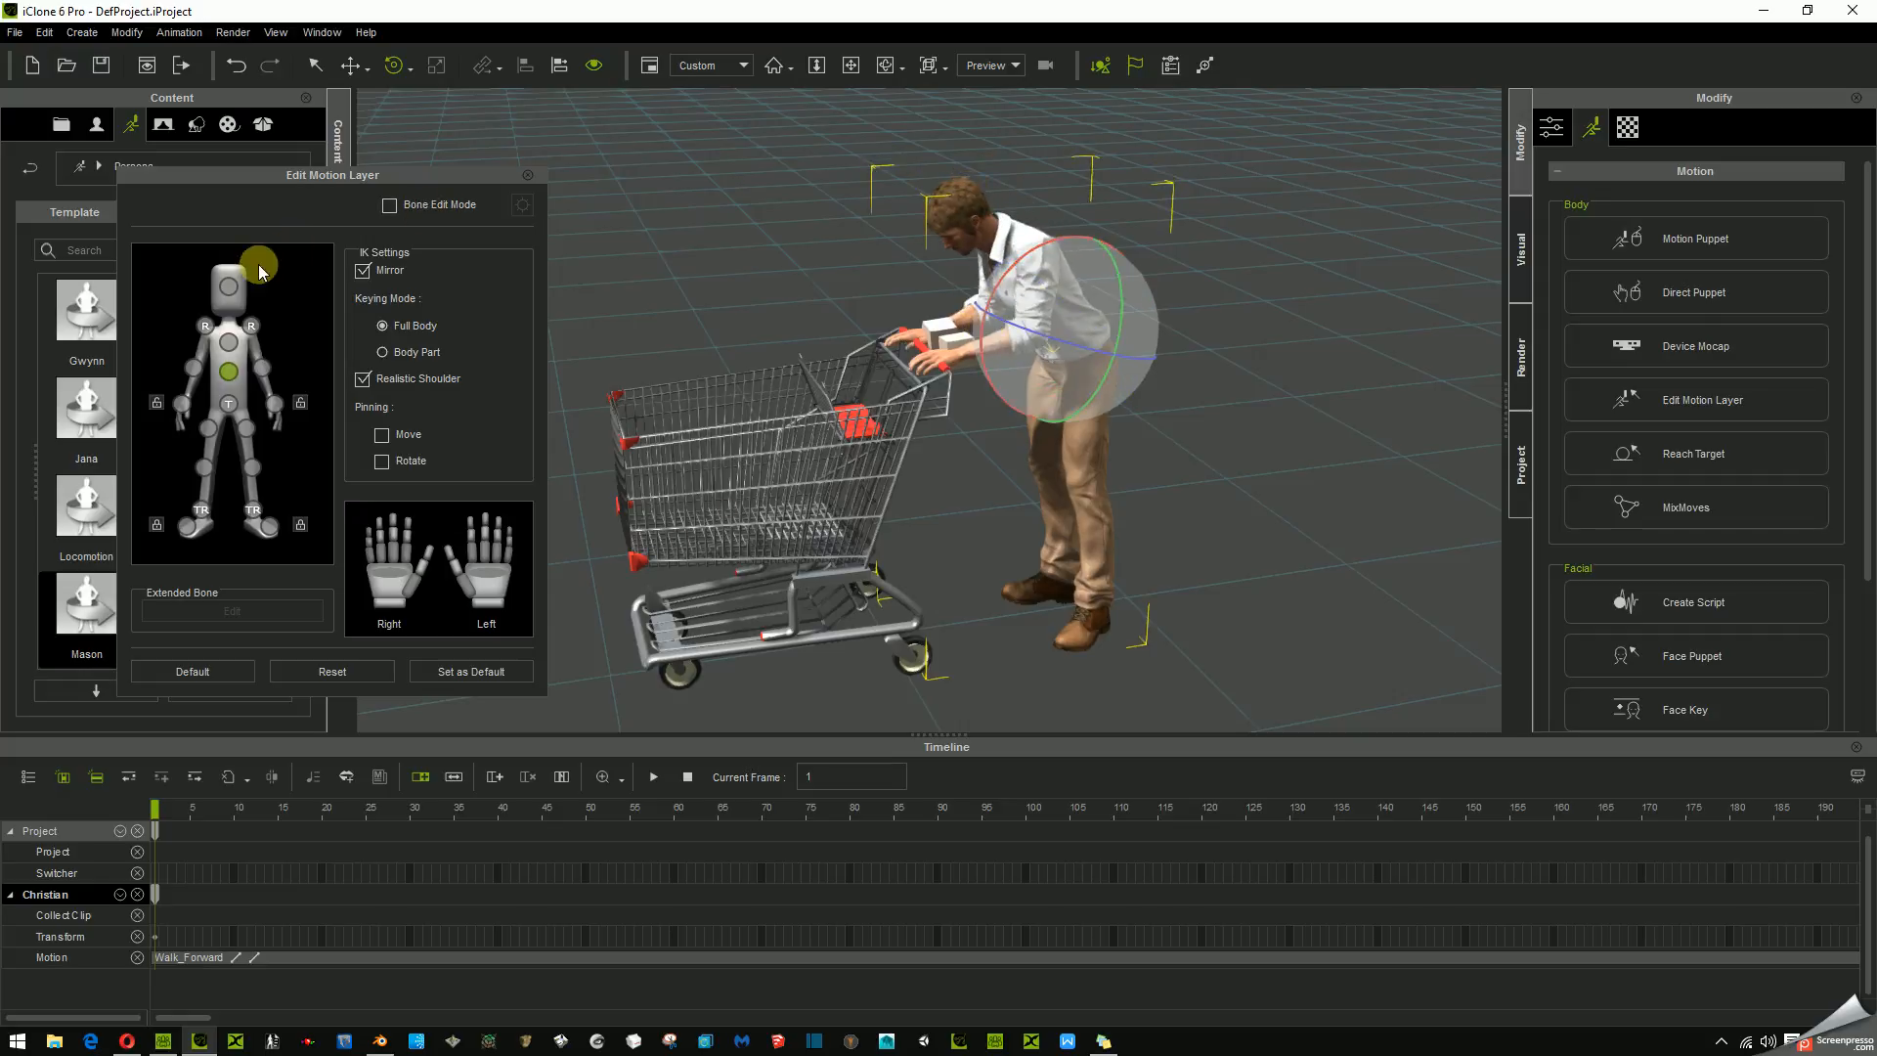
- Raise the character's head to look ahead, curl his hands around the cart handle, and close Edit Motion Layer
click(226, 293)
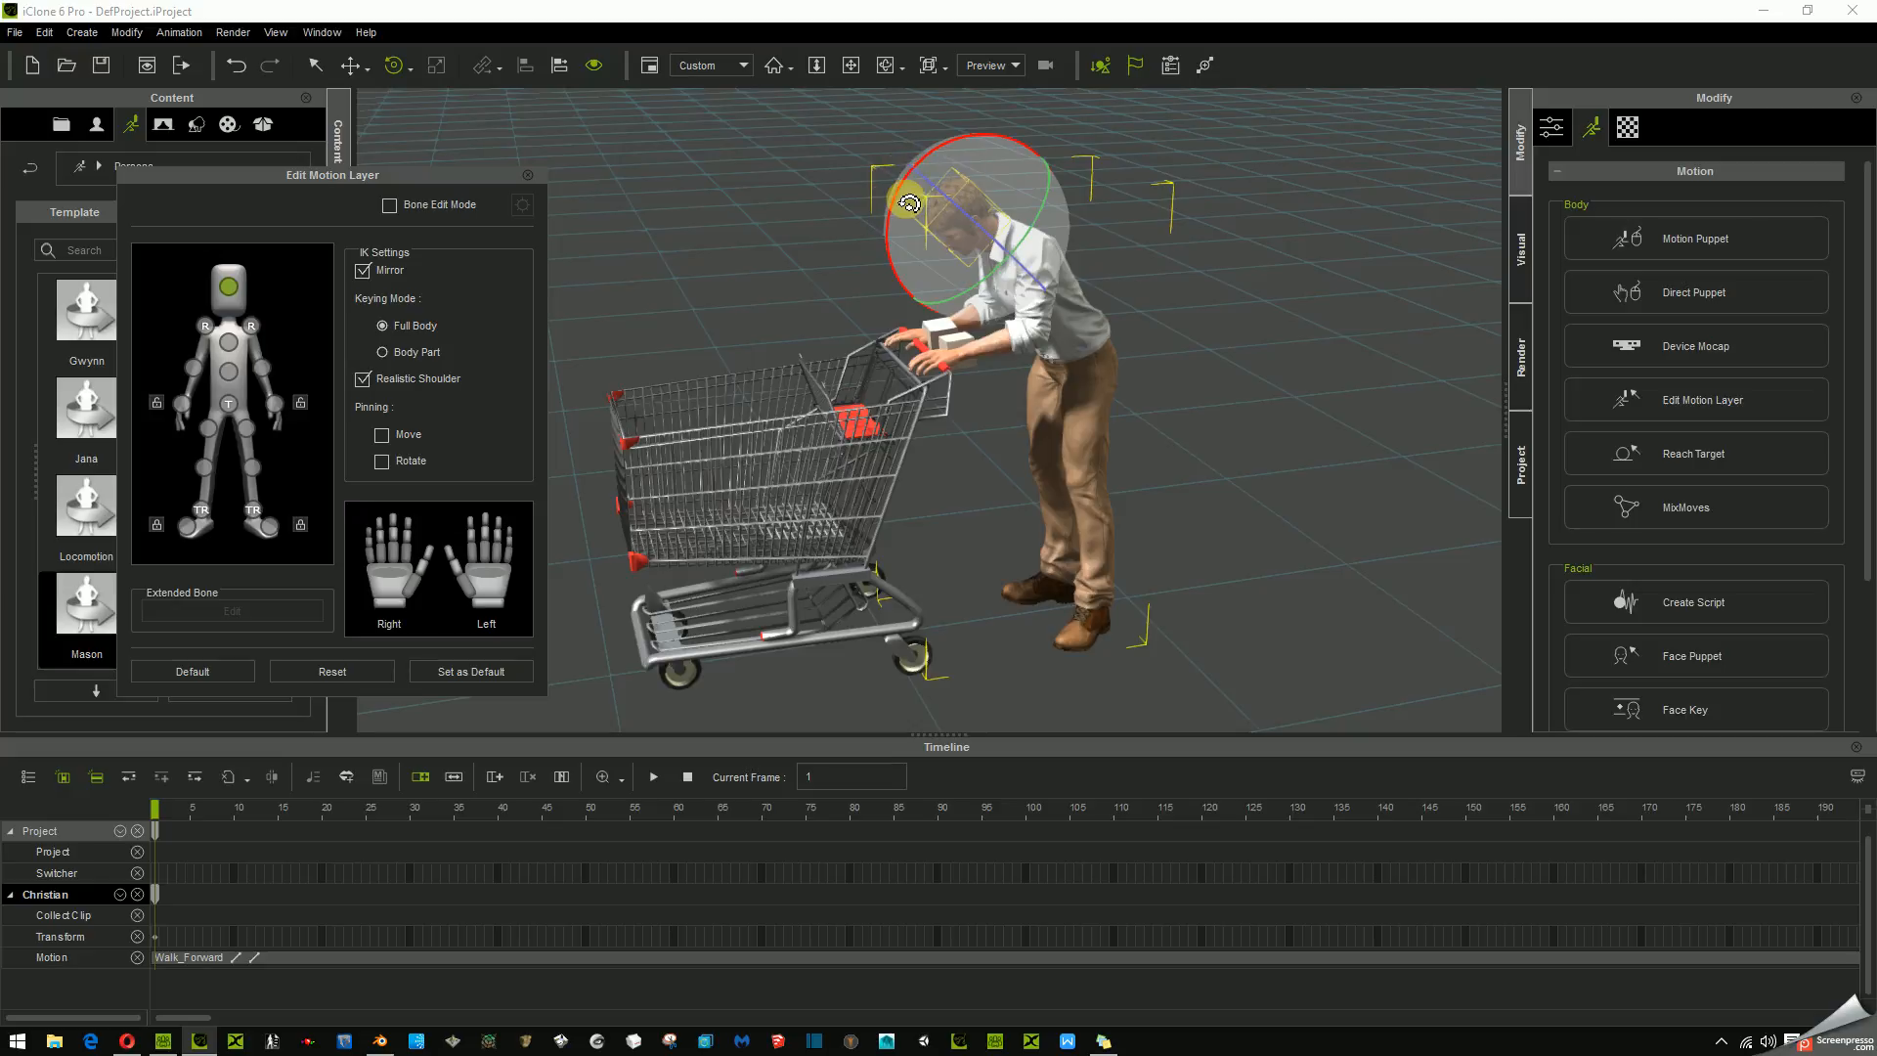
drag(900, 190, 909, 178)
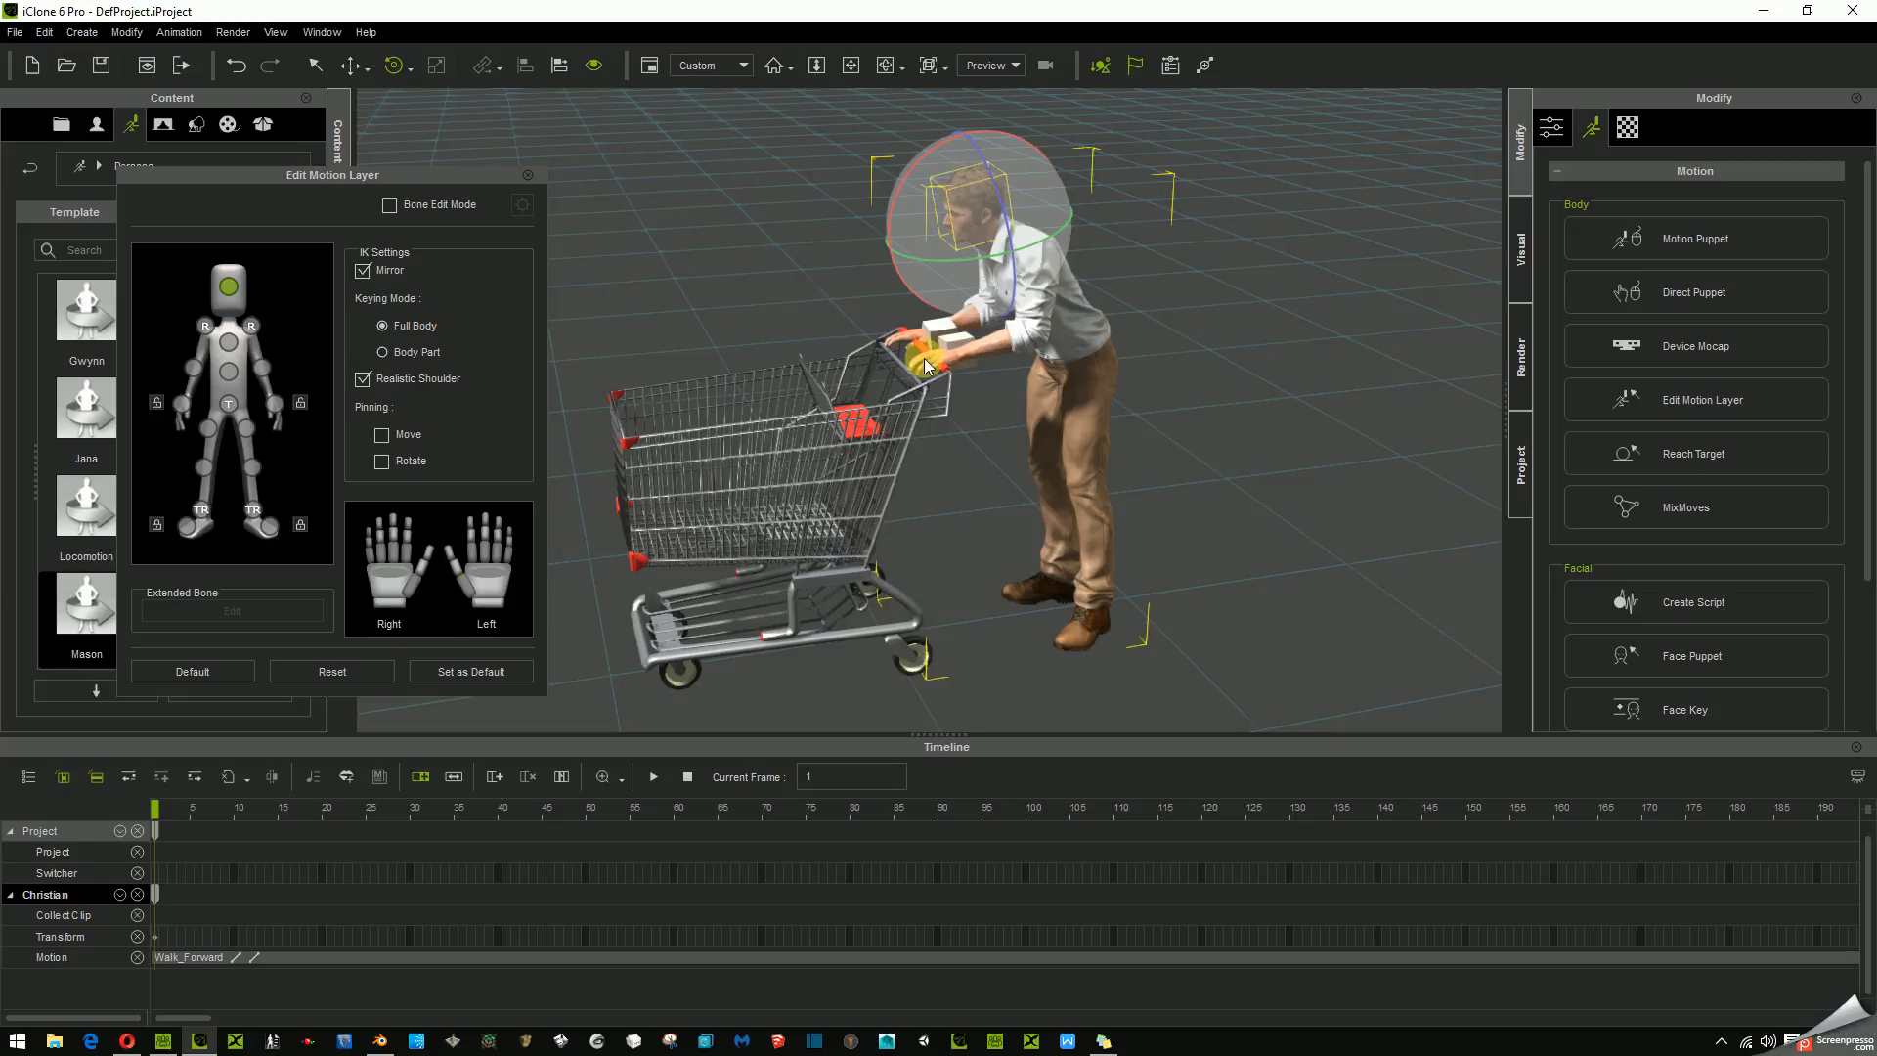
click(484, 575)
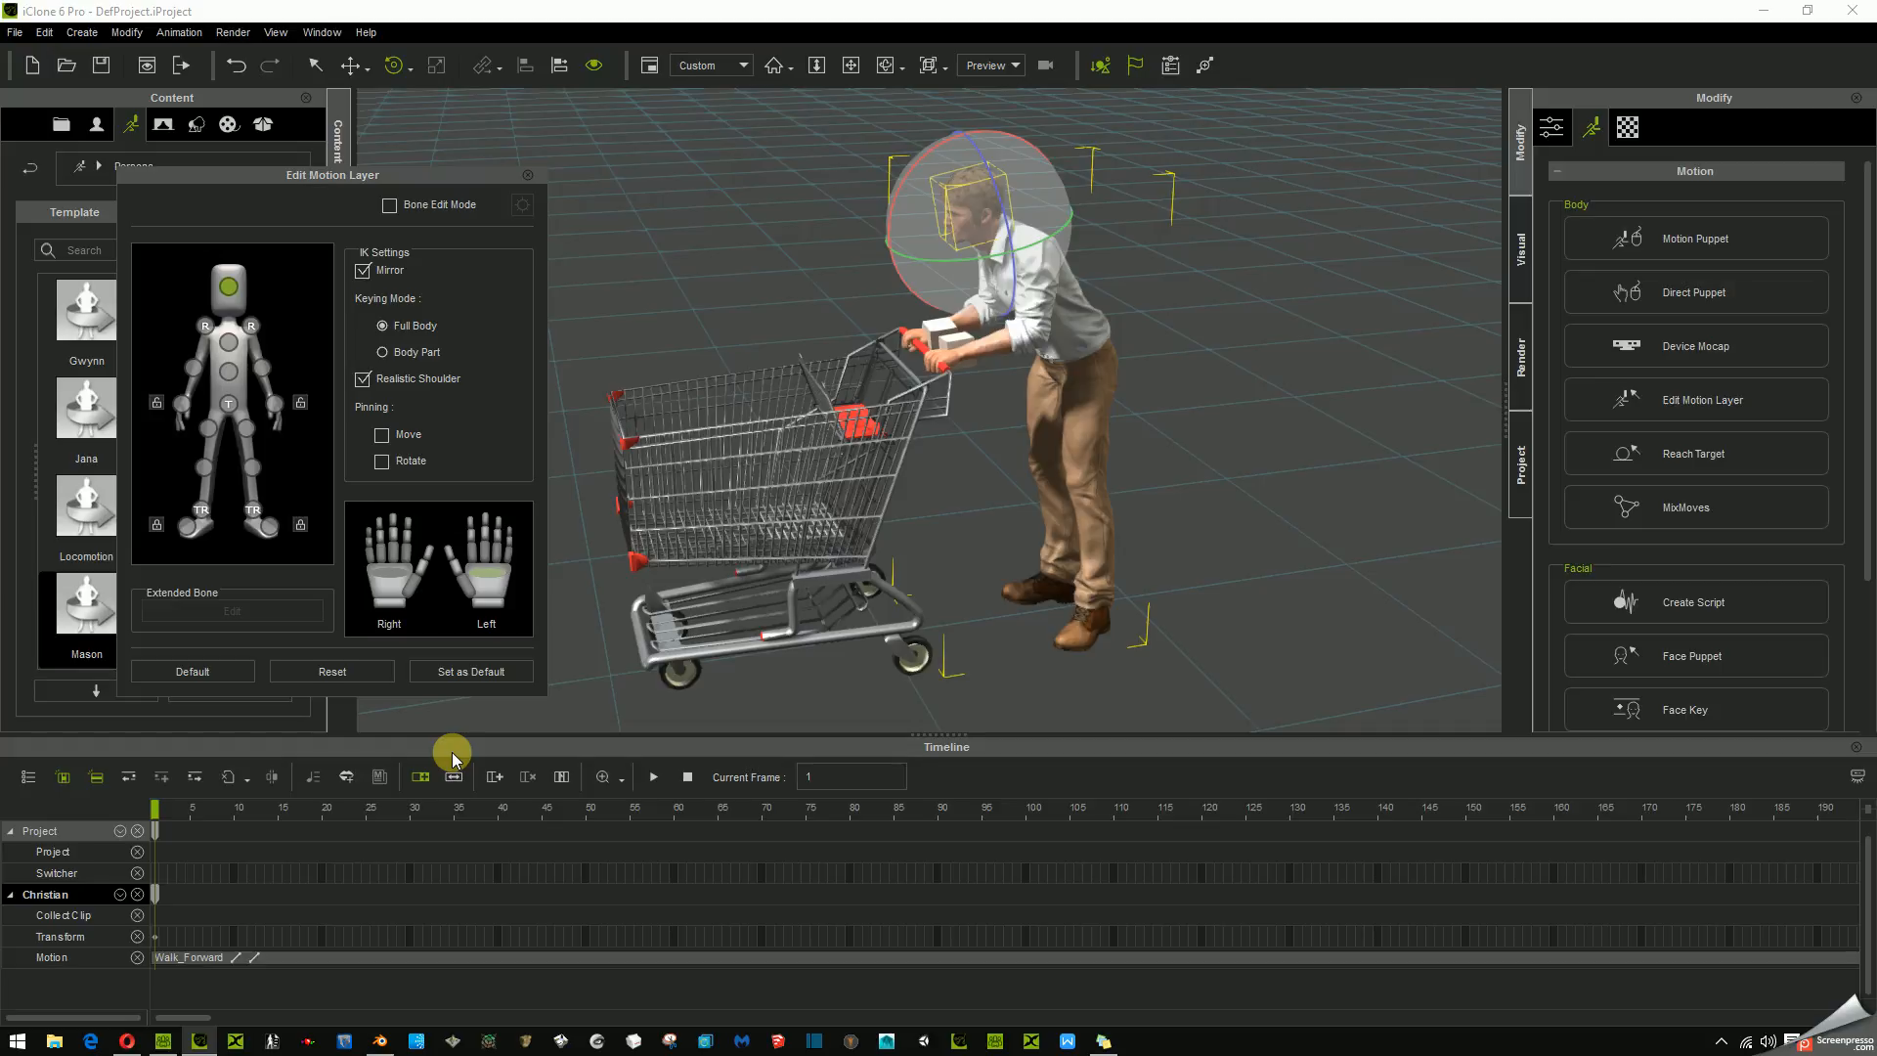
click(528, 177)
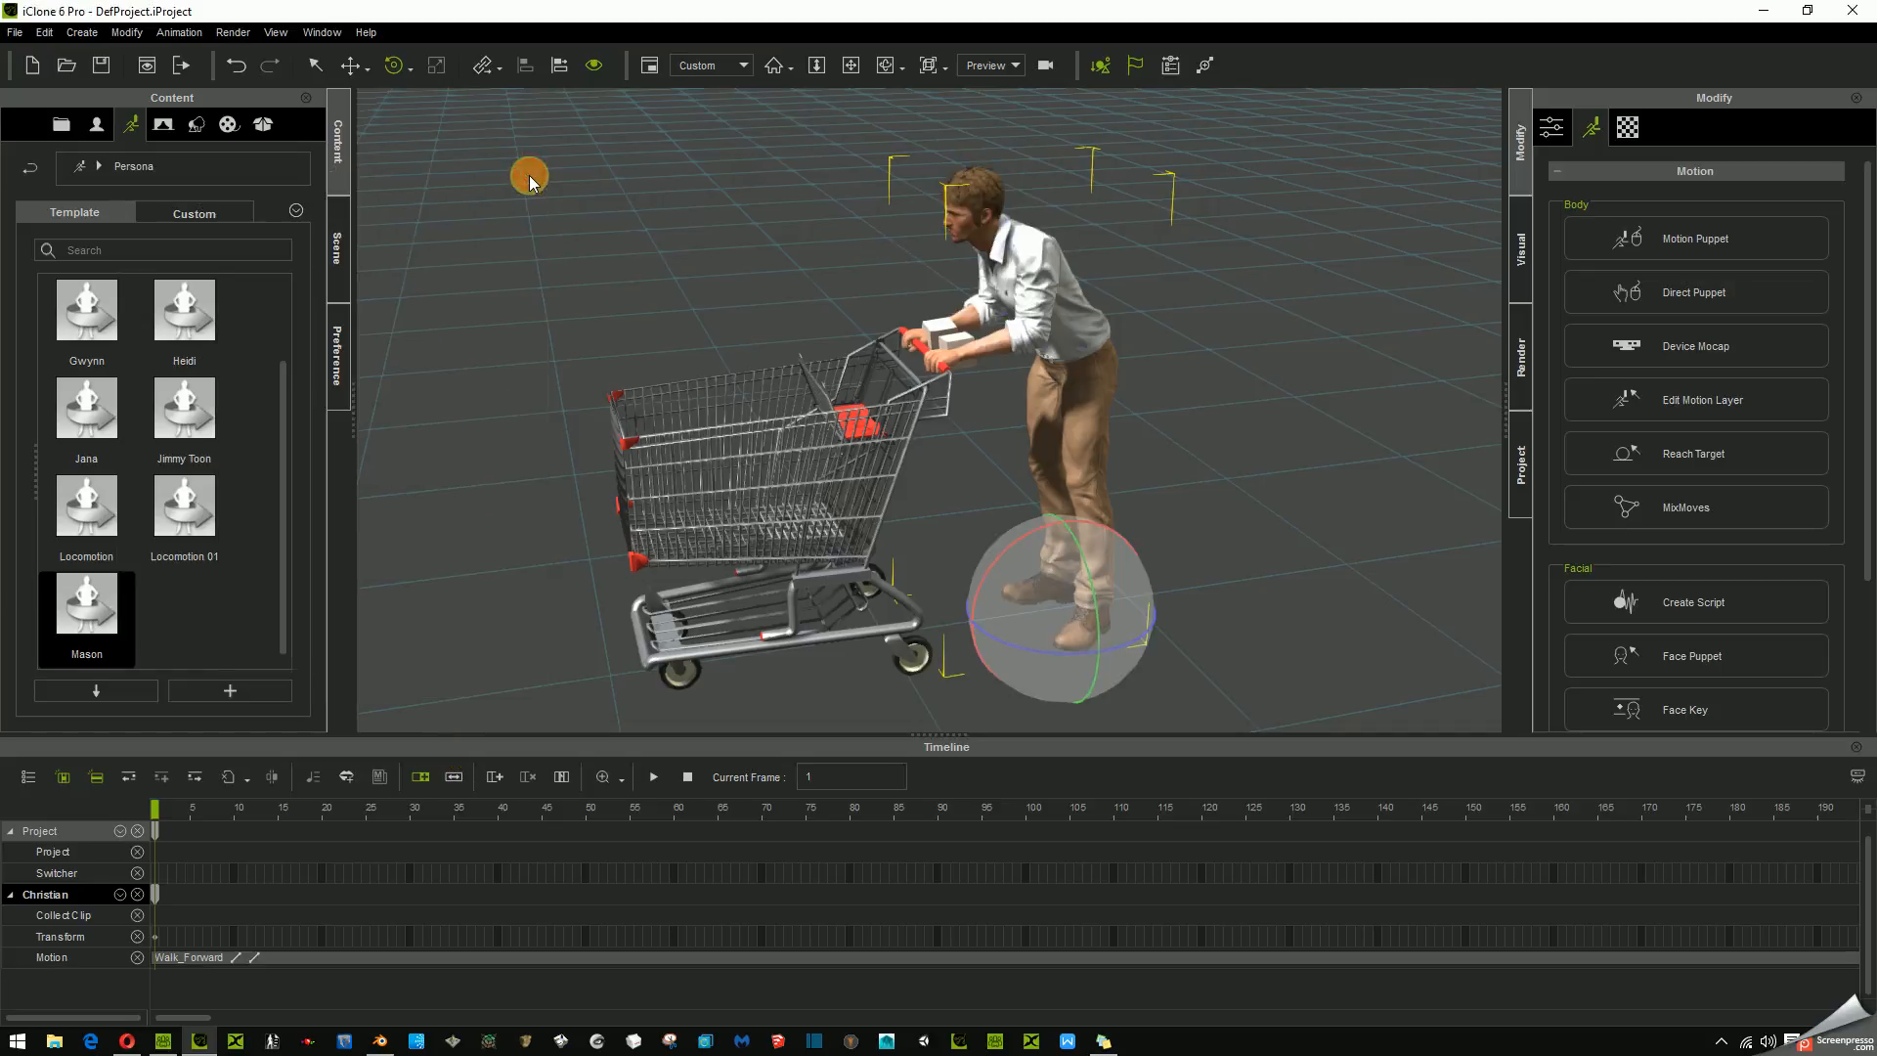
- Play the walk to check the leaning character pushing the cart, and return to the first frame
scroll(892, 545, down, 2)
drag(978, 555, 1177, 469)
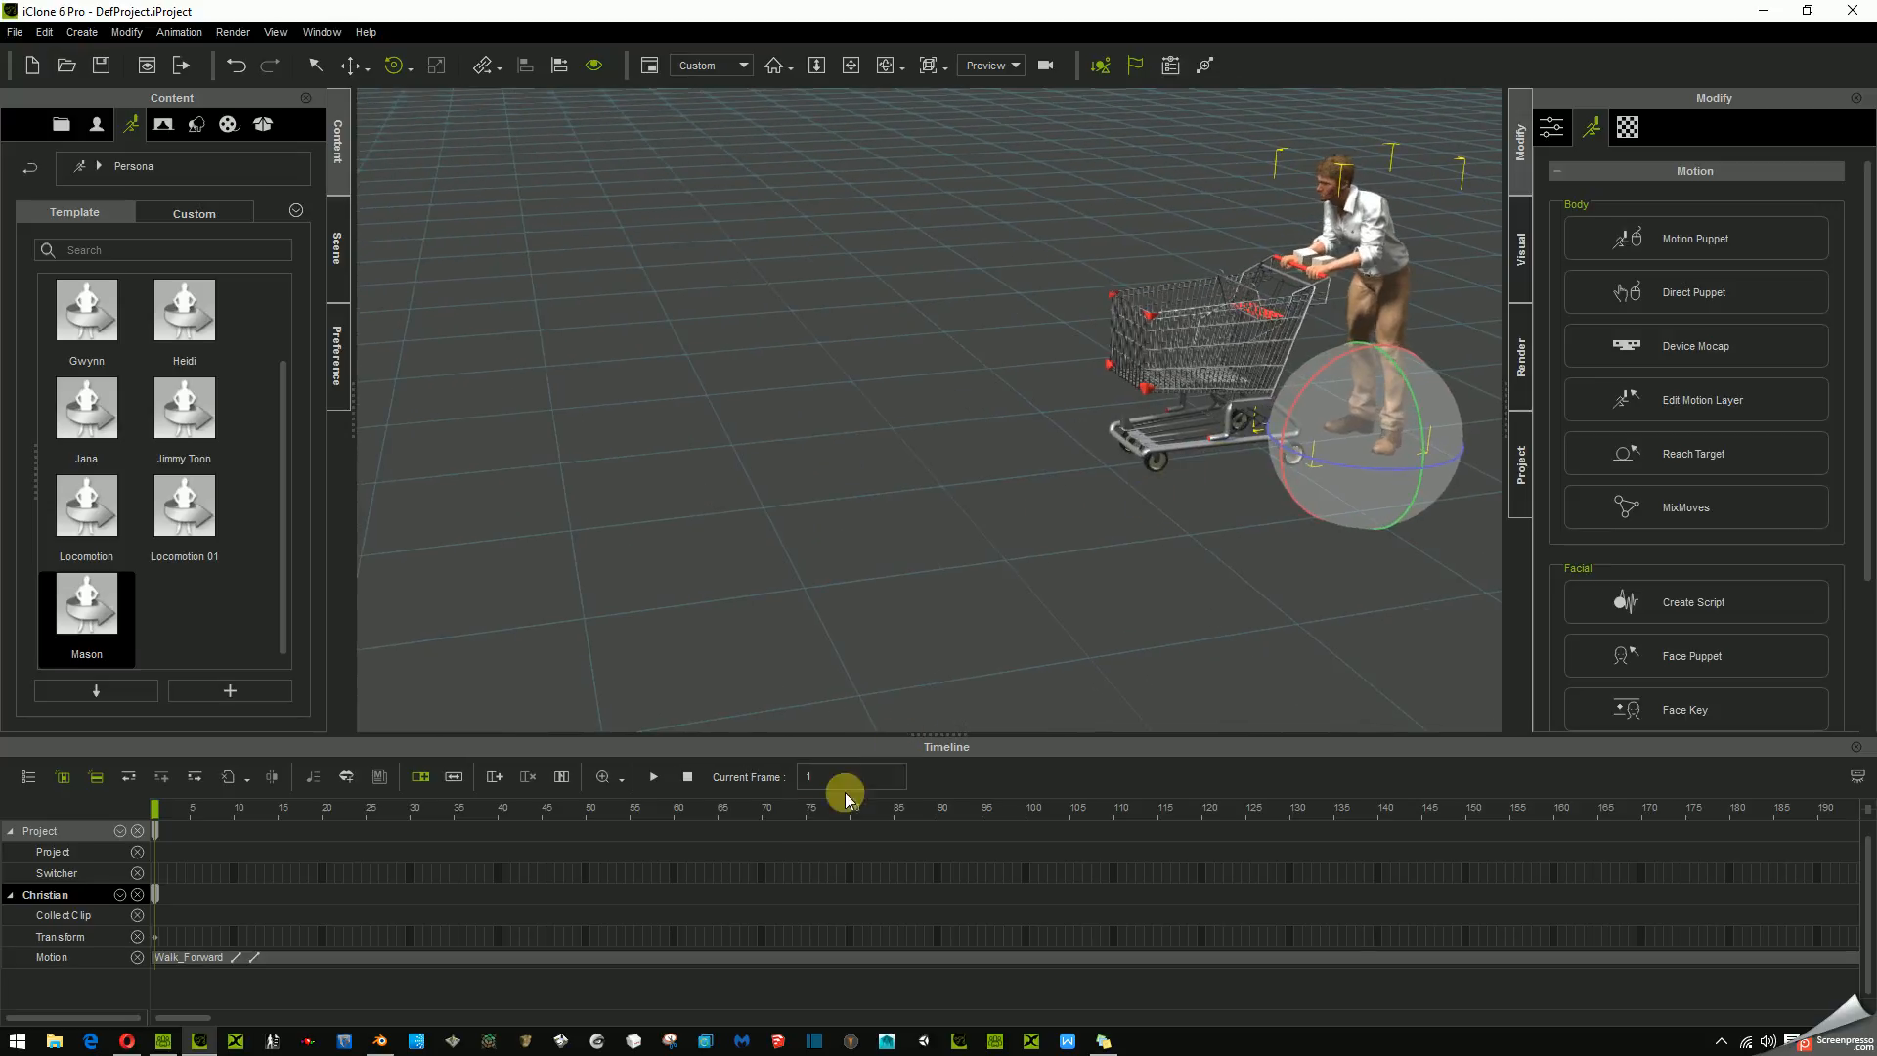
click(655, 777)
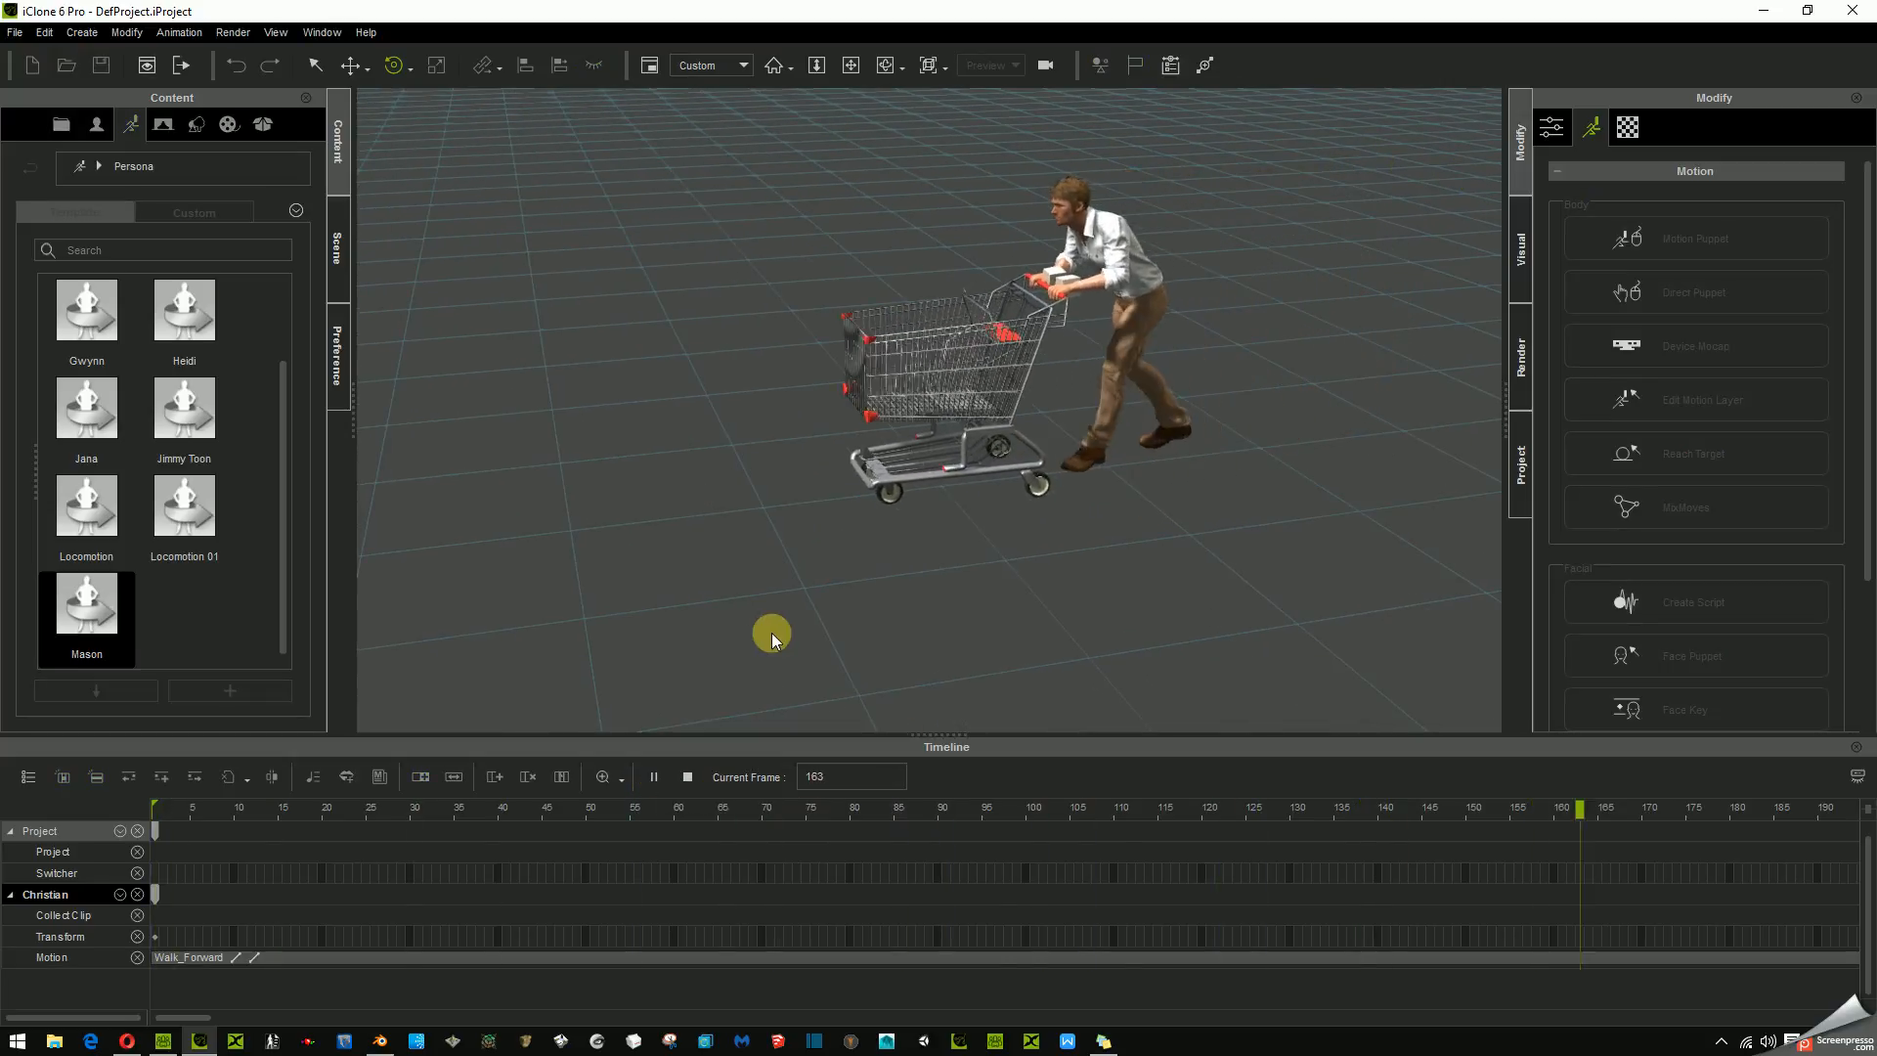
click(689, 776)
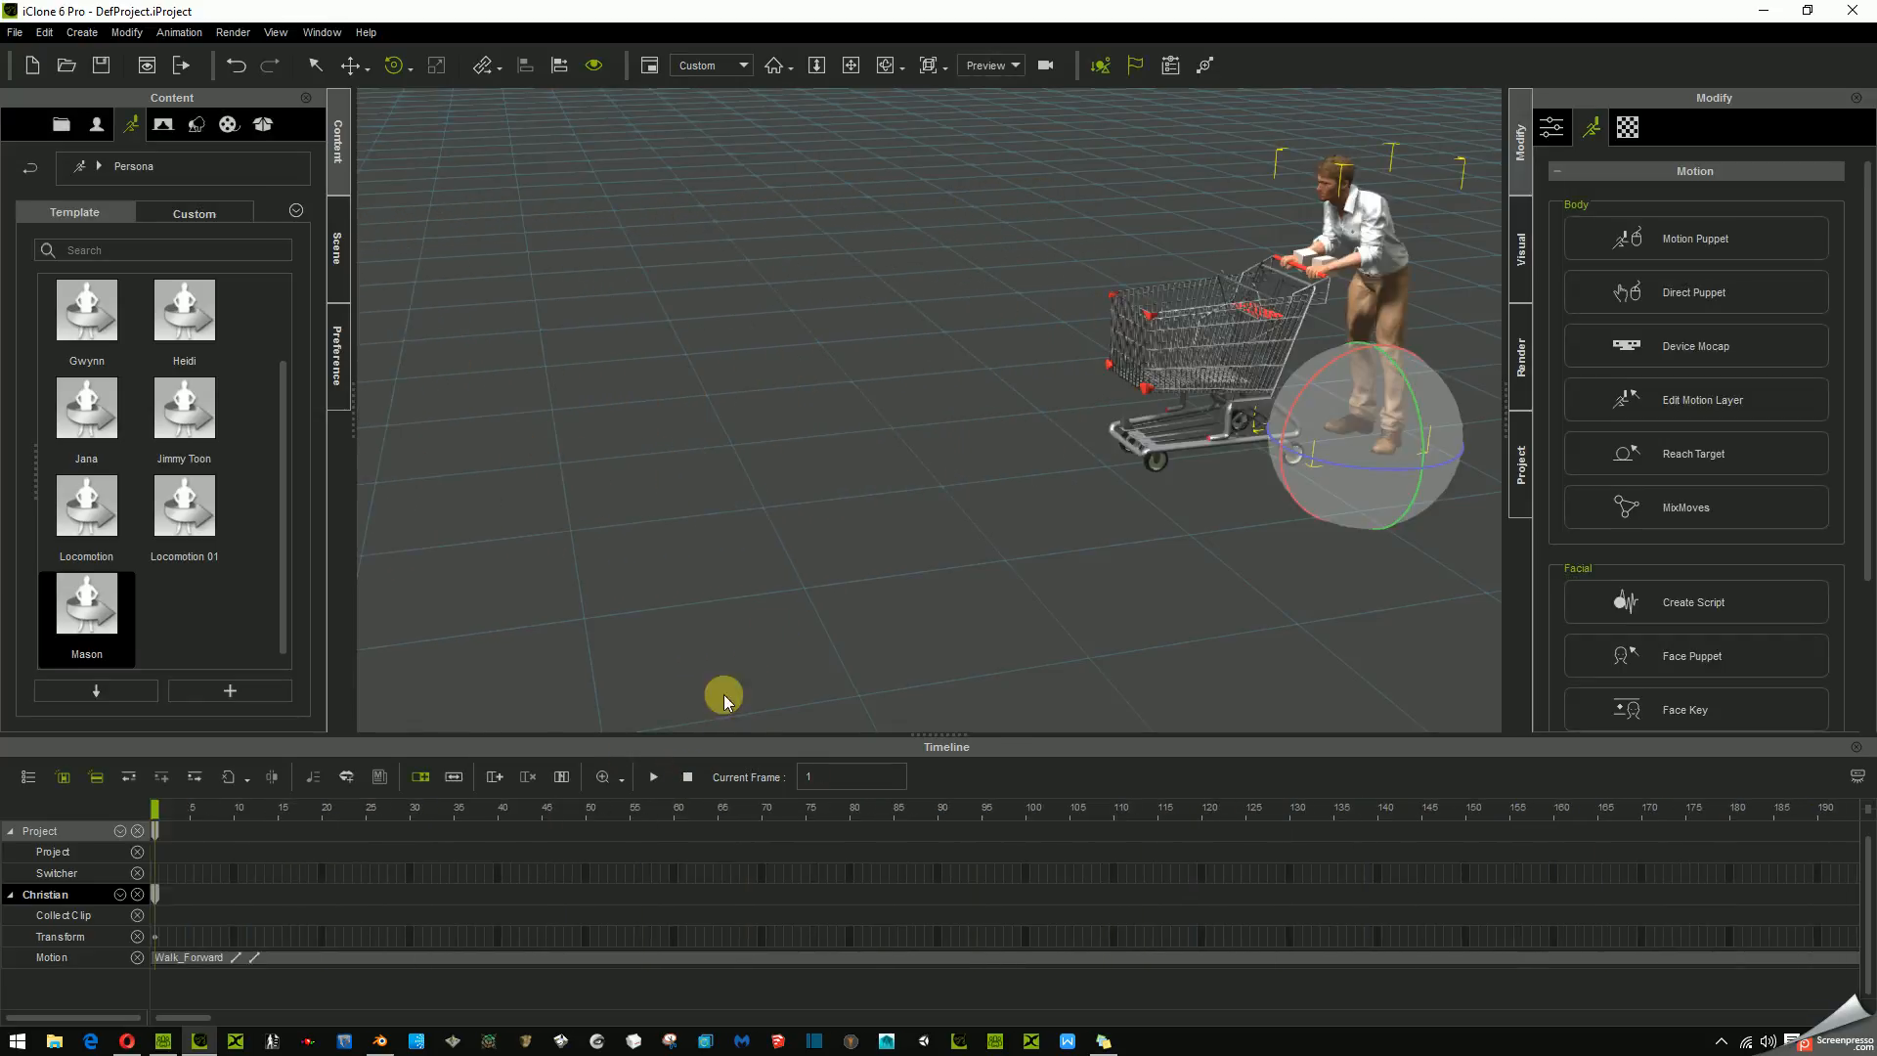
- Try setting the box at the character's near hand as a dummy, and turn the option back off
scroll(1255, 301, up, 3)
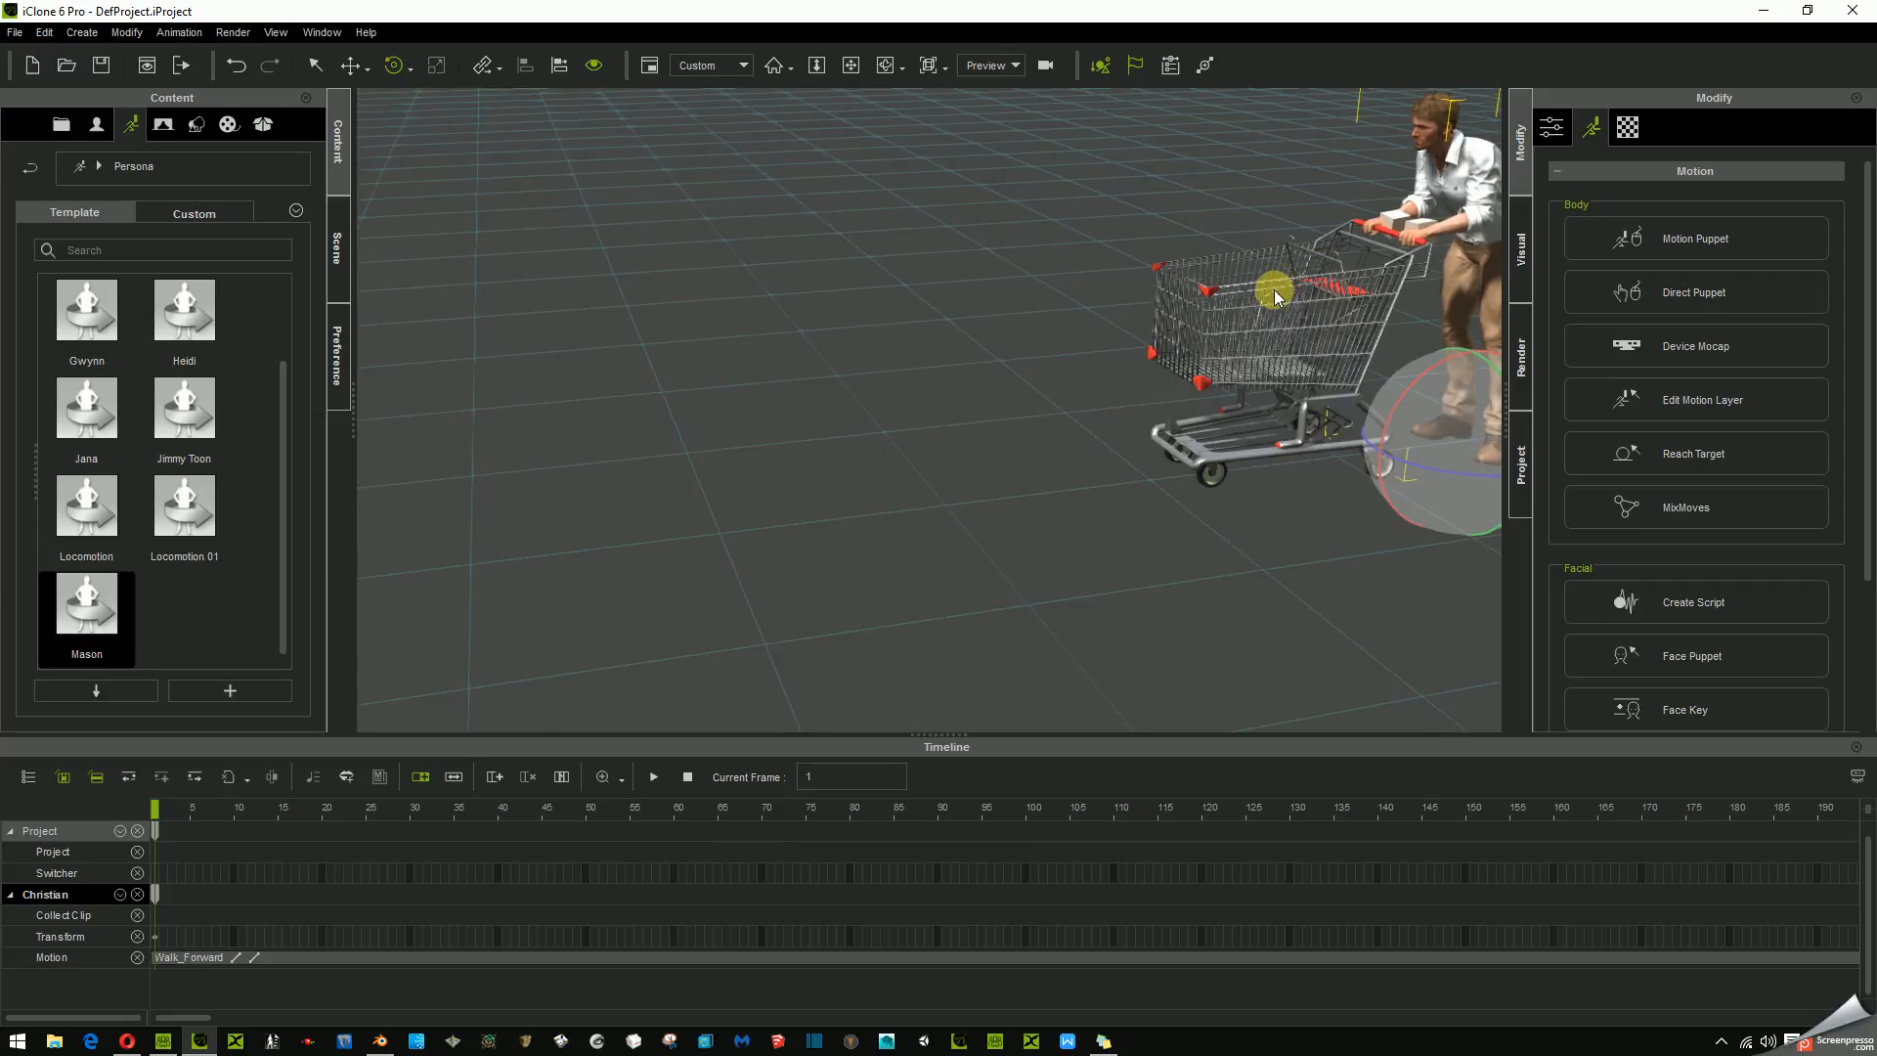
middle_drag(987, 418, 846, 444)
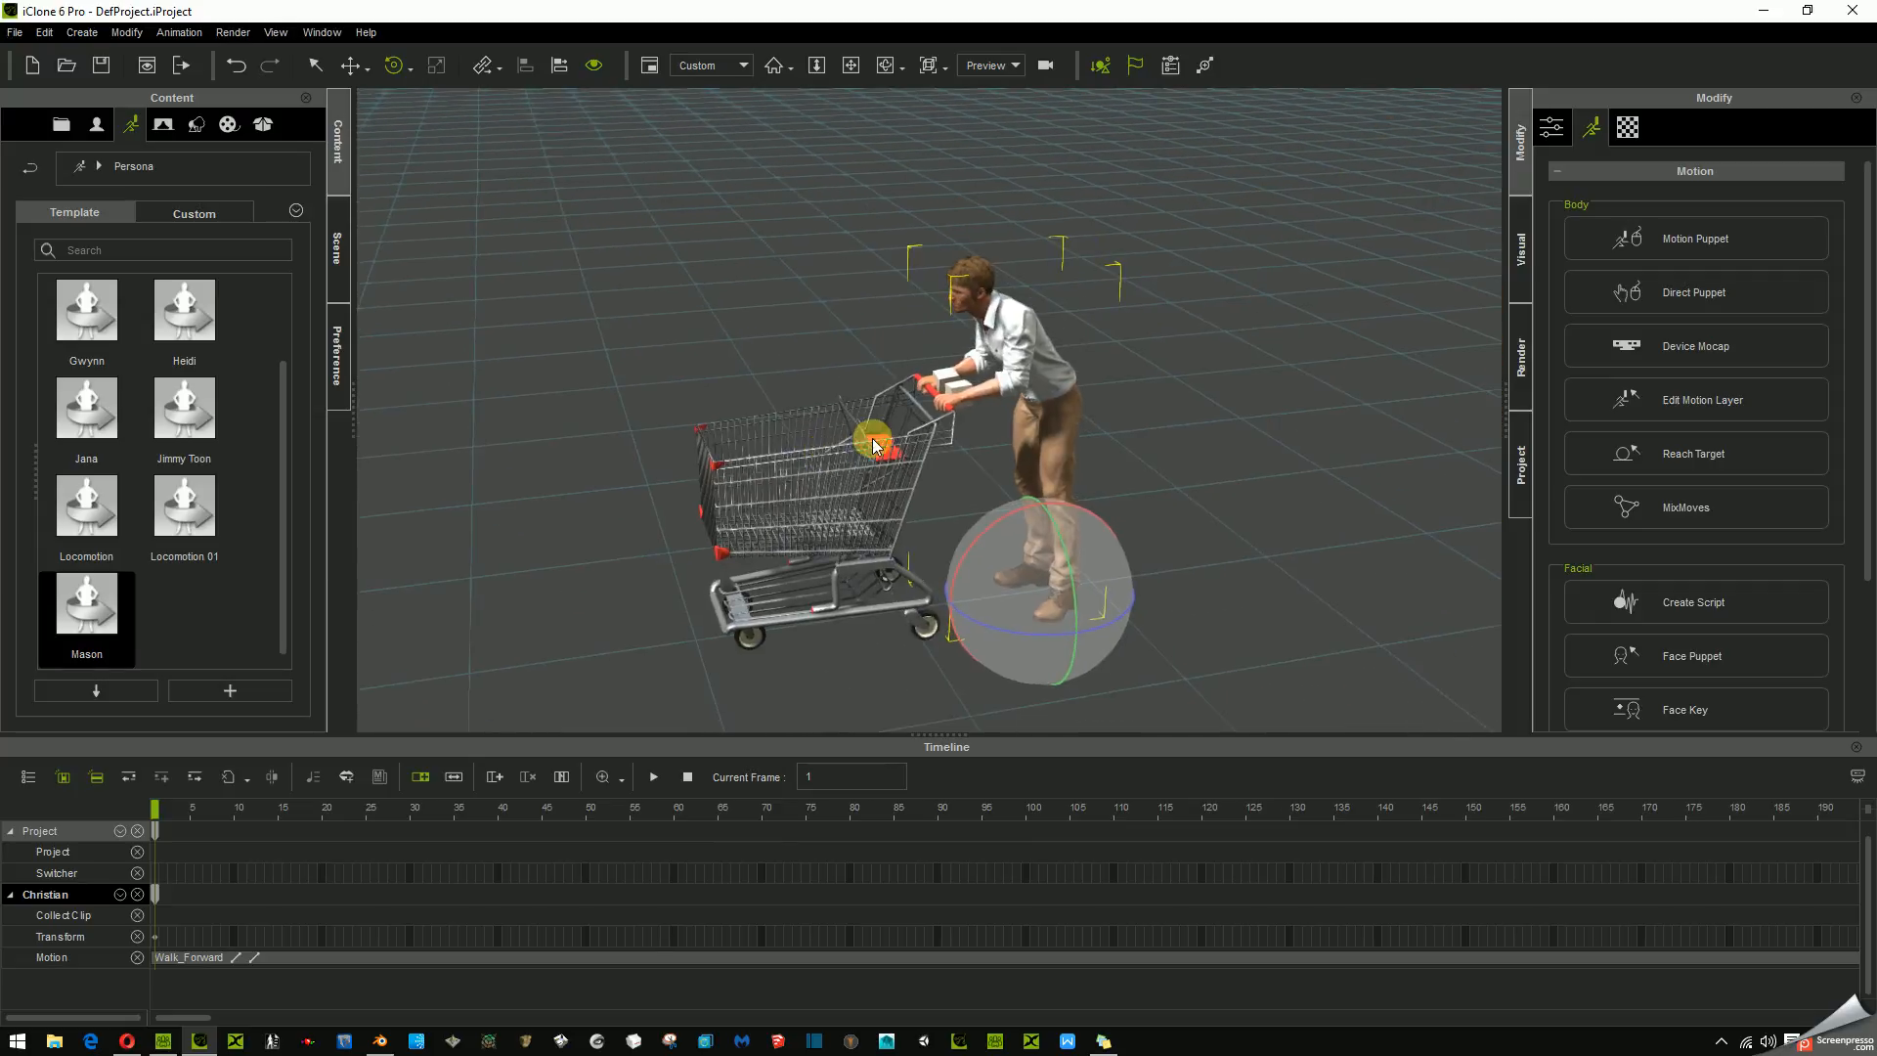
scroll(945, 402, up, 3)
scroll(945, 409, up, 4)
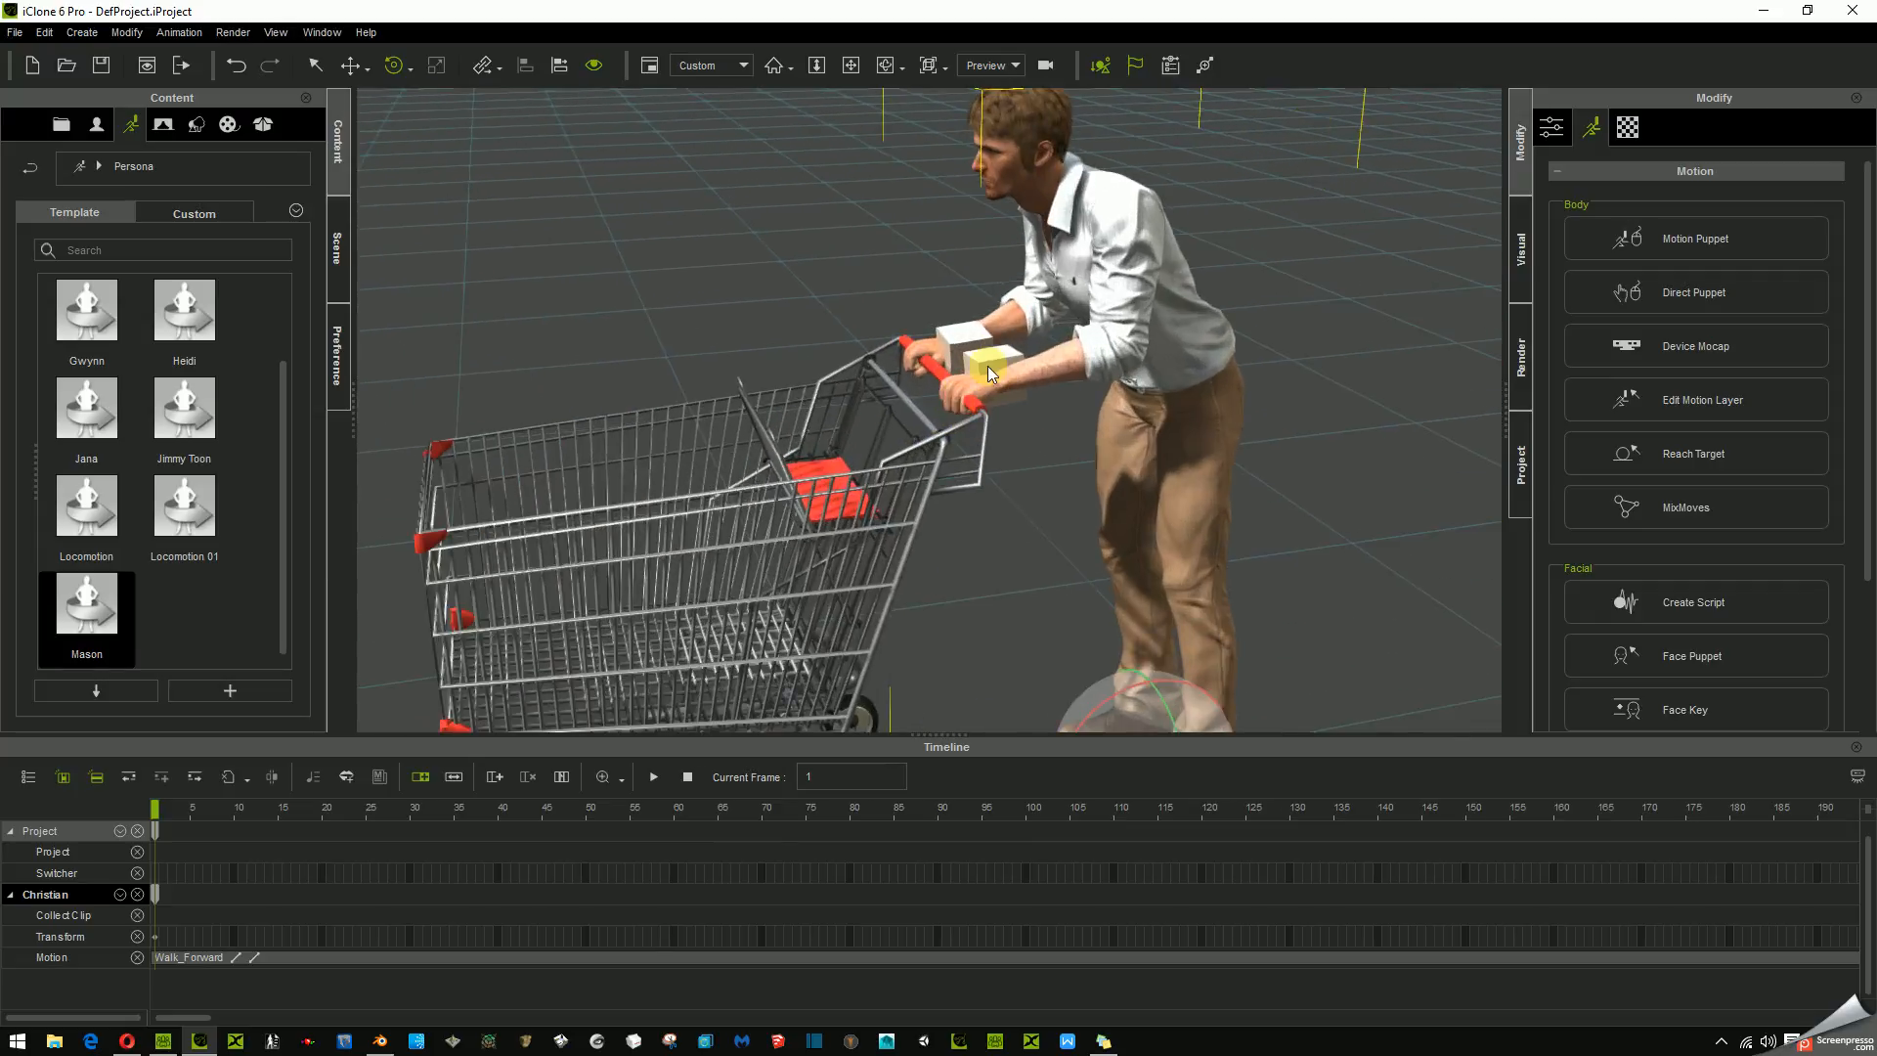
click(988, 360)
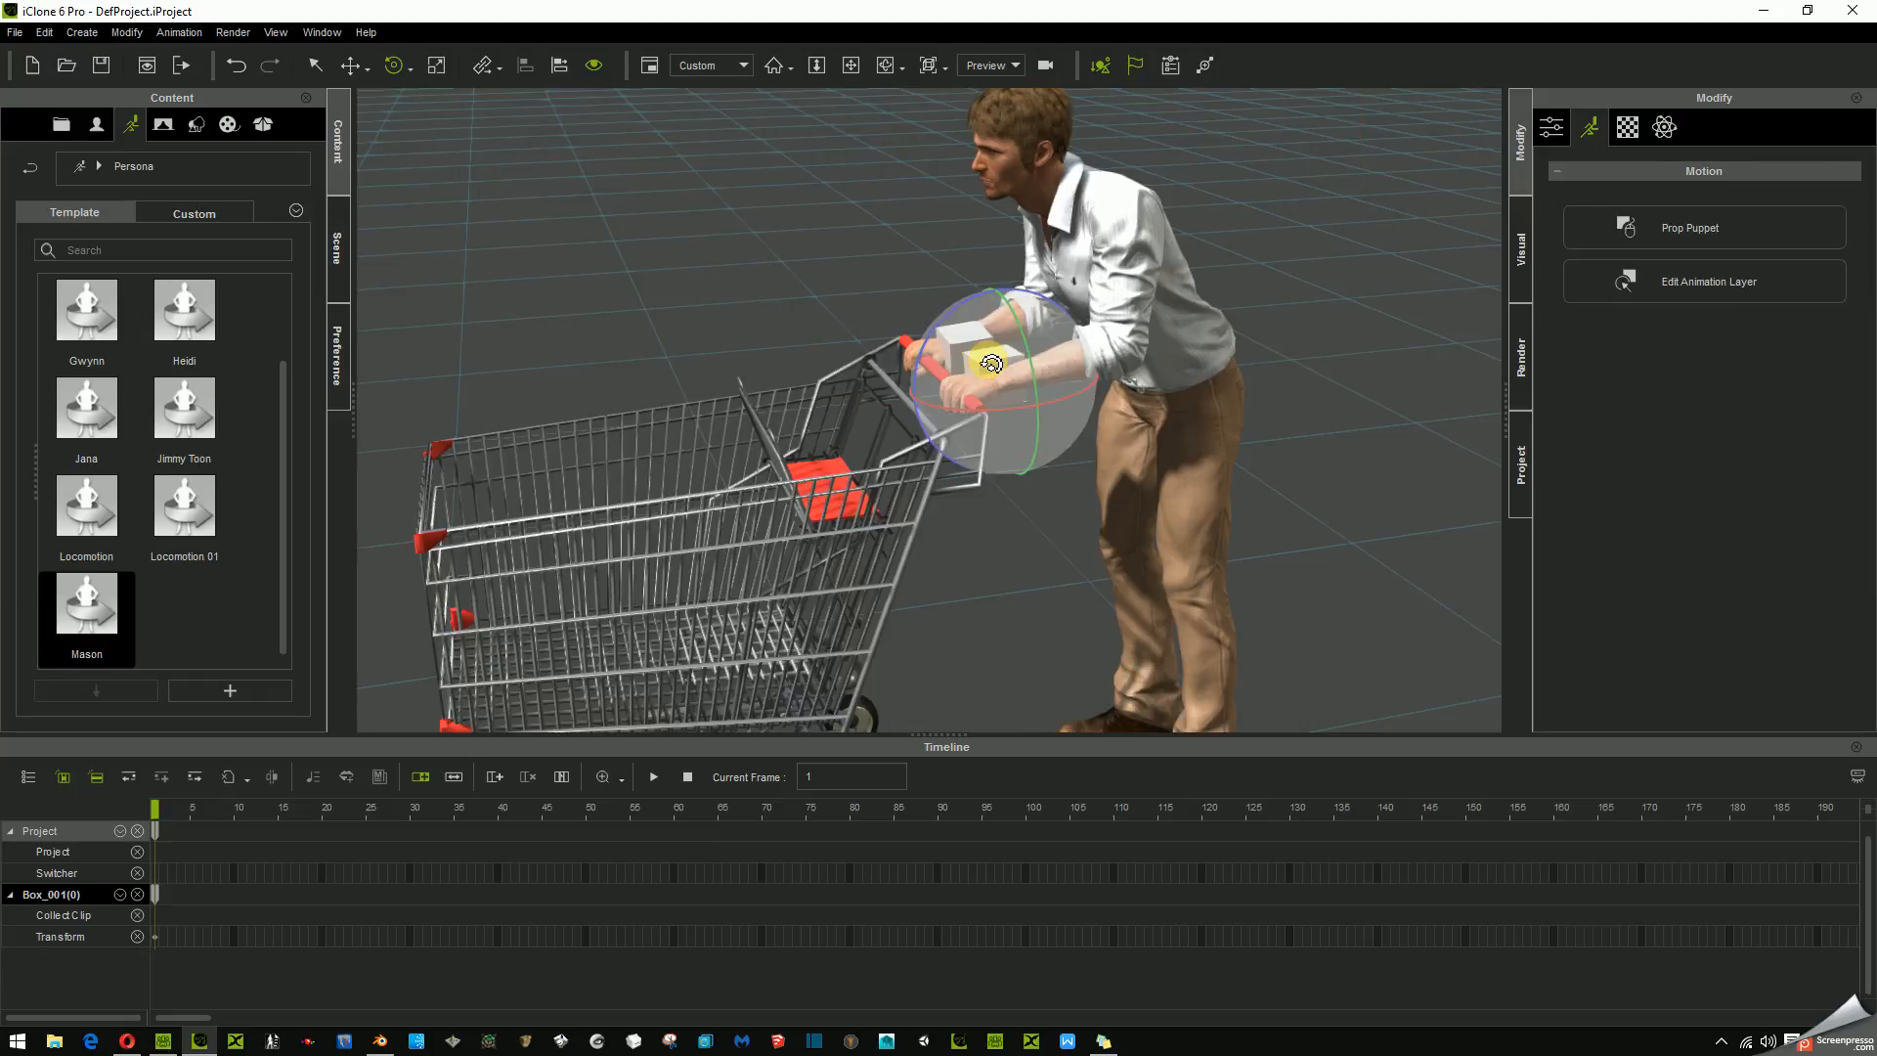
click(1553, 125)
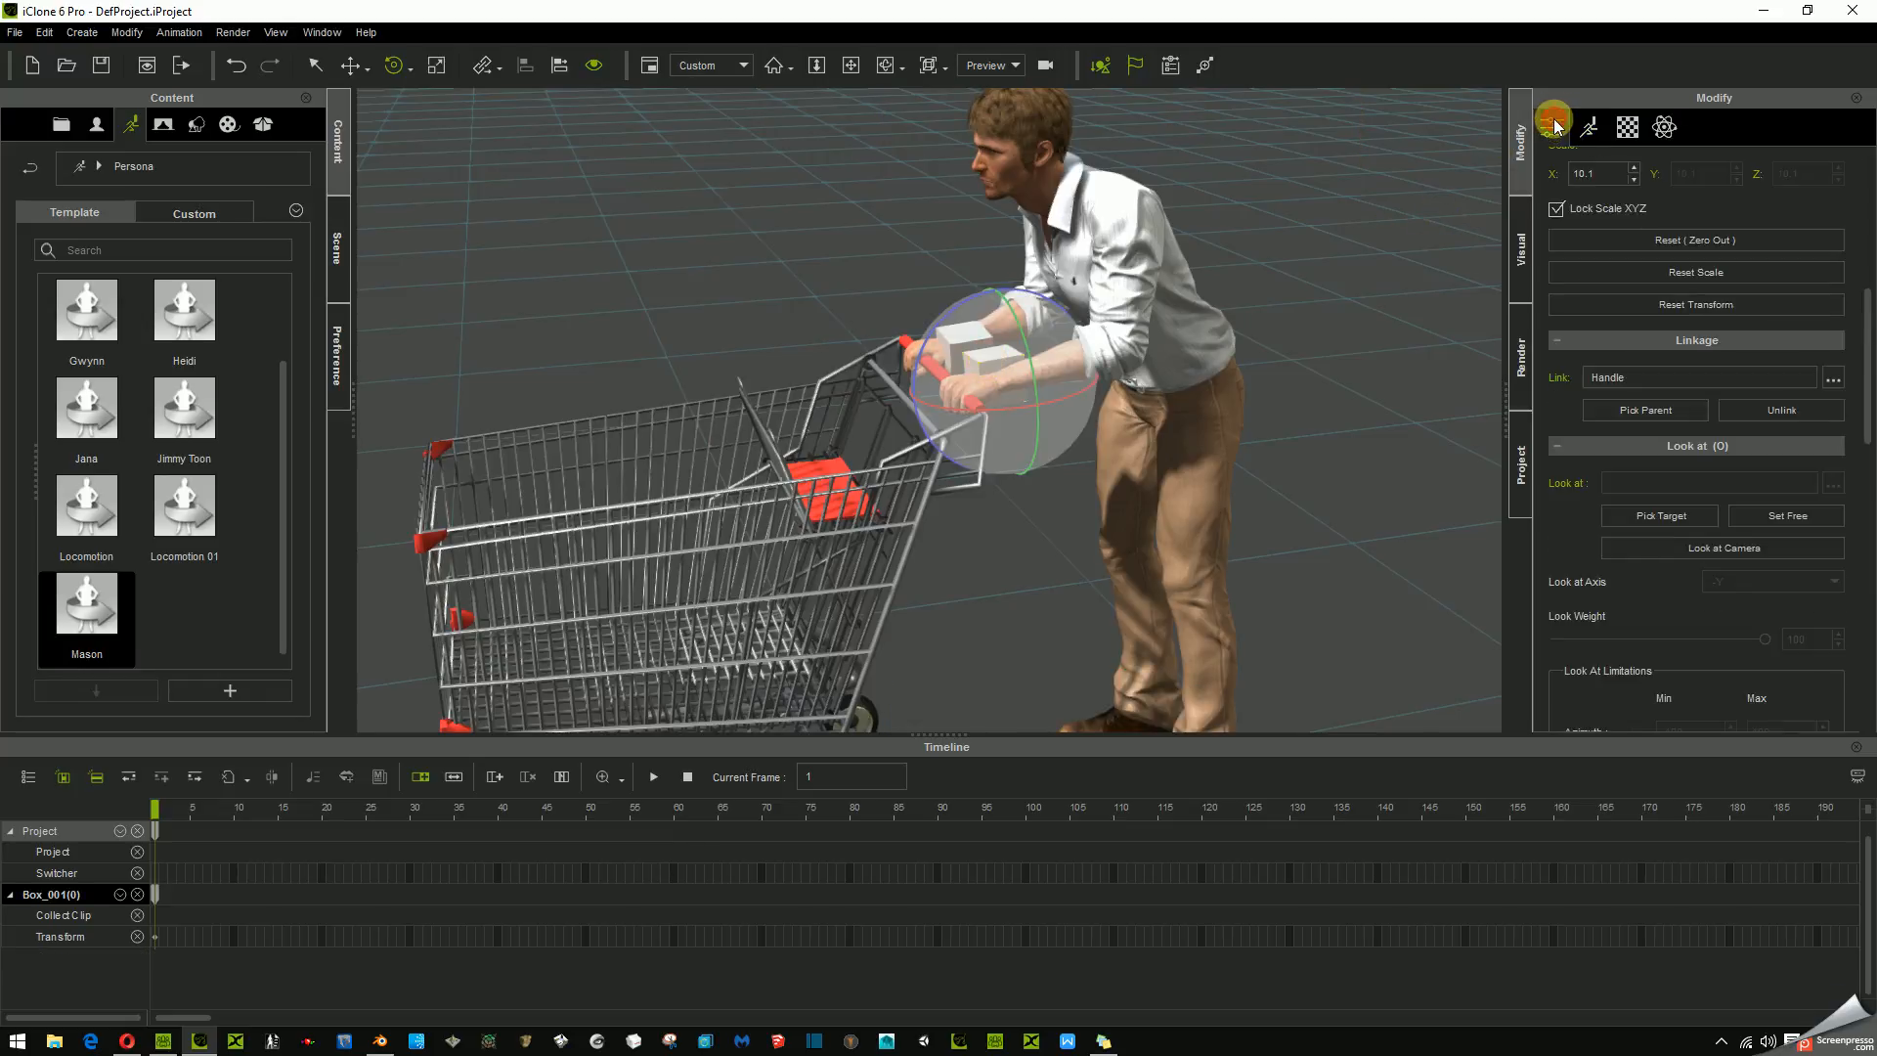
scroll(1560, 198, up, 5)
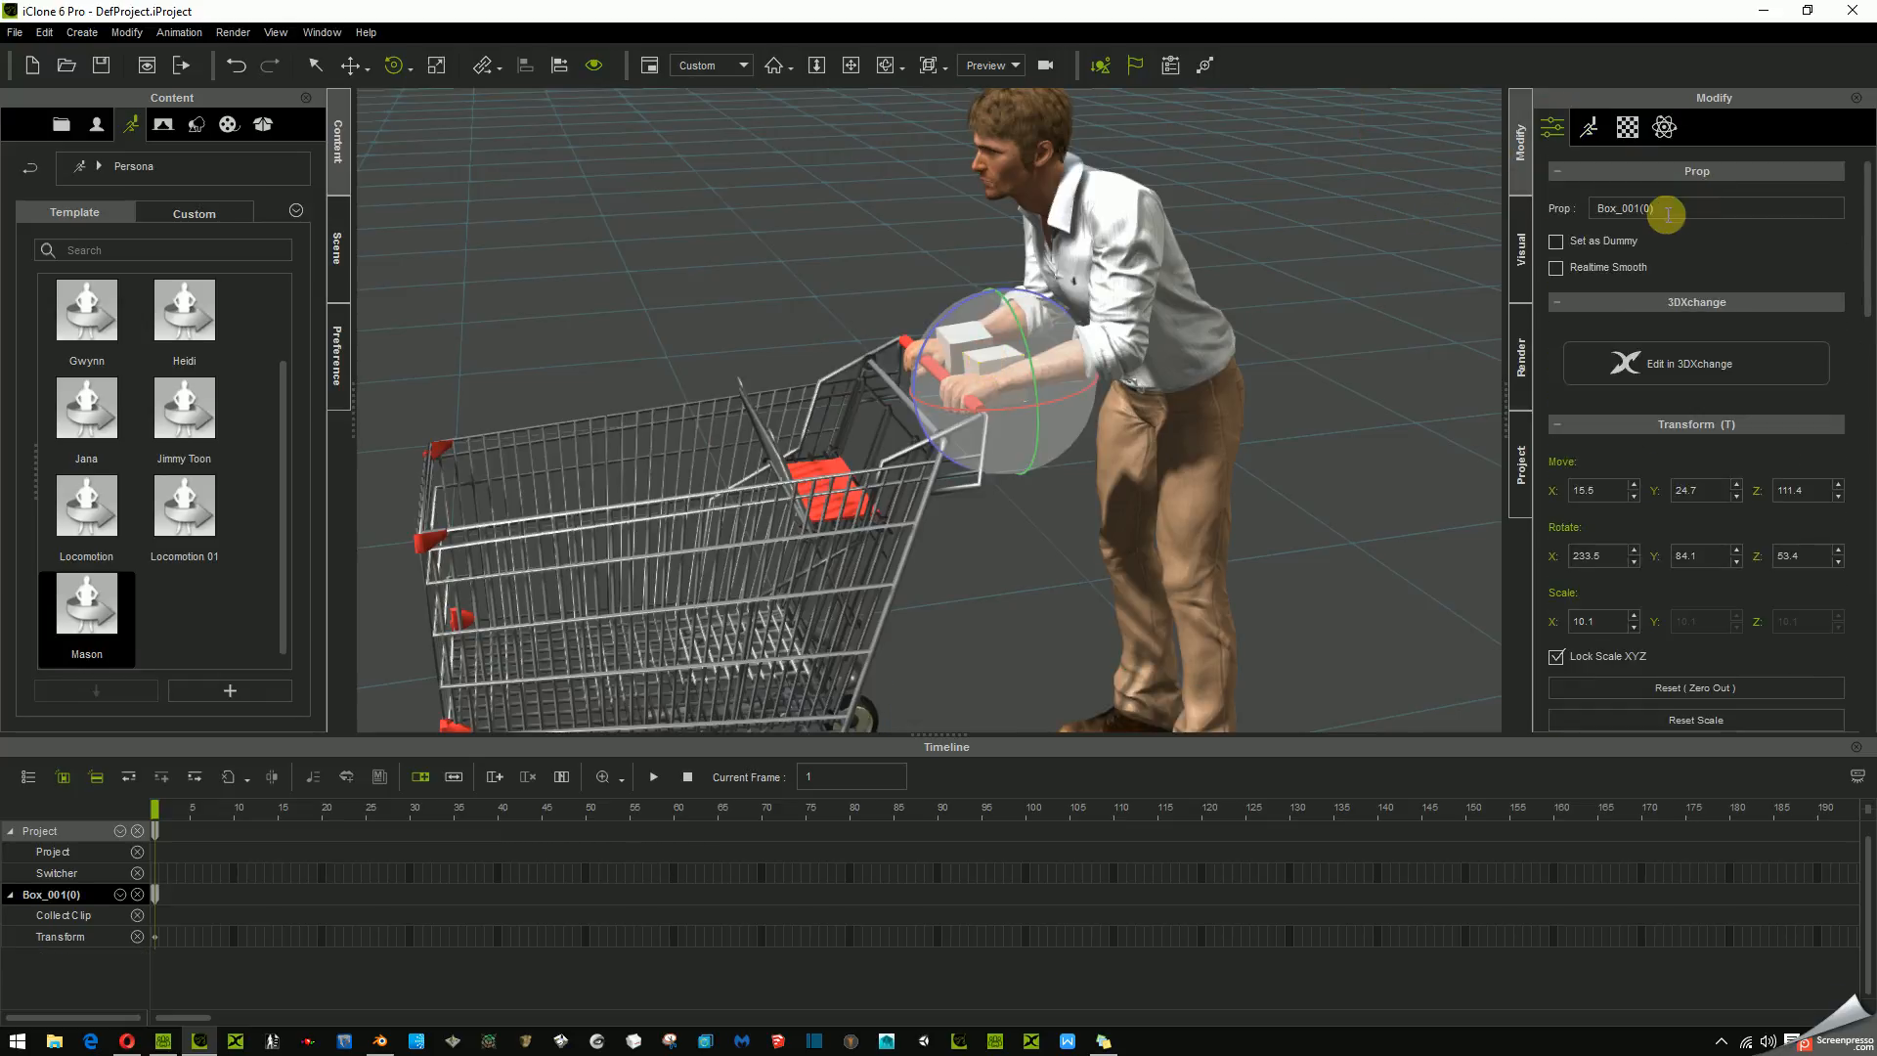
click(1555, 240)
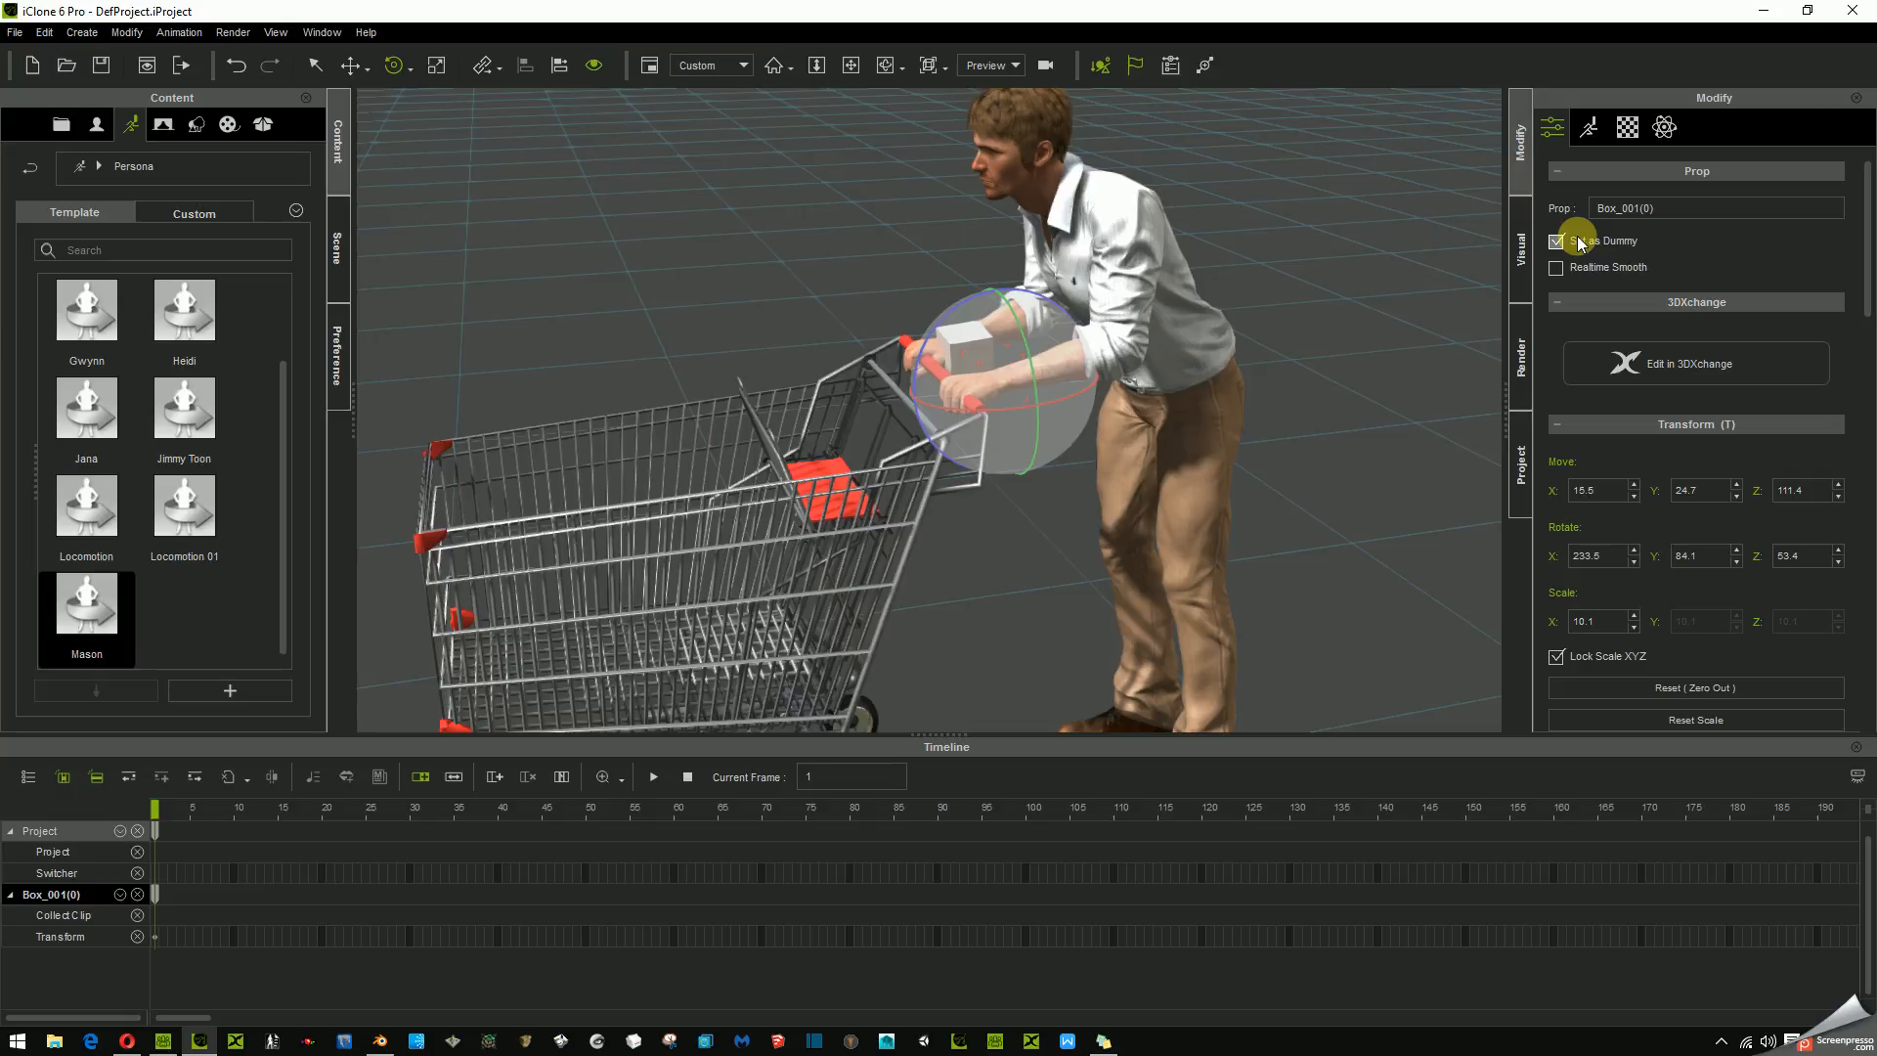
click(1577, 241)
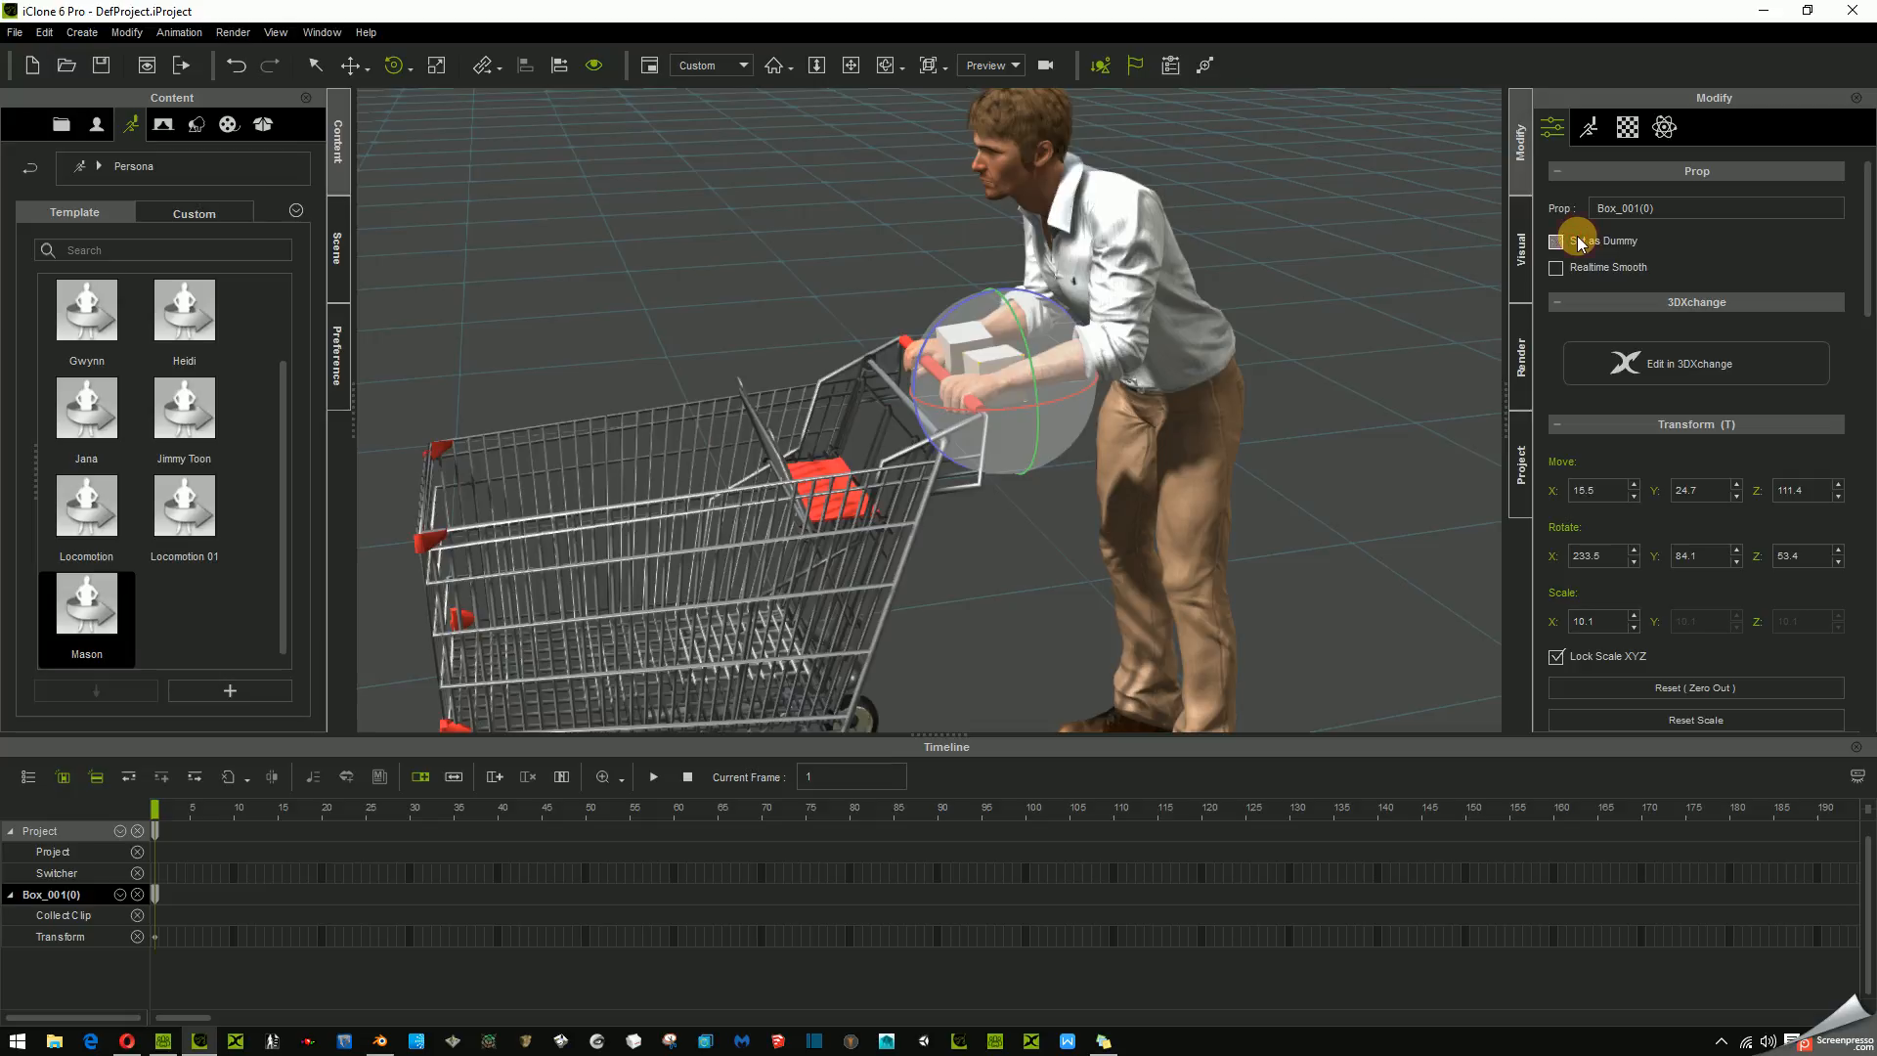
- Hide the reach-target boxes Box_001 and Box_001(0) in the scene
click(335, 252)
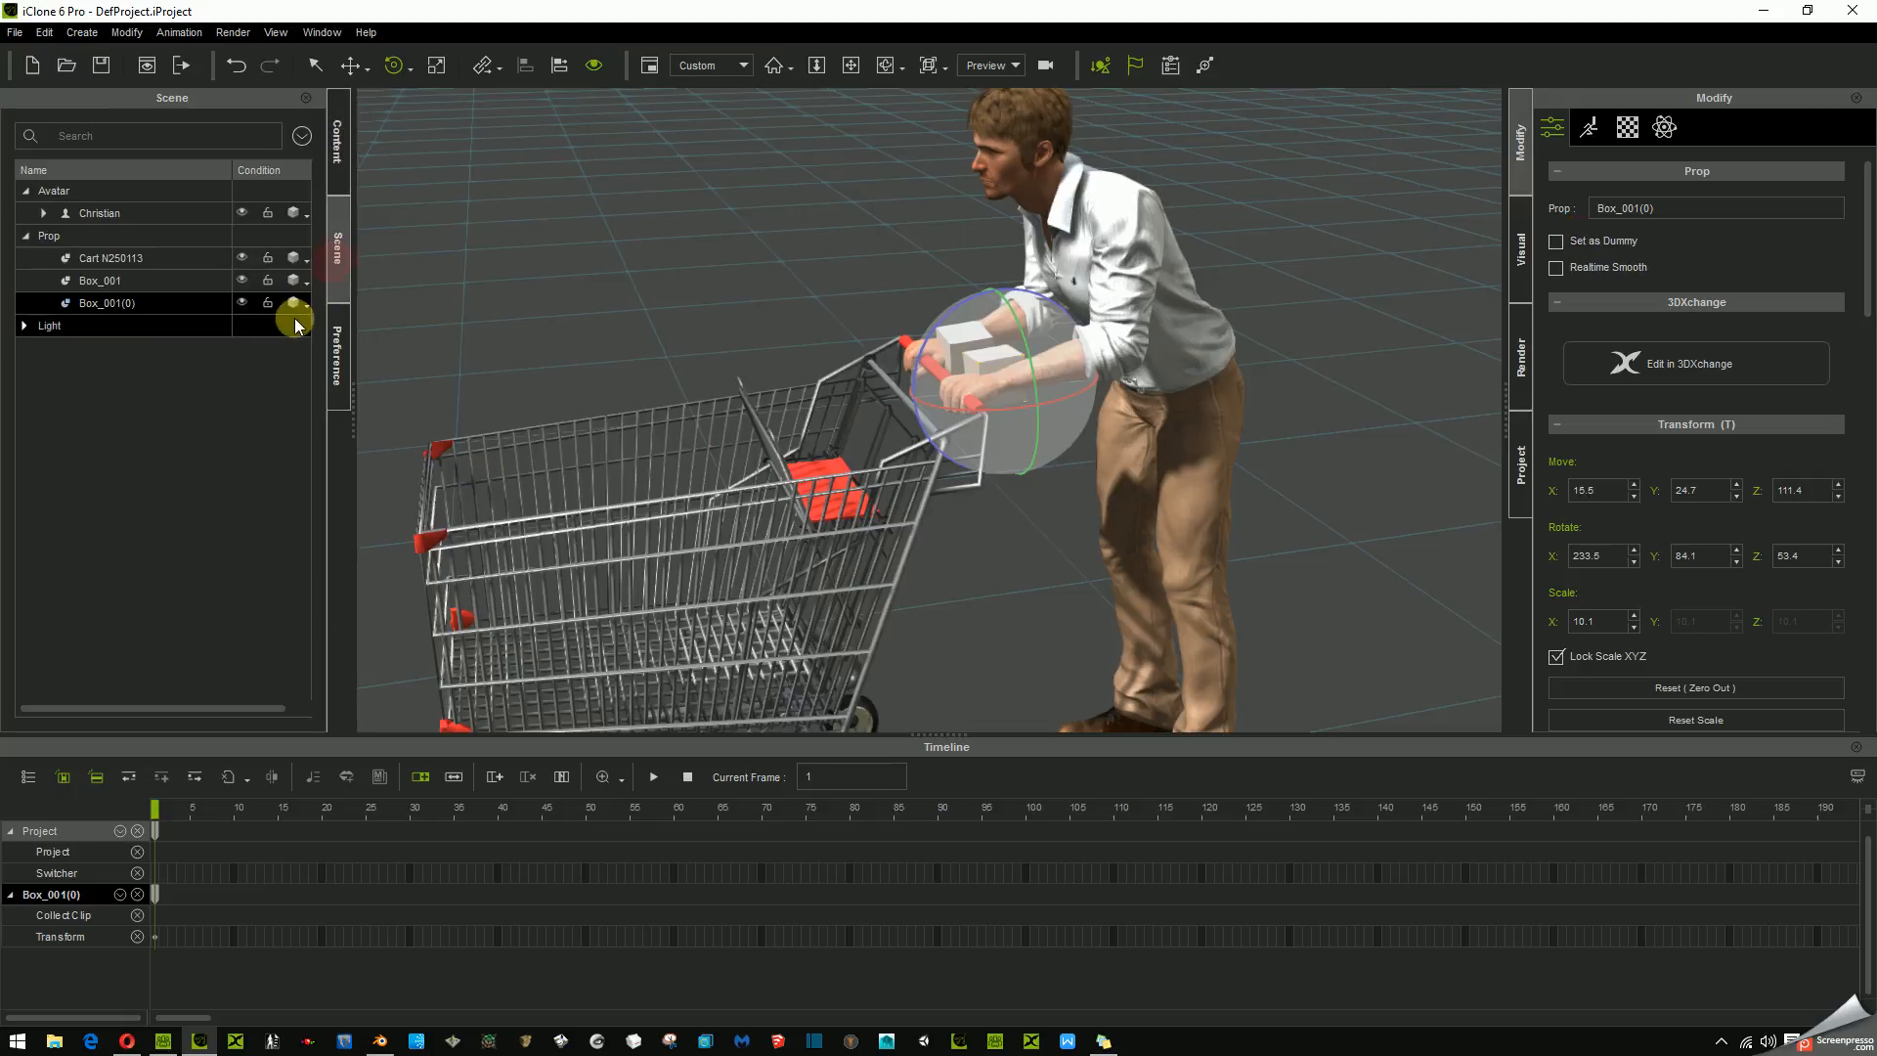
click(239, 279)
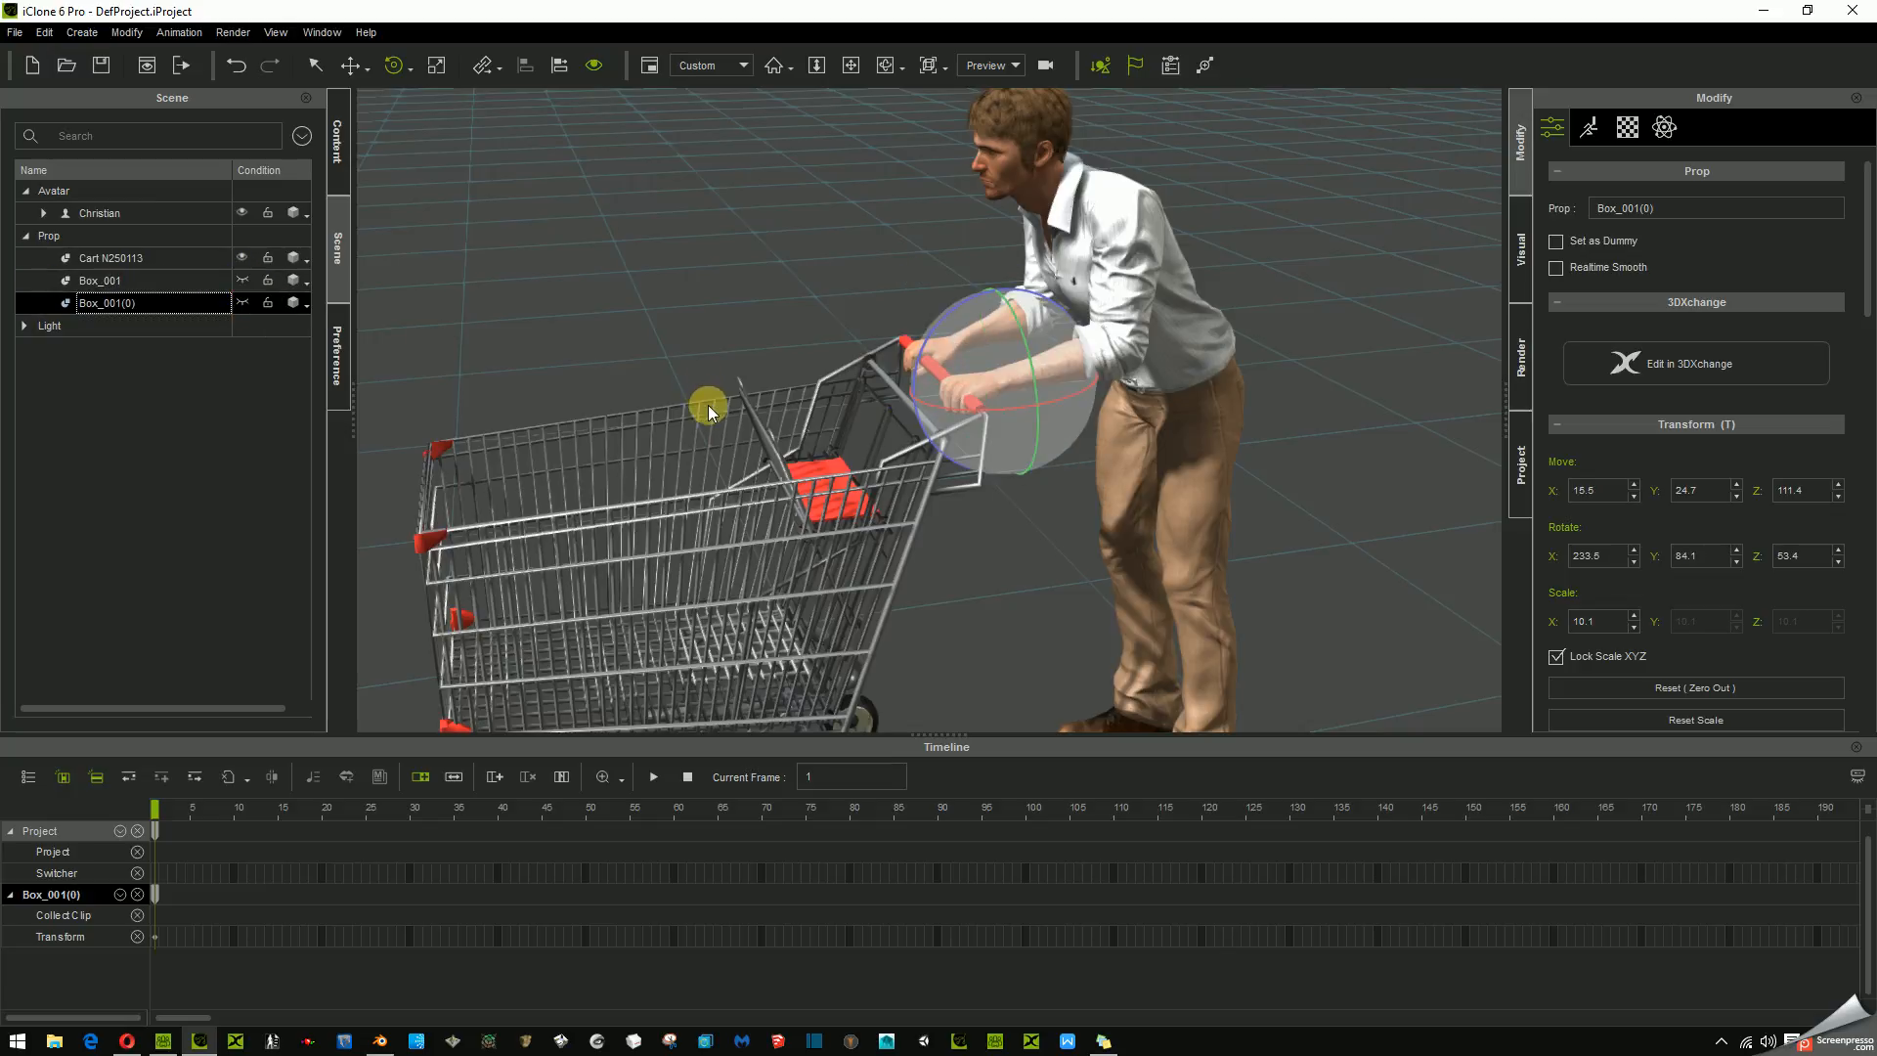
- Try rotating the cart slightly about its vertical axis, and undo the rotation
scroll(690, 409, down, 5)
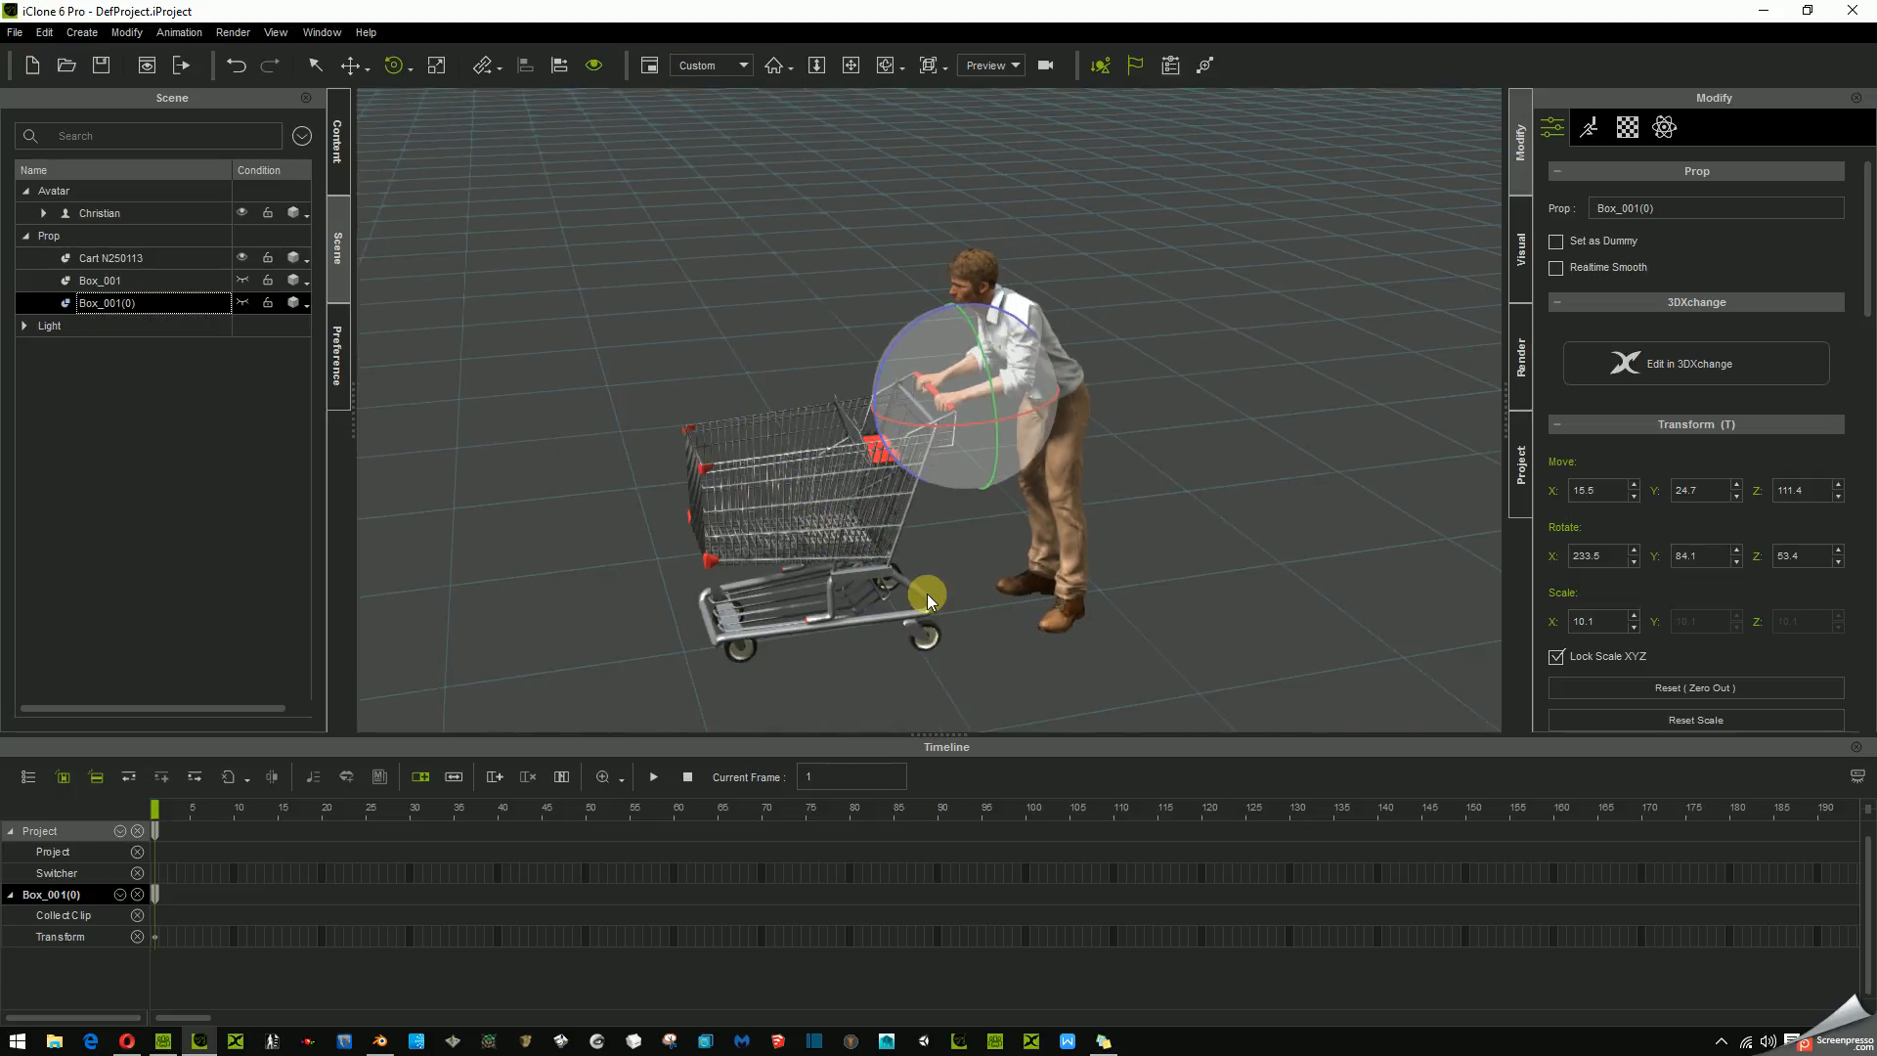
middle_drag(928, 638, 927, 549)
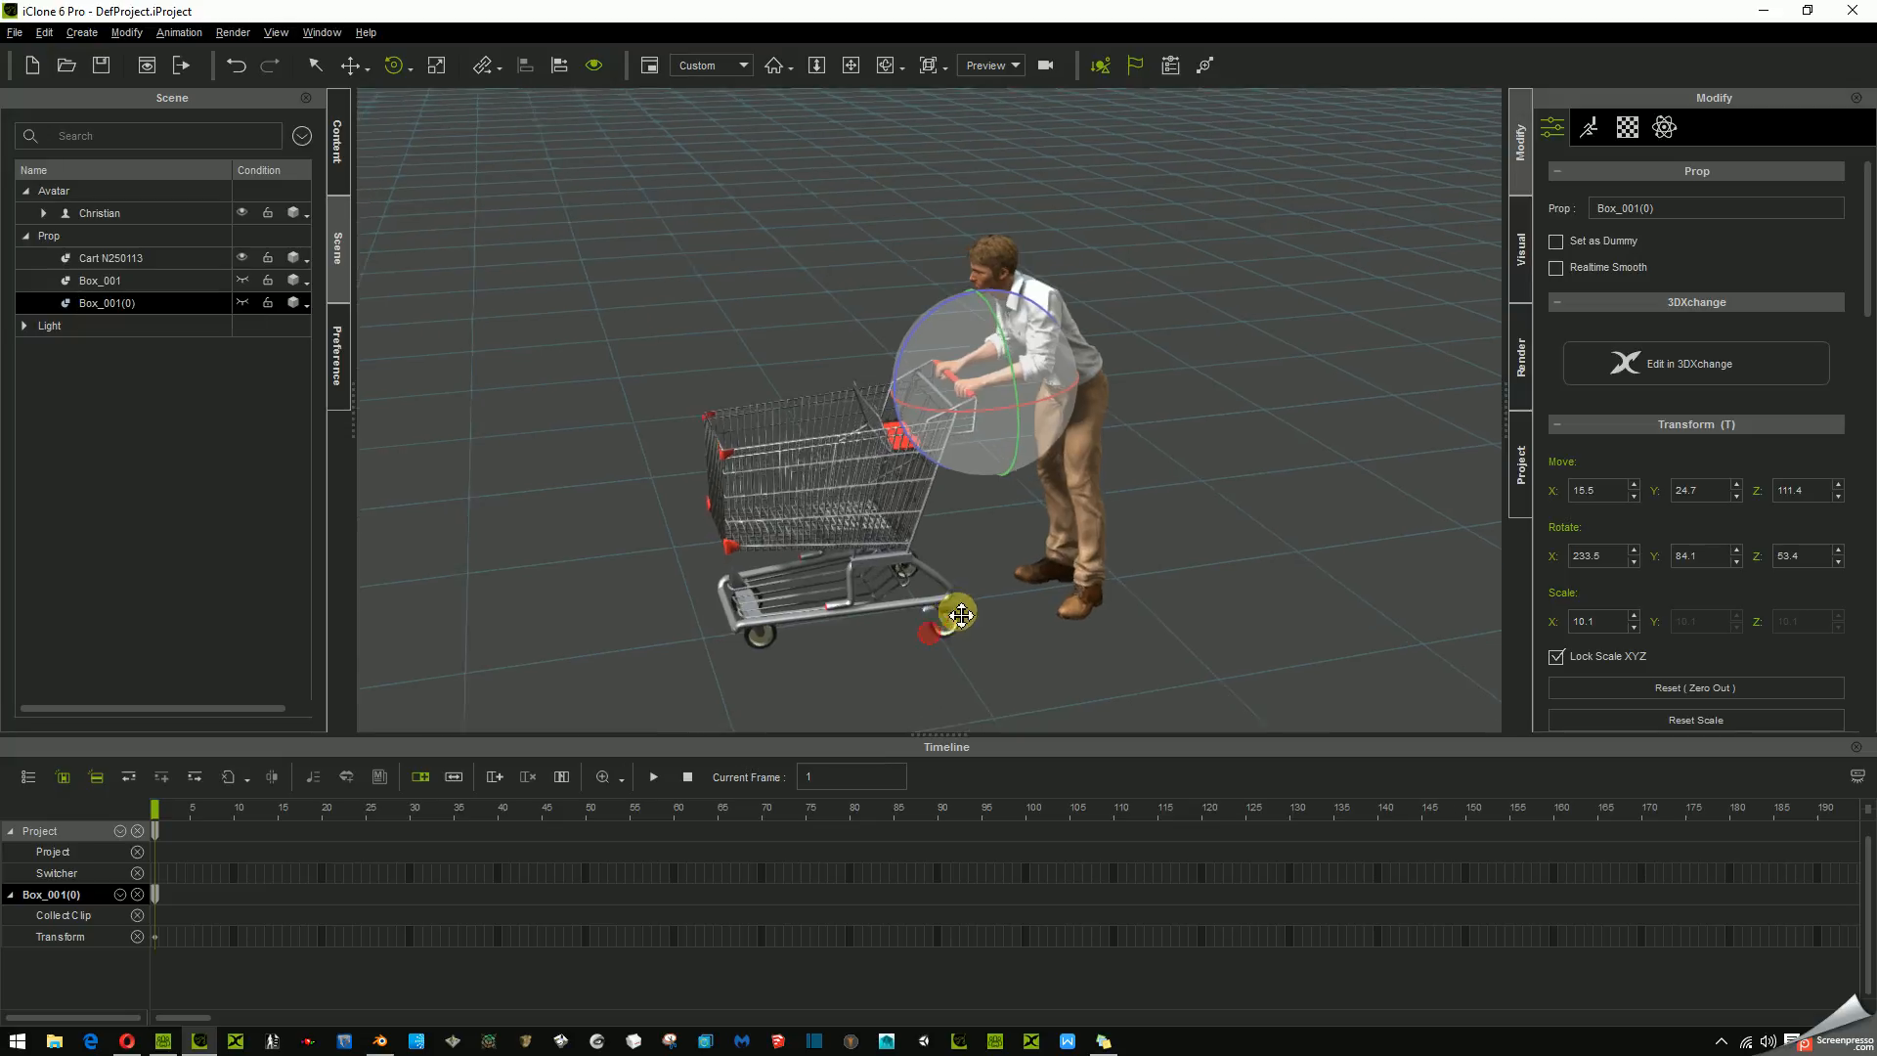
click(862, 487)
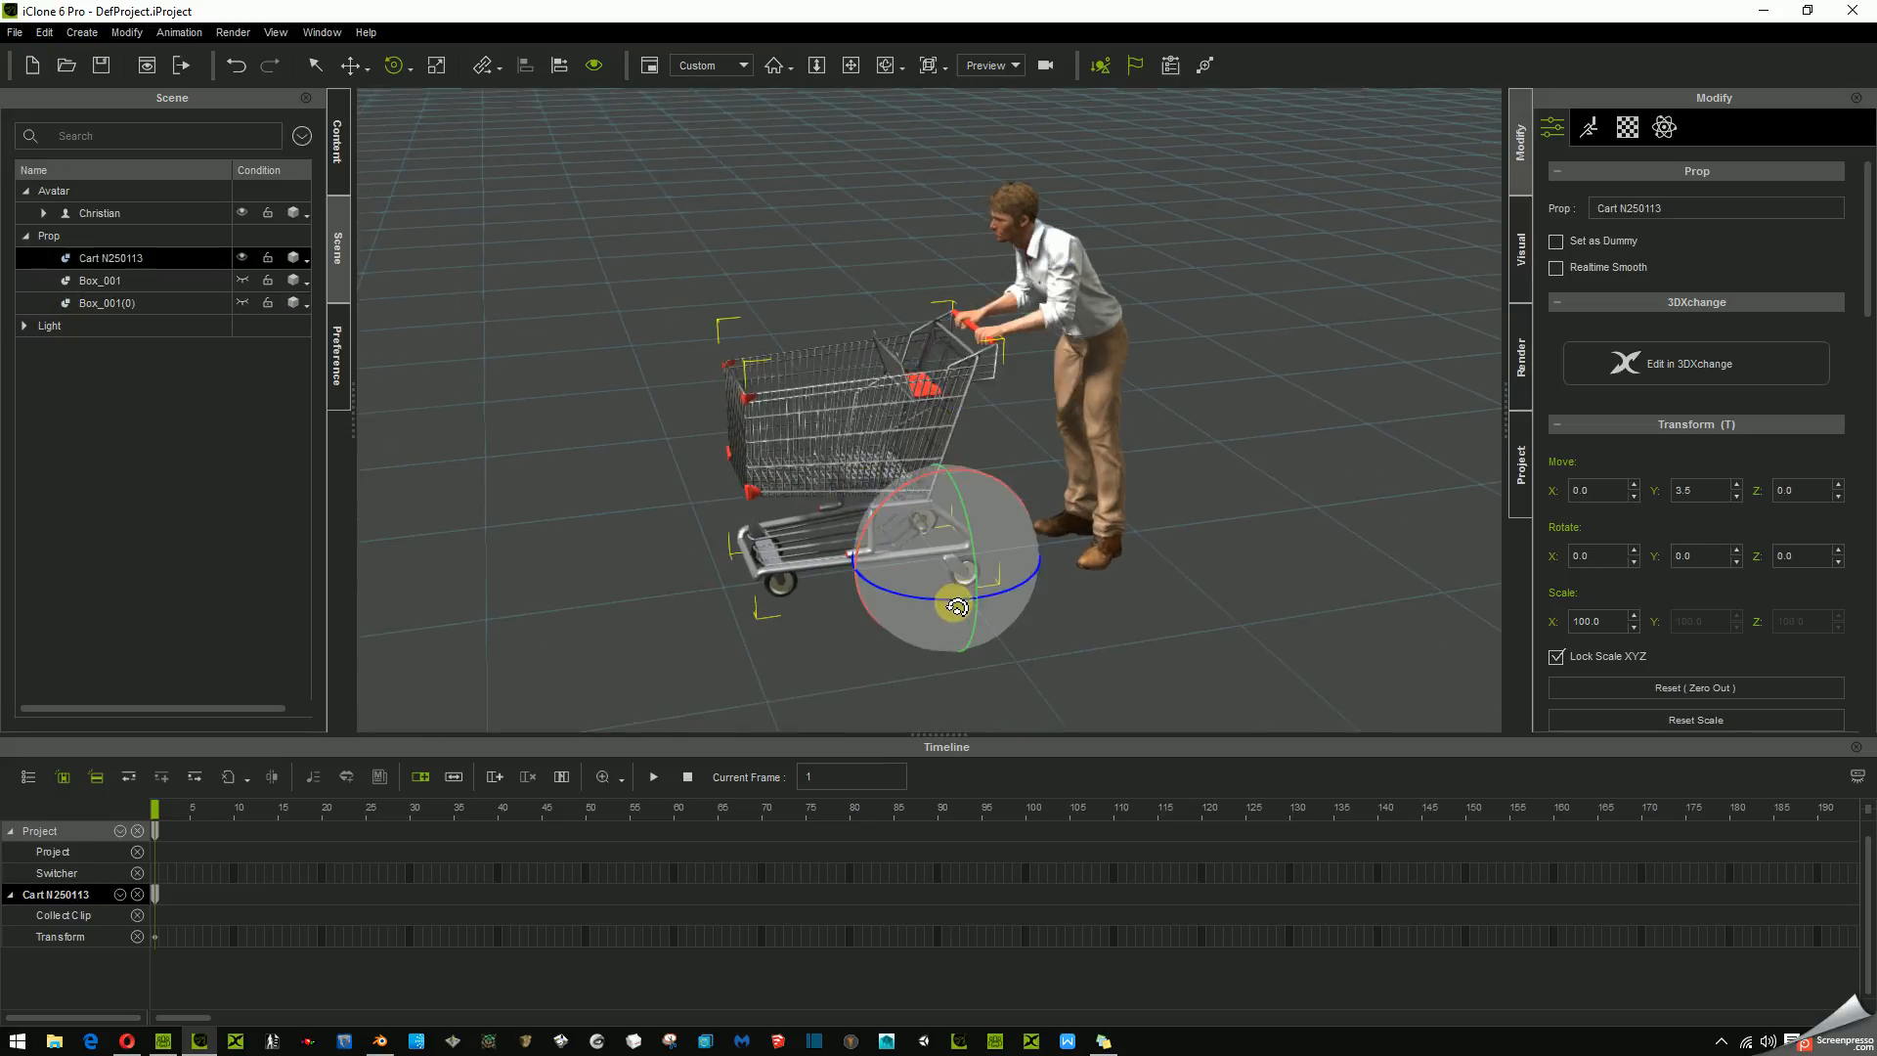
mouse_move(953, 598)
mouse_down()
mouse_move(973, 599)
mouse_move(946, 620)
mouse_move(922, 516)
mouse_move(938, 616)
mouse_move(973, 607)
mouse_move(942, 612)
mouse_move(918, 563)
mouse_move(958, 623)
mouse_up()
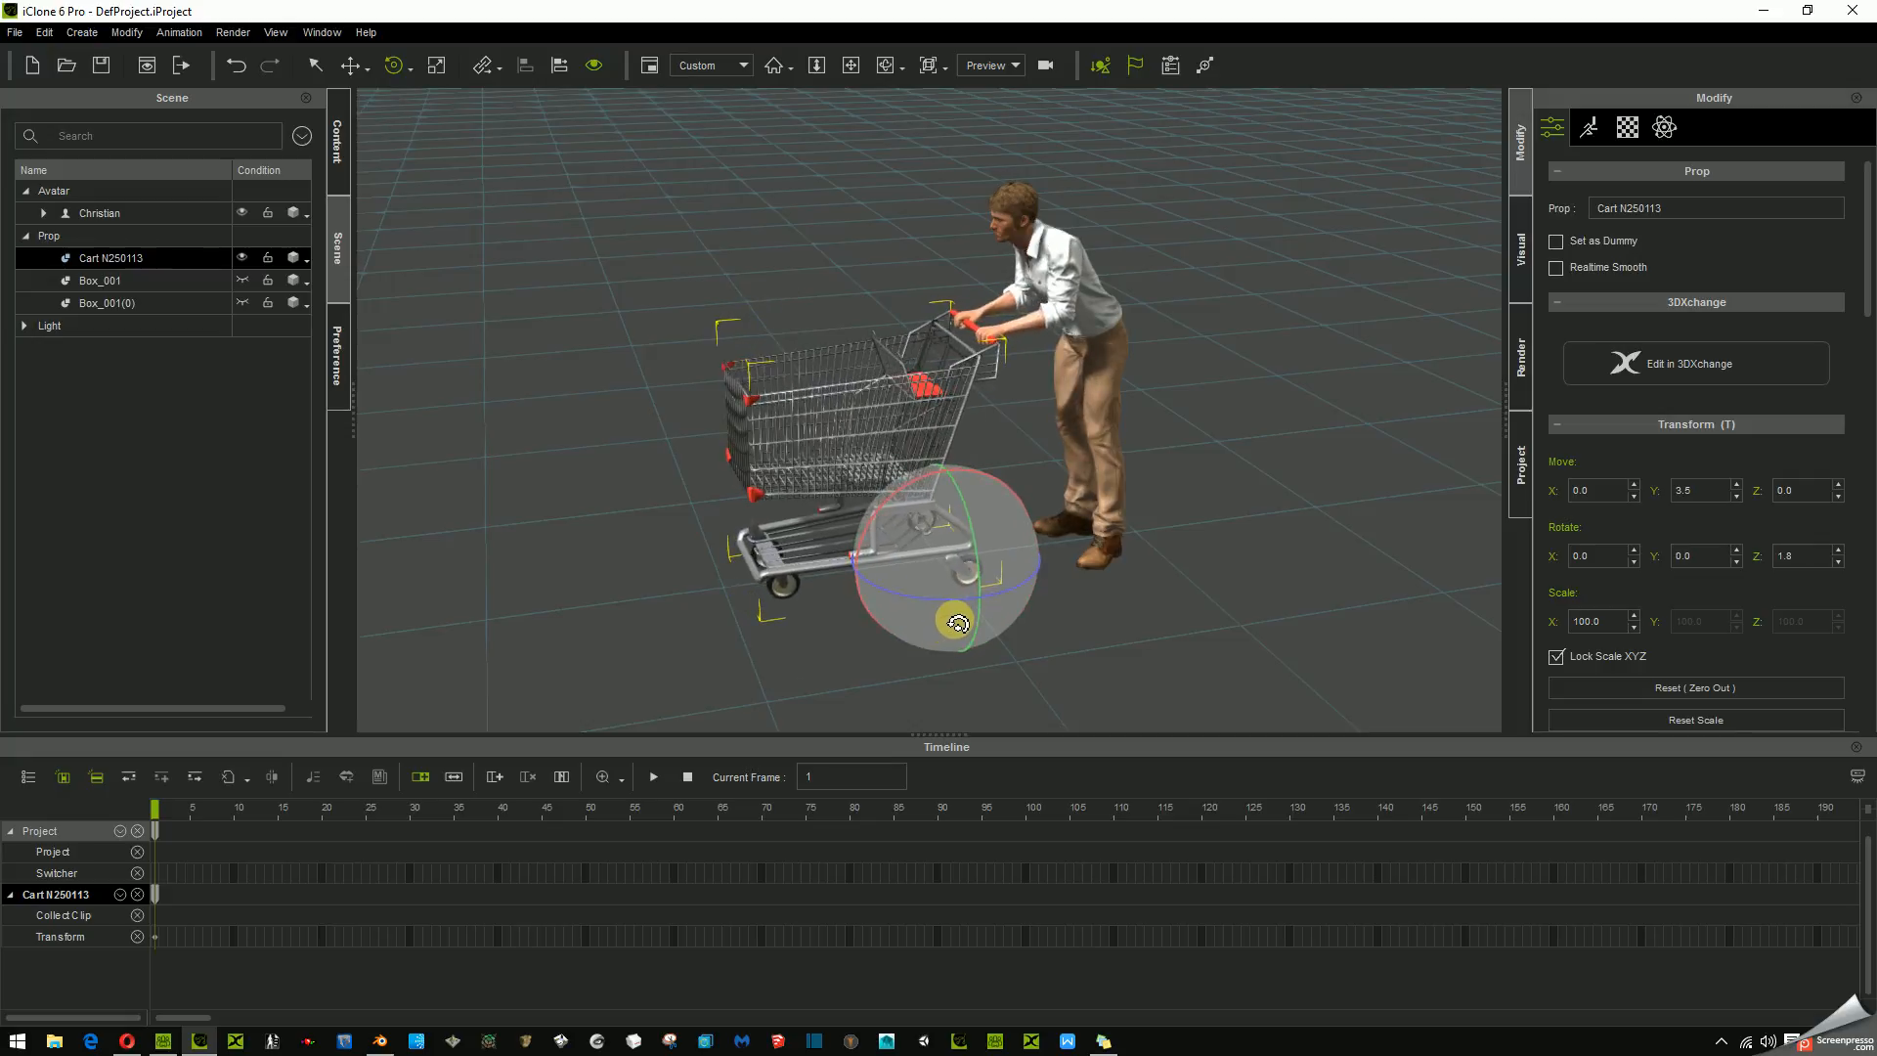
key(ctrl+z)
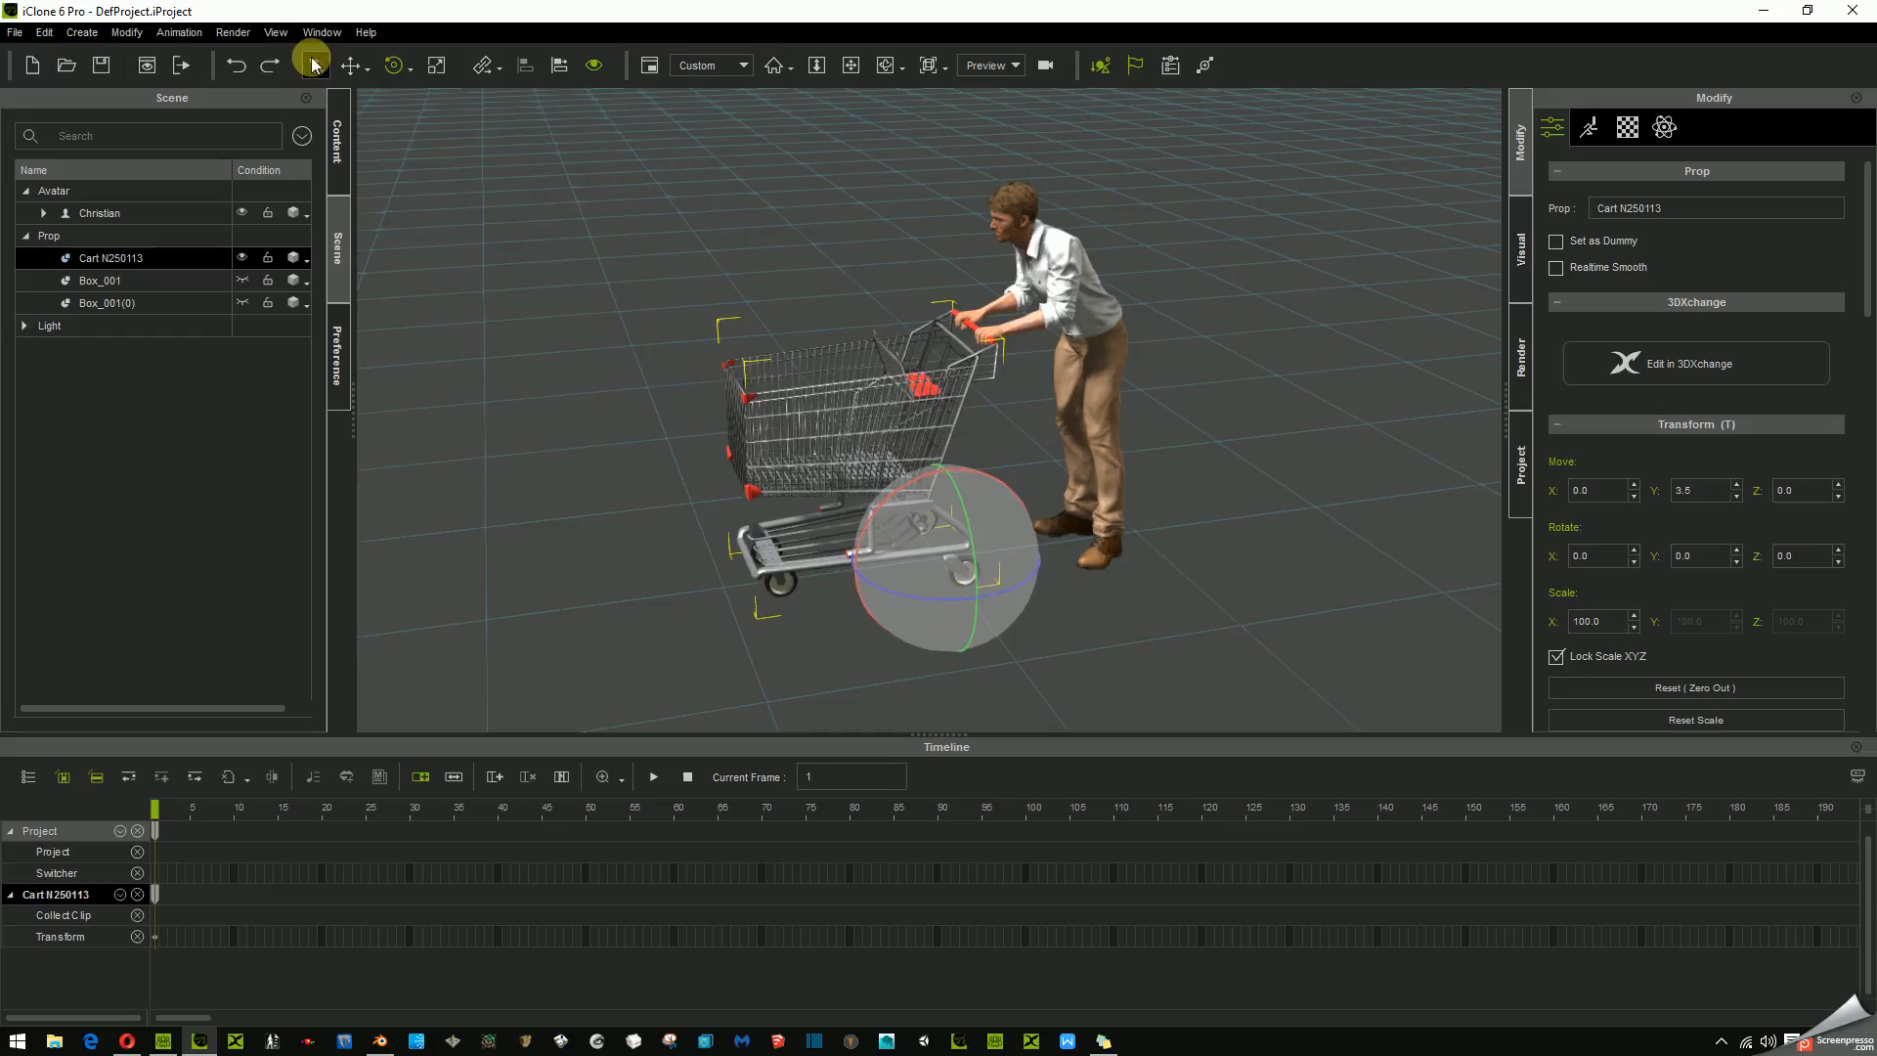
- Move the cart back toward the character to a Y position of 23.3
click(350, 65)
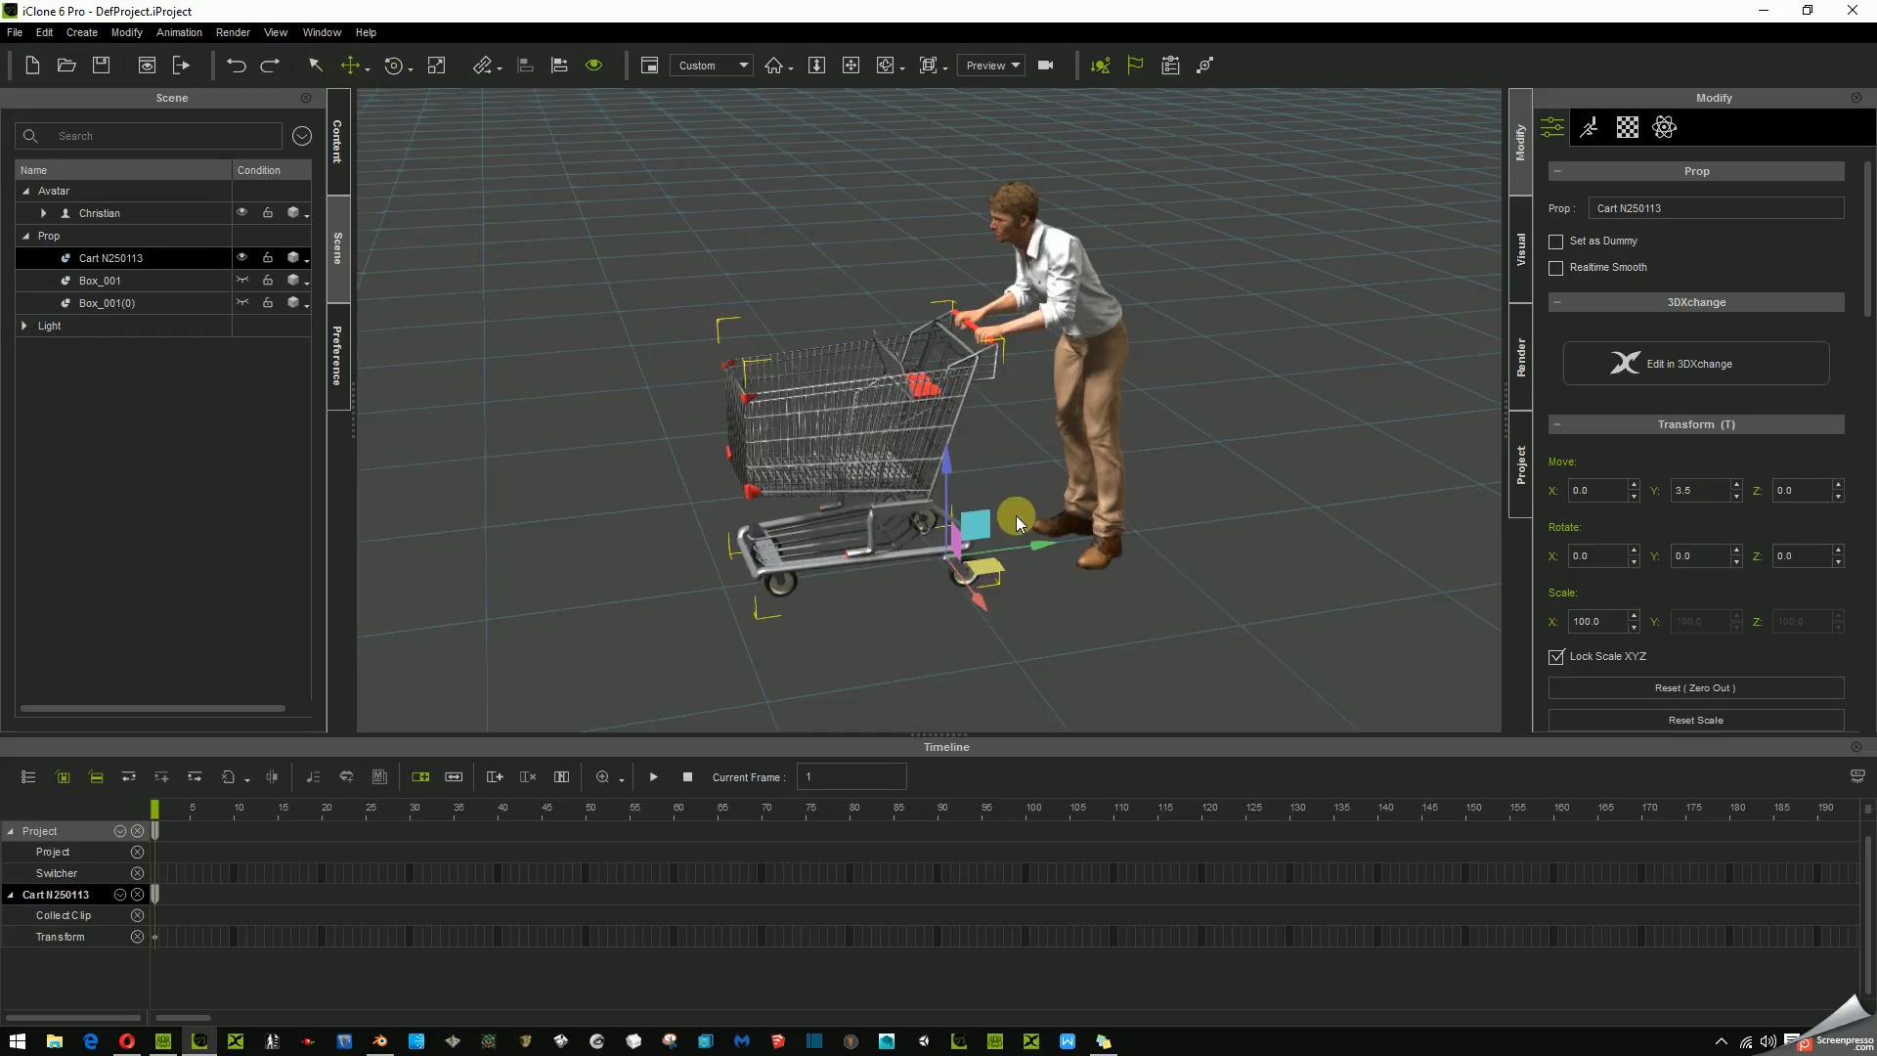
drag(1038, 545, 1075, 524)
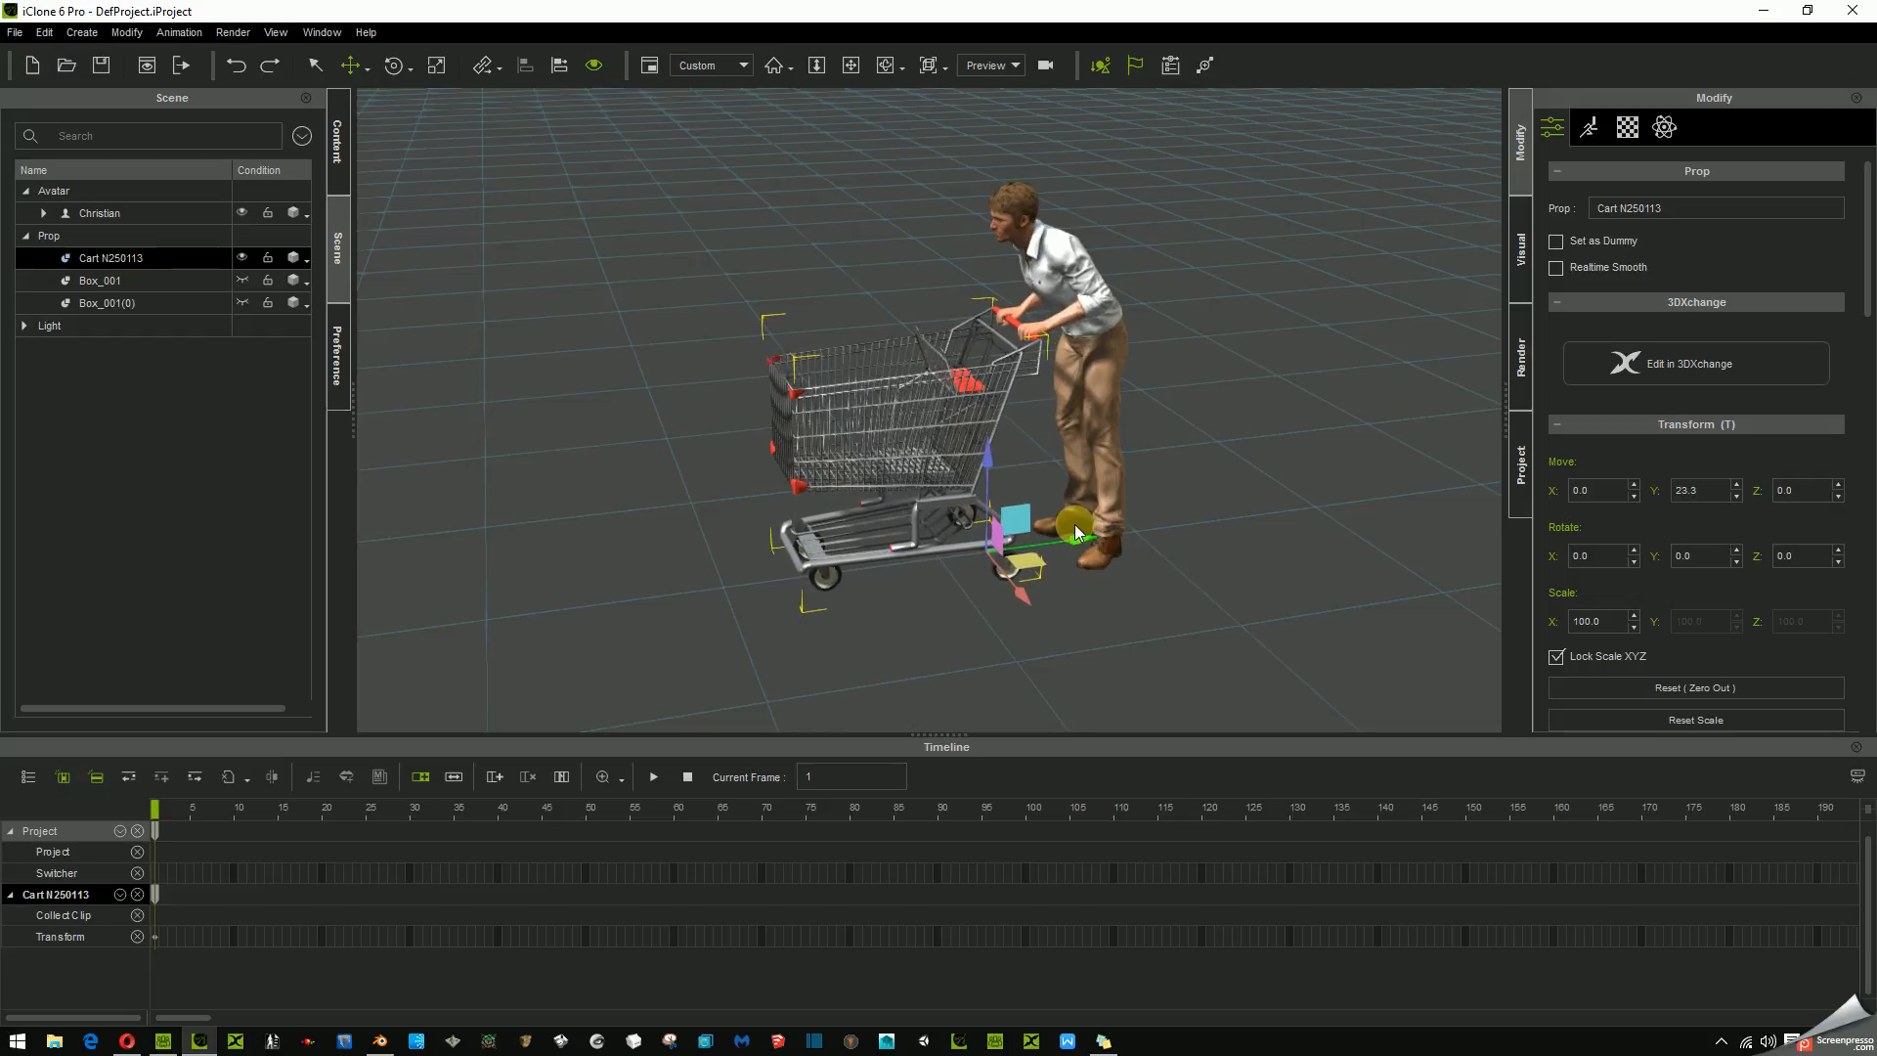
- Reopen Edit Motion Layer for the character and rotate his waist back so he stands upright behind the cart
click(1059, 272)
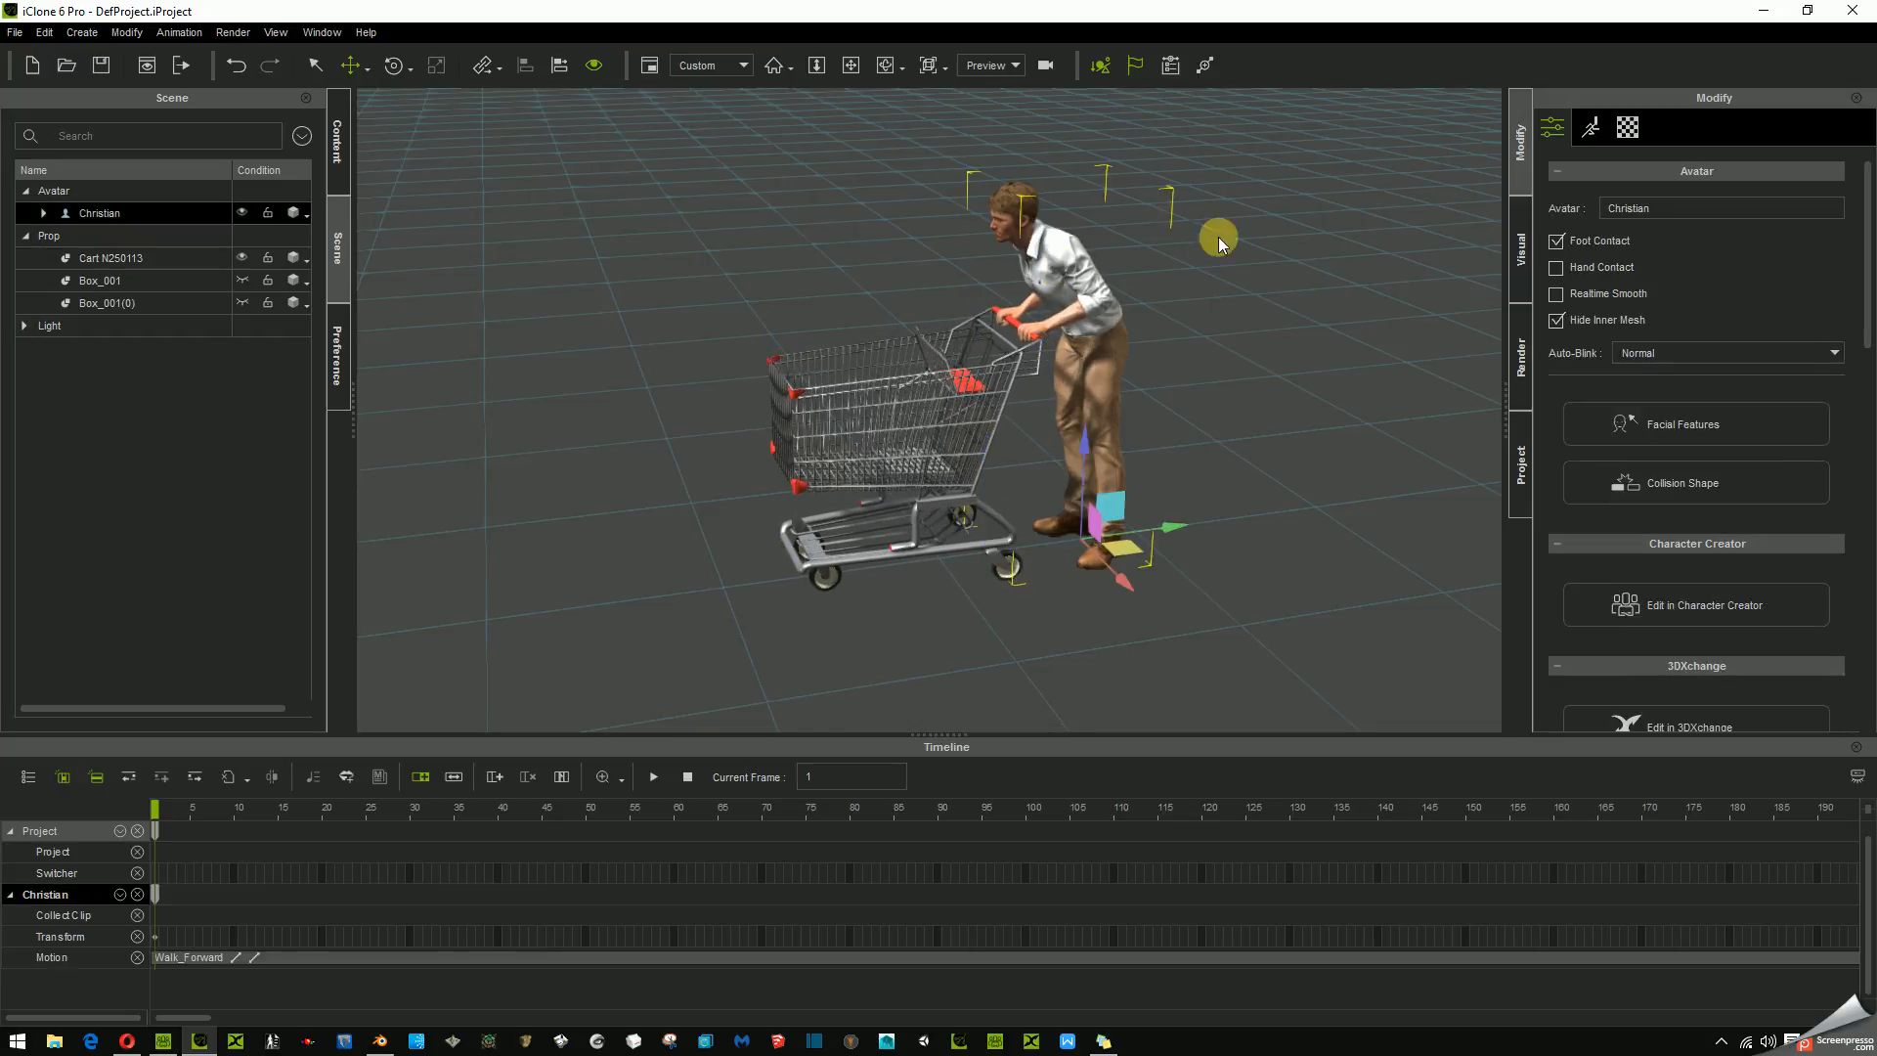
click(1589, 127)
click(1671, 393)
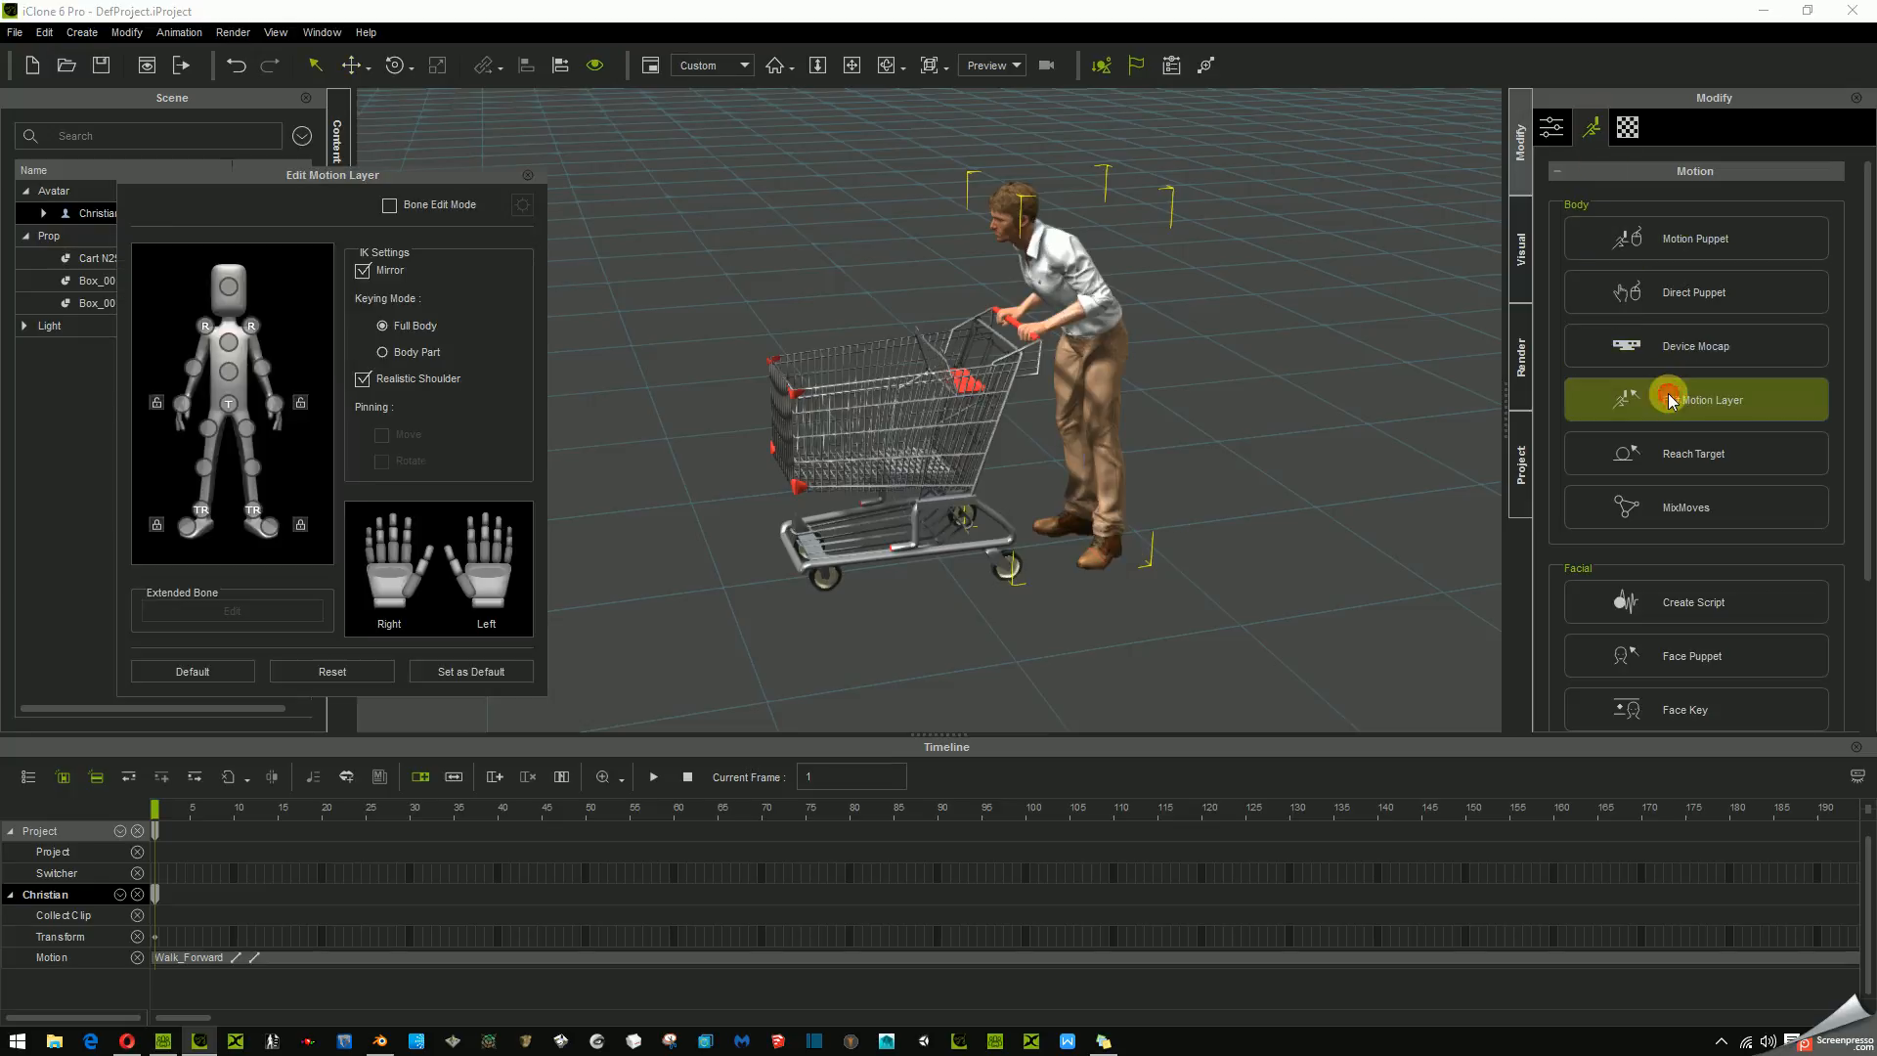
click(228, 372)
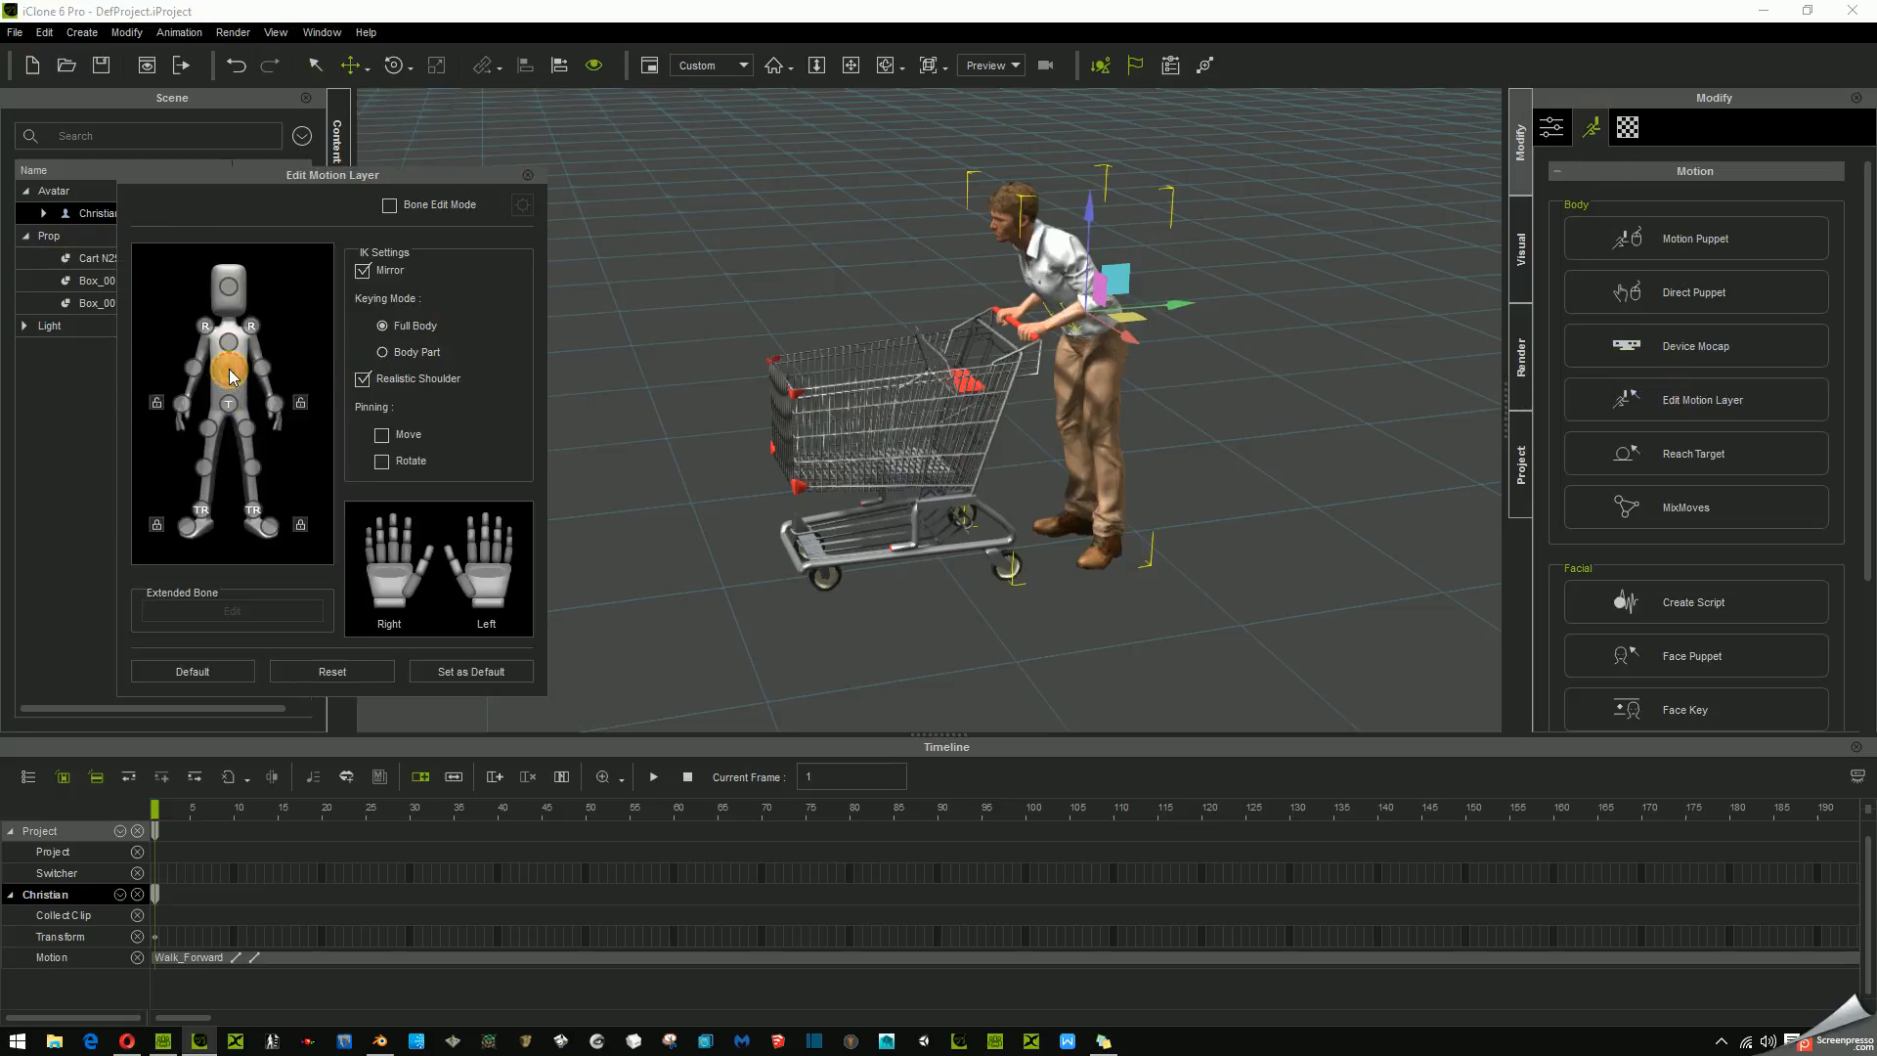
click(394, 64)
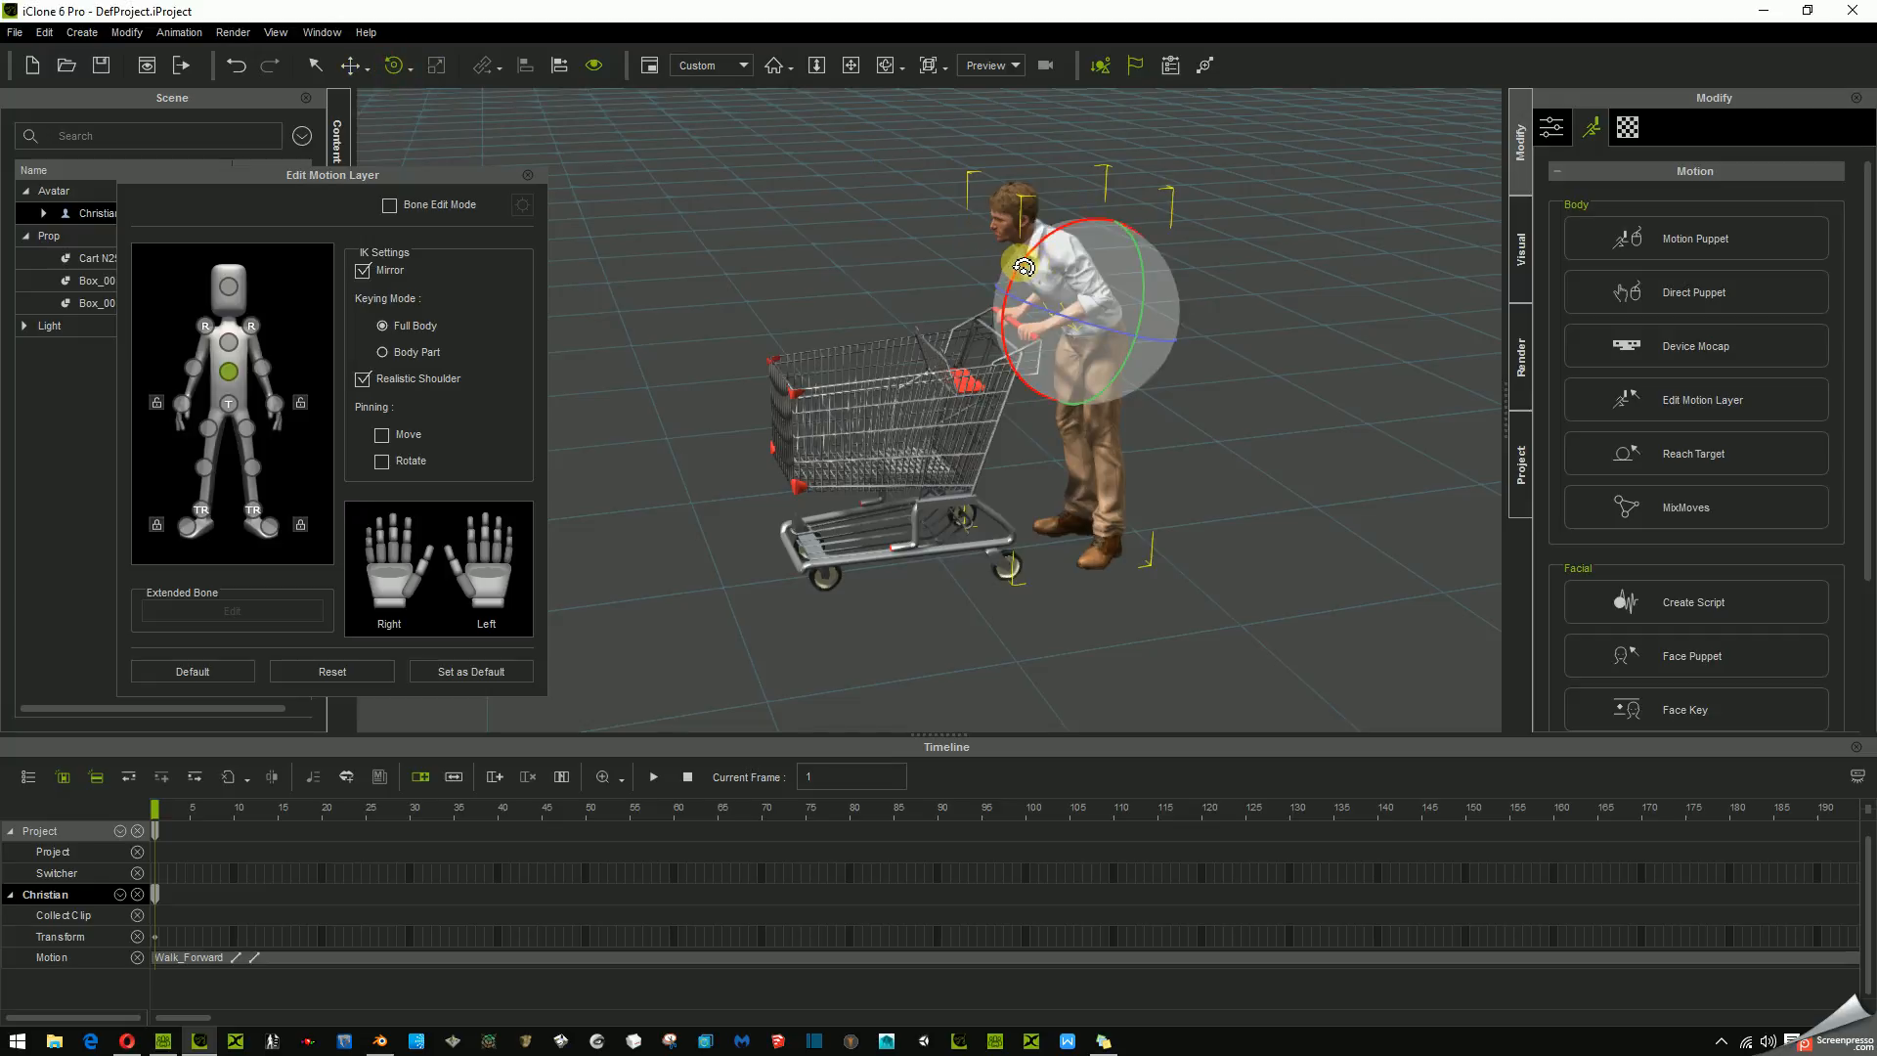
drag(1026, 267, 1056, 252)
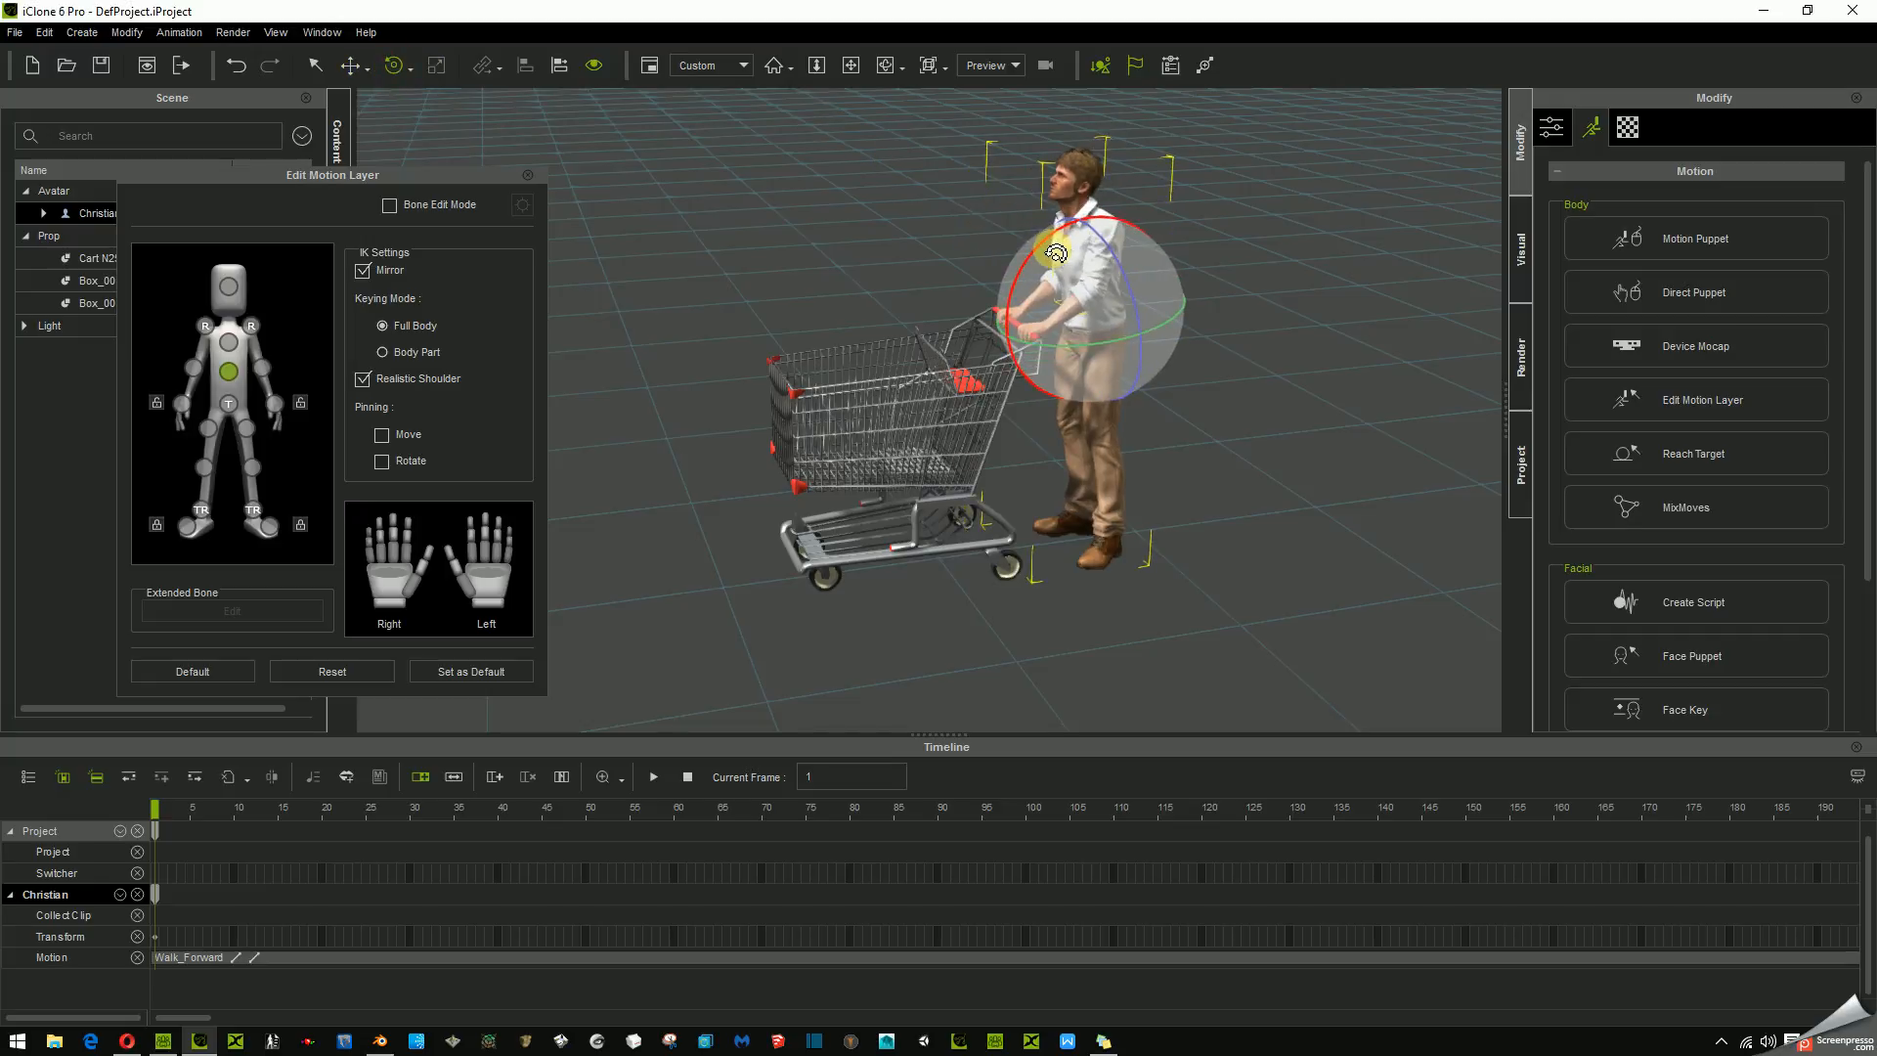
- Tilt the character's head slightly down to face forward, and close Edit Motion Layer
click(228, 285)
drag(989, 147, 1002, 155)
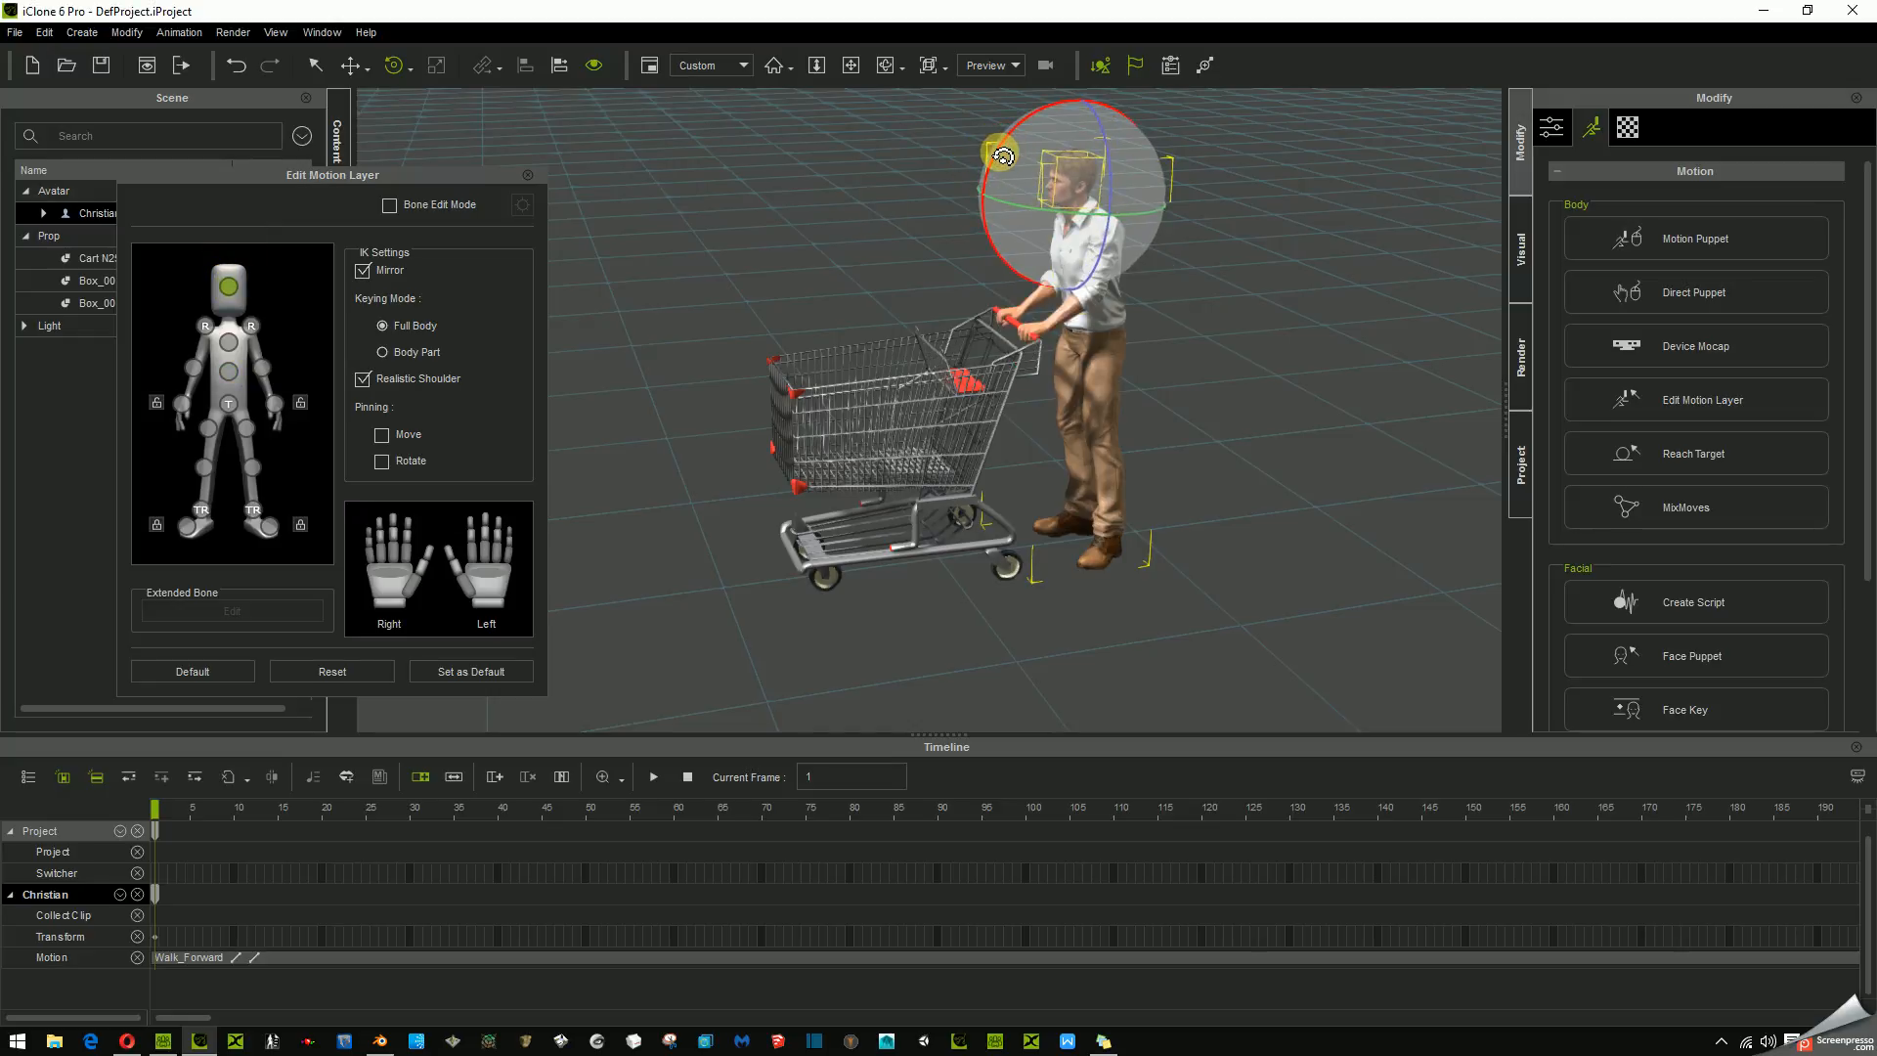
click(526, 177)
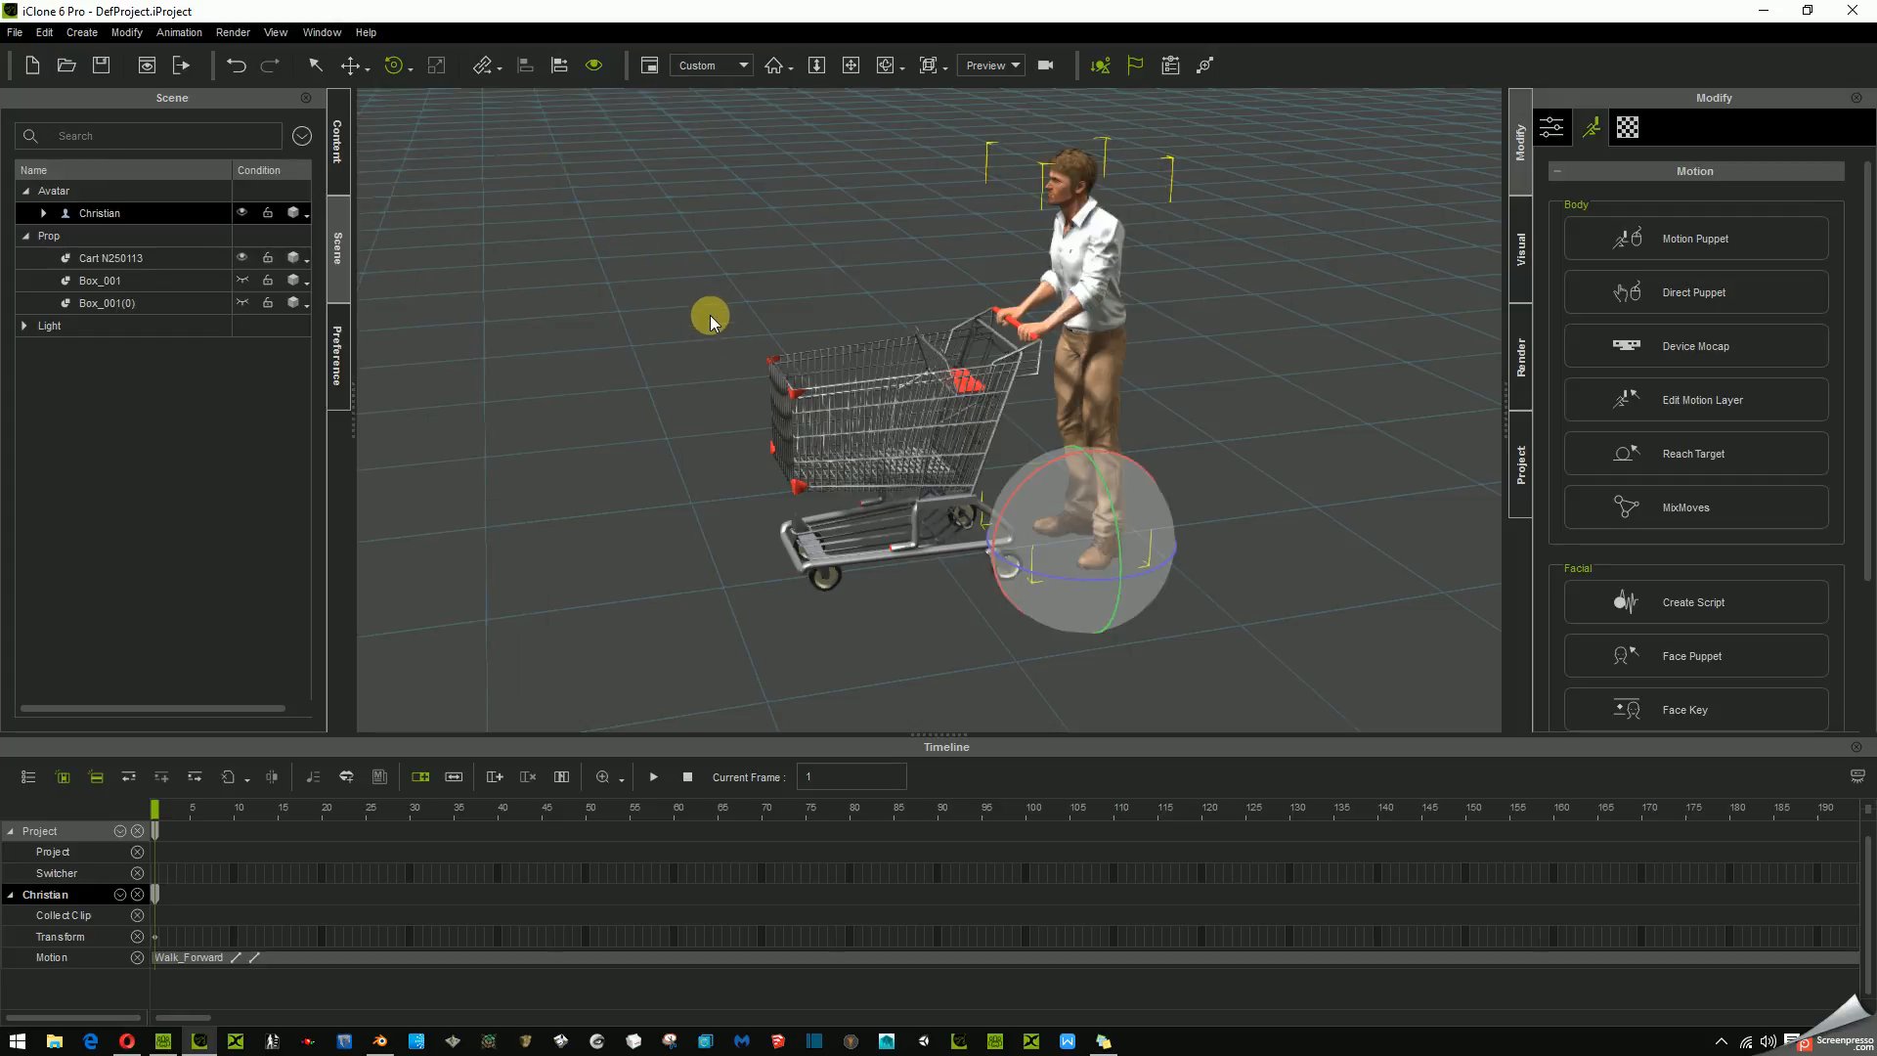